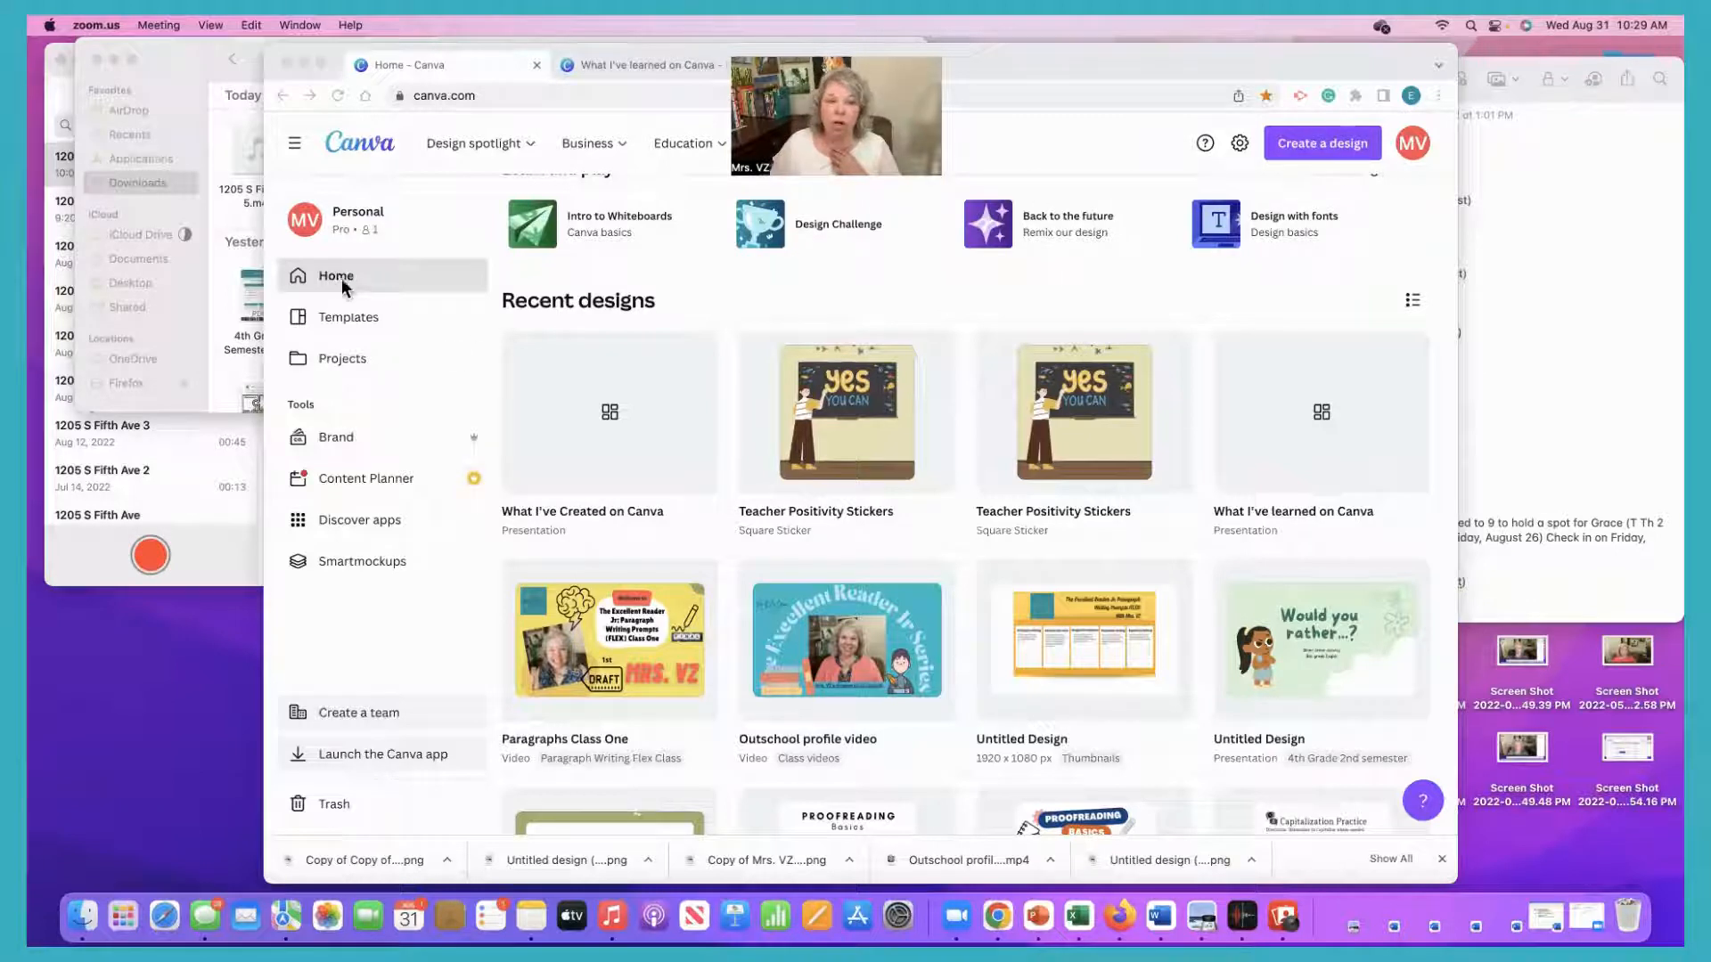
Open the templates page and browse its subjects, classroom decor kits and suggested designs.
left_click(345, 318)
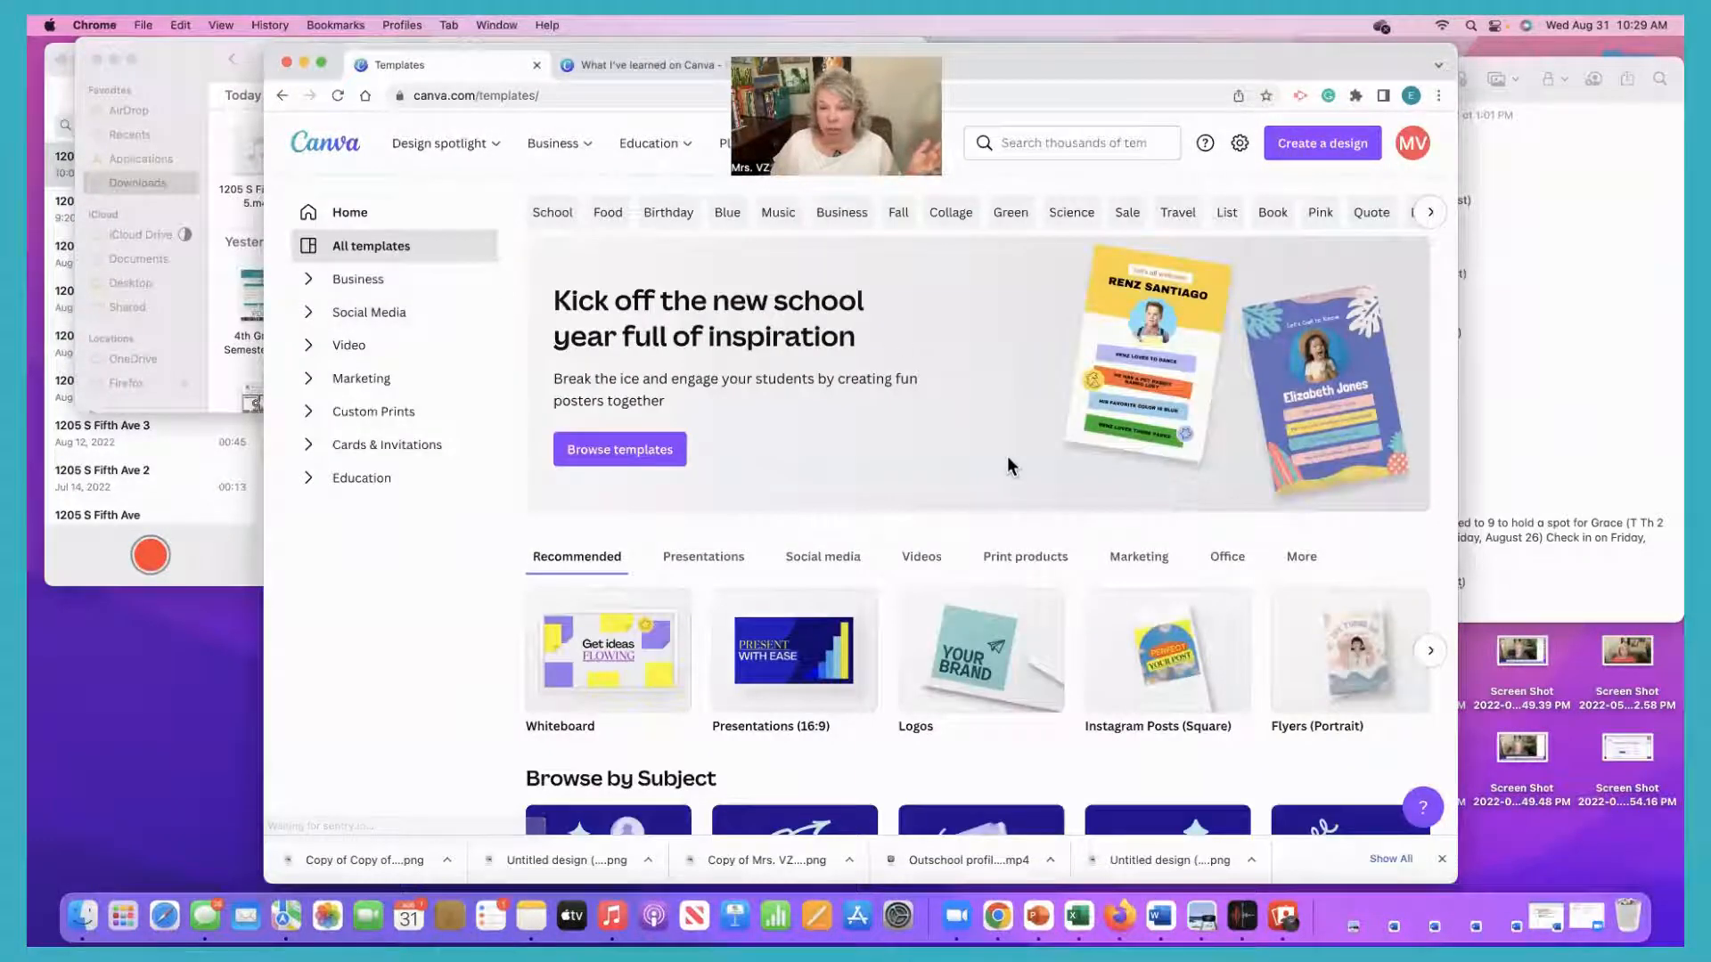
scroll(1007, 459, "down", 3)
scroll(1009, 465, "down", 8)
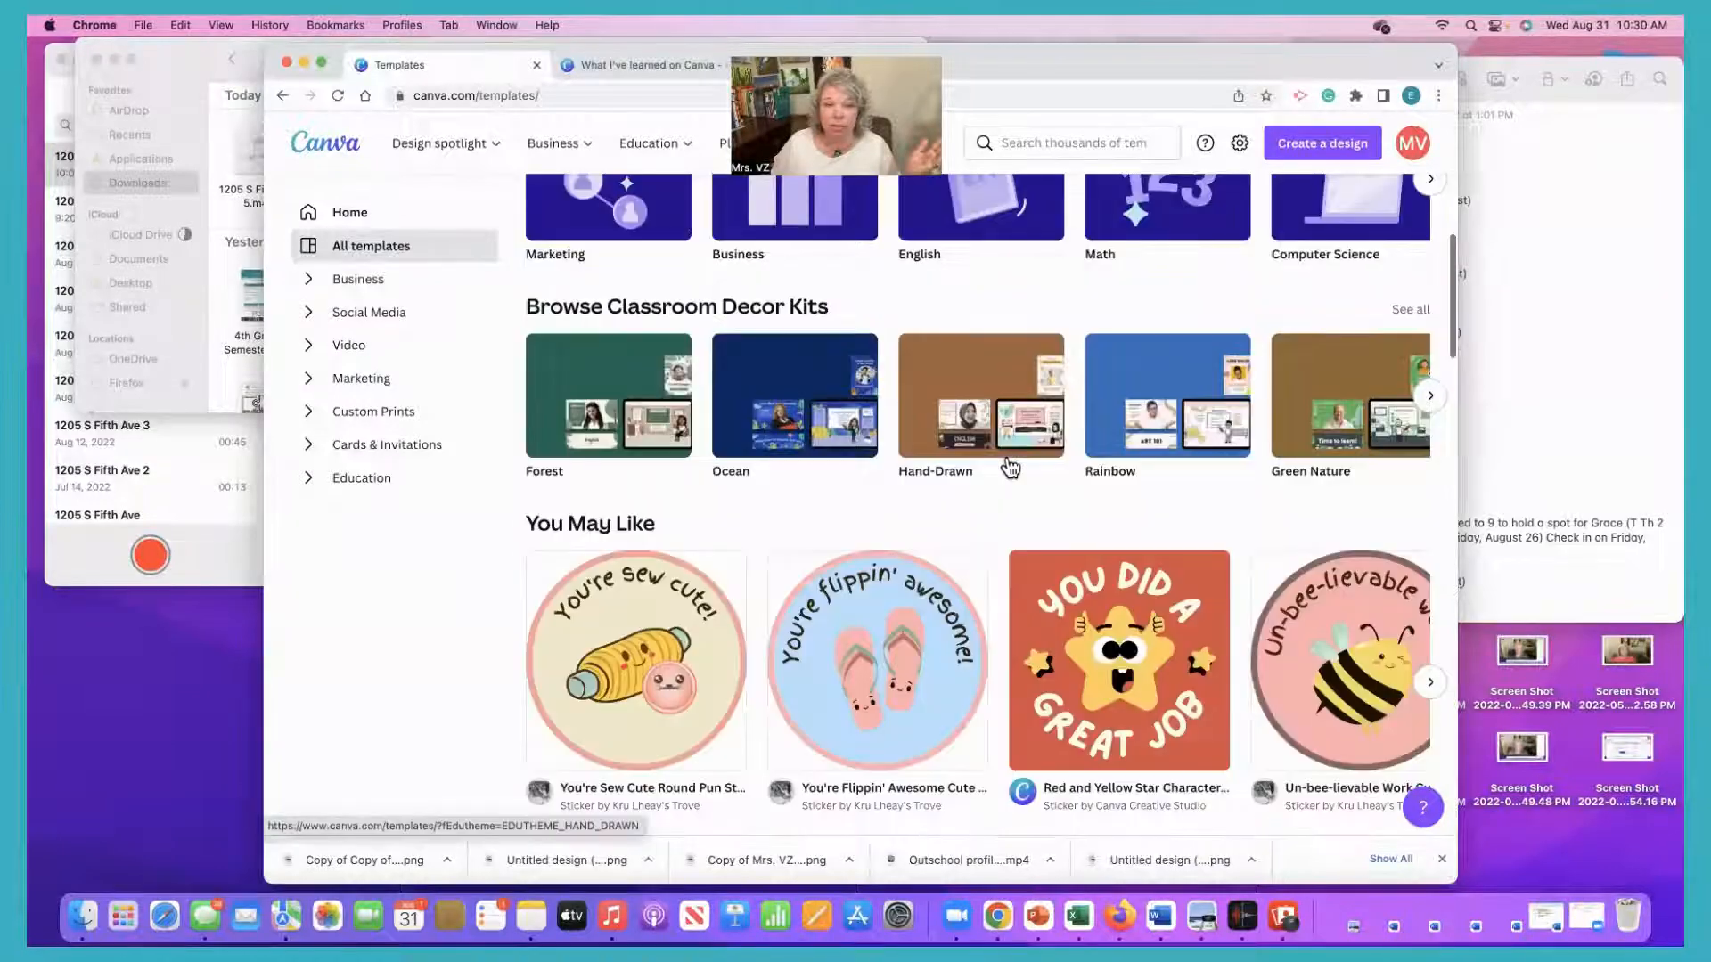
scroll(1010, 466, "down", 5)
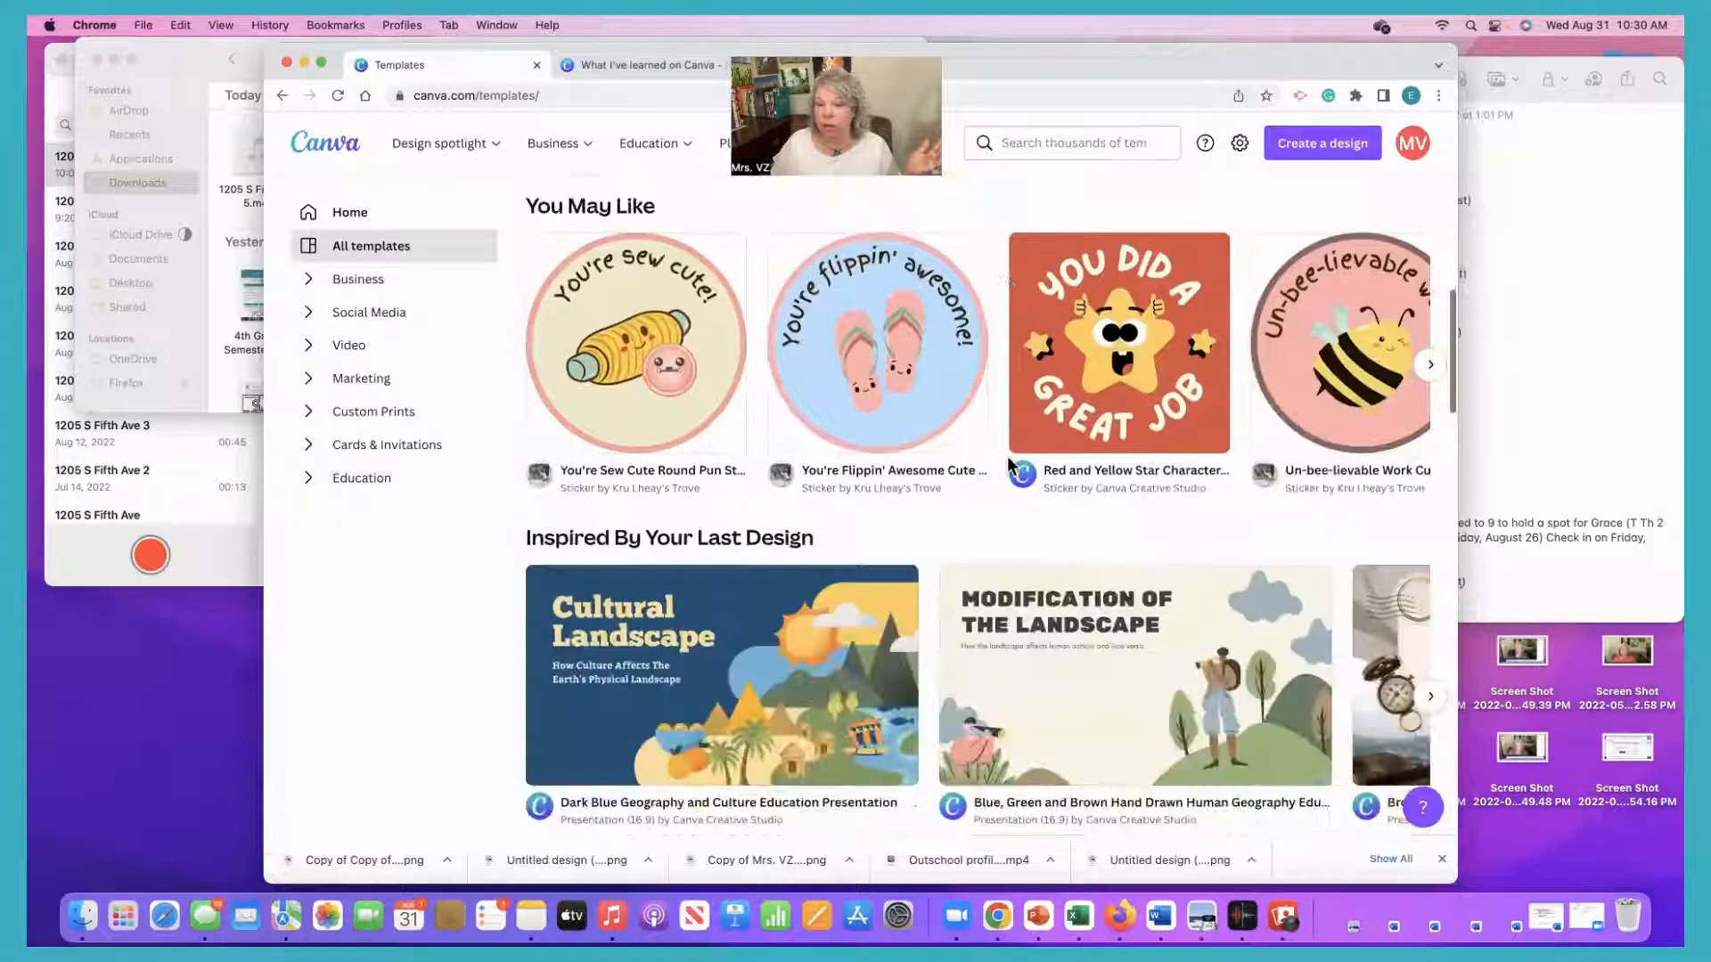
scroll(1009, 466, "down", 4)
scroll(1009, 466, "up", 10)
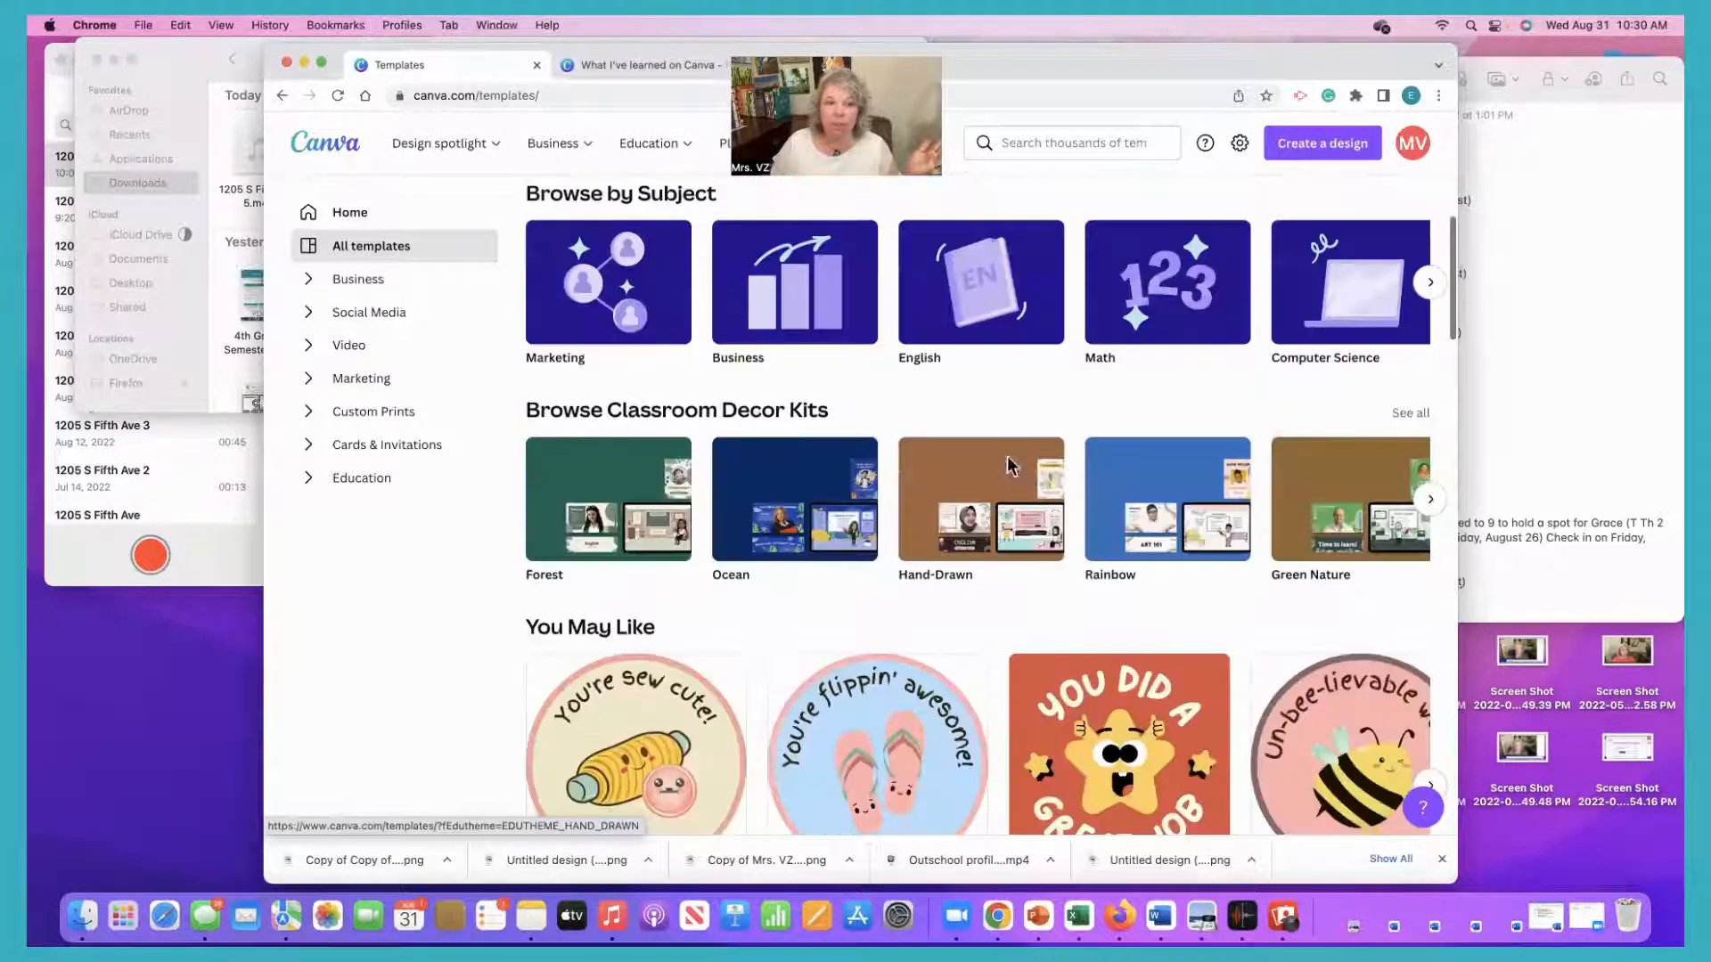
scroll(1009, 466, "up", 9)
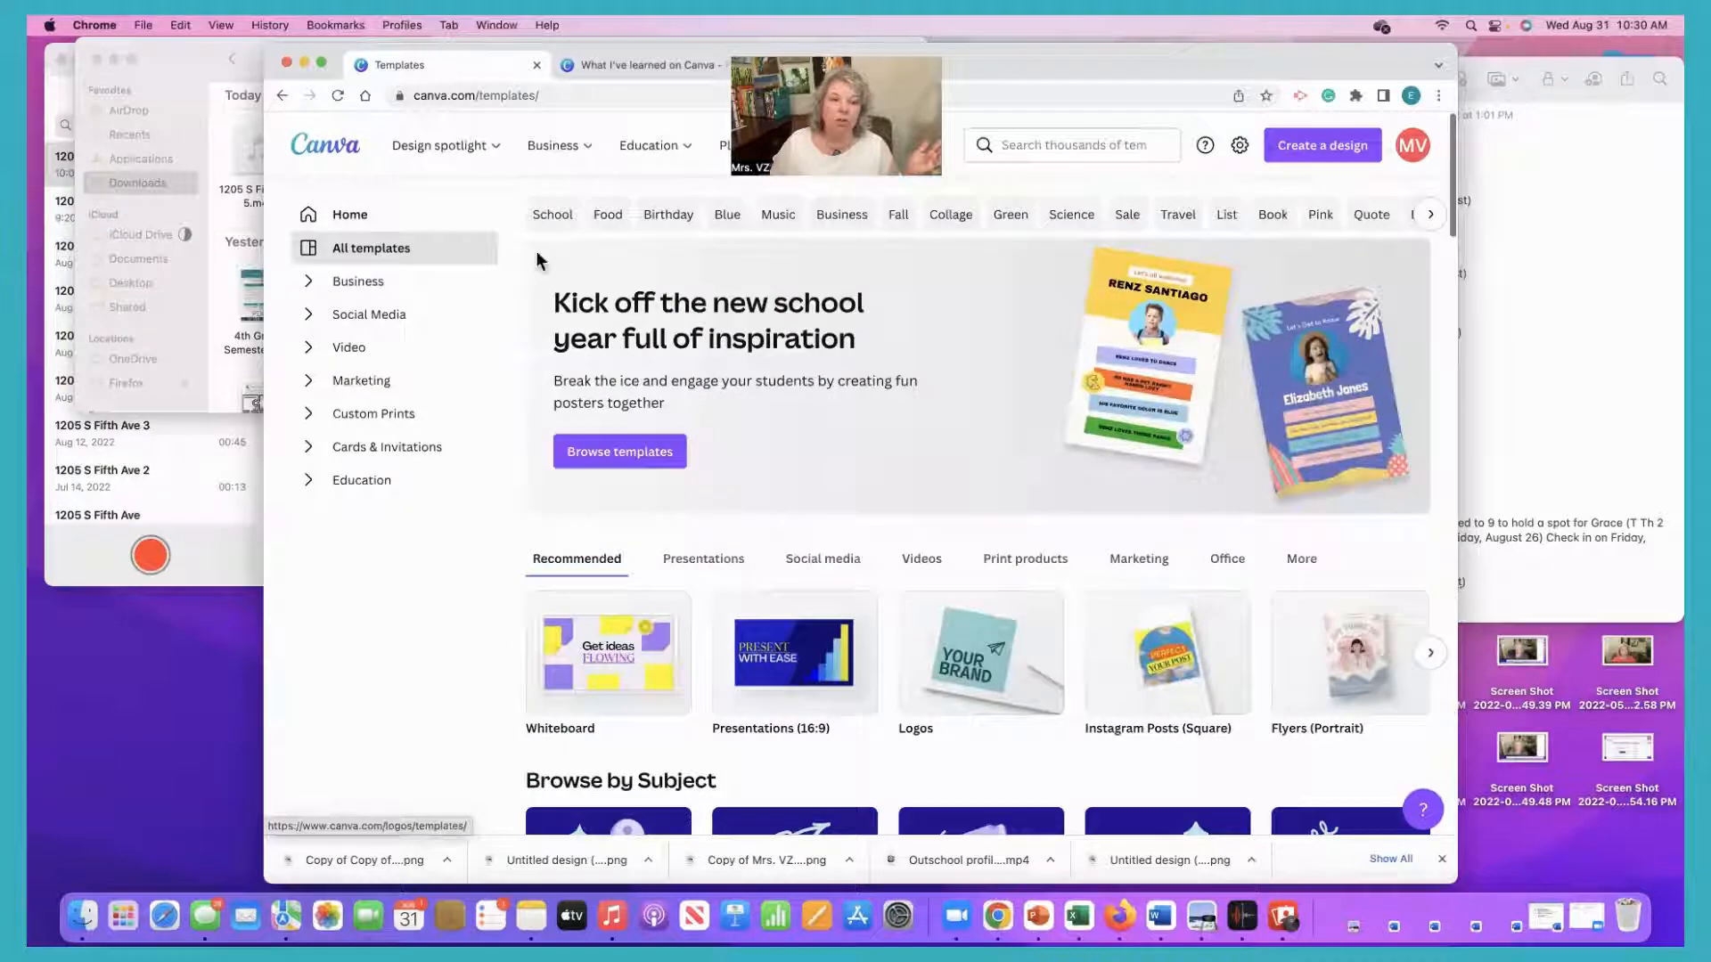
Return to the home page and look through the thumbnails of the recent designs.
left_click(361, 214)
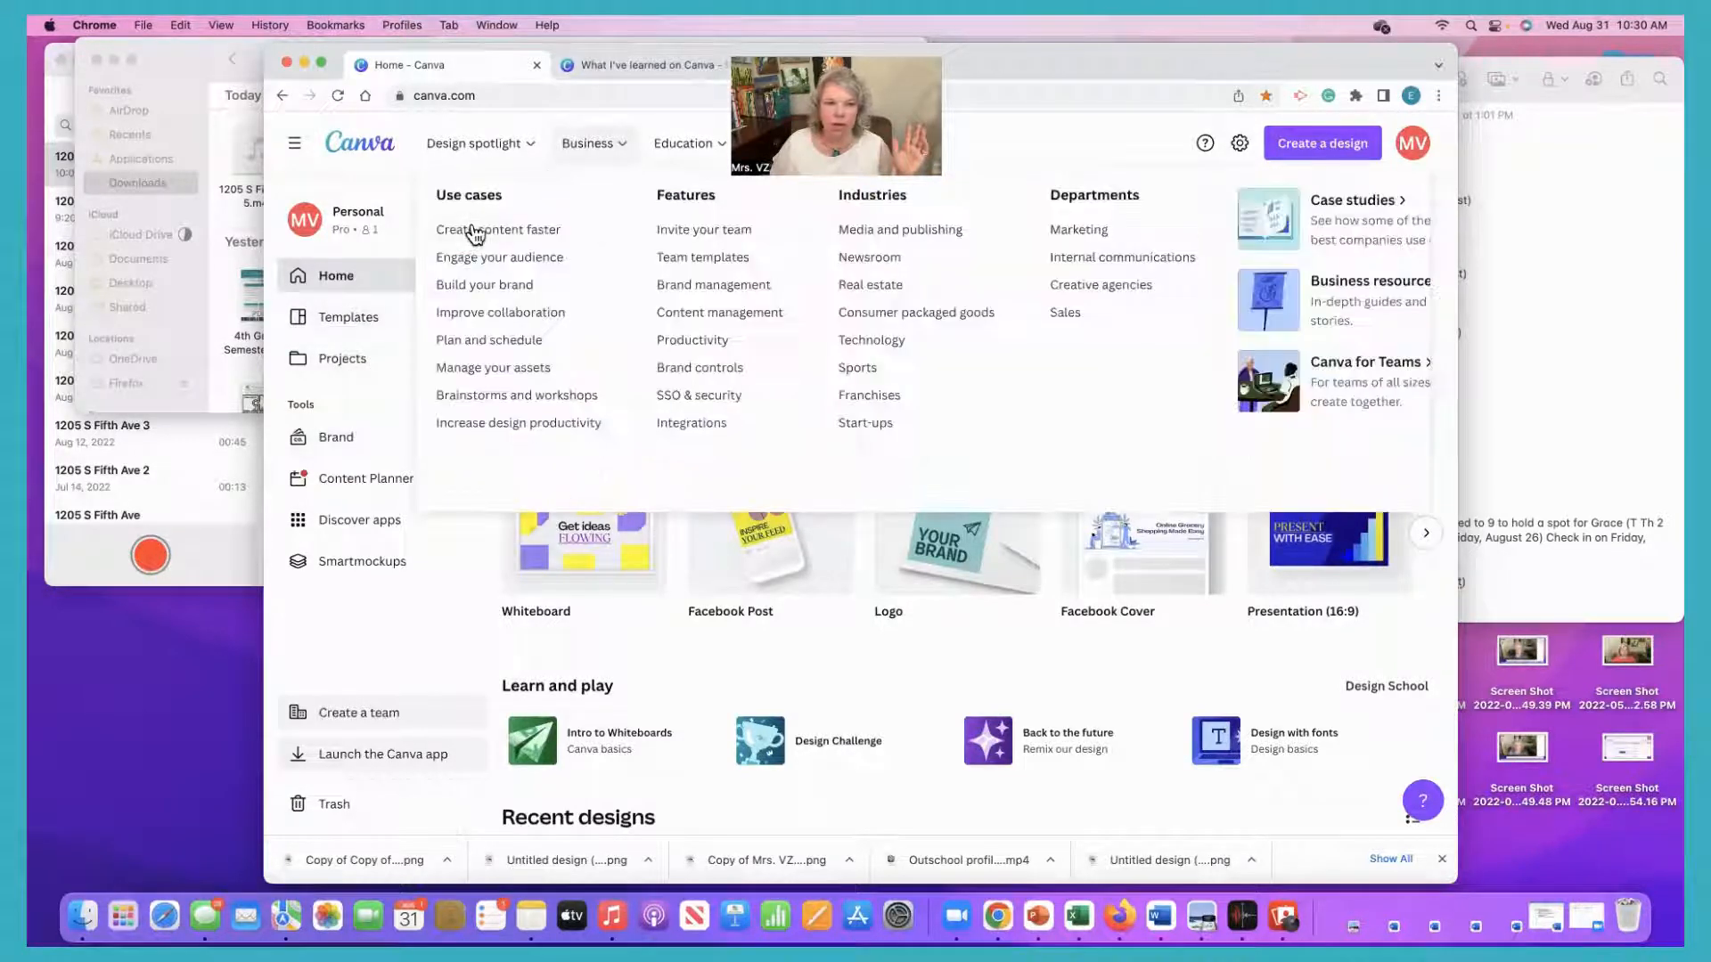
mouse_move(798, 583)
scroll(797, 583, "down", 5)
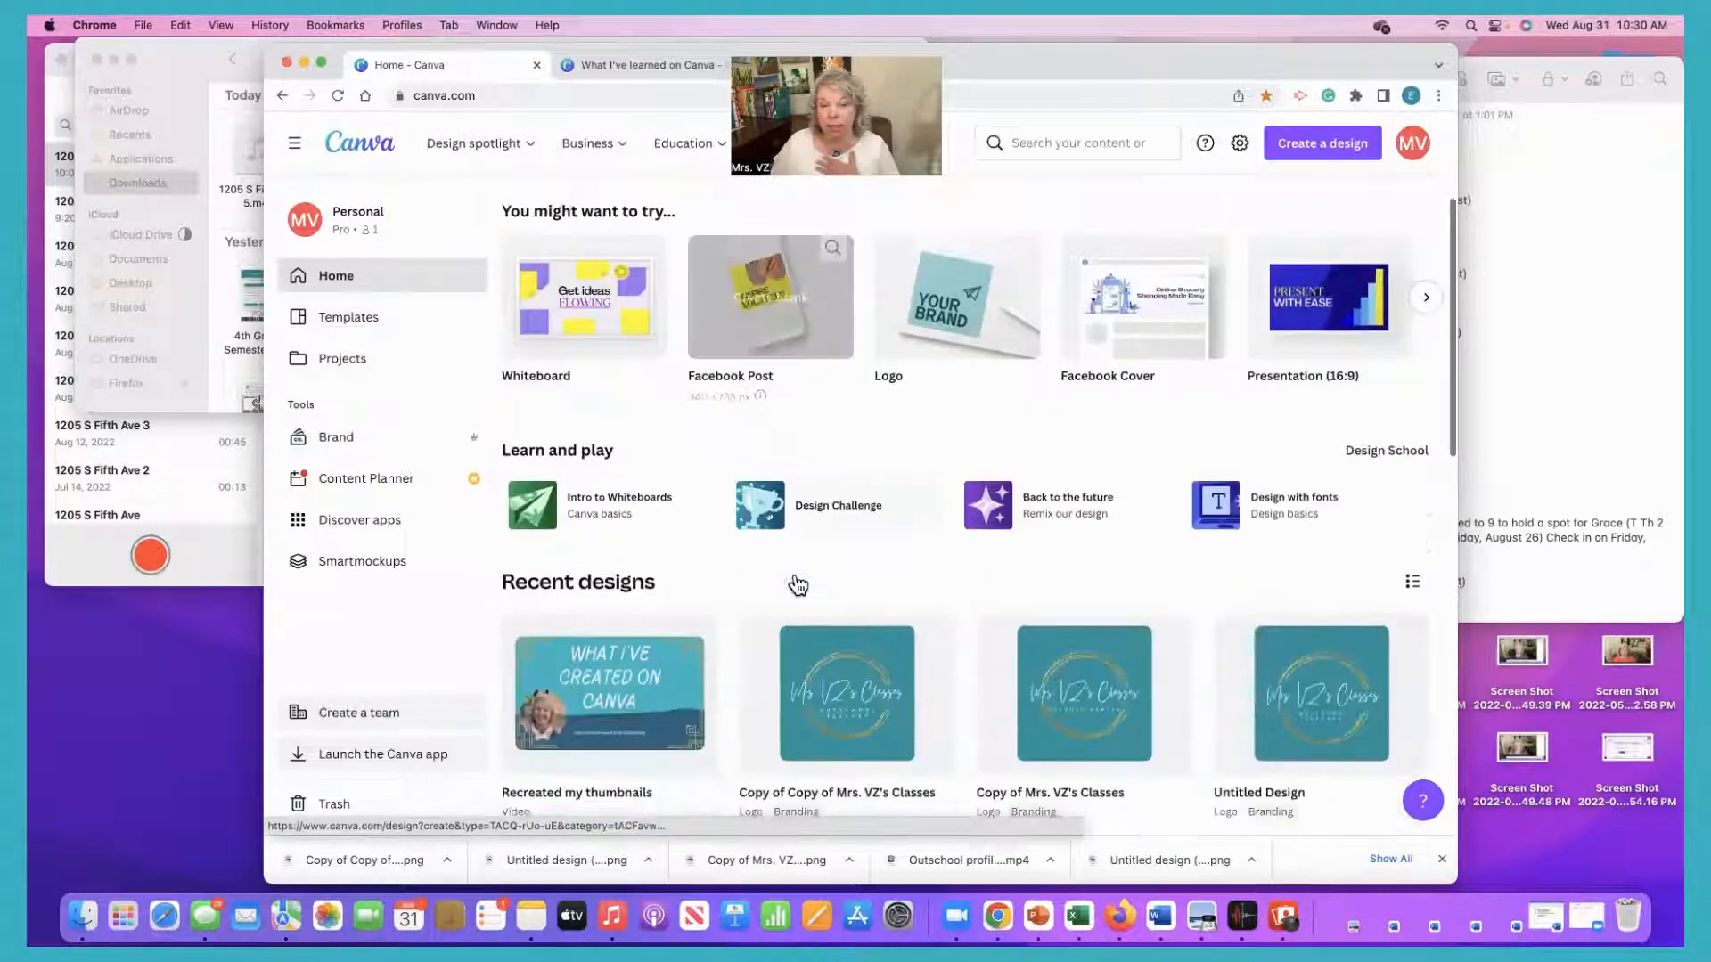
scroll(798, 583, "down", 4)
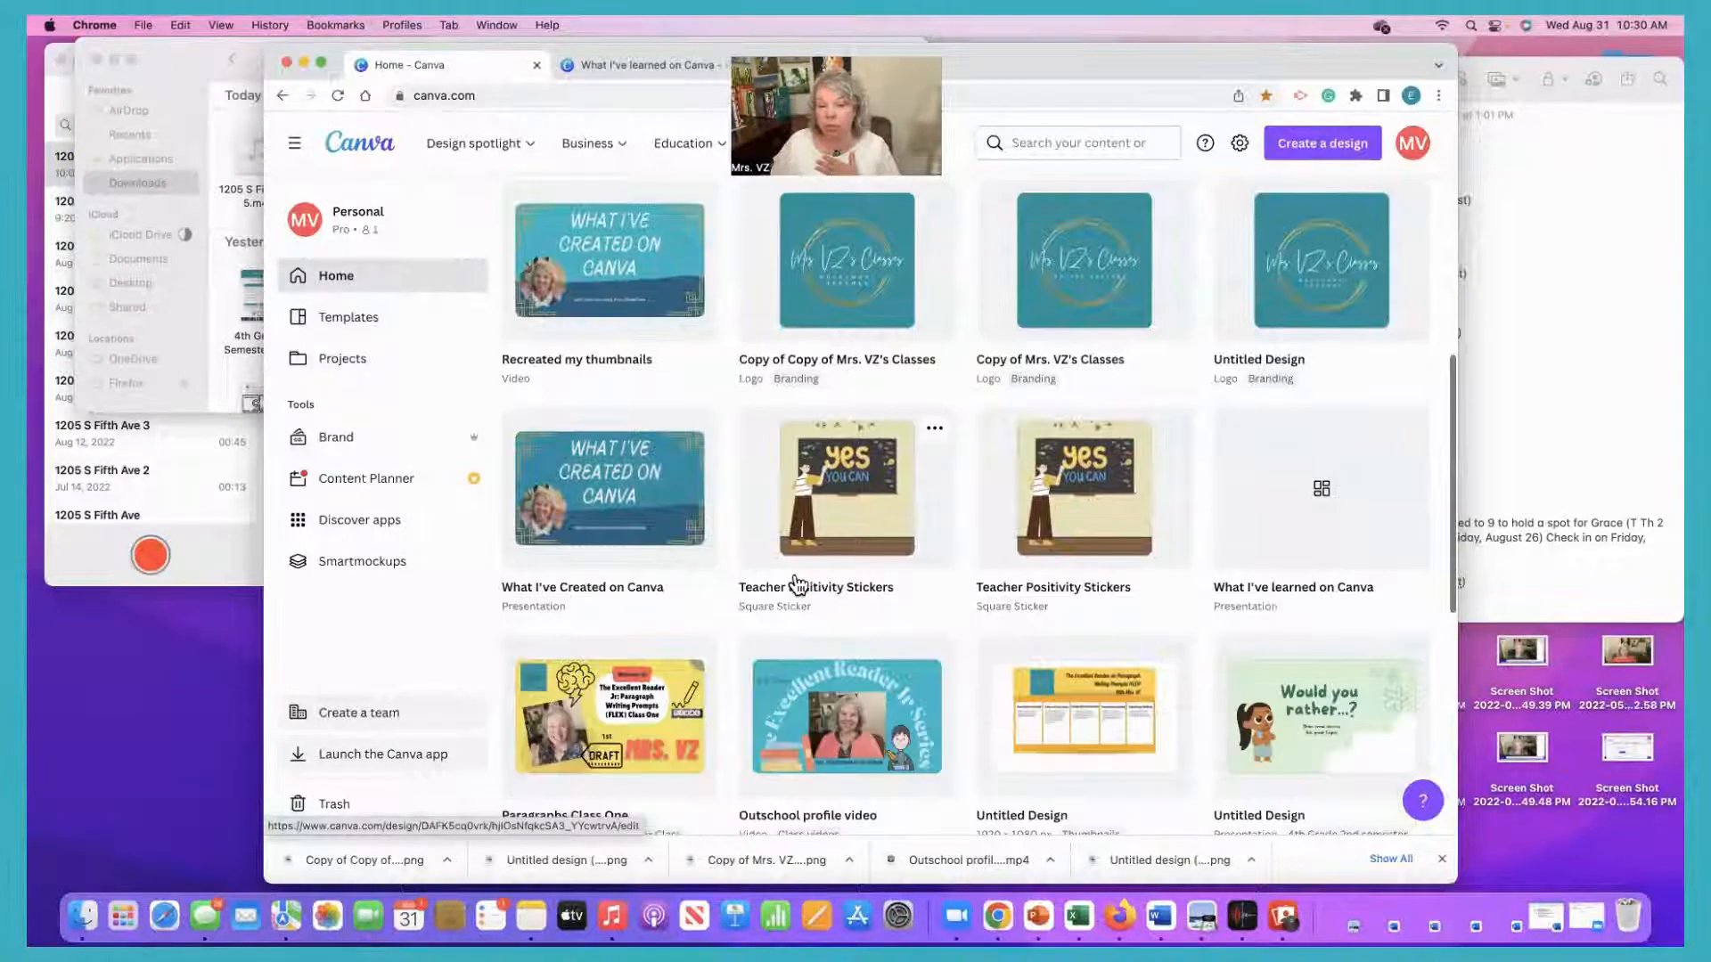
scroll(795, 581, "down", 5)
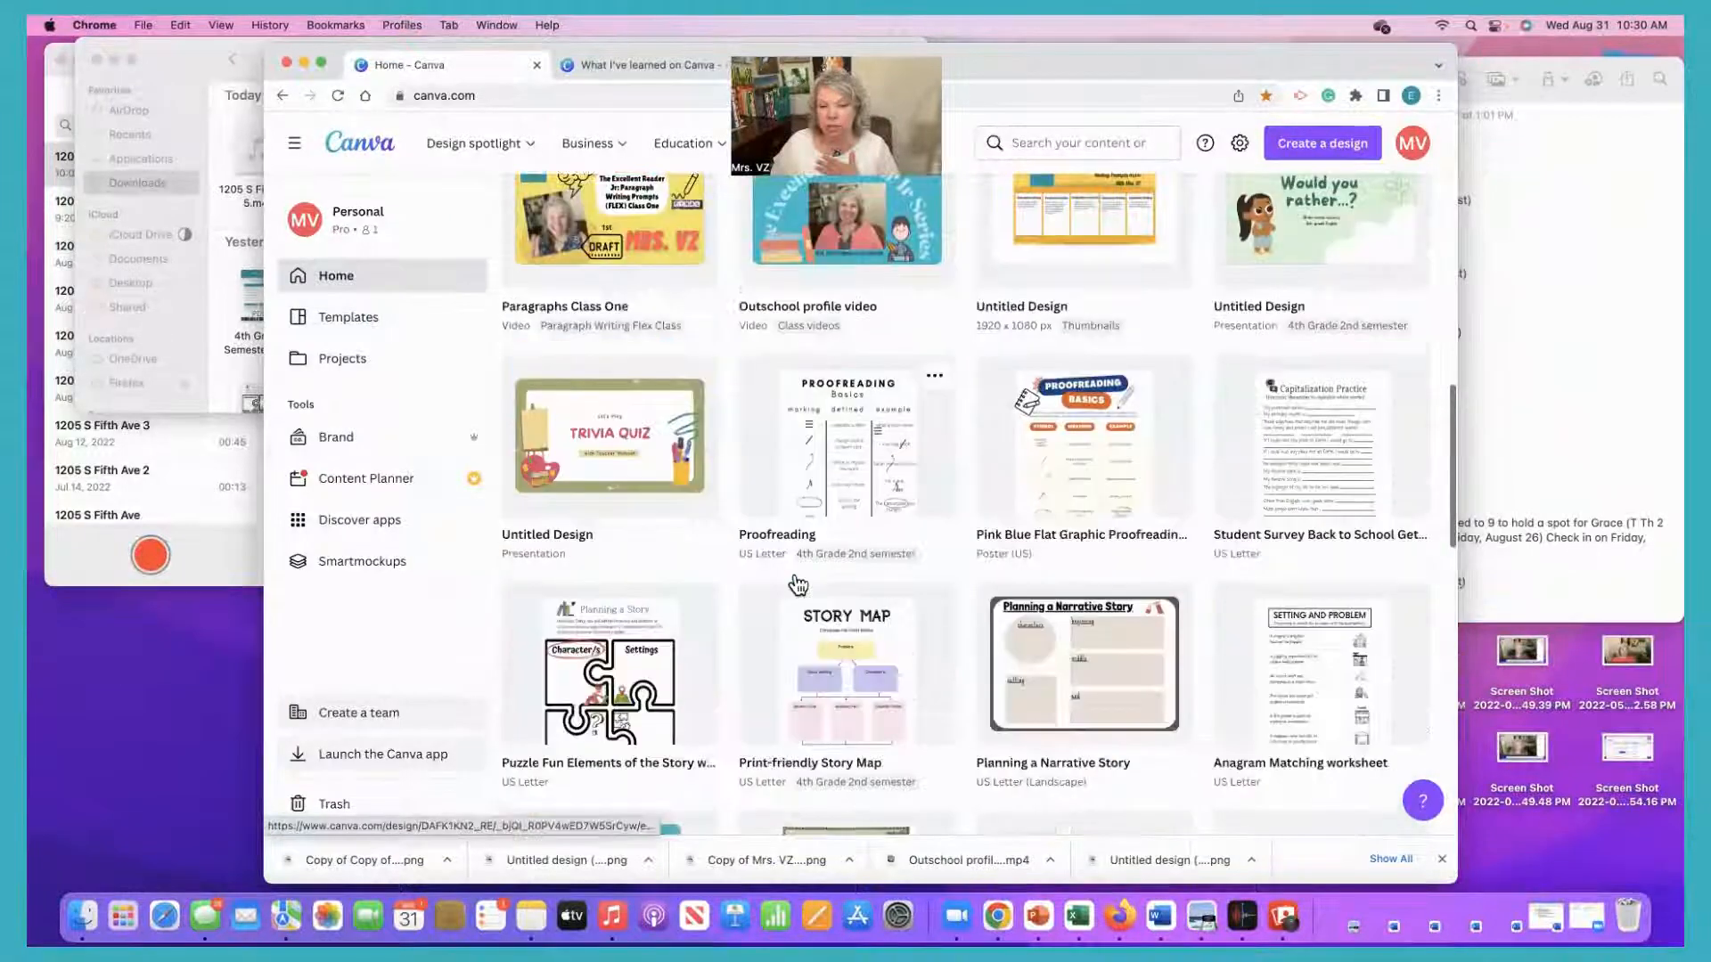
scroll(797, 584, "down", 4)
scroll(797, 583, "up", 7)
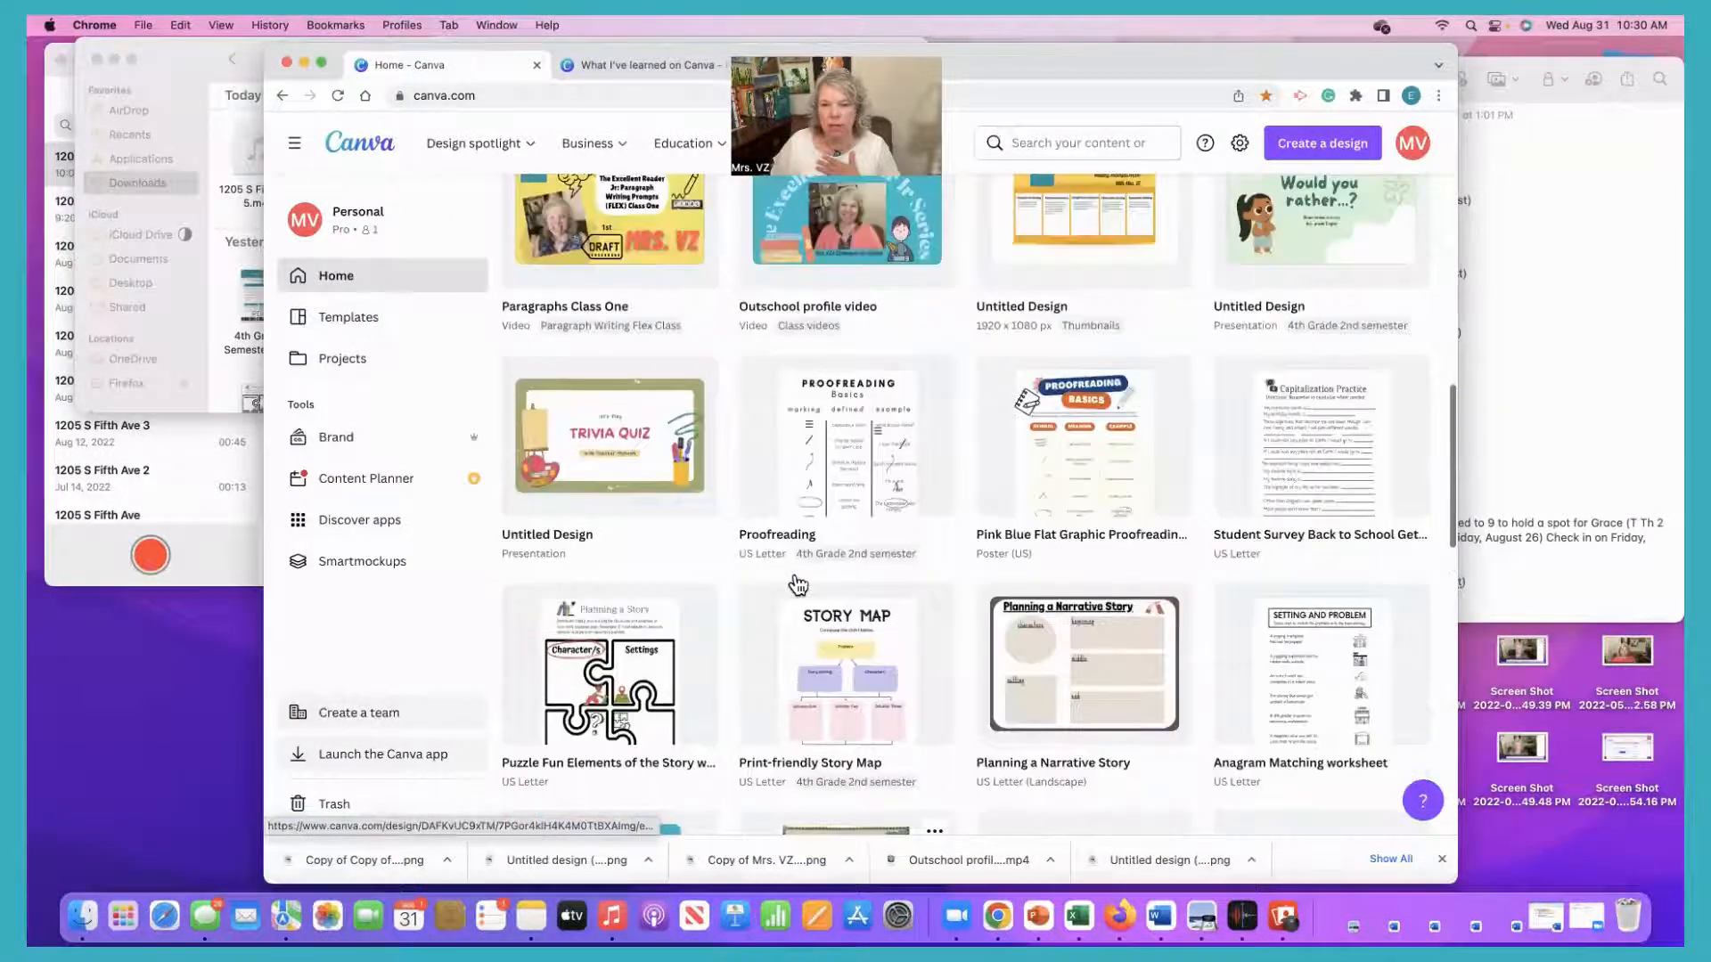
scroll(797, 581, "up", 8)
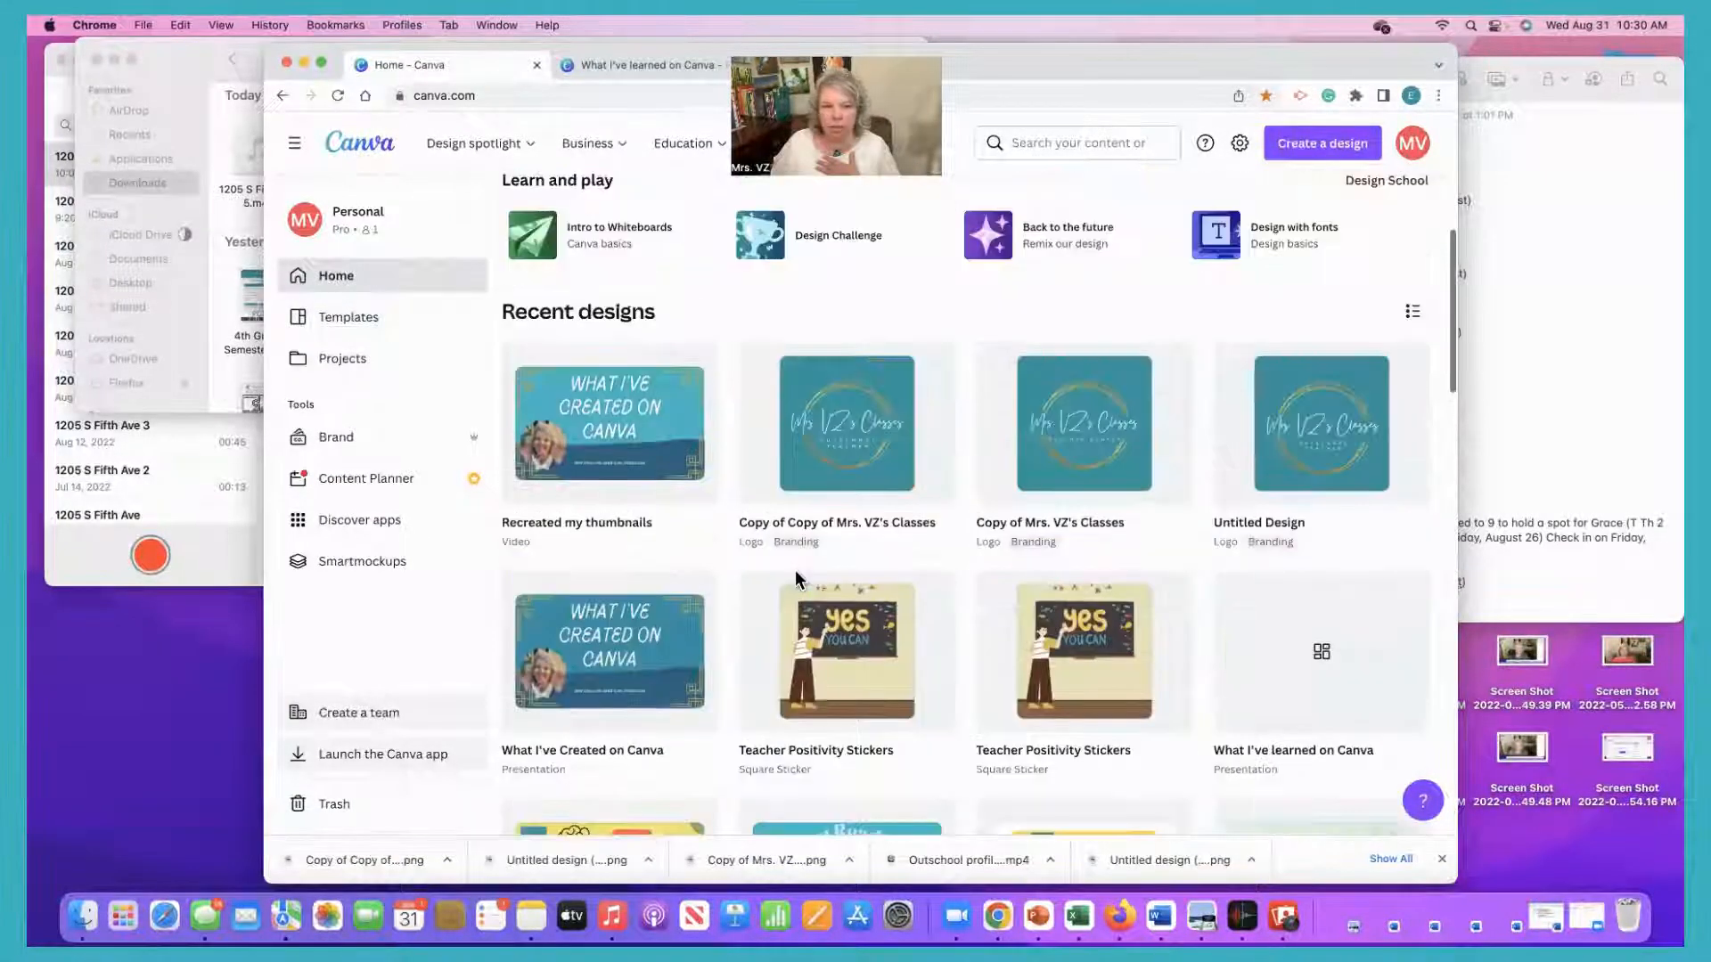
scroll(797, 581, "up", 4)
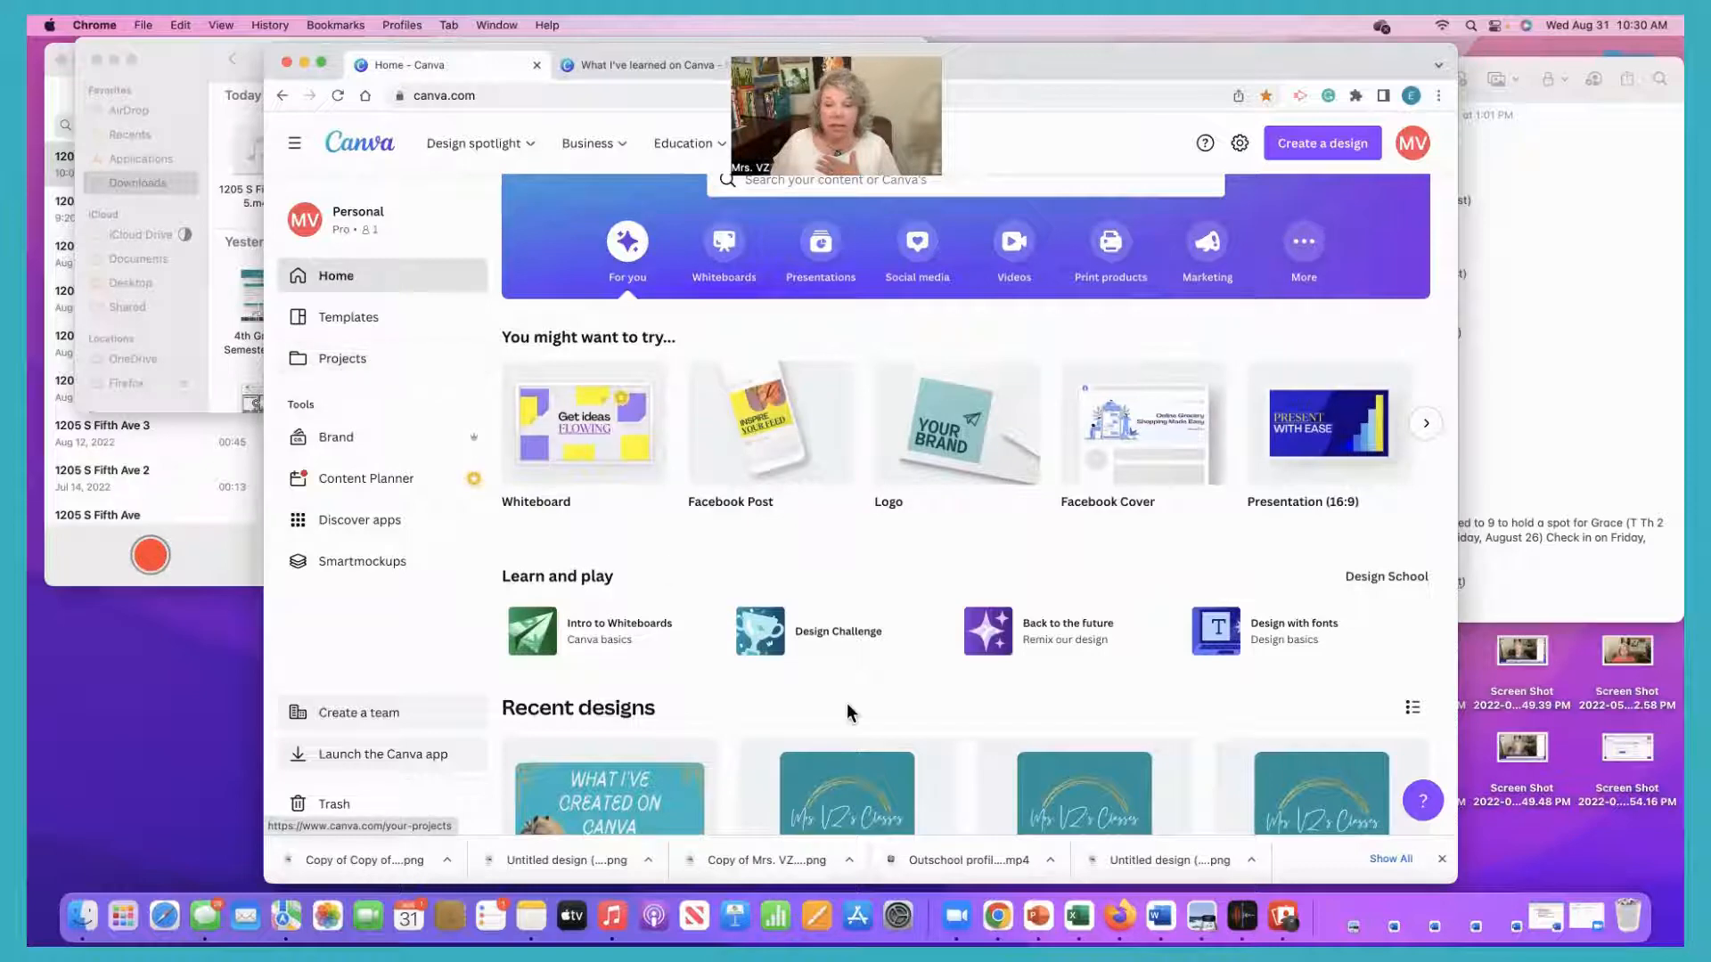
scroll(849, 712, "down", 1)
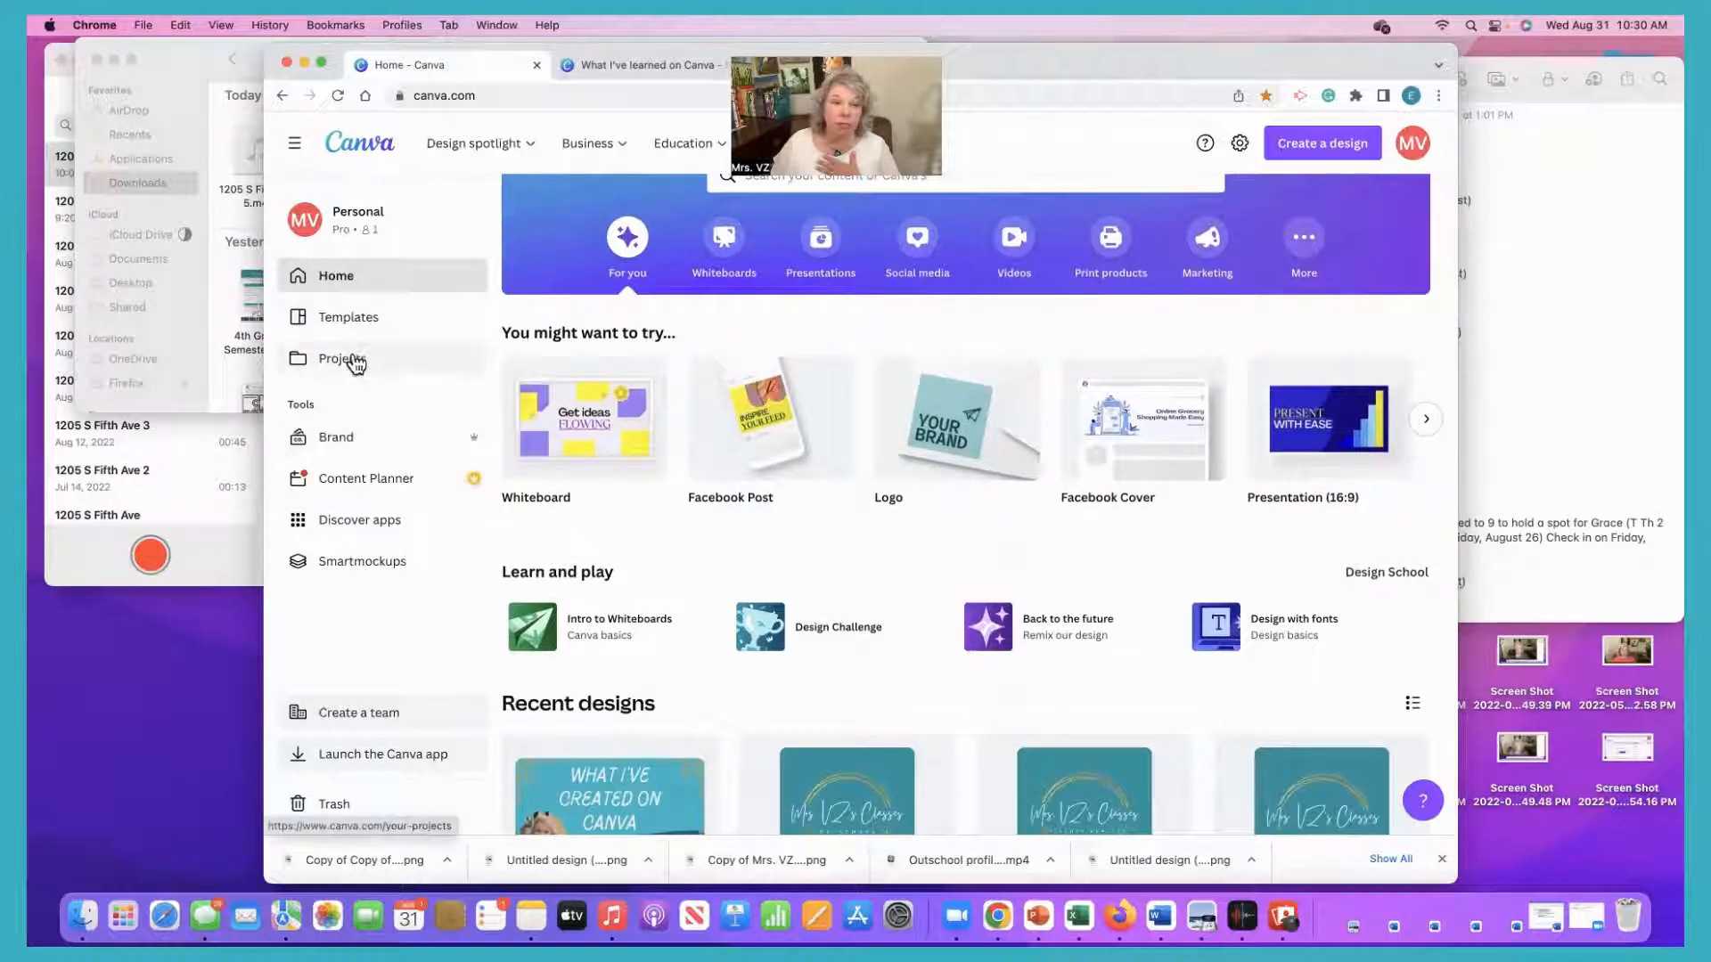
View the folders in the projects area, then return to the home page.
left_click(355, 361)
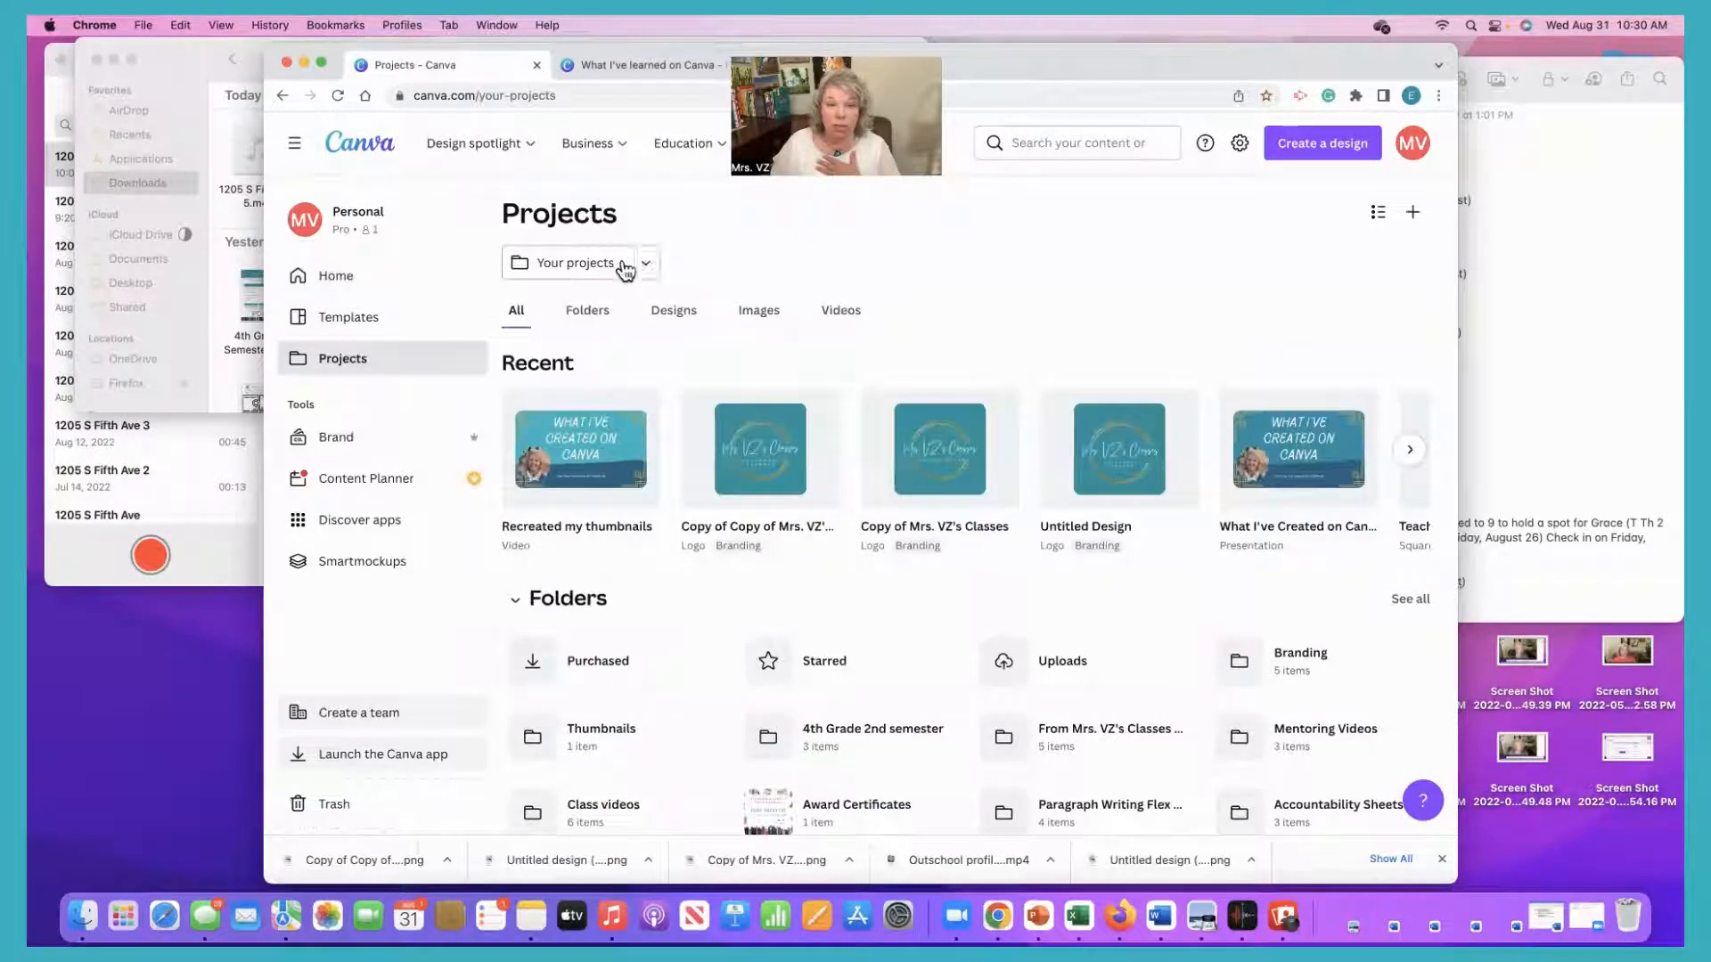
left_click(590, 312)
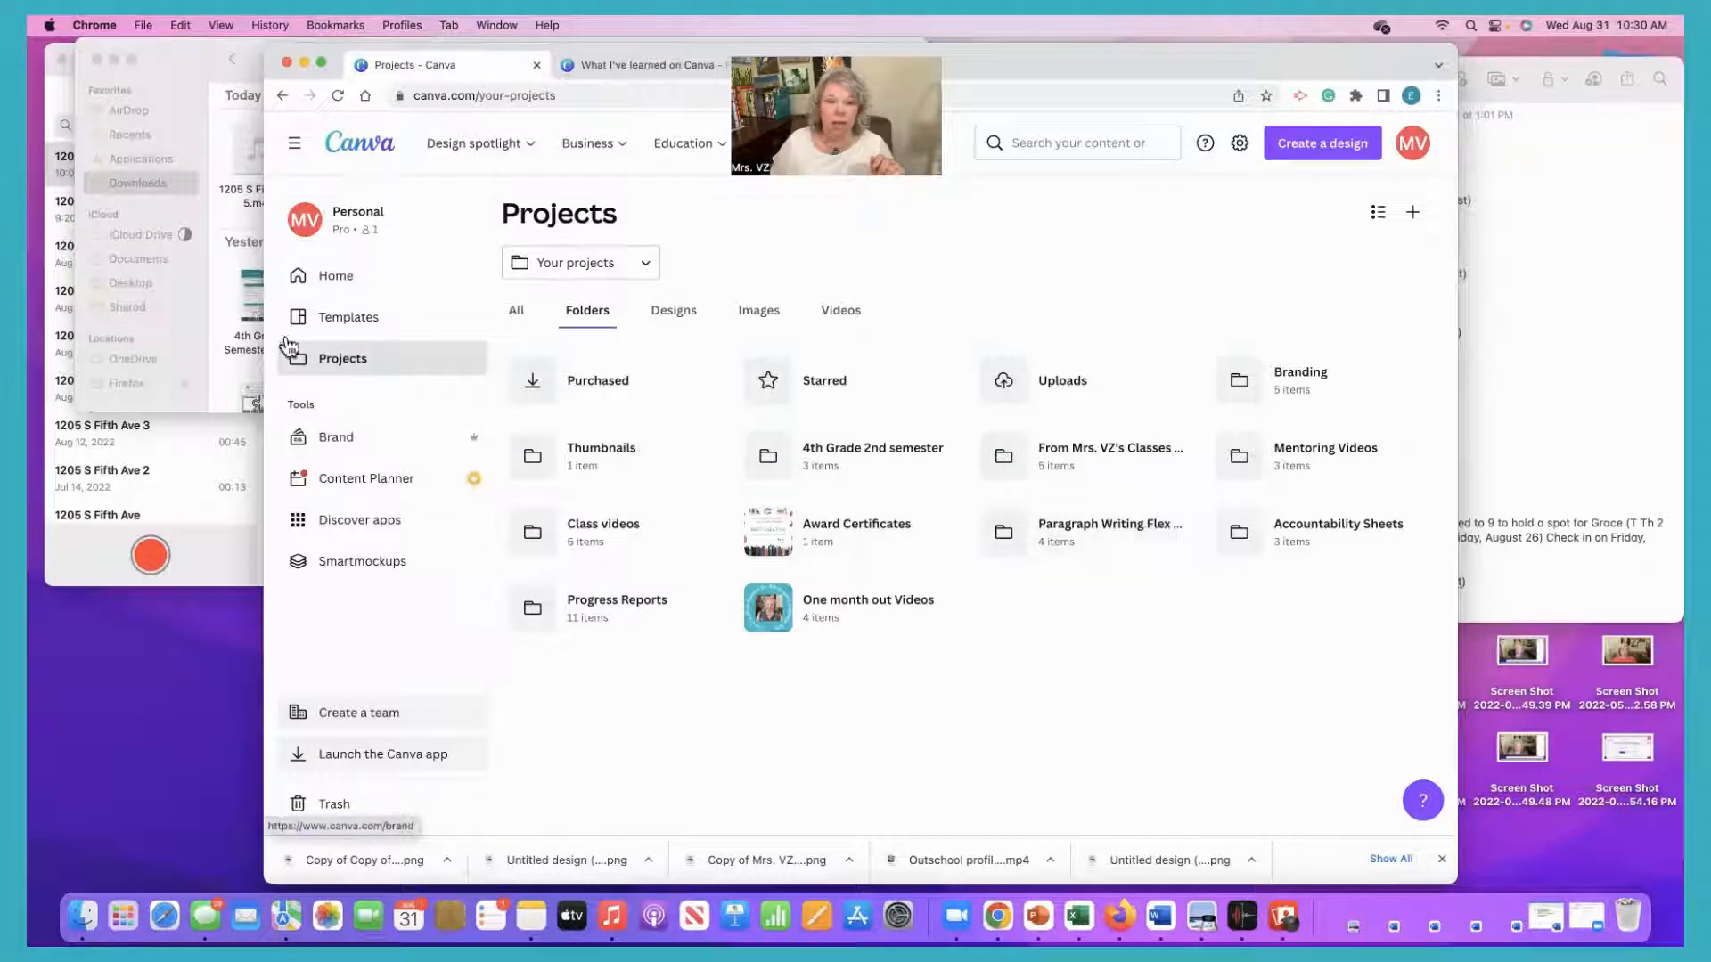
left_click(334, 279)
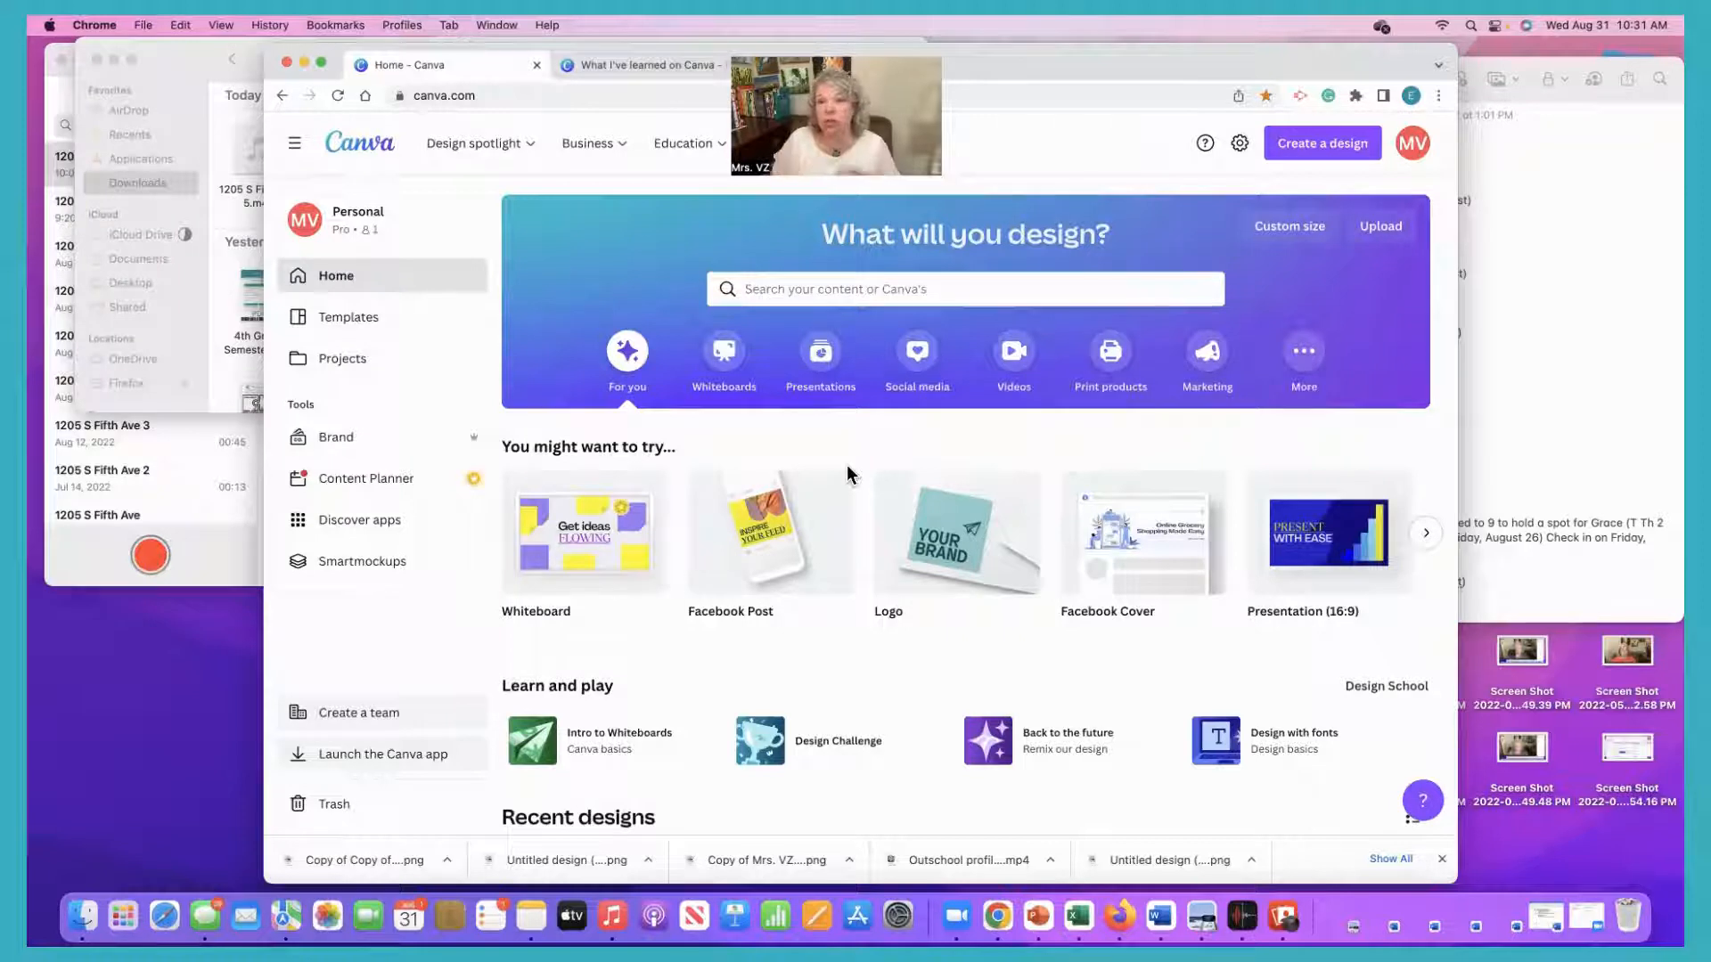
Create a blank video design and fill its page background with the medium turquoise default color.
left_click(1326, 153)
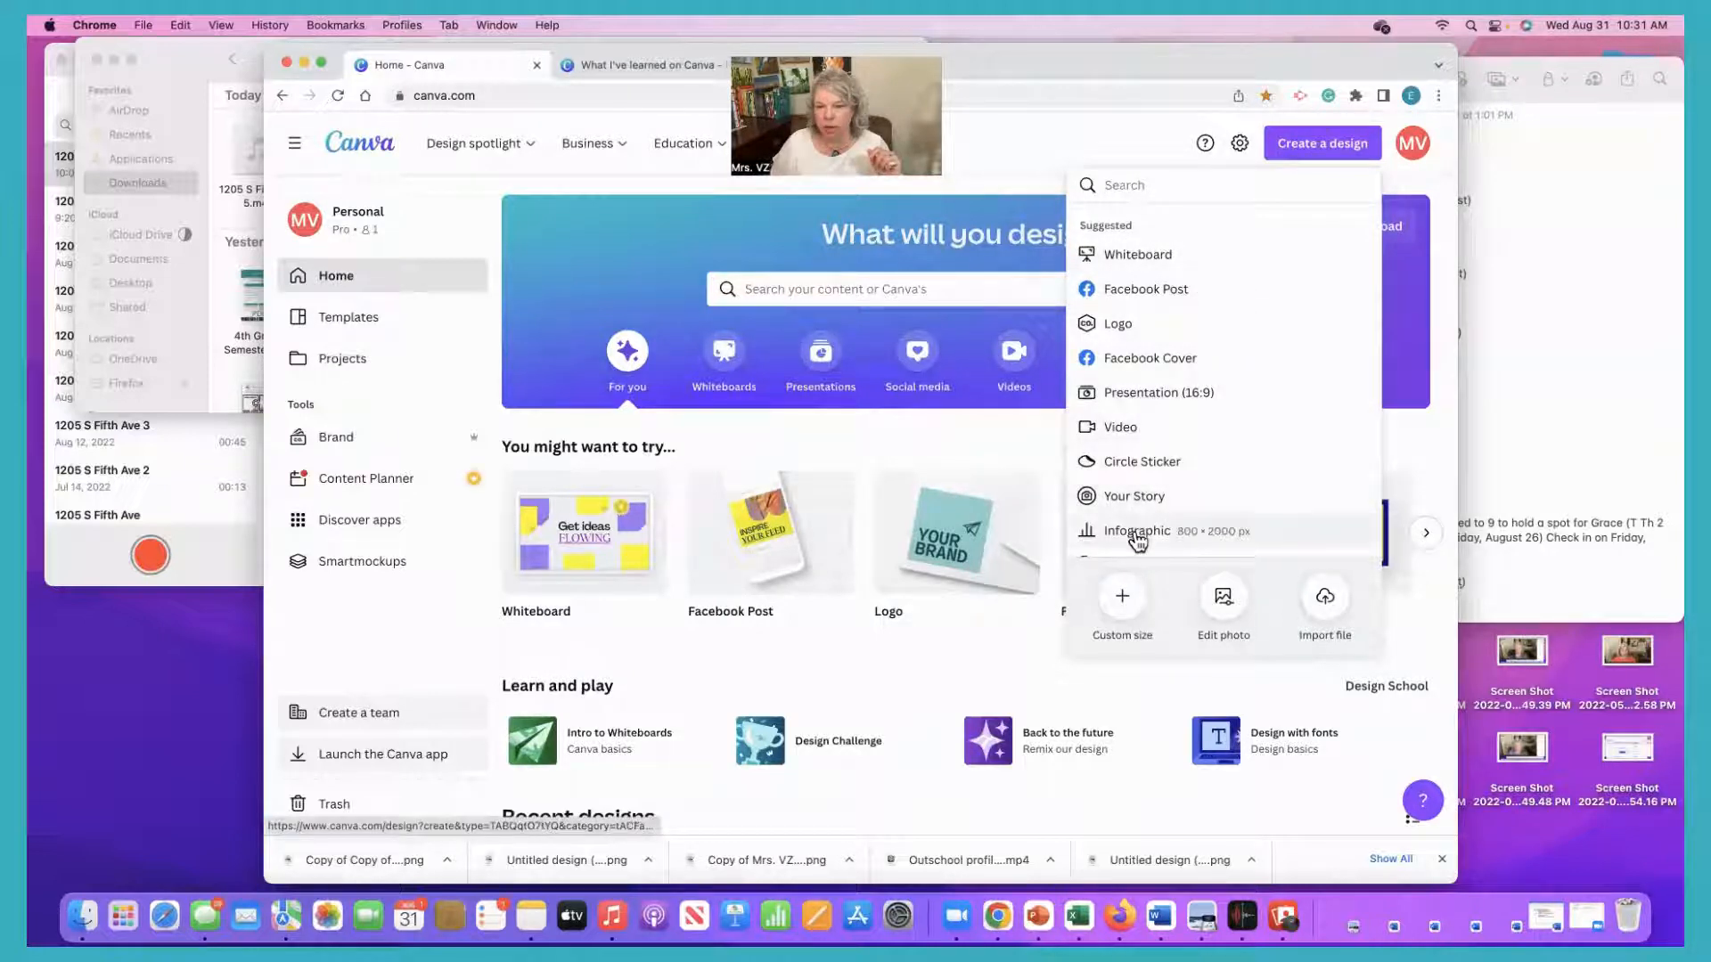
left_click(1119, 427)
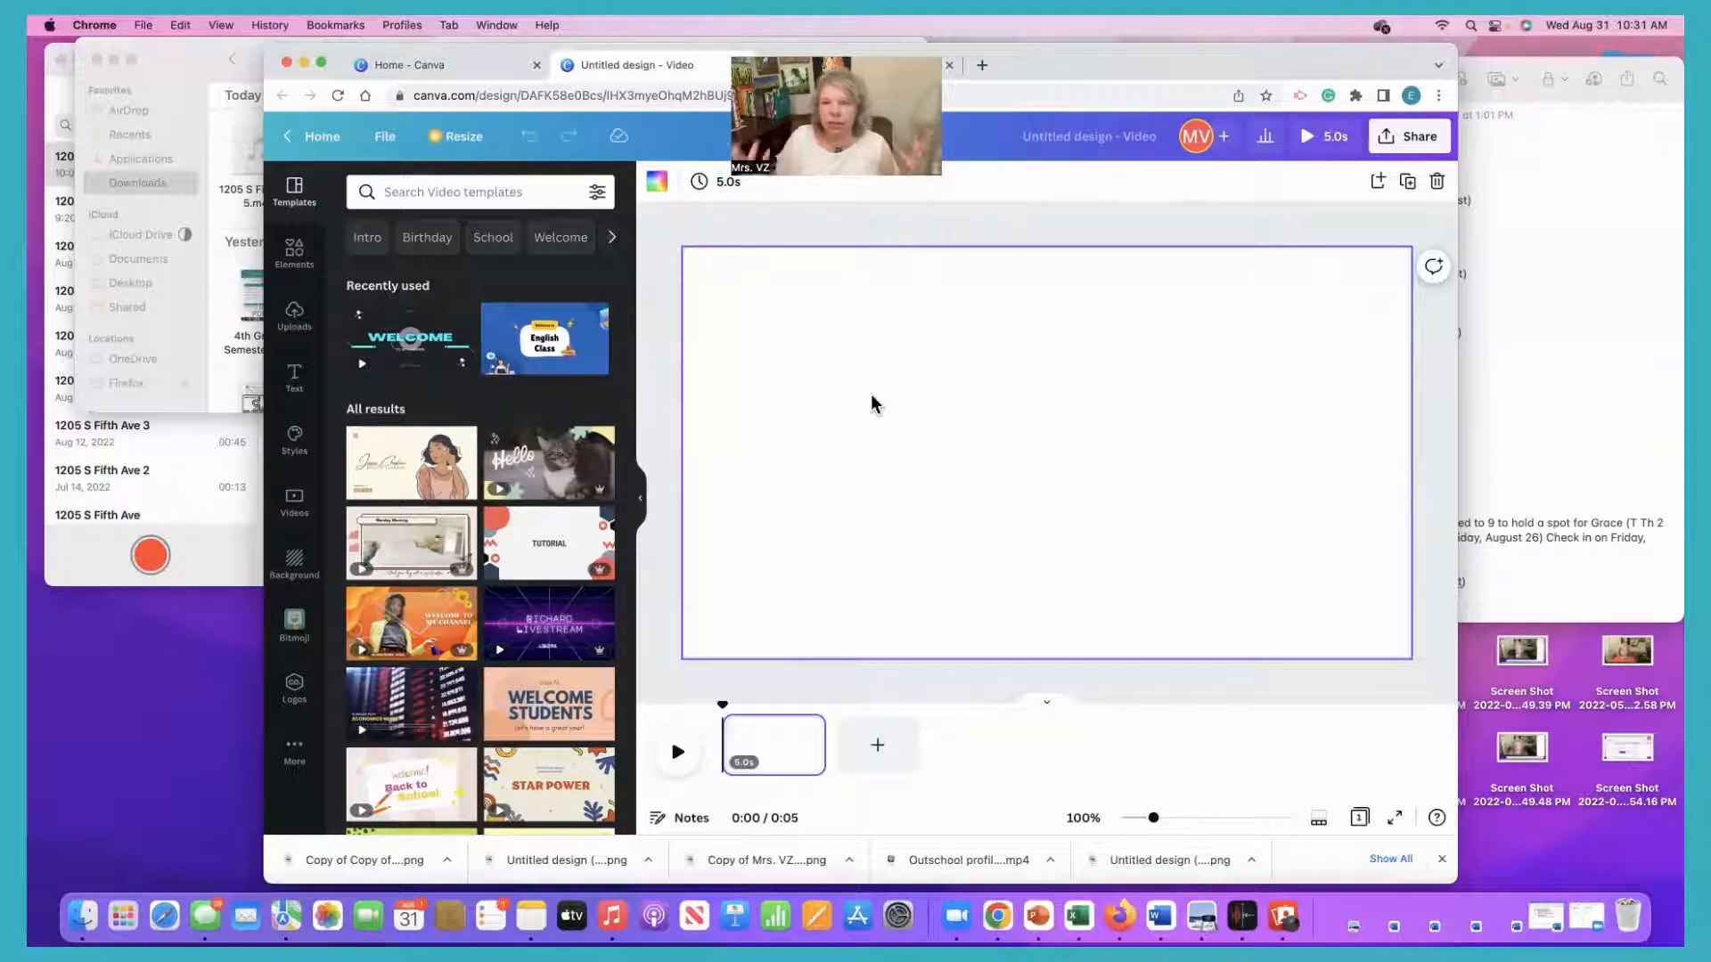
left_click(657, 184)
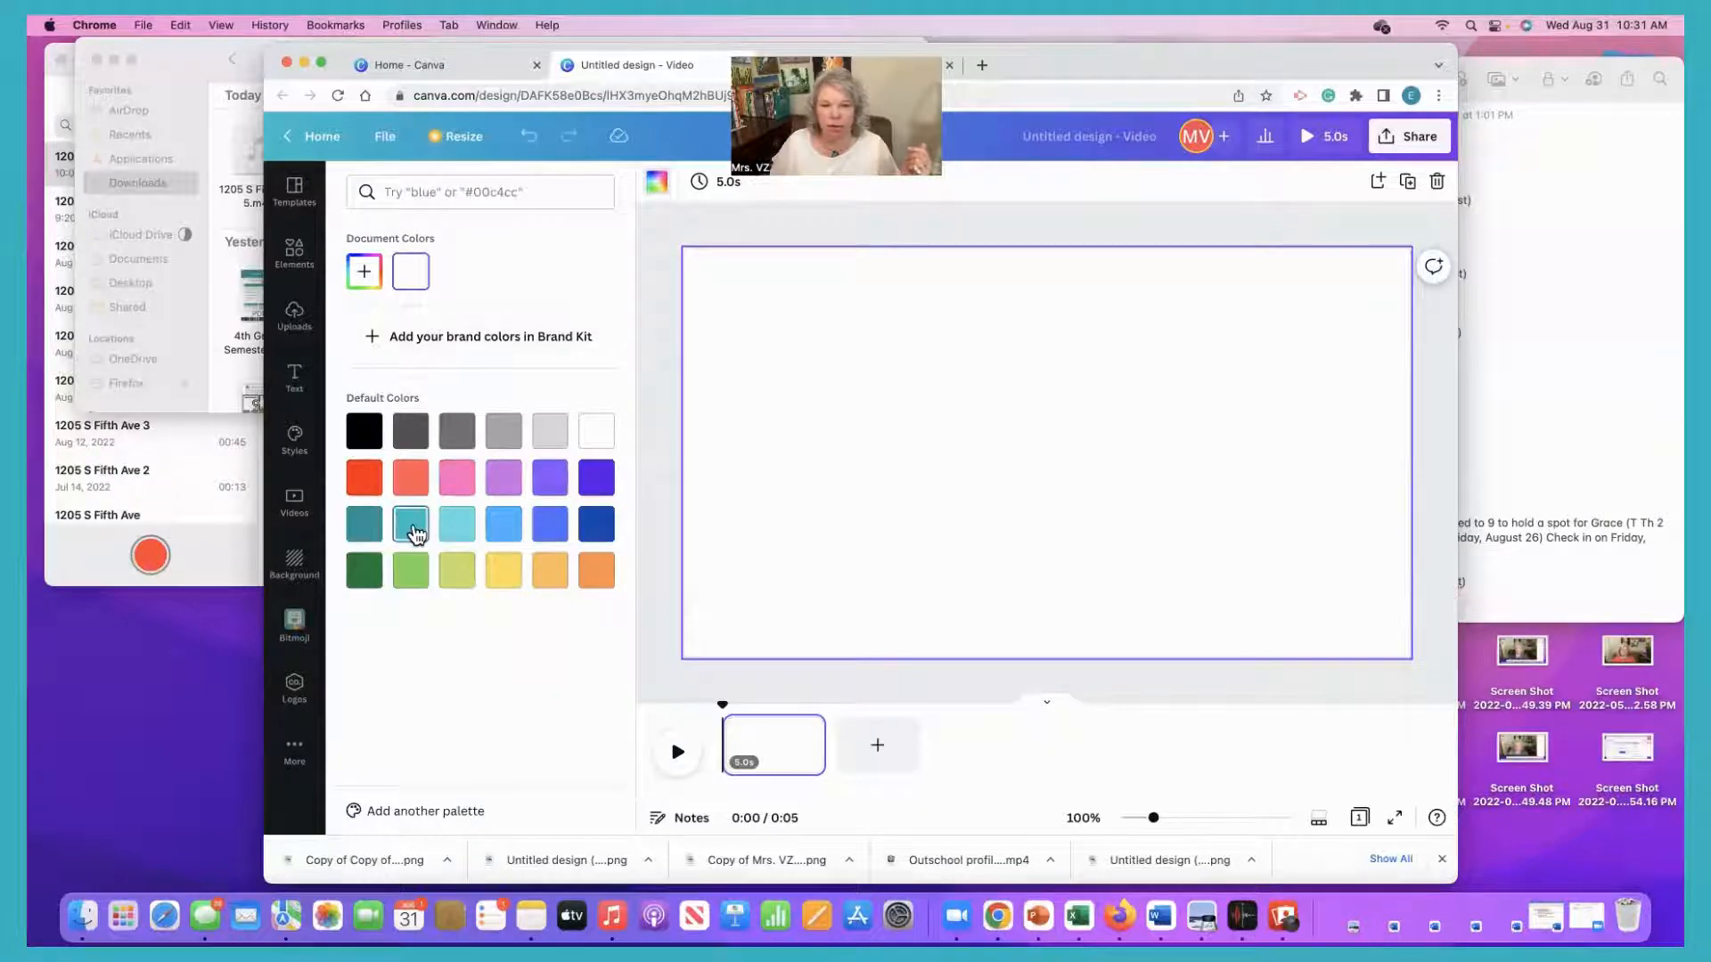
left_click(411, 526)
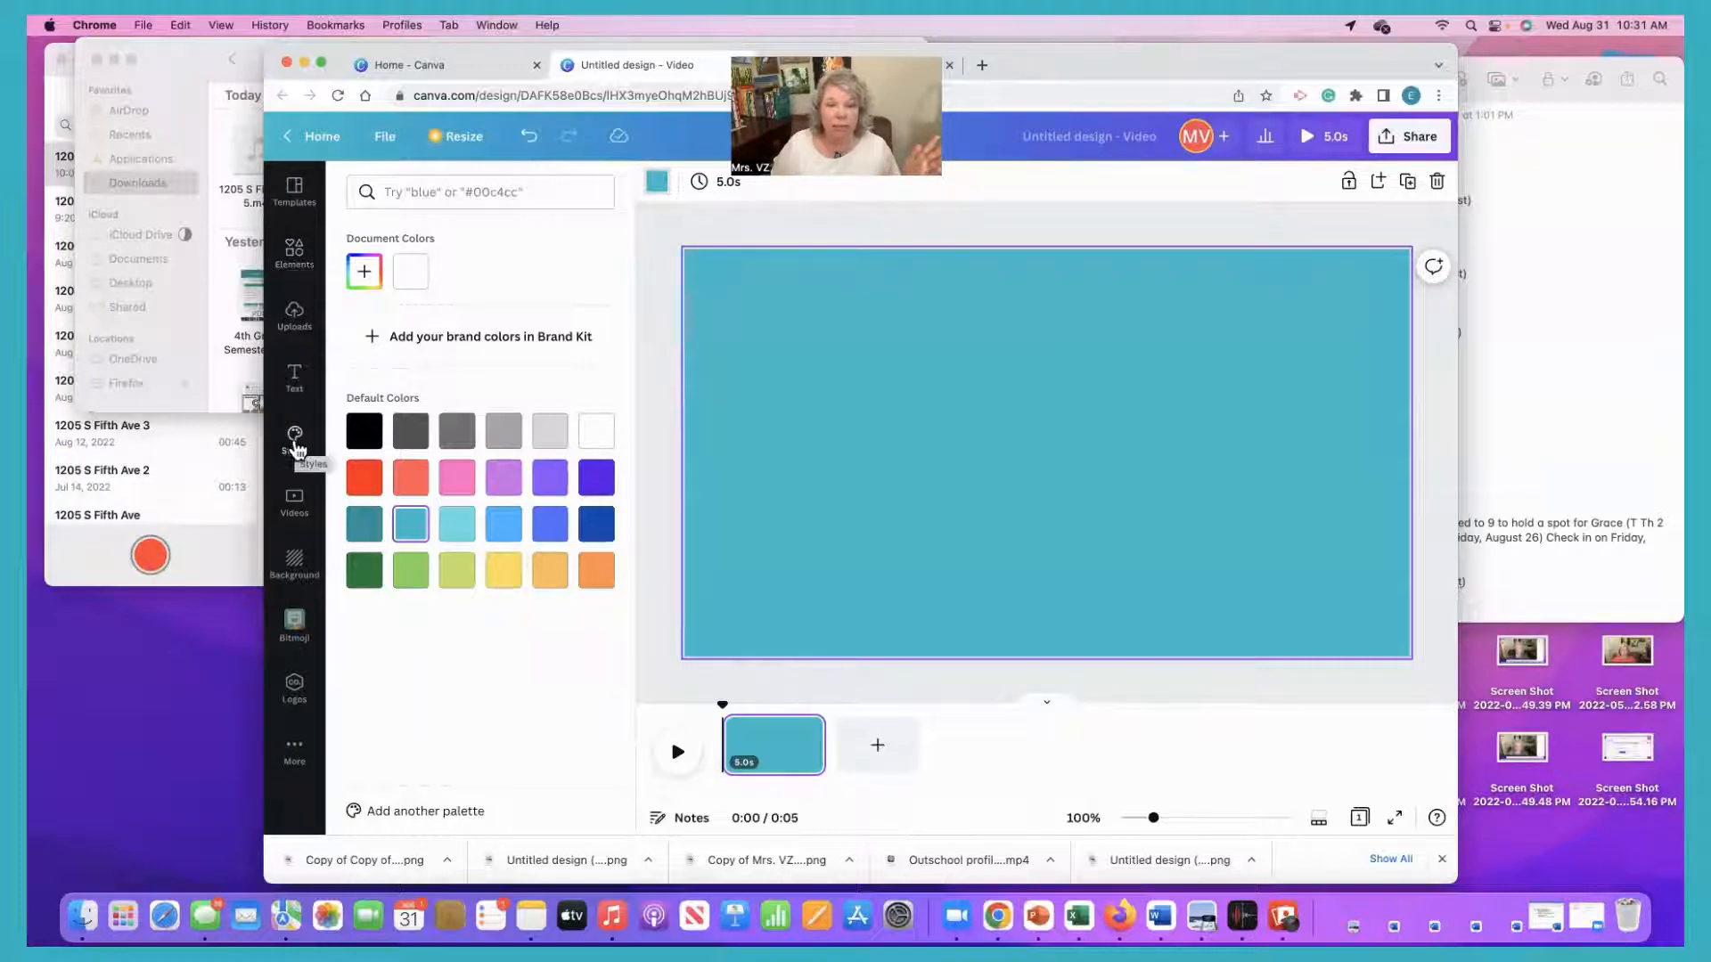
Apply the Nickainley and Inter style combination to the page and add a second page to the video.
left_click(296, 443)
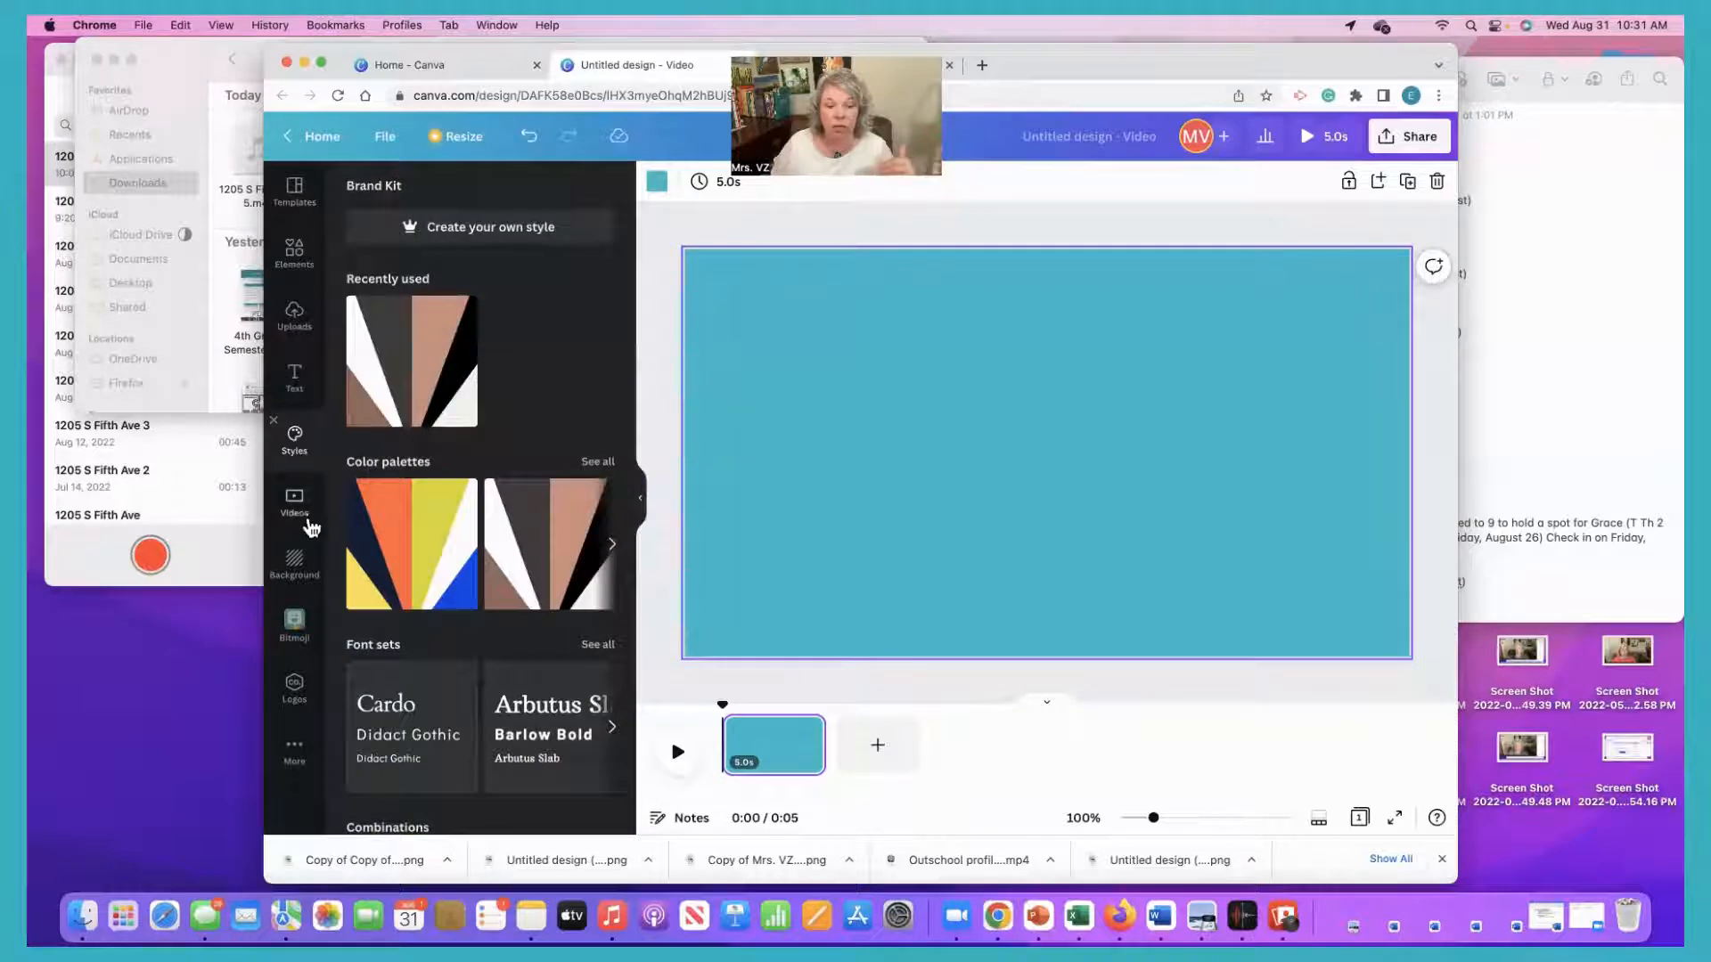
scroll(440, 507, "down", 10)
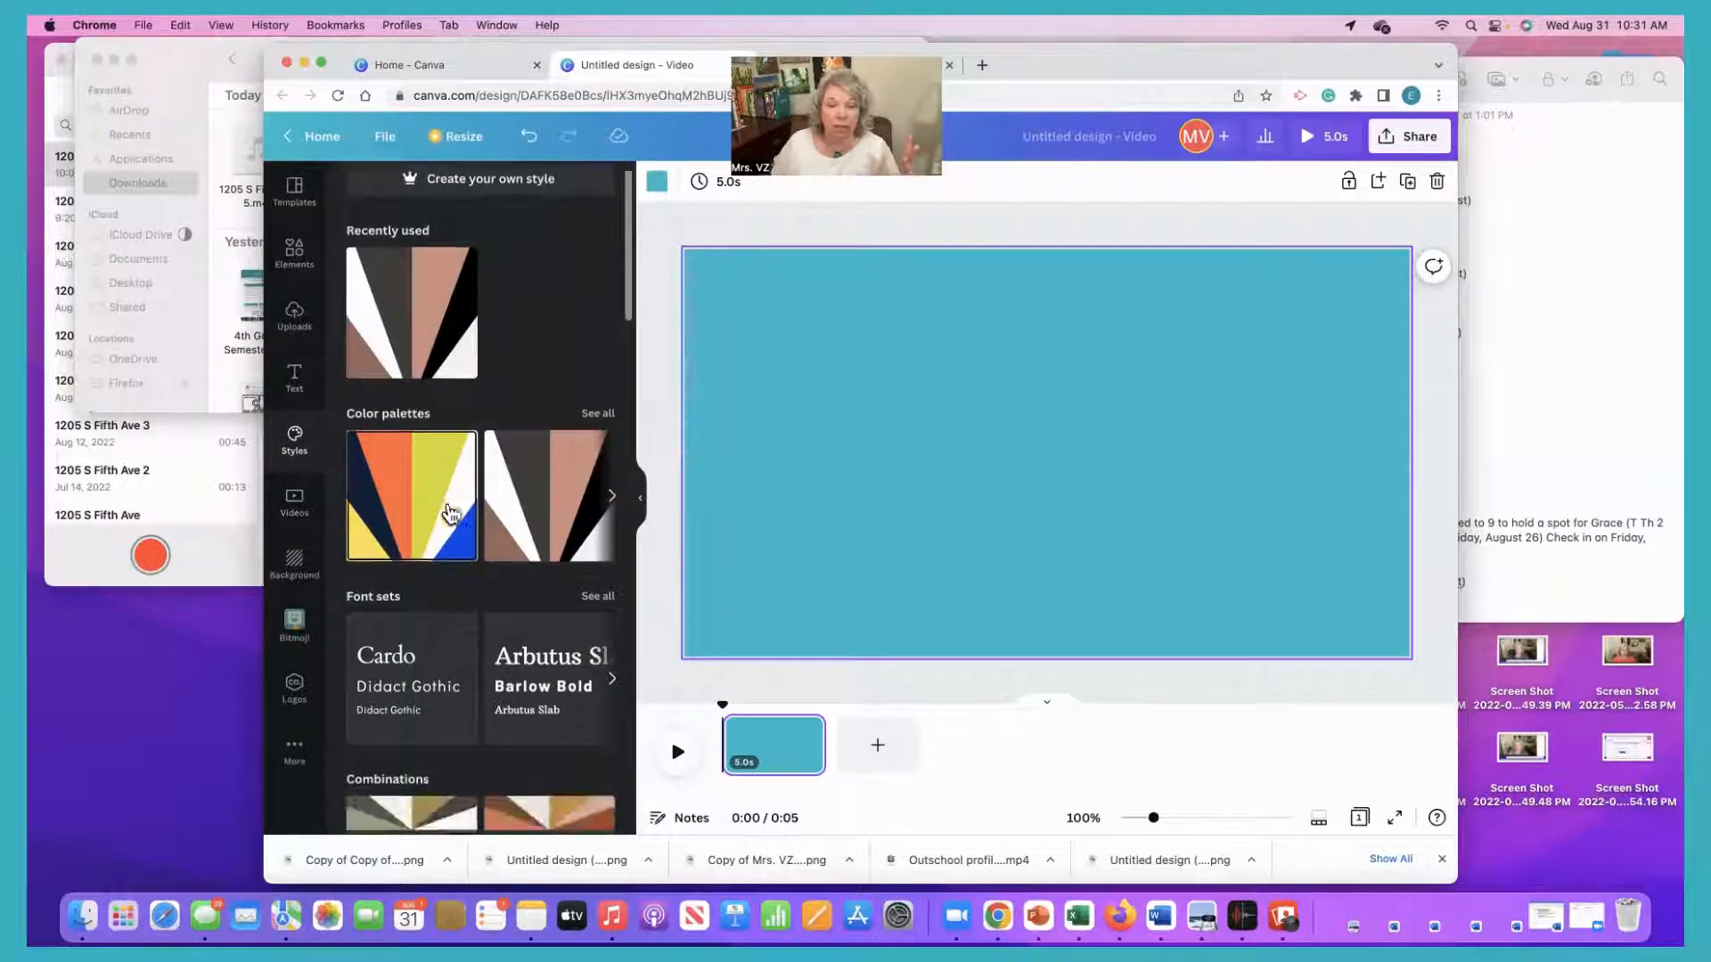
scroll(450, 513, "down", 5)
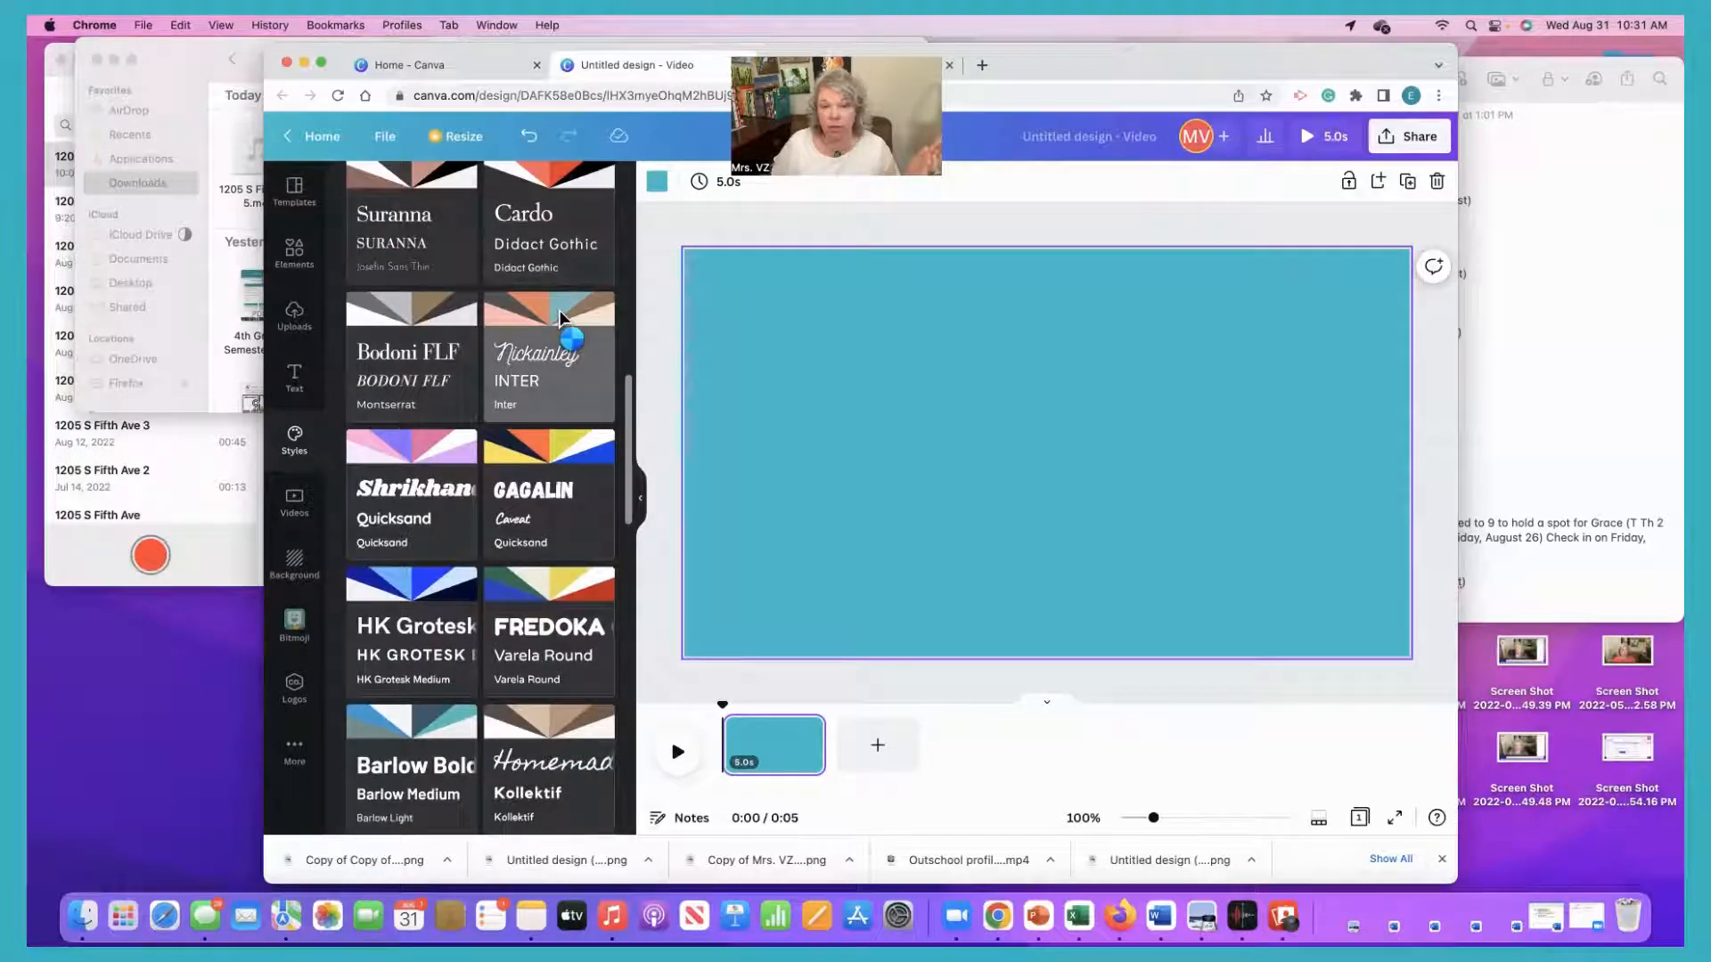
left_click(561, 318)
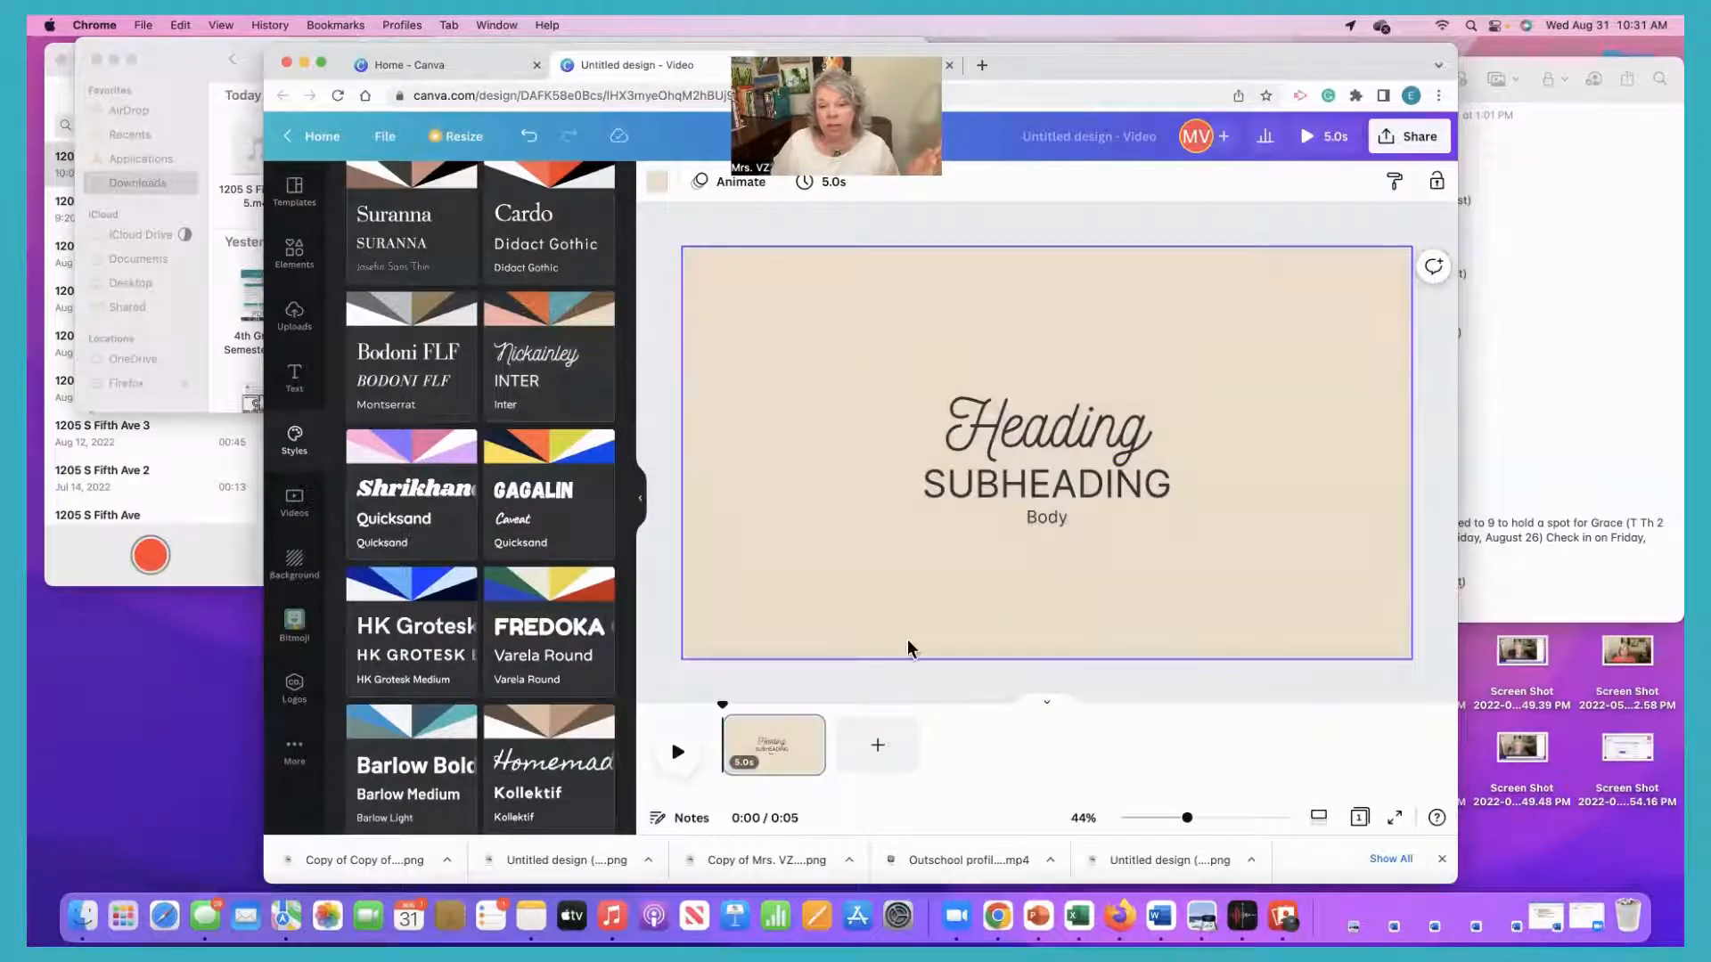
left_click(877, 745)
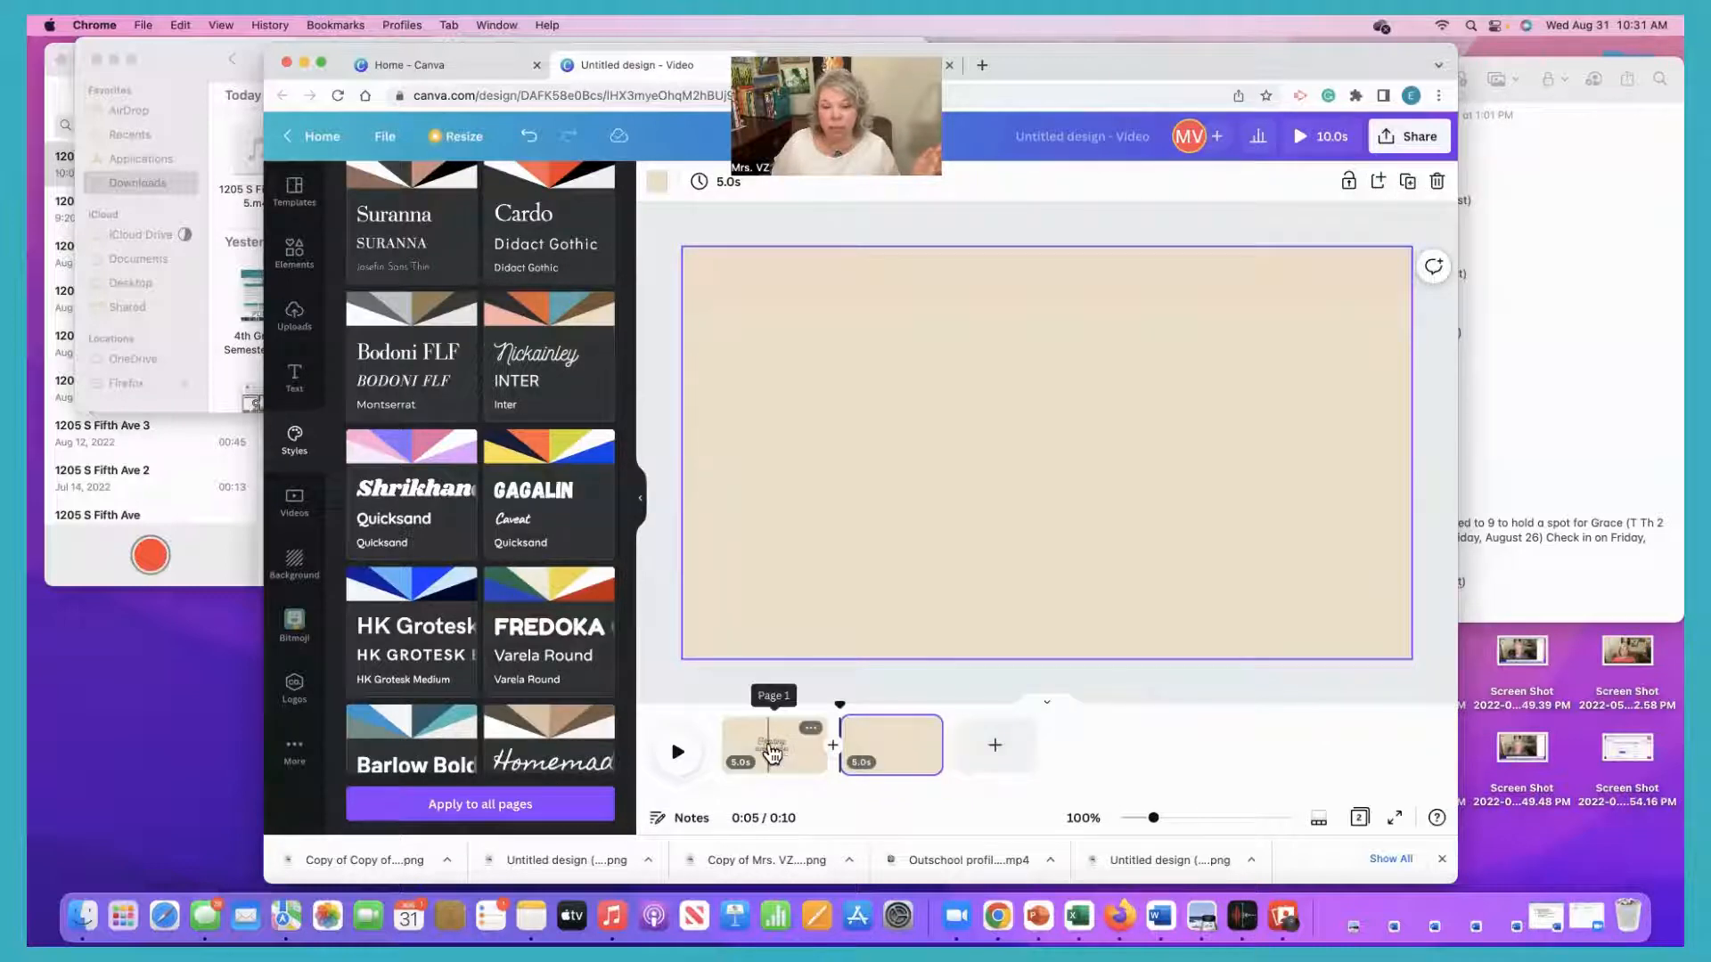
Apply the Barlow Bold style combination to page 1 and shuffle its colors to get a teal background.
left_click(774, 744)
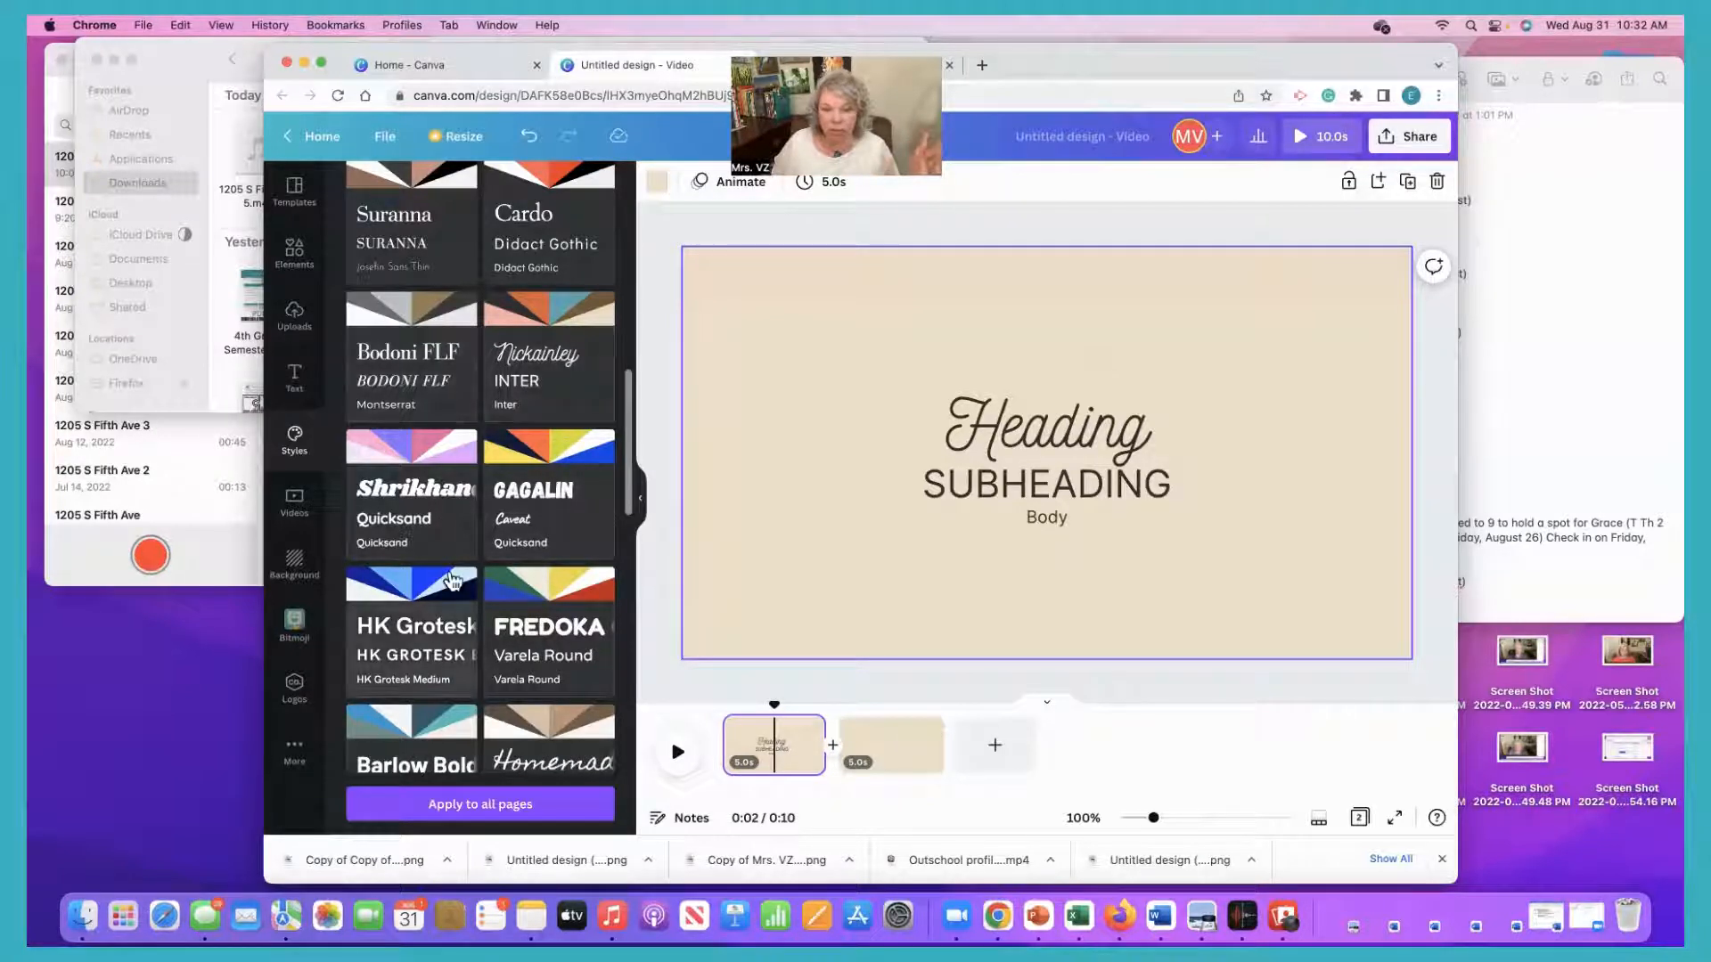
scroll(411, 570, "down", 4)
left_click(411, 588)
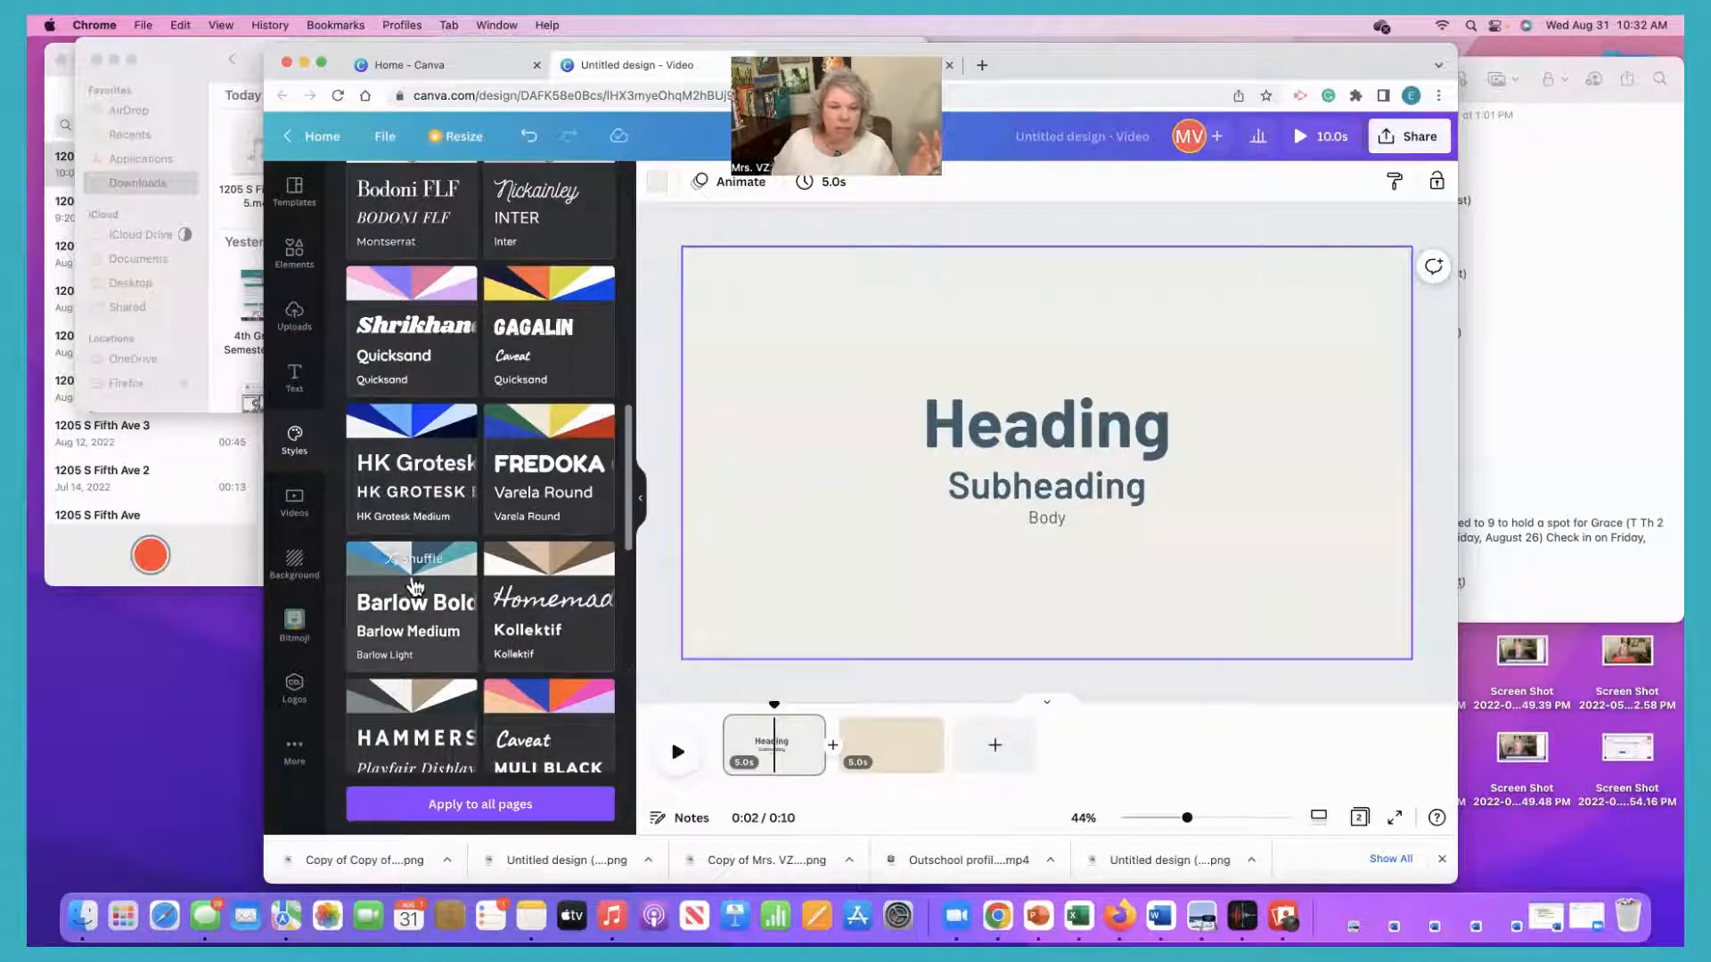
left_click(406, 561)
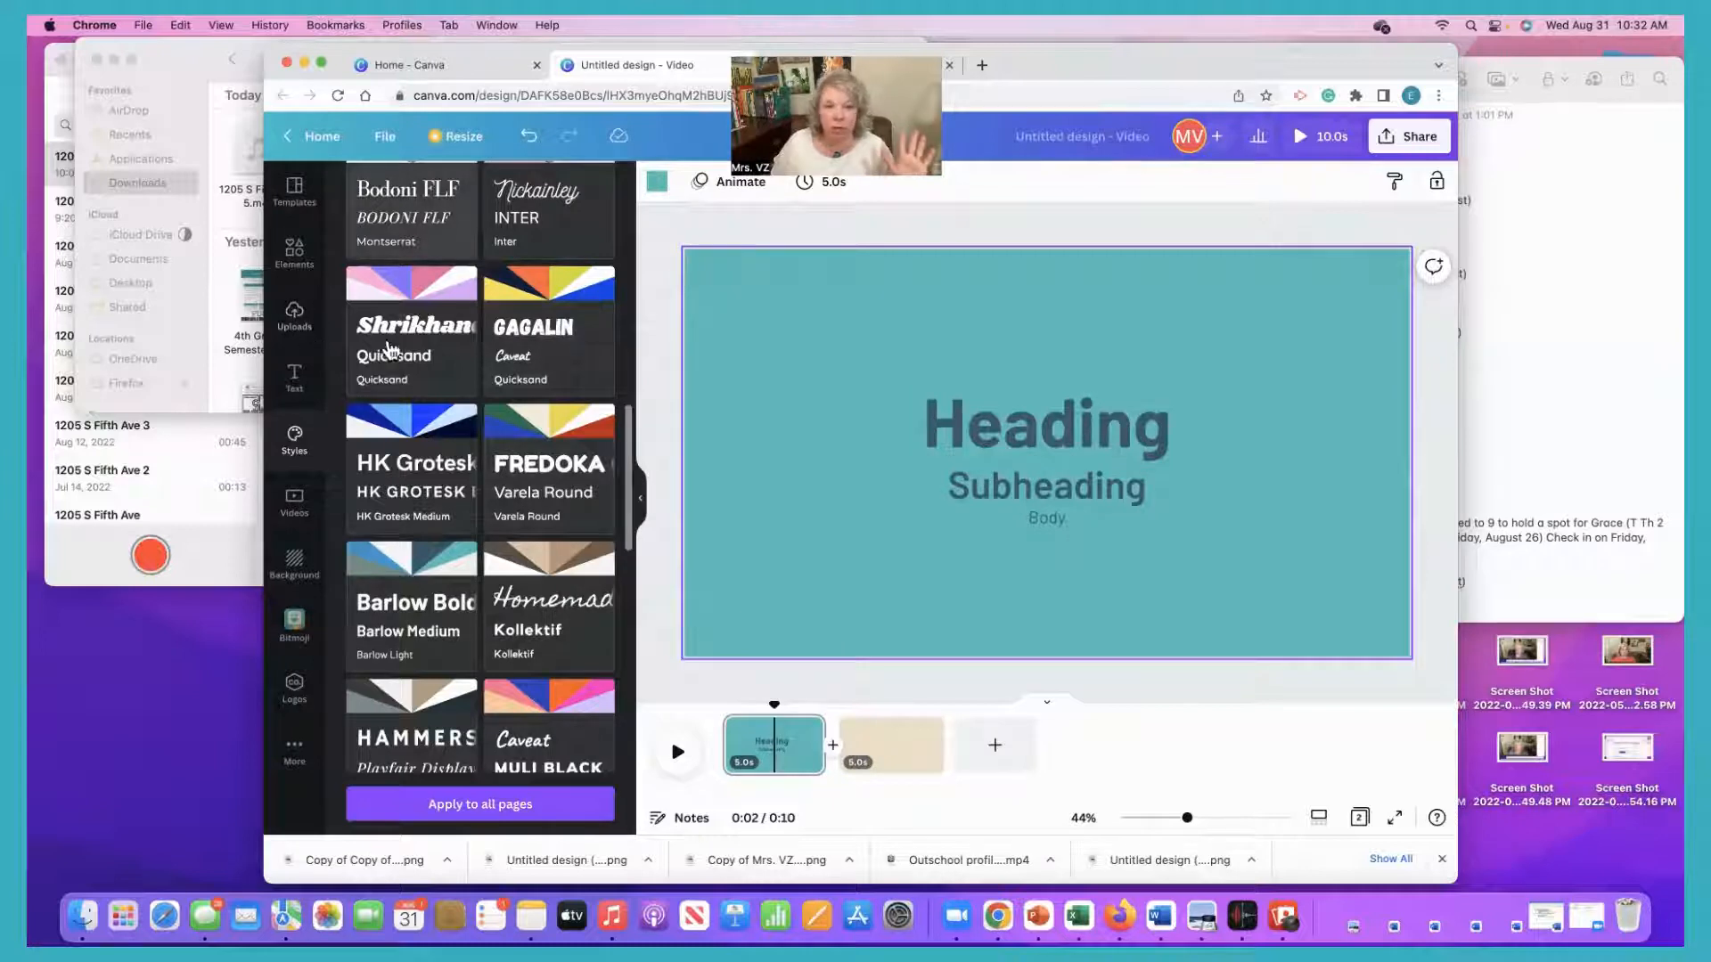
Search the elements library for "design" and narrow the search to "Corner design".
scroll(400, 361, "up", 10)
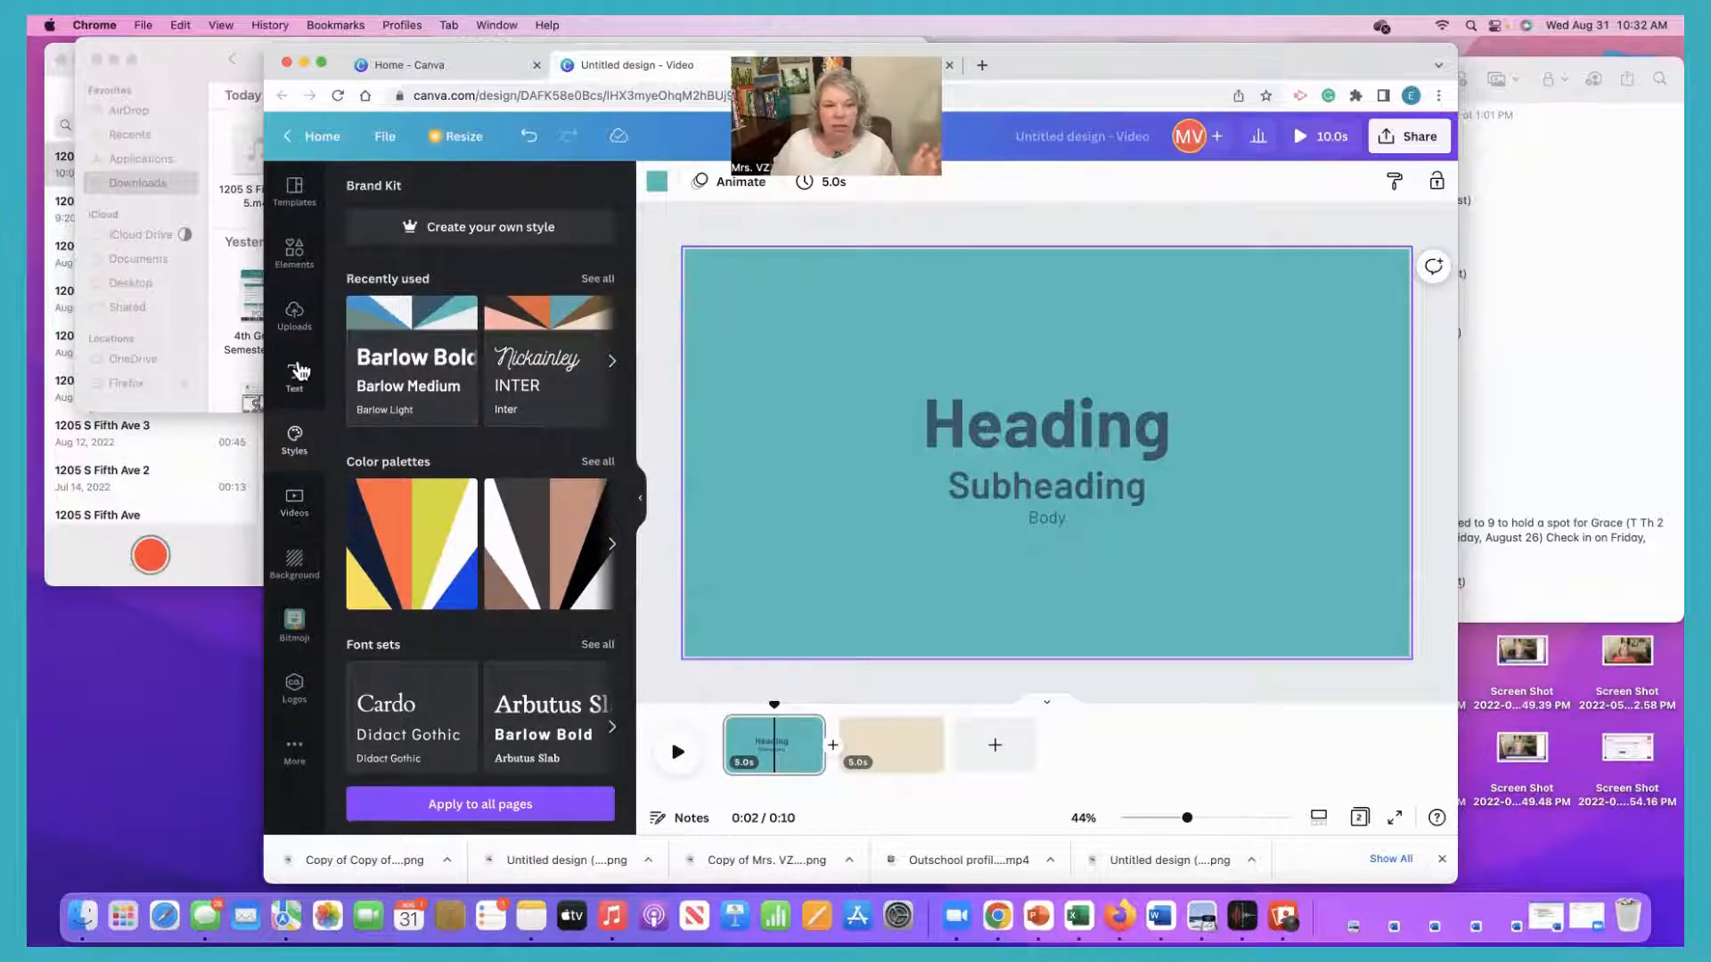
left_click(294, 253)
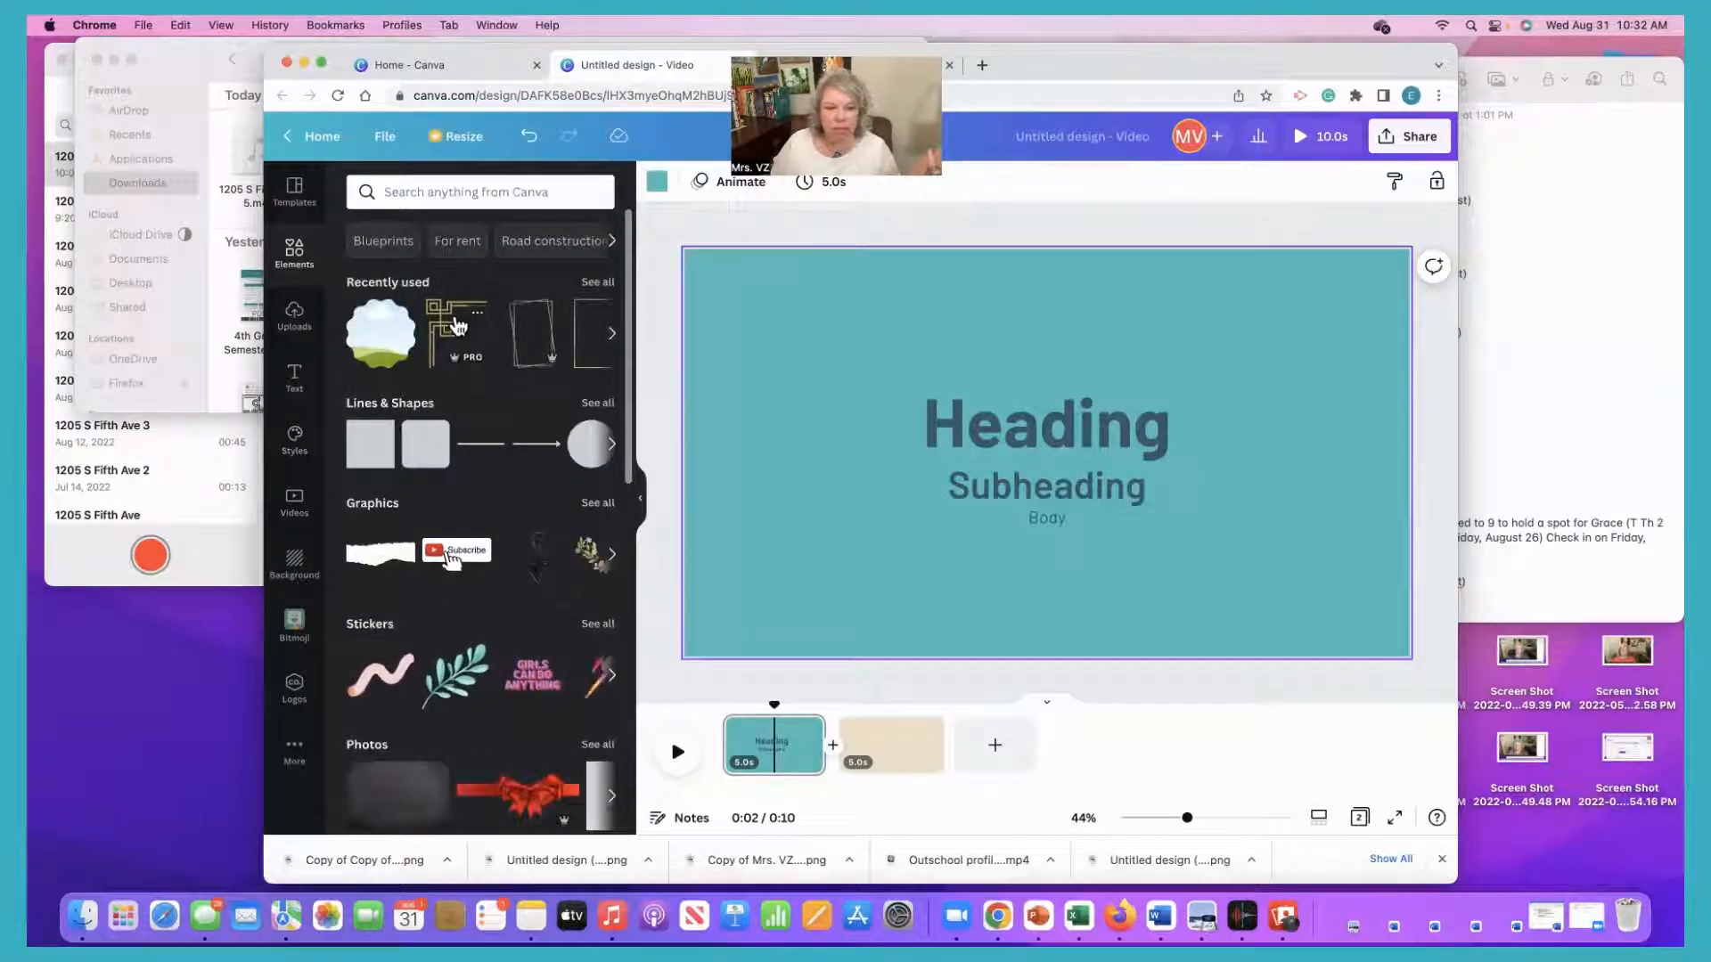
scroll(485, 446, "down", 3)
scroll(489, 450, "up", 3)
left_click(451, 191)
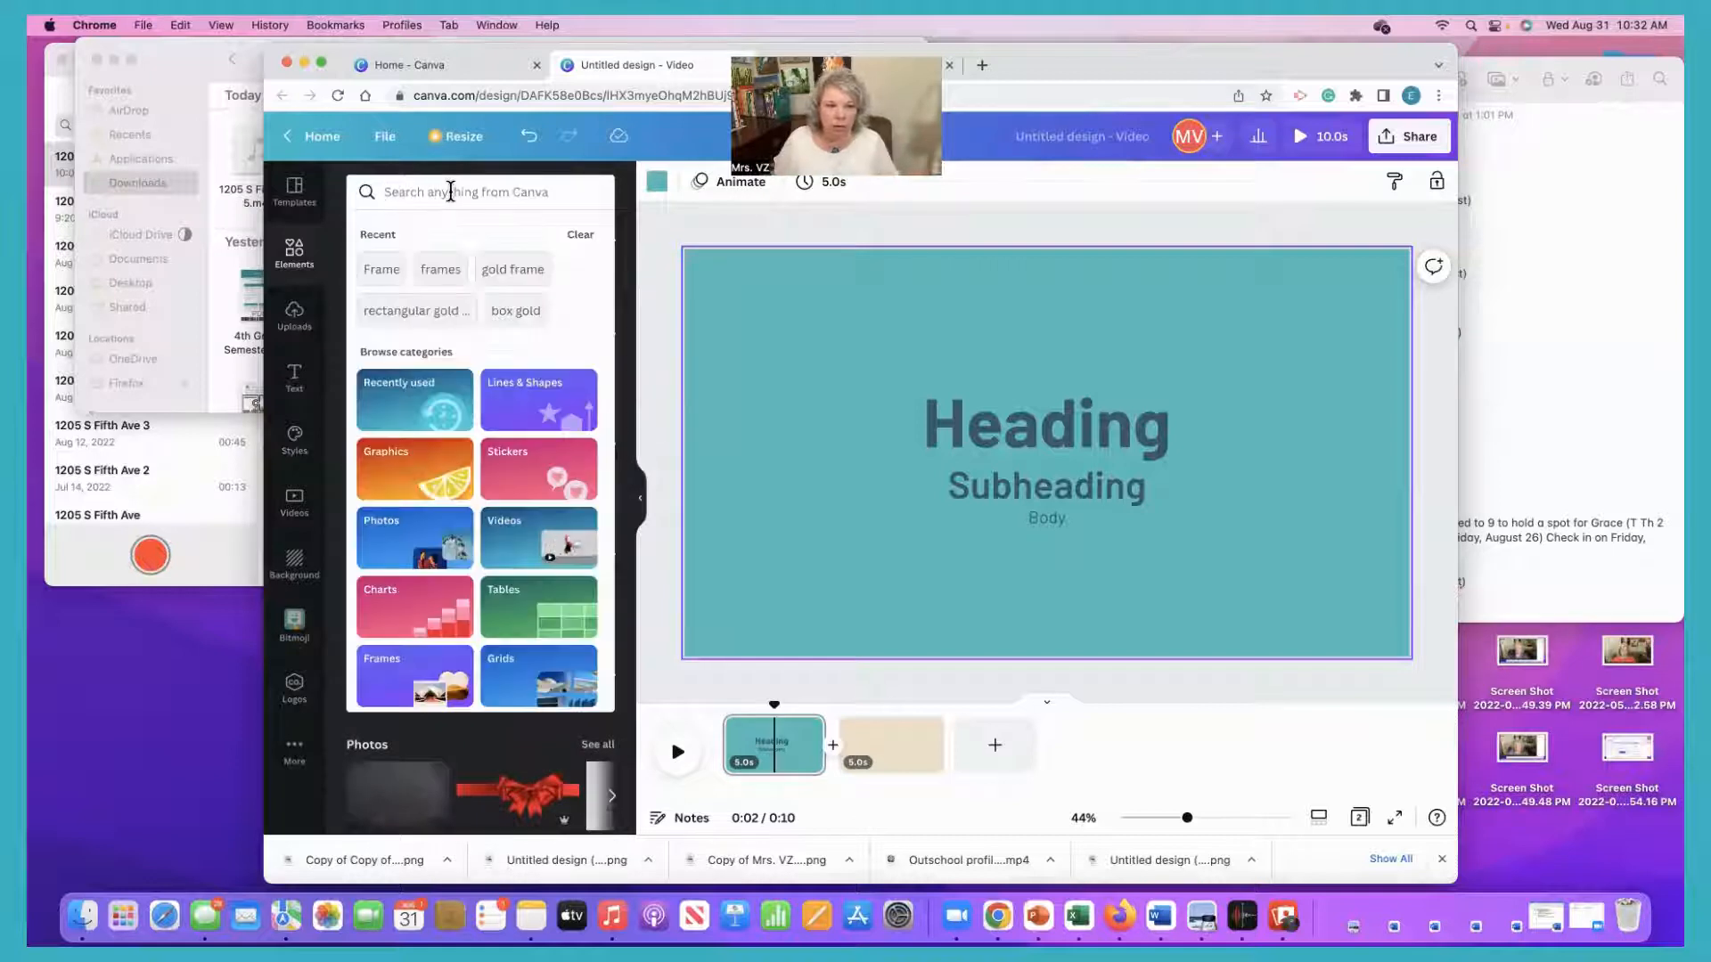
type("desin")
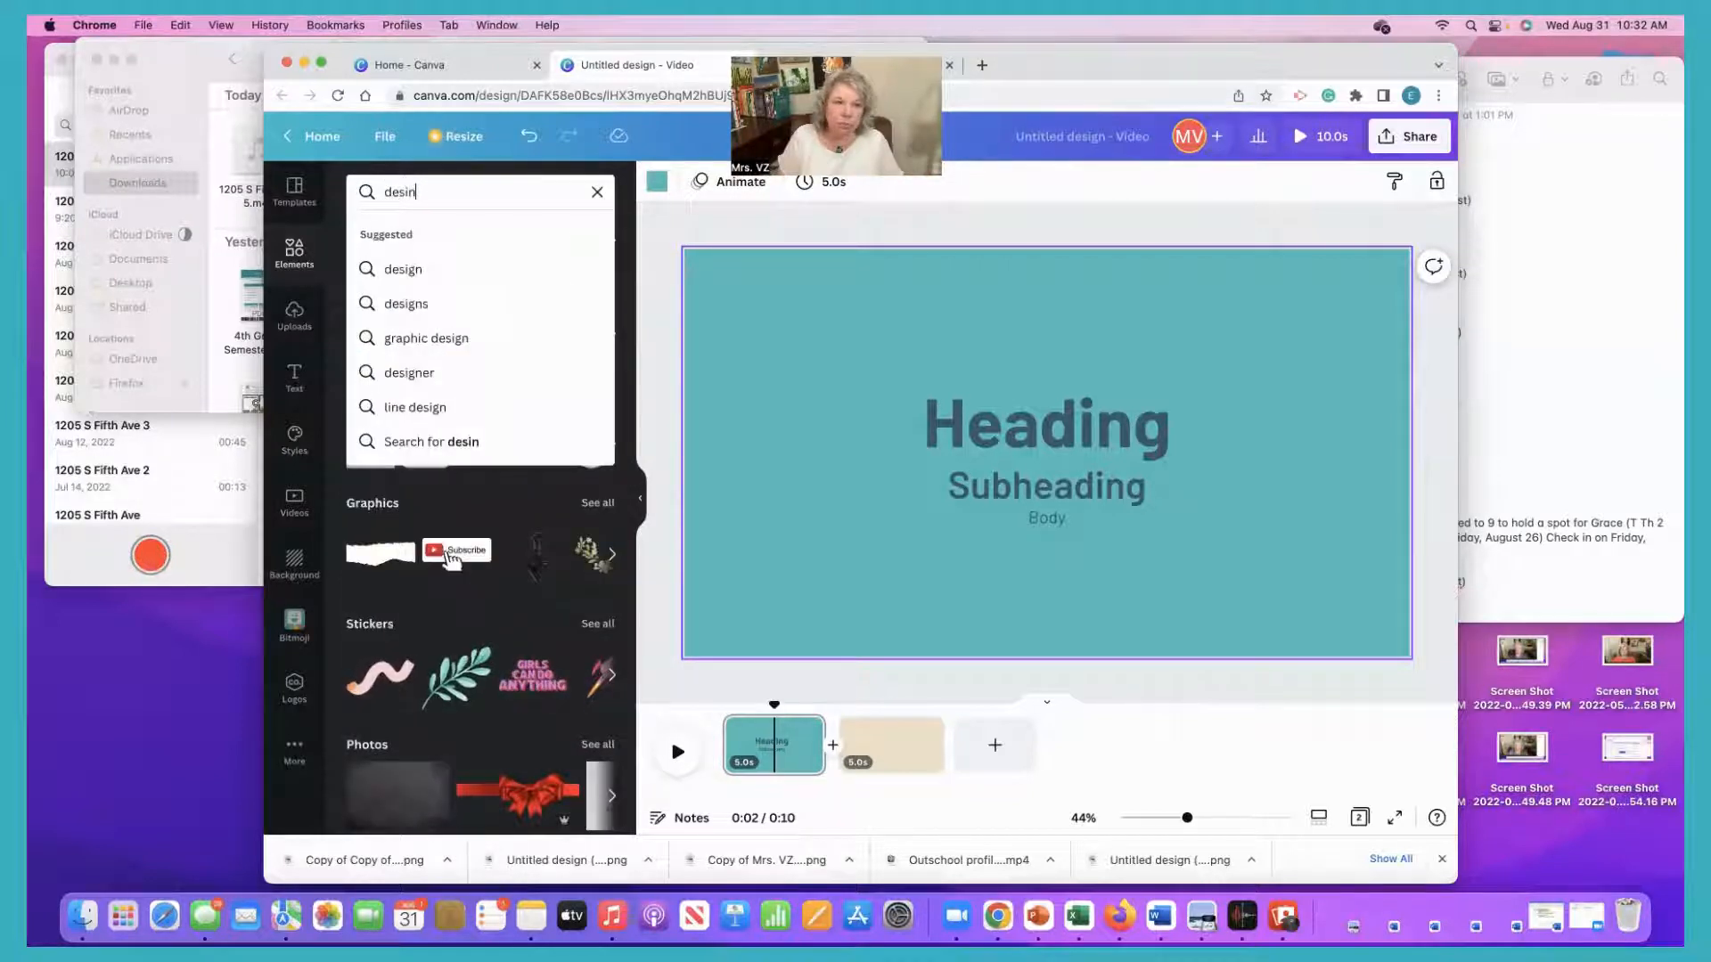
key("BackSpace")
type("g")
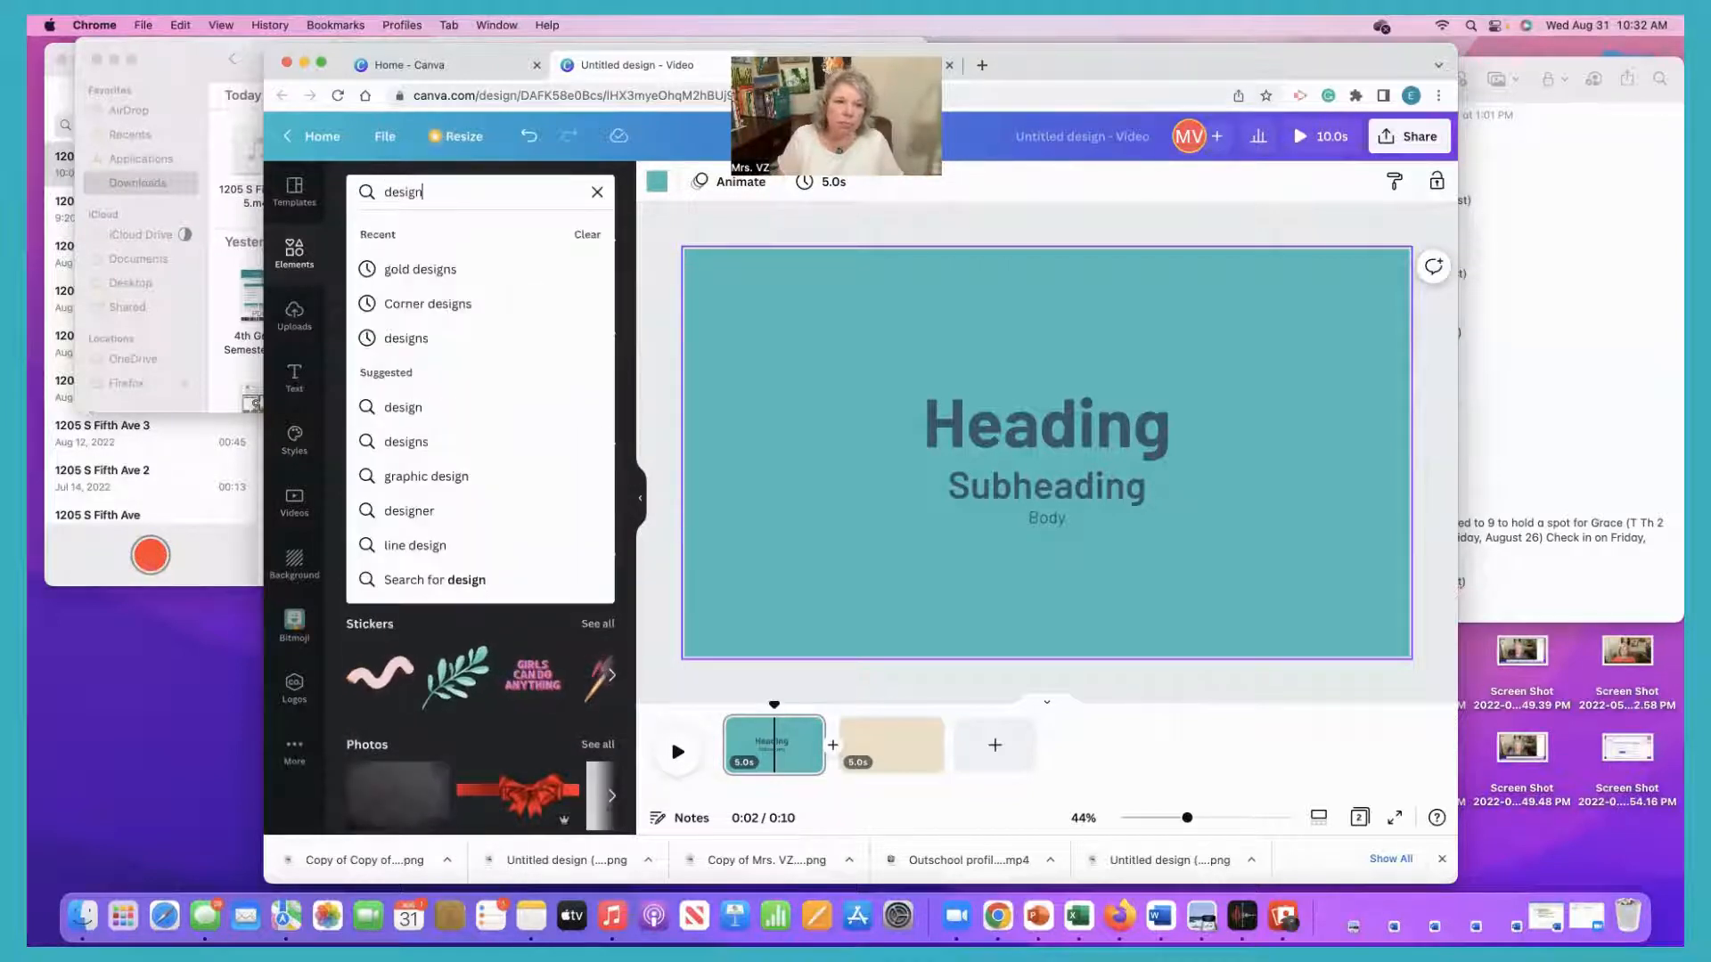
type("n")
key("Return")
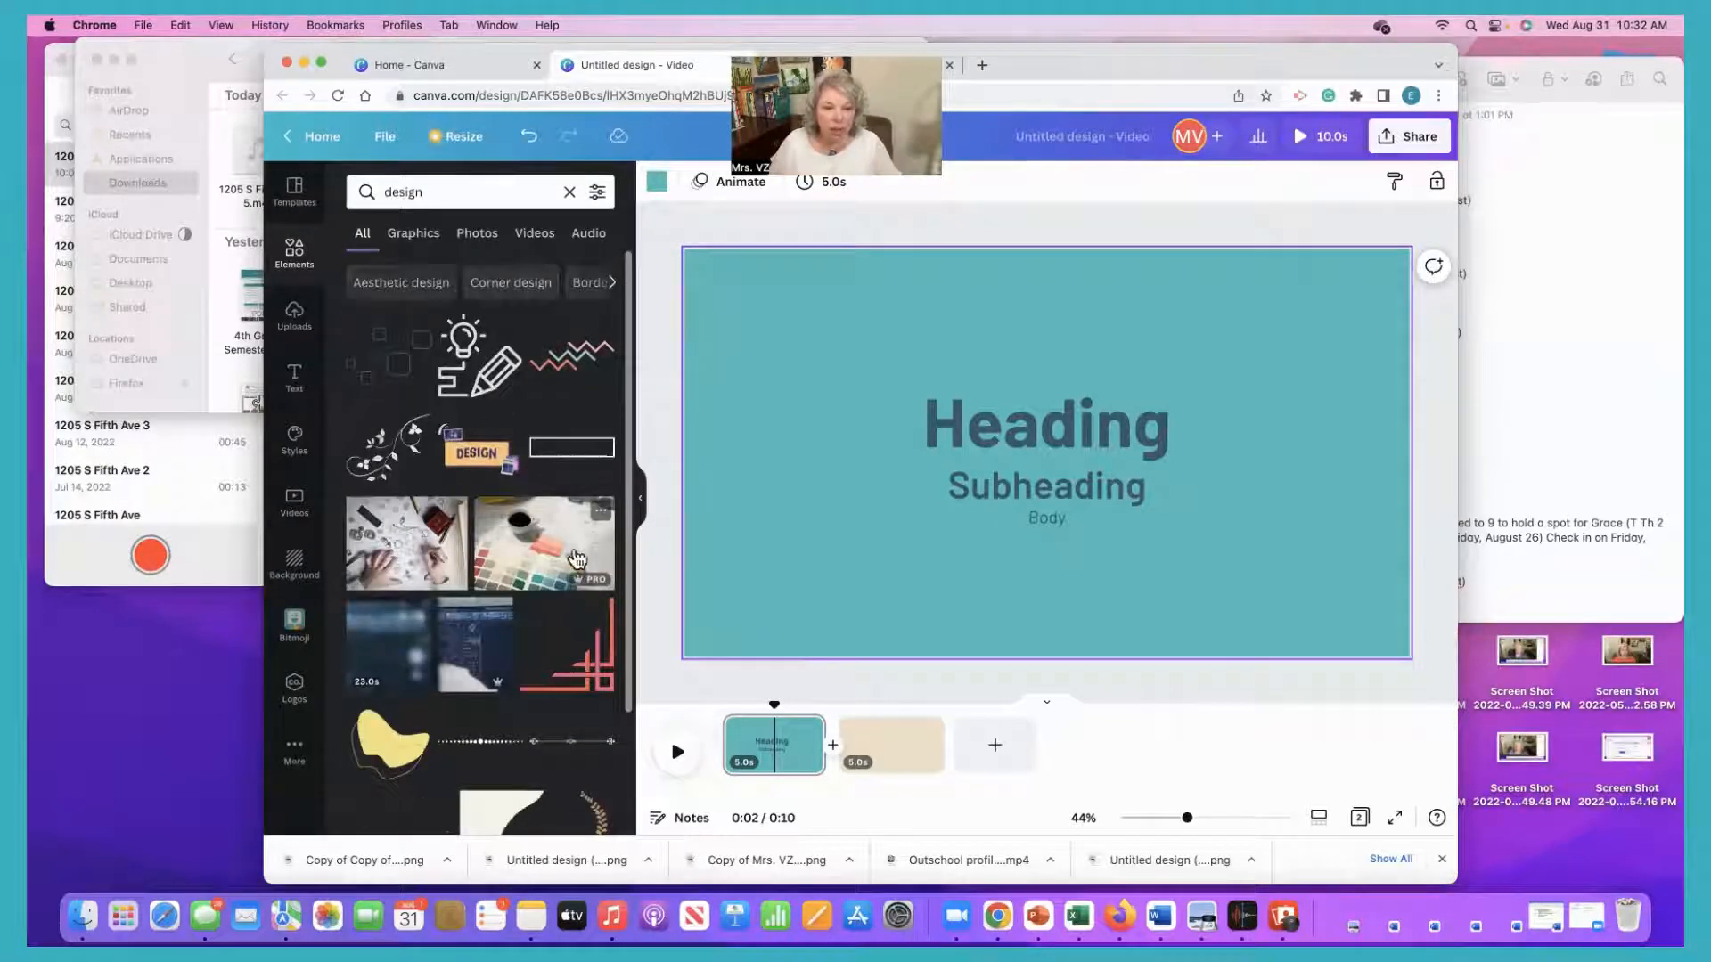
left_click(511, 284)
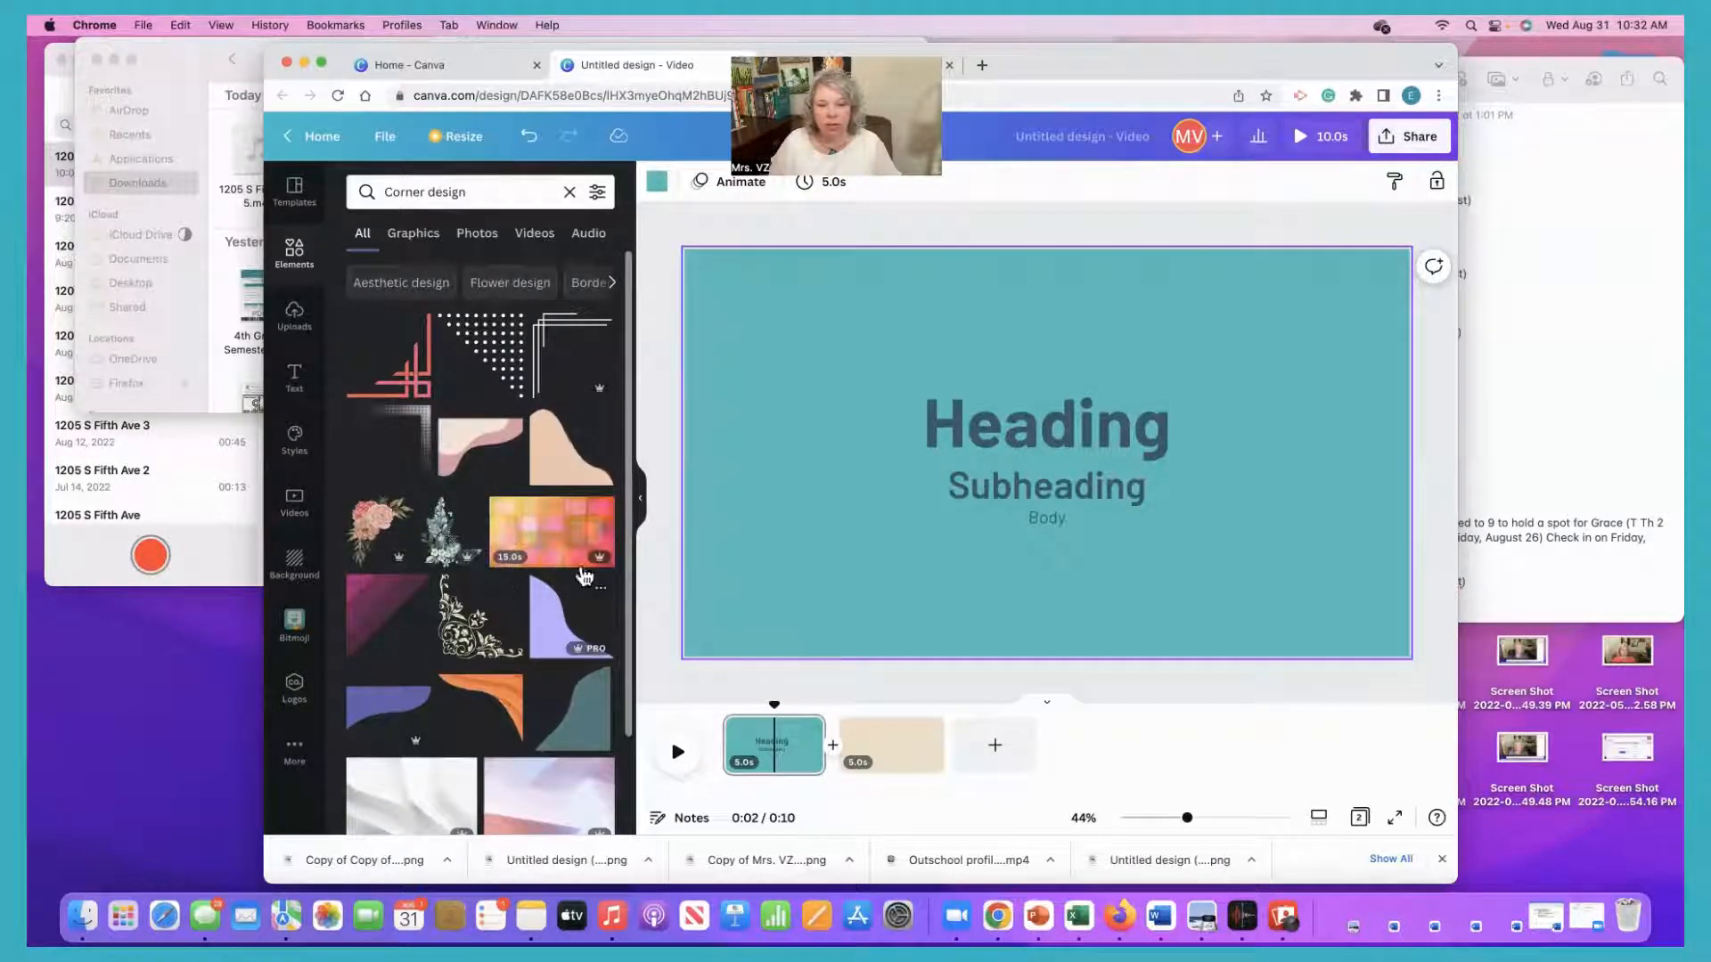
Place the dark teal wave shape in the page's lower-right corner and a second copy, rotated 180°, in the upper-left corner.
left_click_drag(585, 729, 1174, 393)
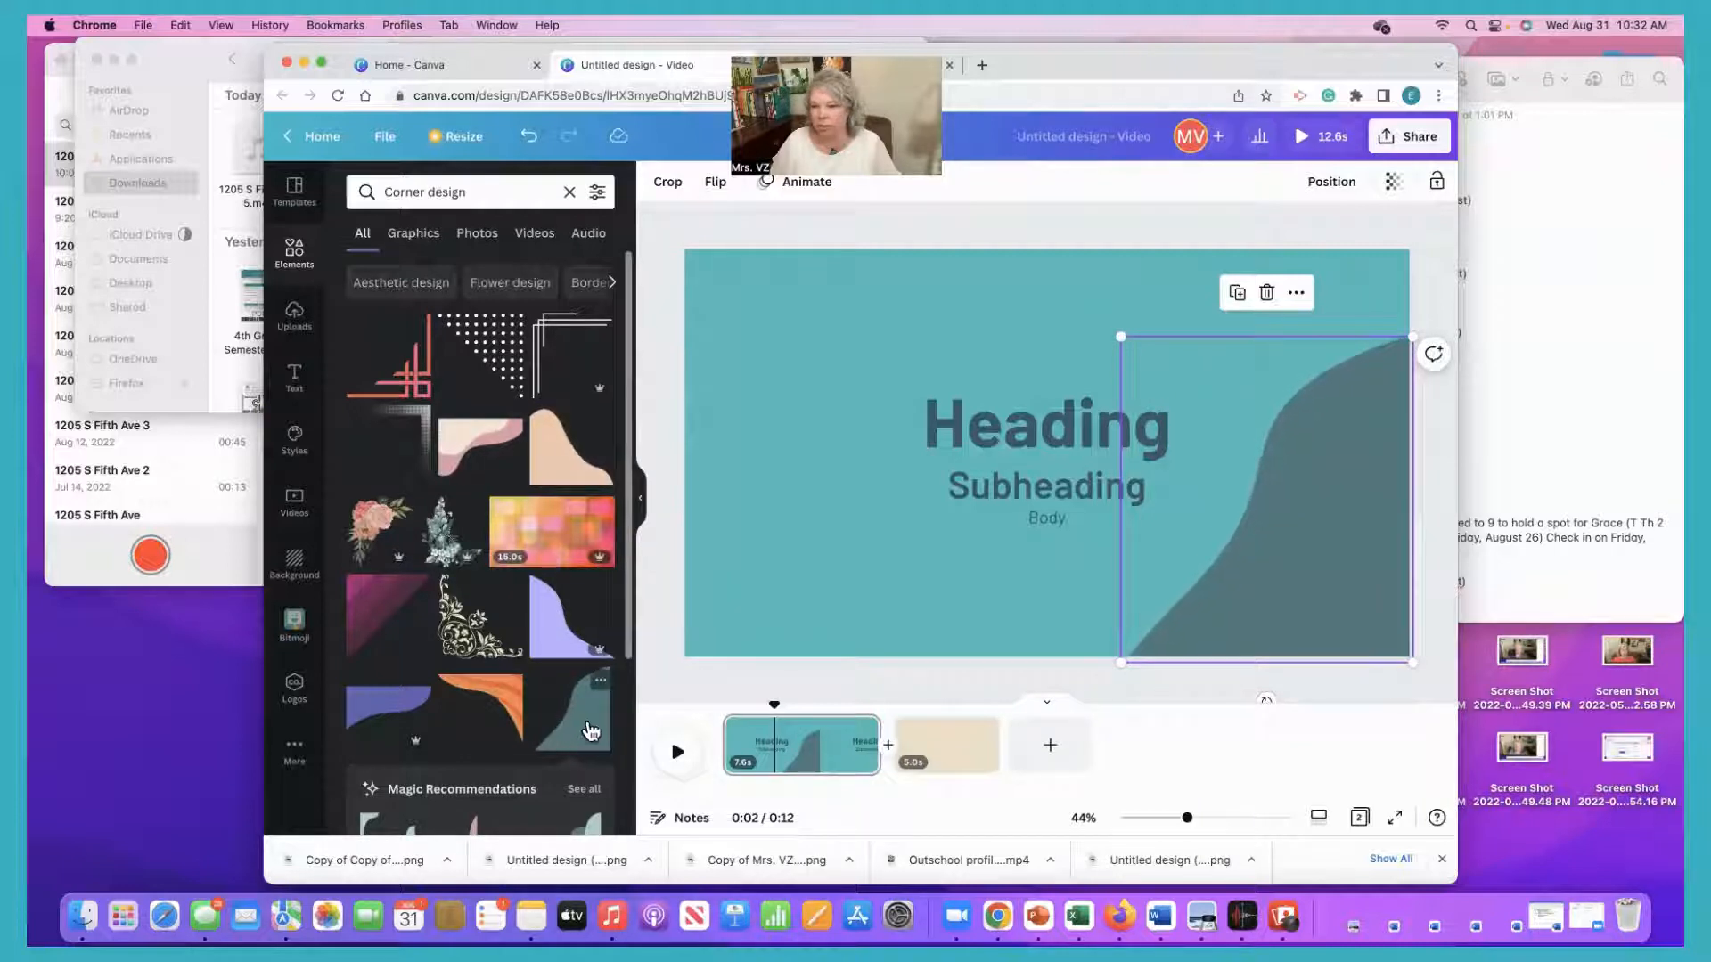
left_click(589, 732)
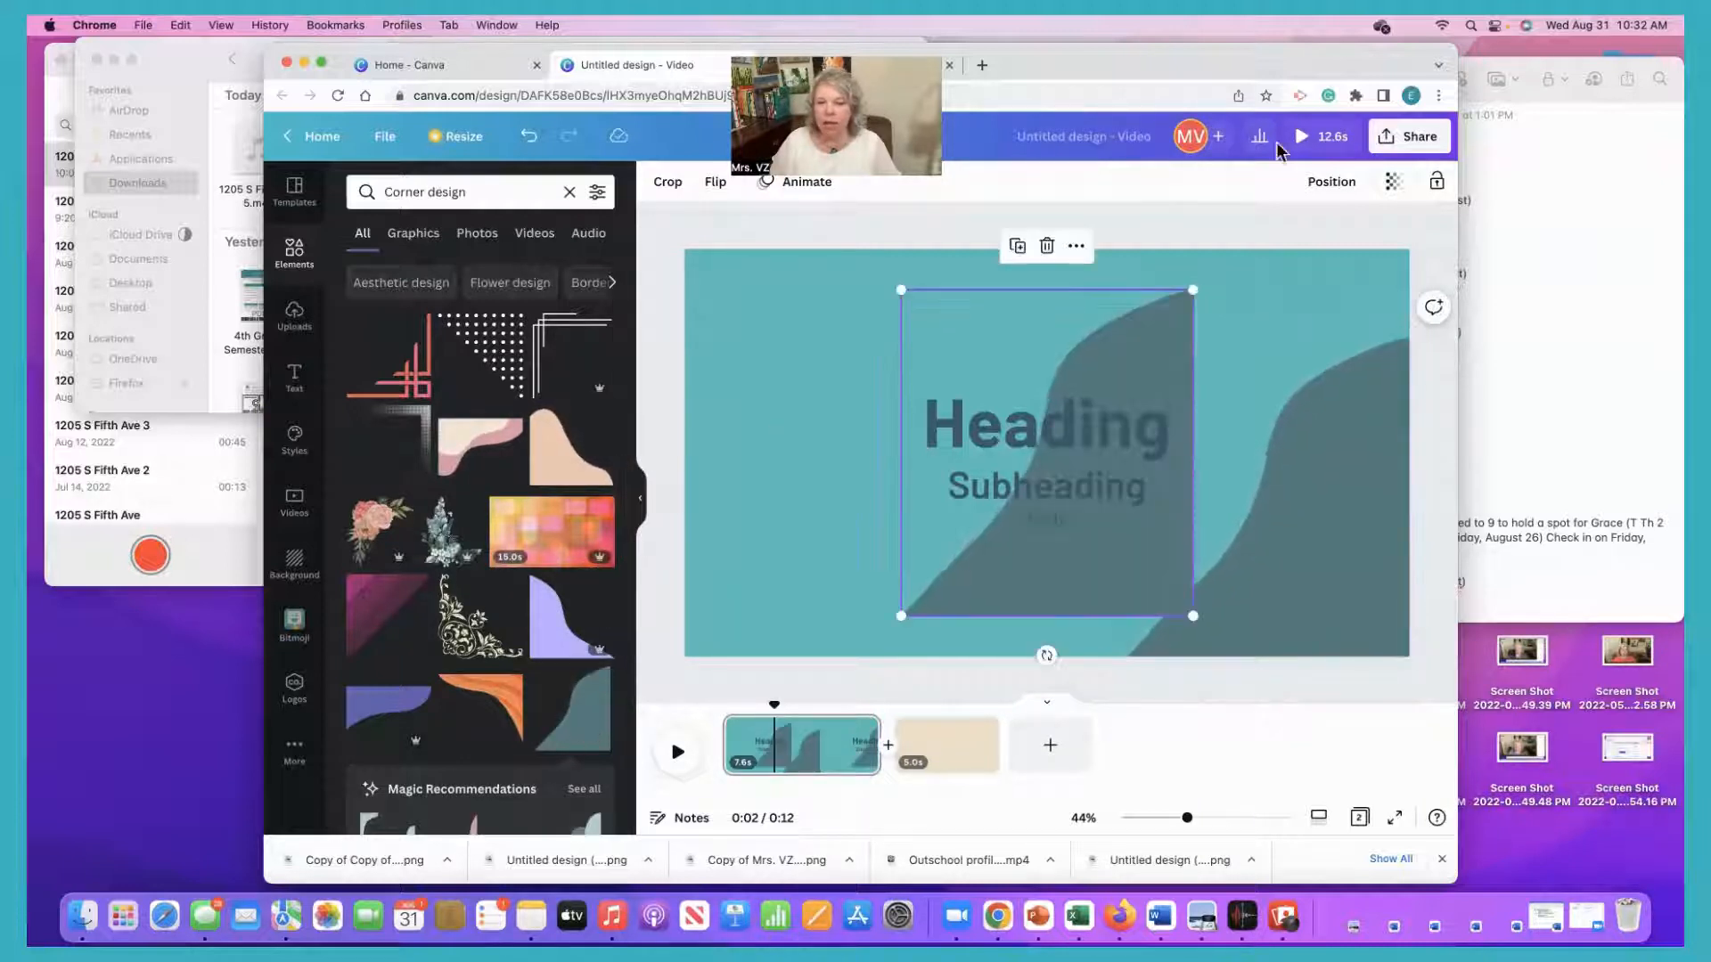
left_click_drag(1022, 655, 1049, 285)
left_click_drag(1041, 347, 857, 314)
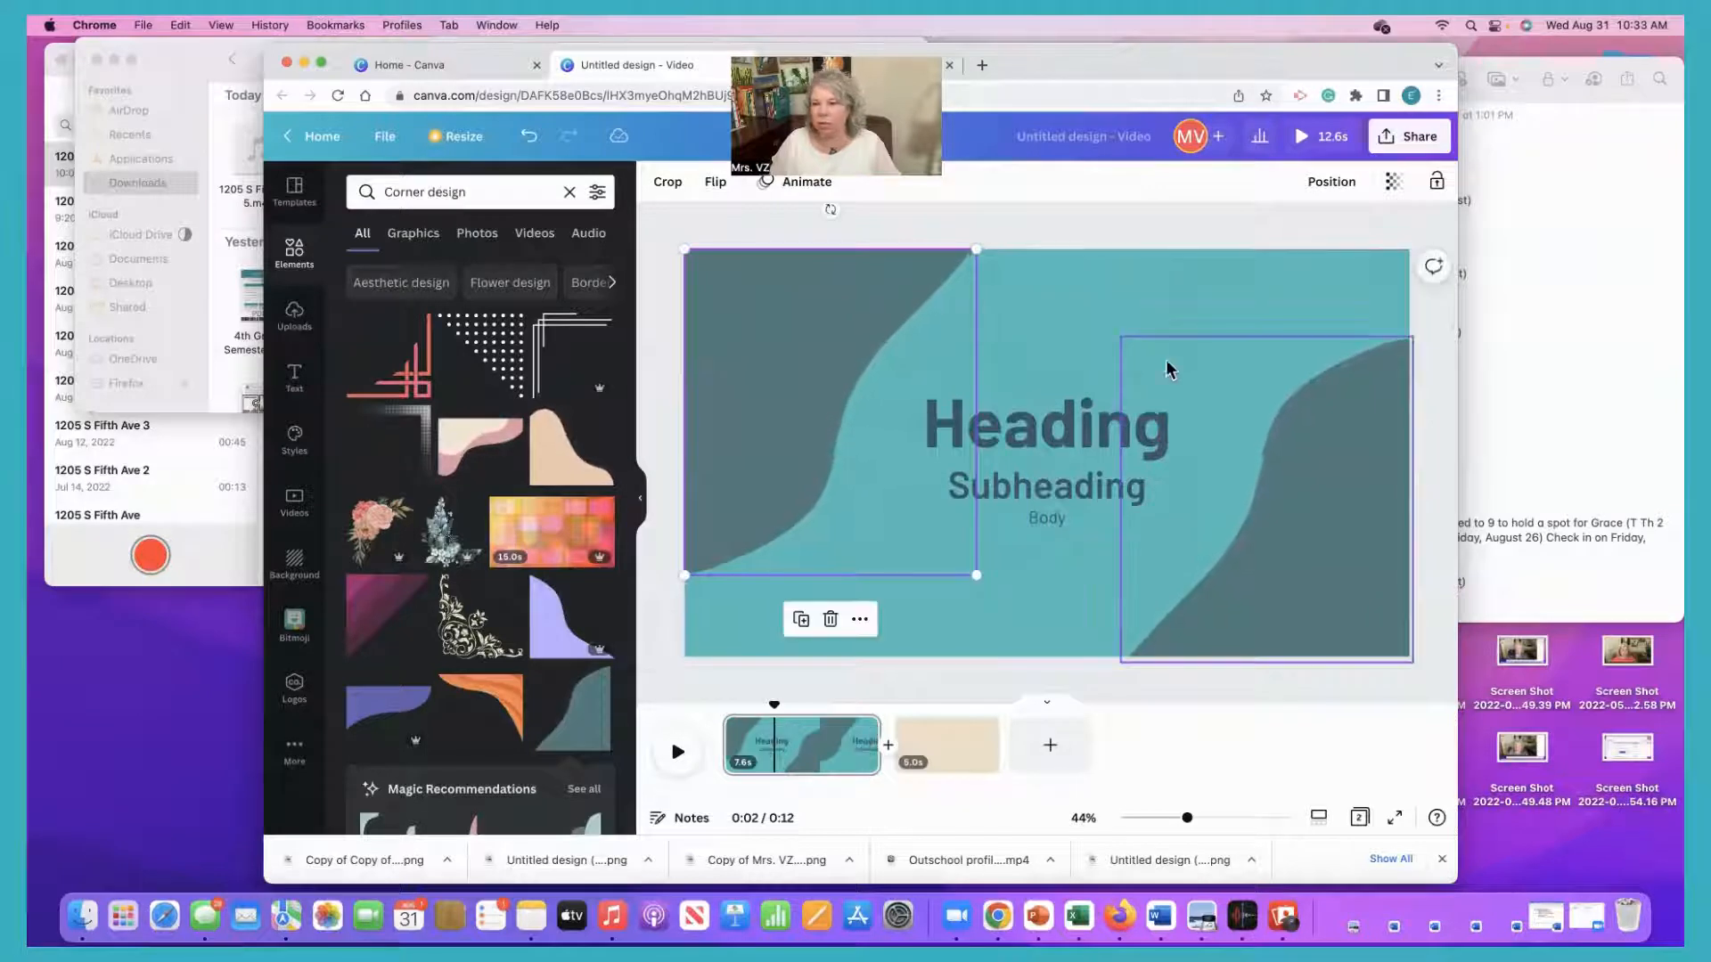
left_click(734, 238)
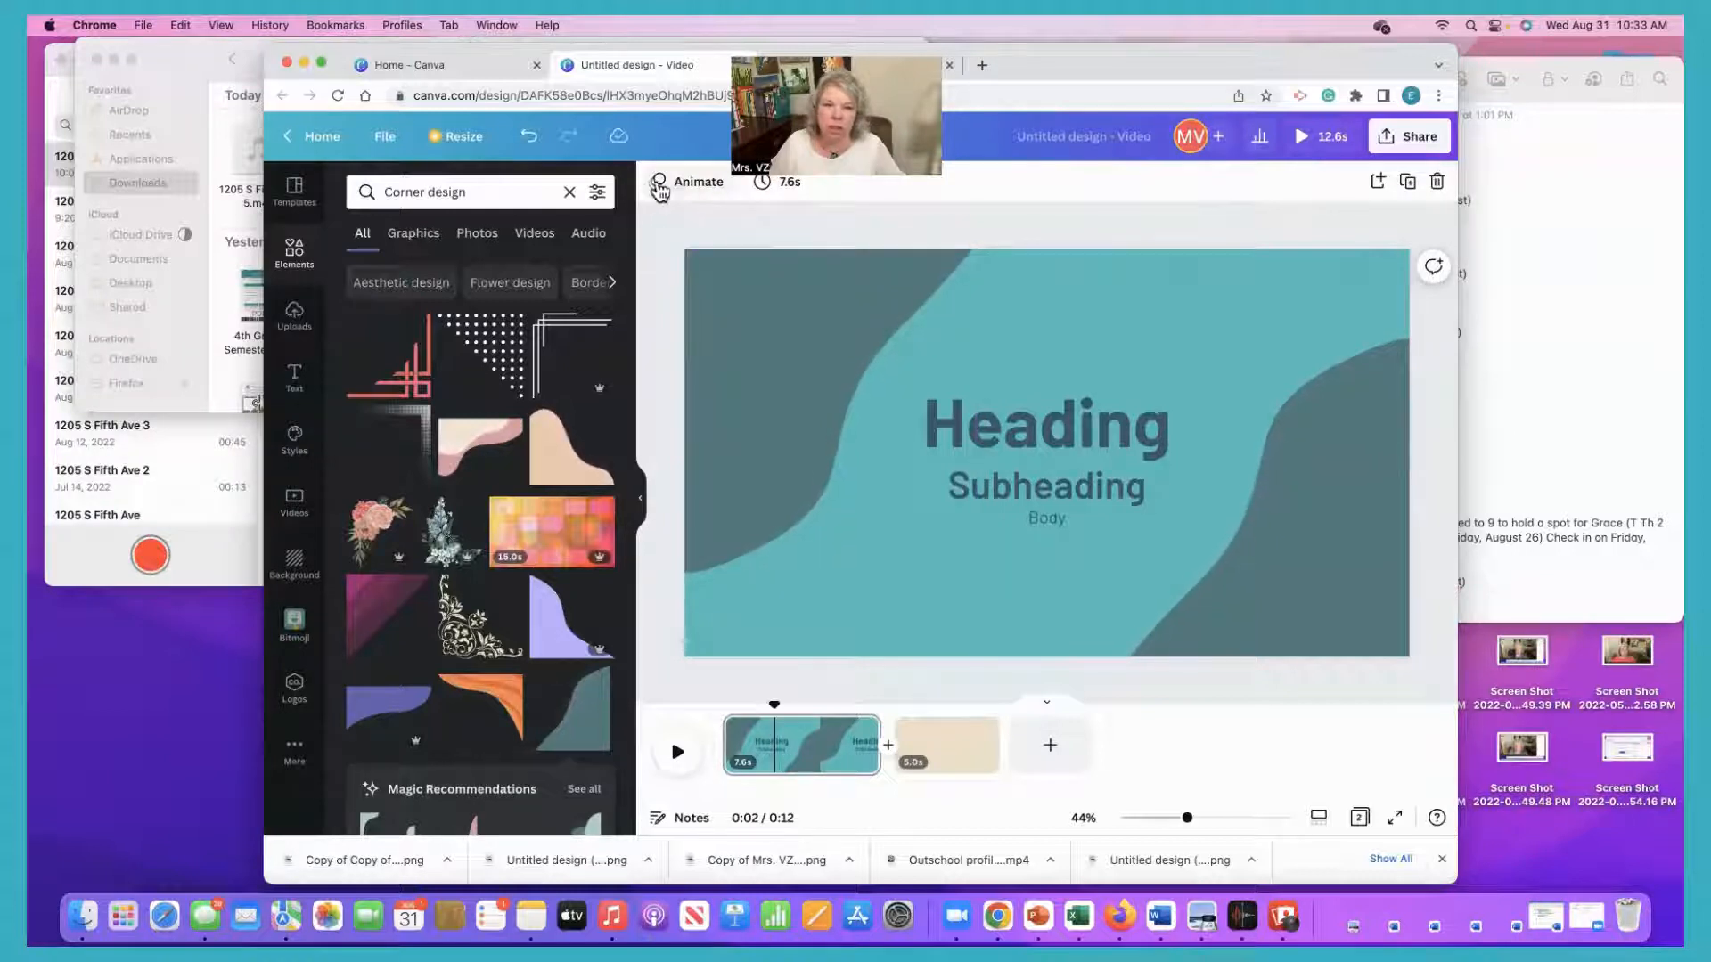
left_click(733, 285)
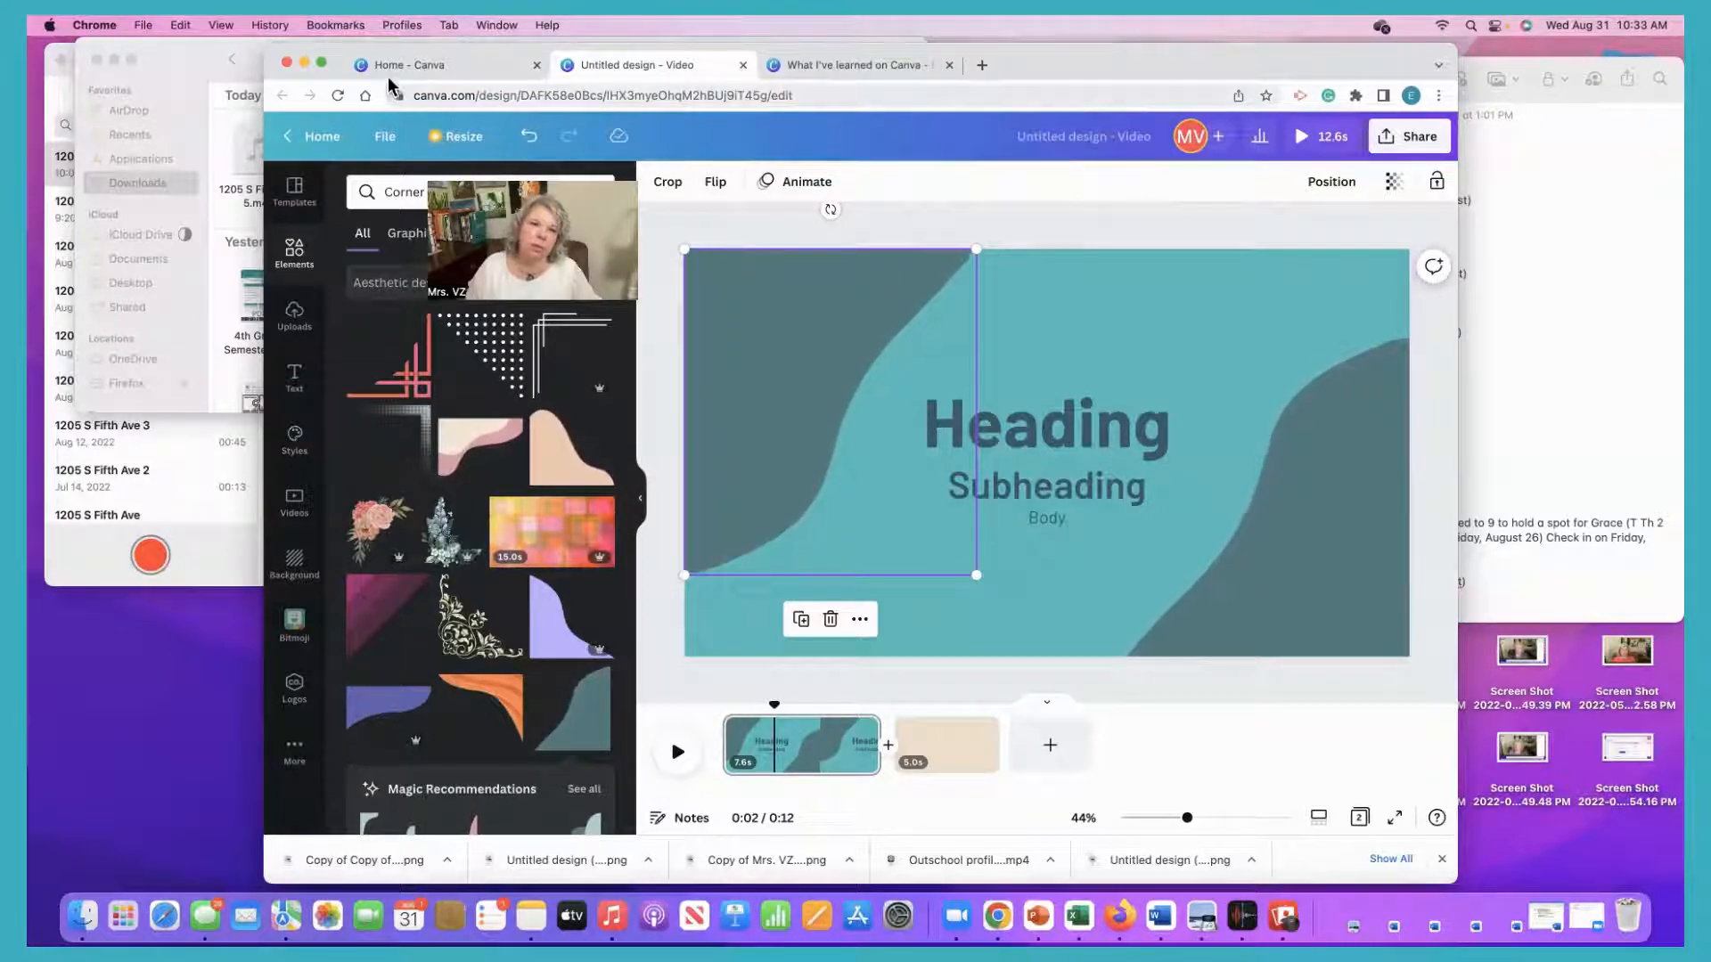
Replace the heading text on page 1 with "Sample Video".
mouse_move(328, 59)
left_mouse_down()
mouse_move(326, 162)
mouse_move(325, 67)
left_mouse_up()
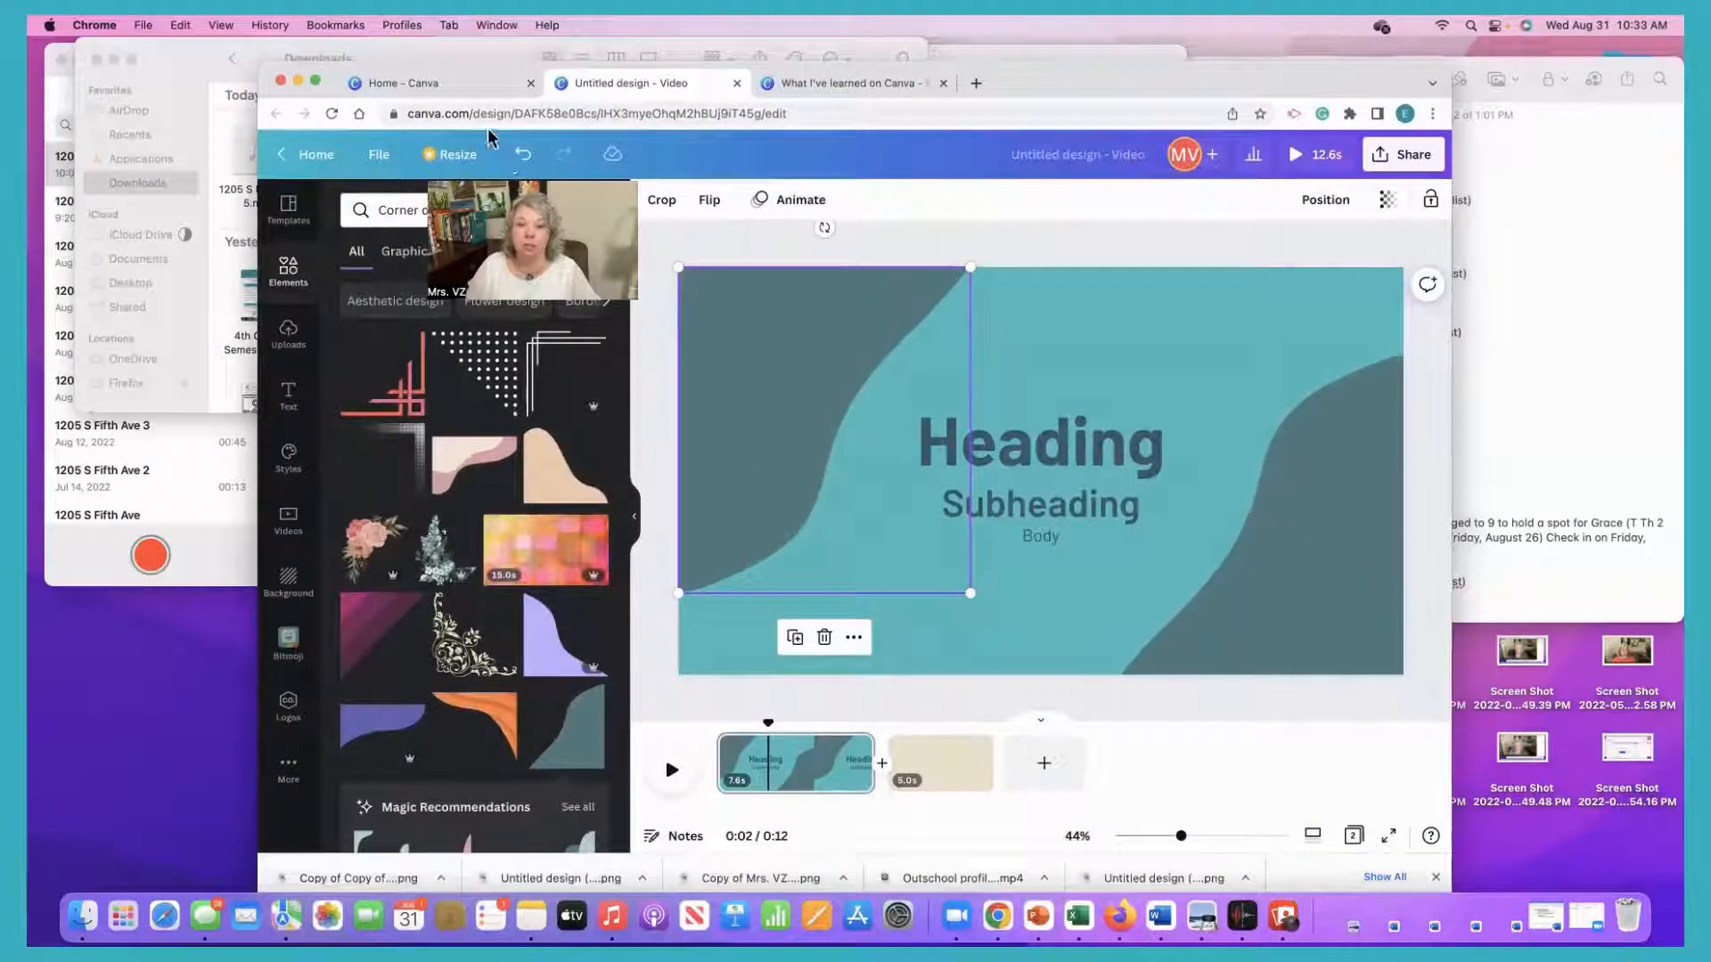
left_click(1044, 447)
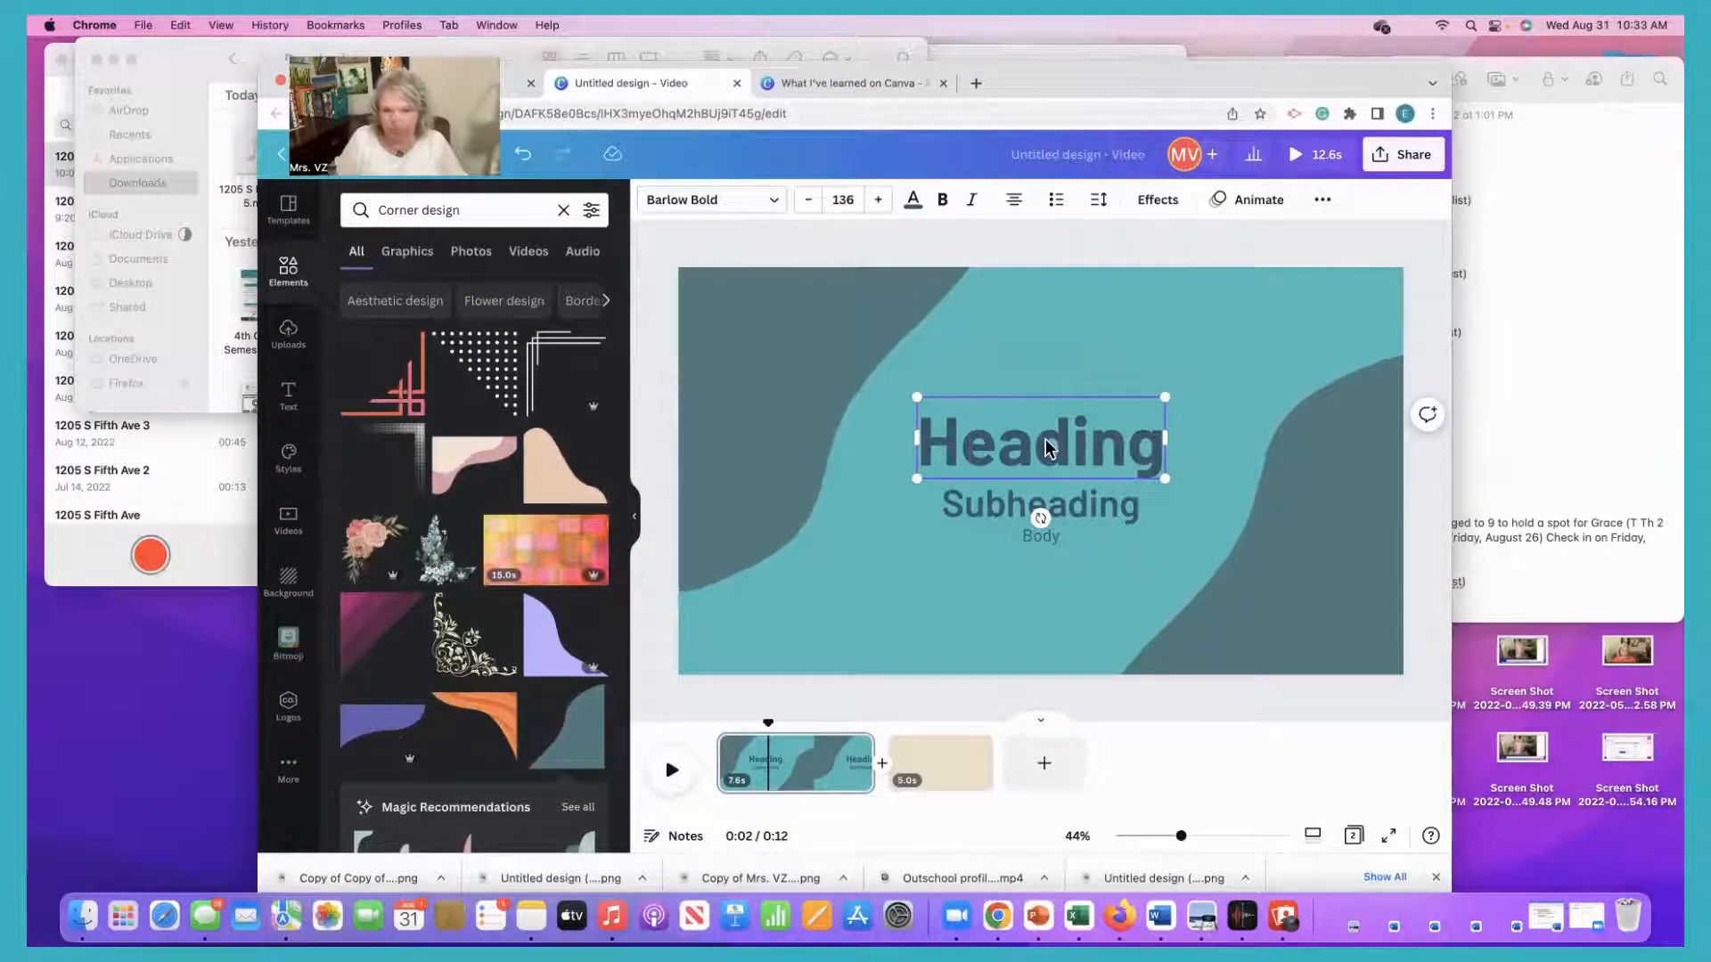
double_click(1044, 448)
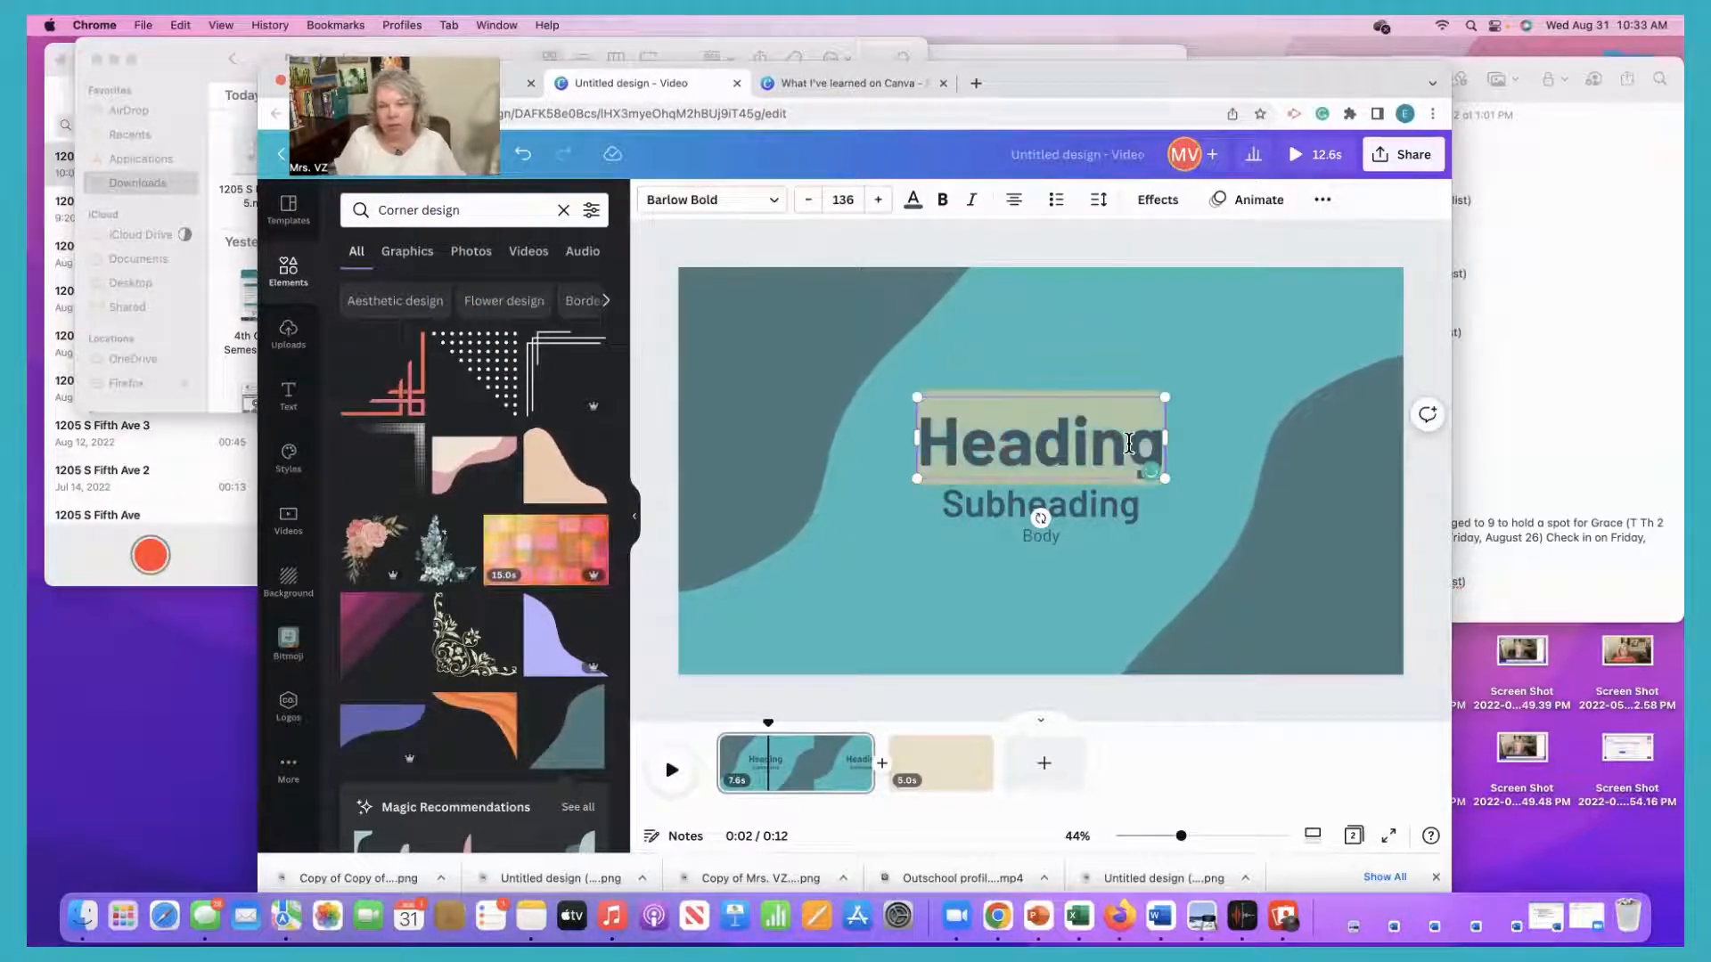
type("Sample Video")
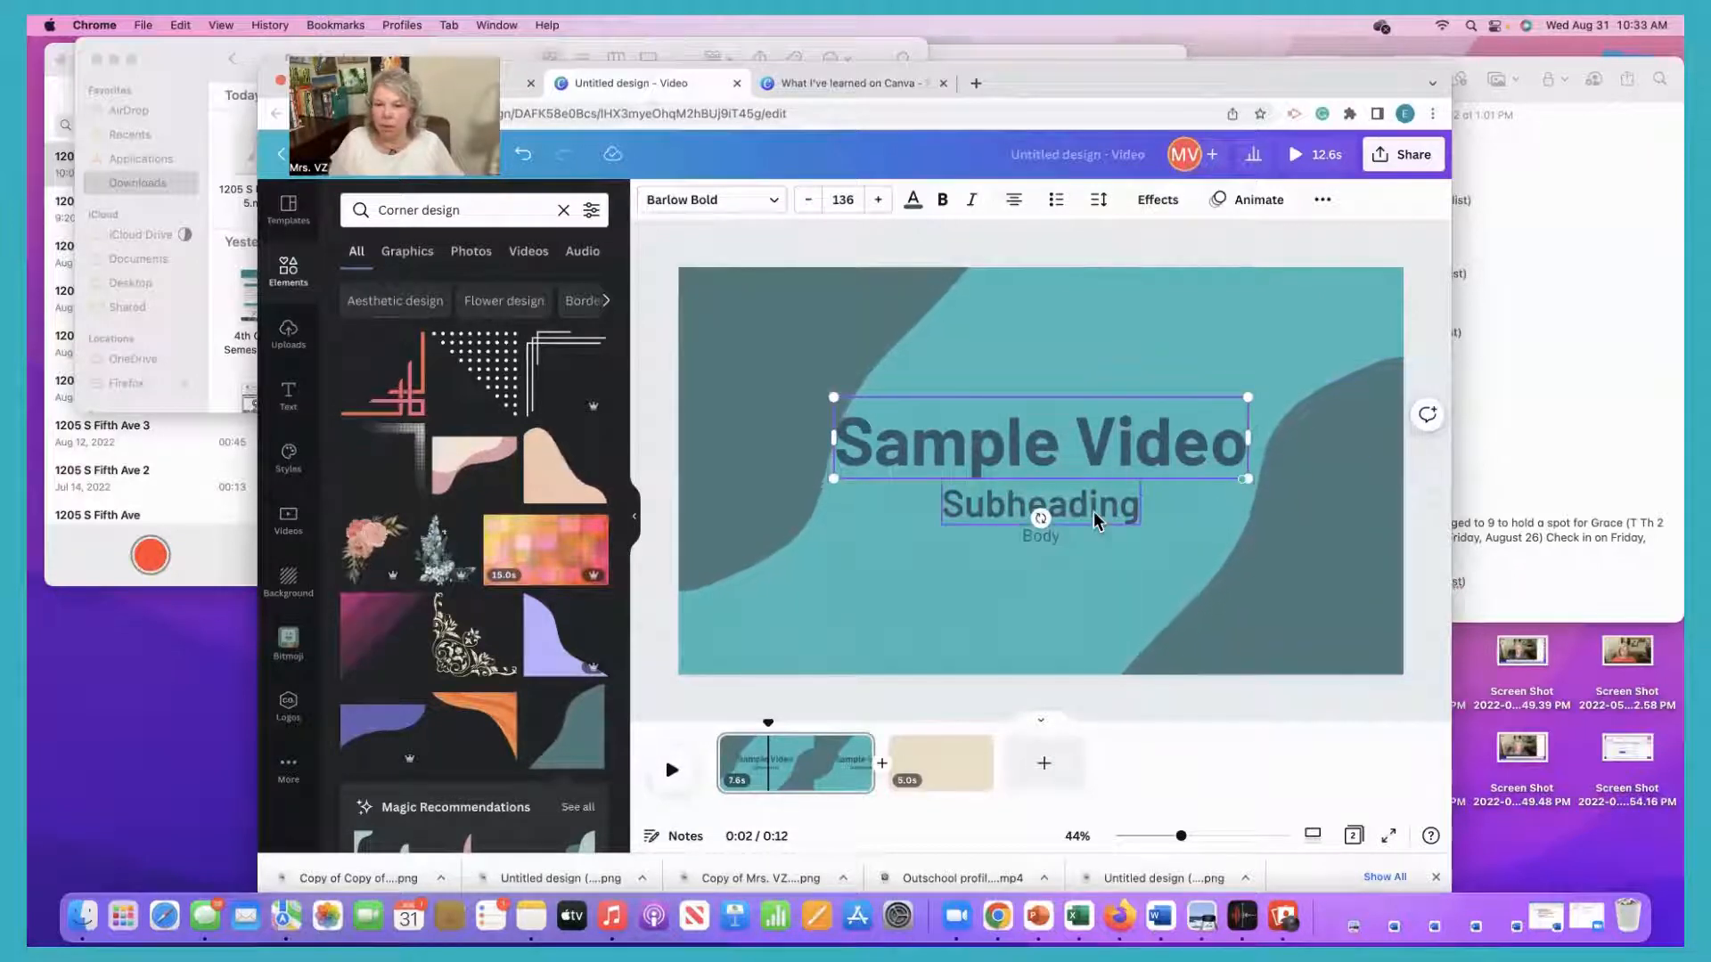
Change the subheading on page 1 to "How I use Canva" and delete the Body text below it.
left_click(1095, 521)
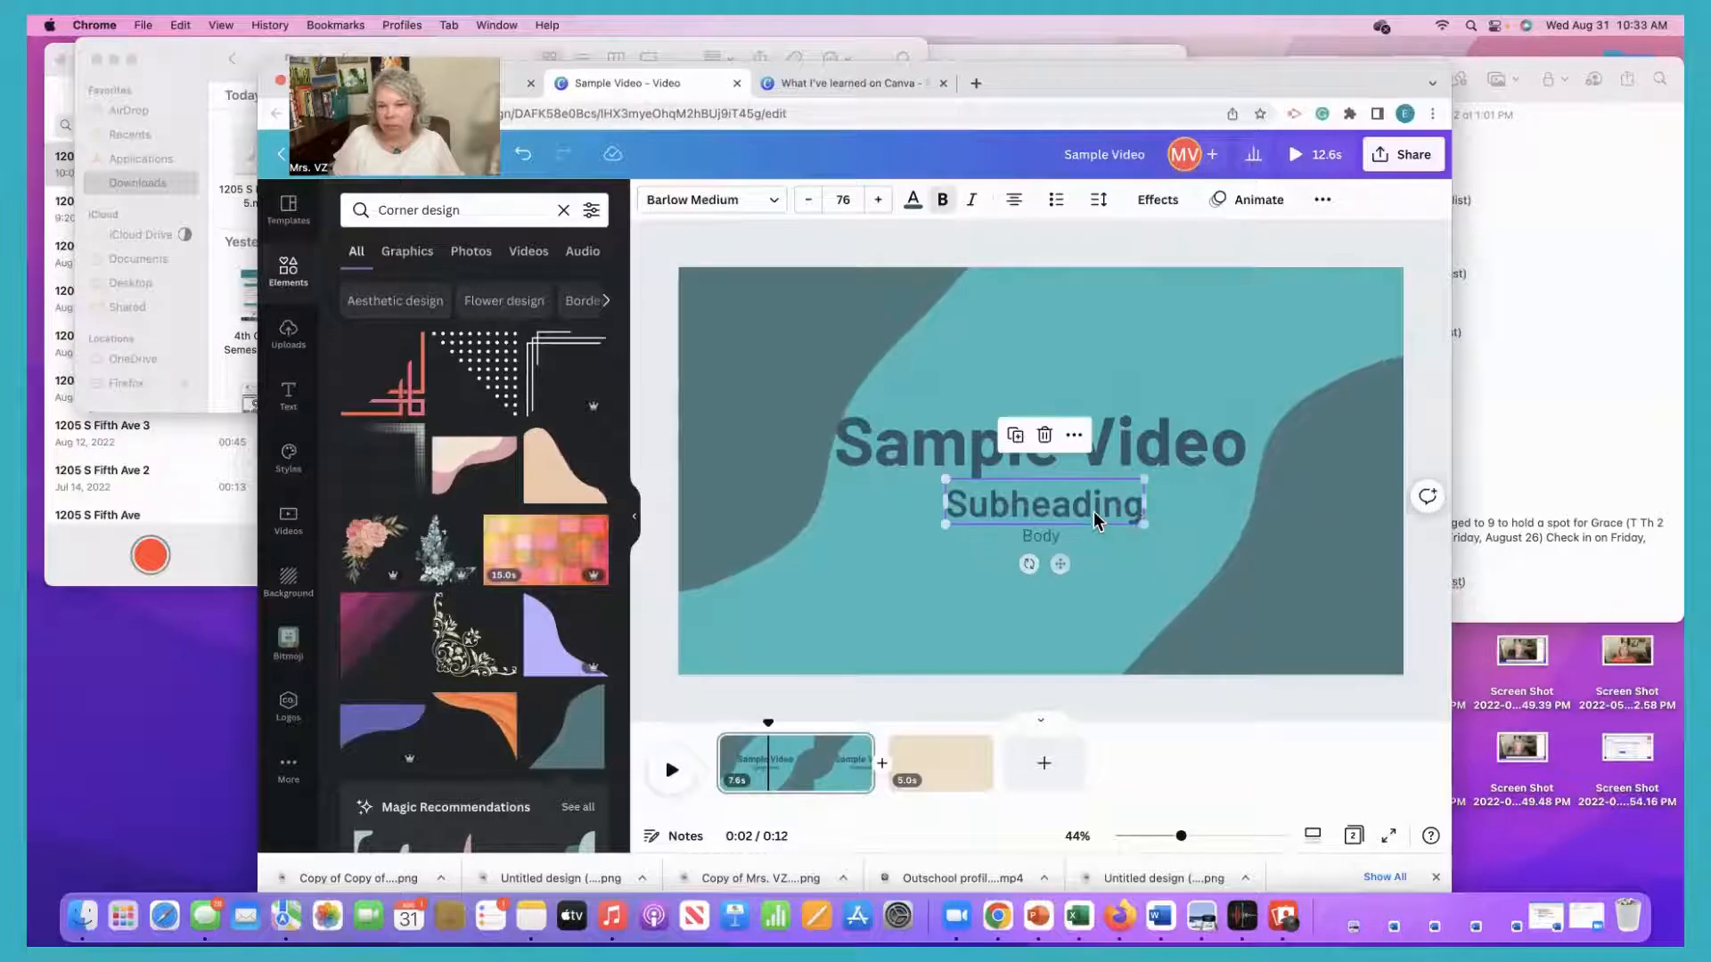
double_click(1136, 517)
type("Who I")
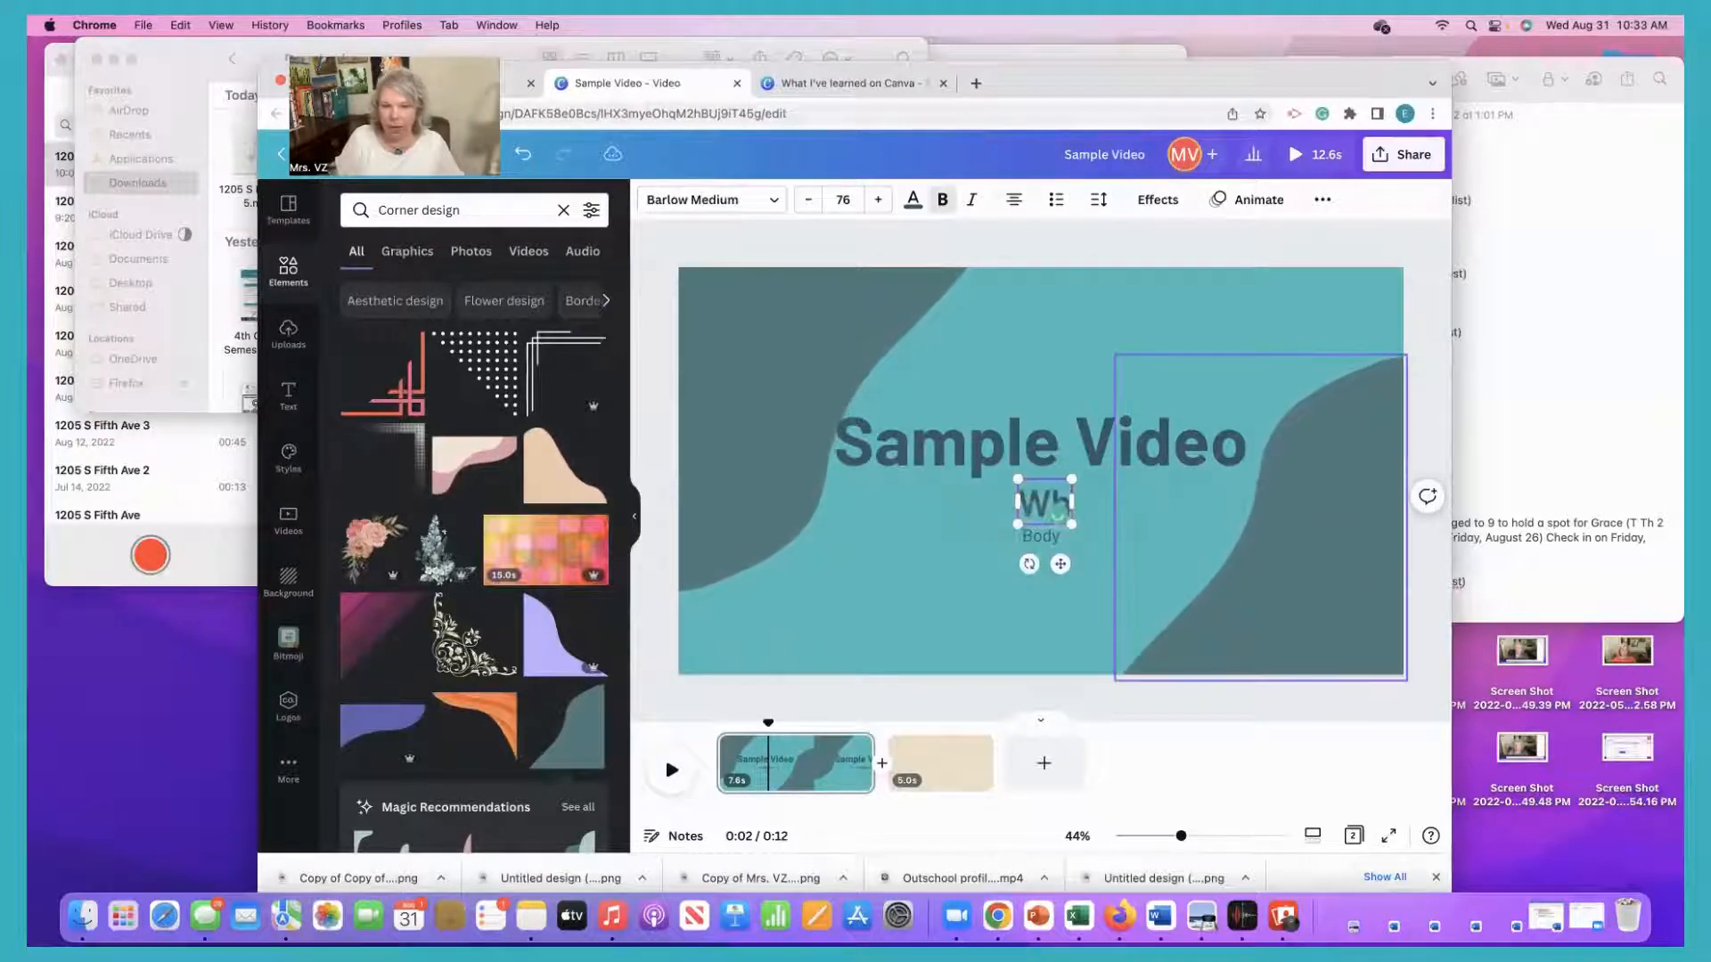
key("BackSpace")
key("BackSpace")
key("BackSpace")
key("BackSpace")
key("BackSpace")
type("How i")
key("BackSpace")
type("I u")
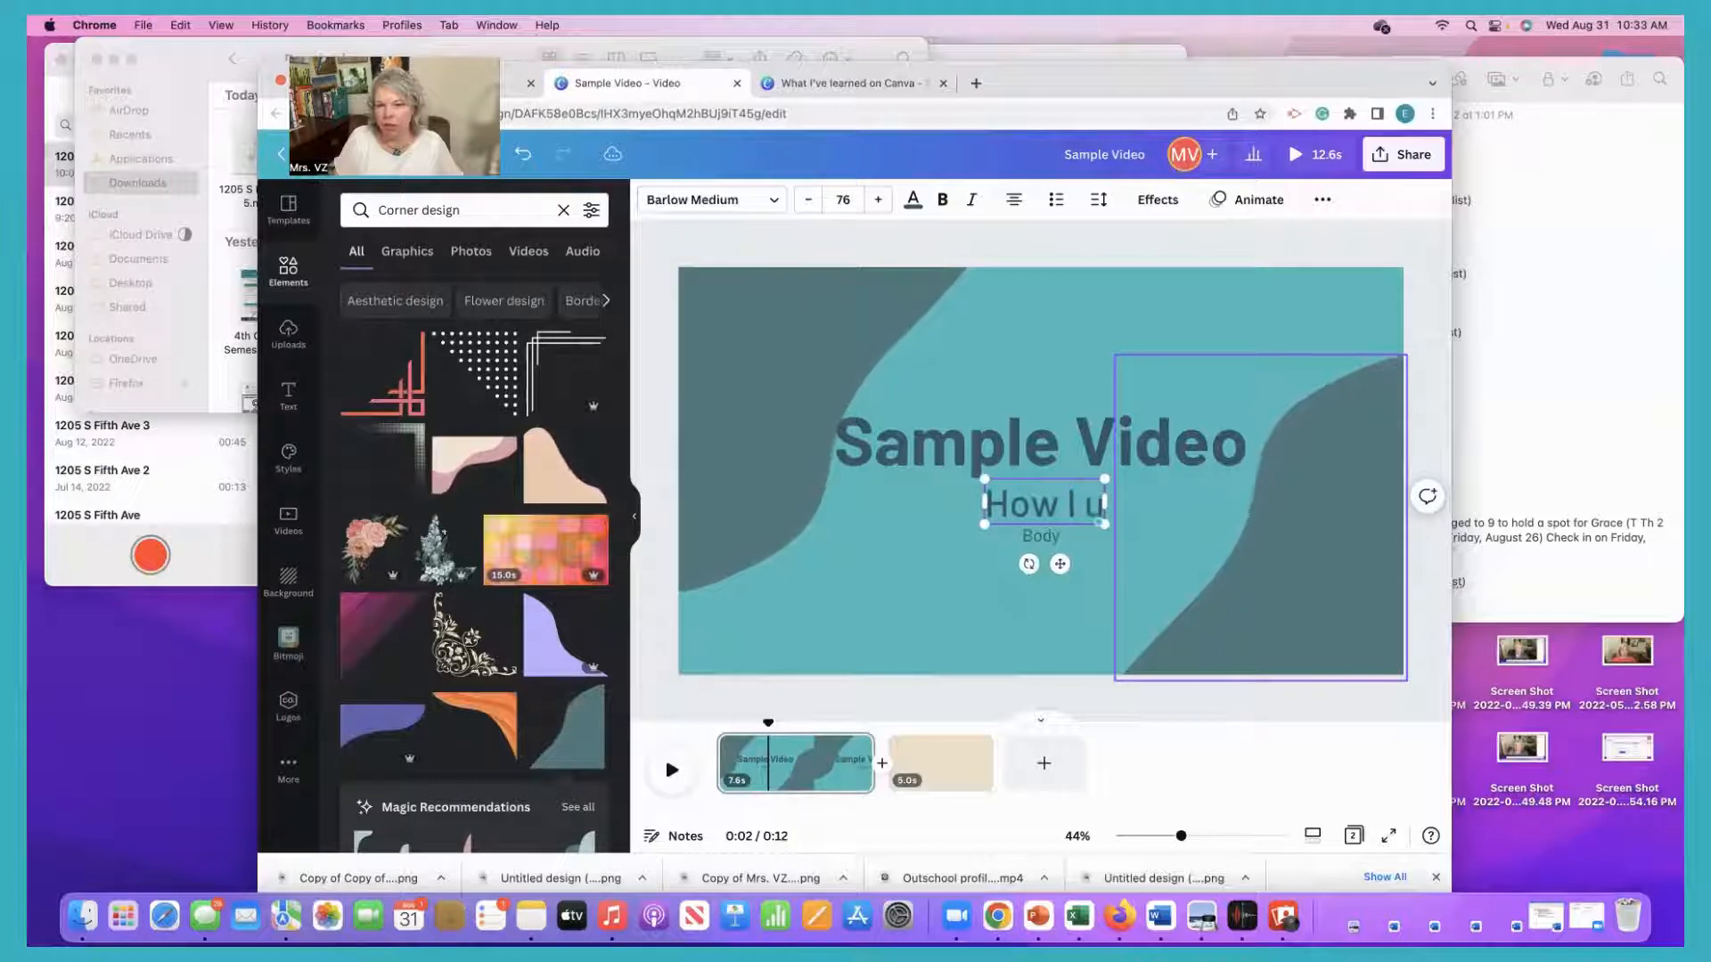
type("se Canva")
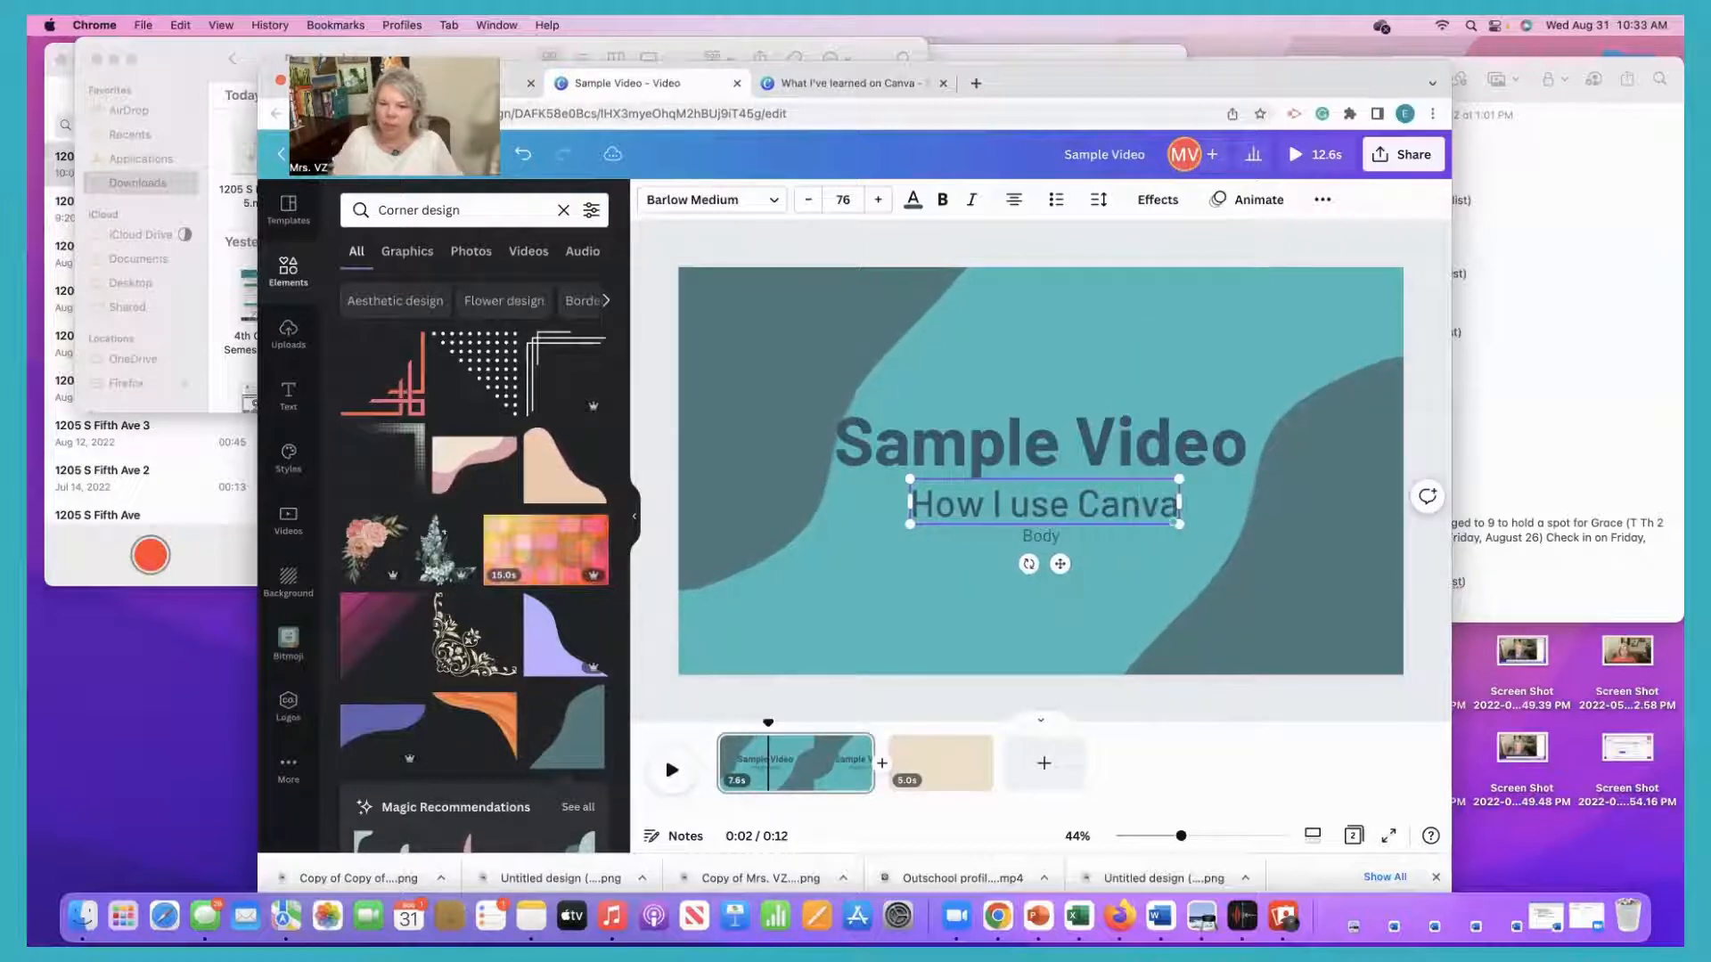
double_click(1050, 537)
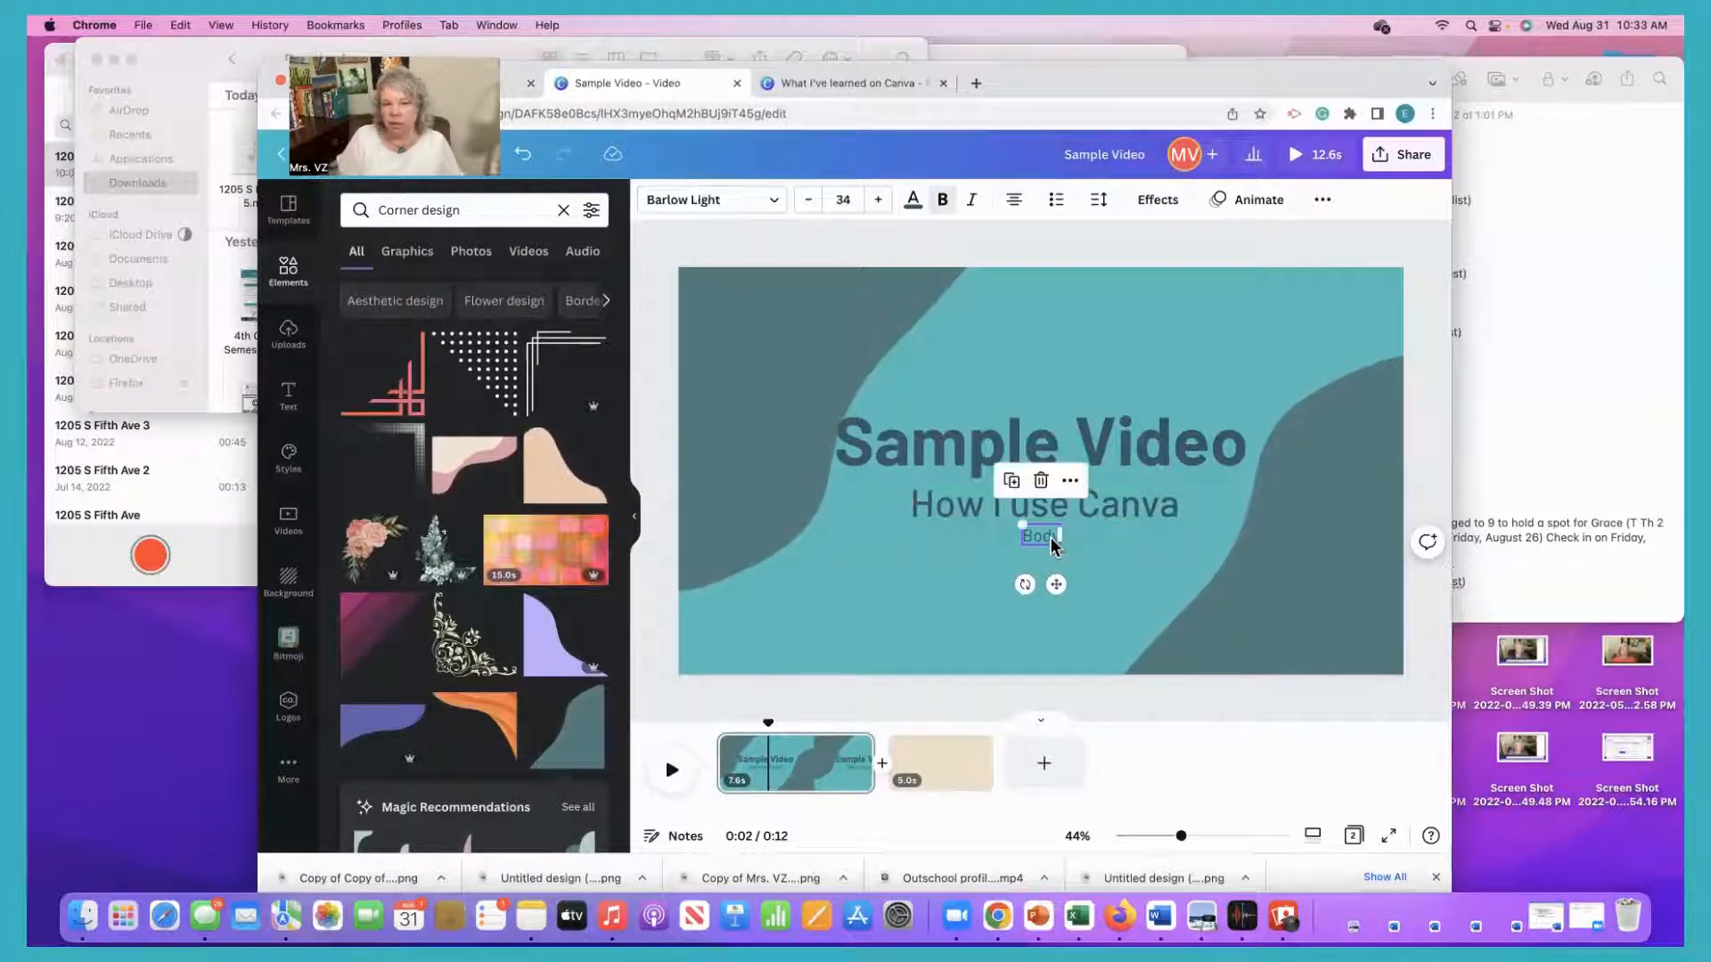
key("Delete")
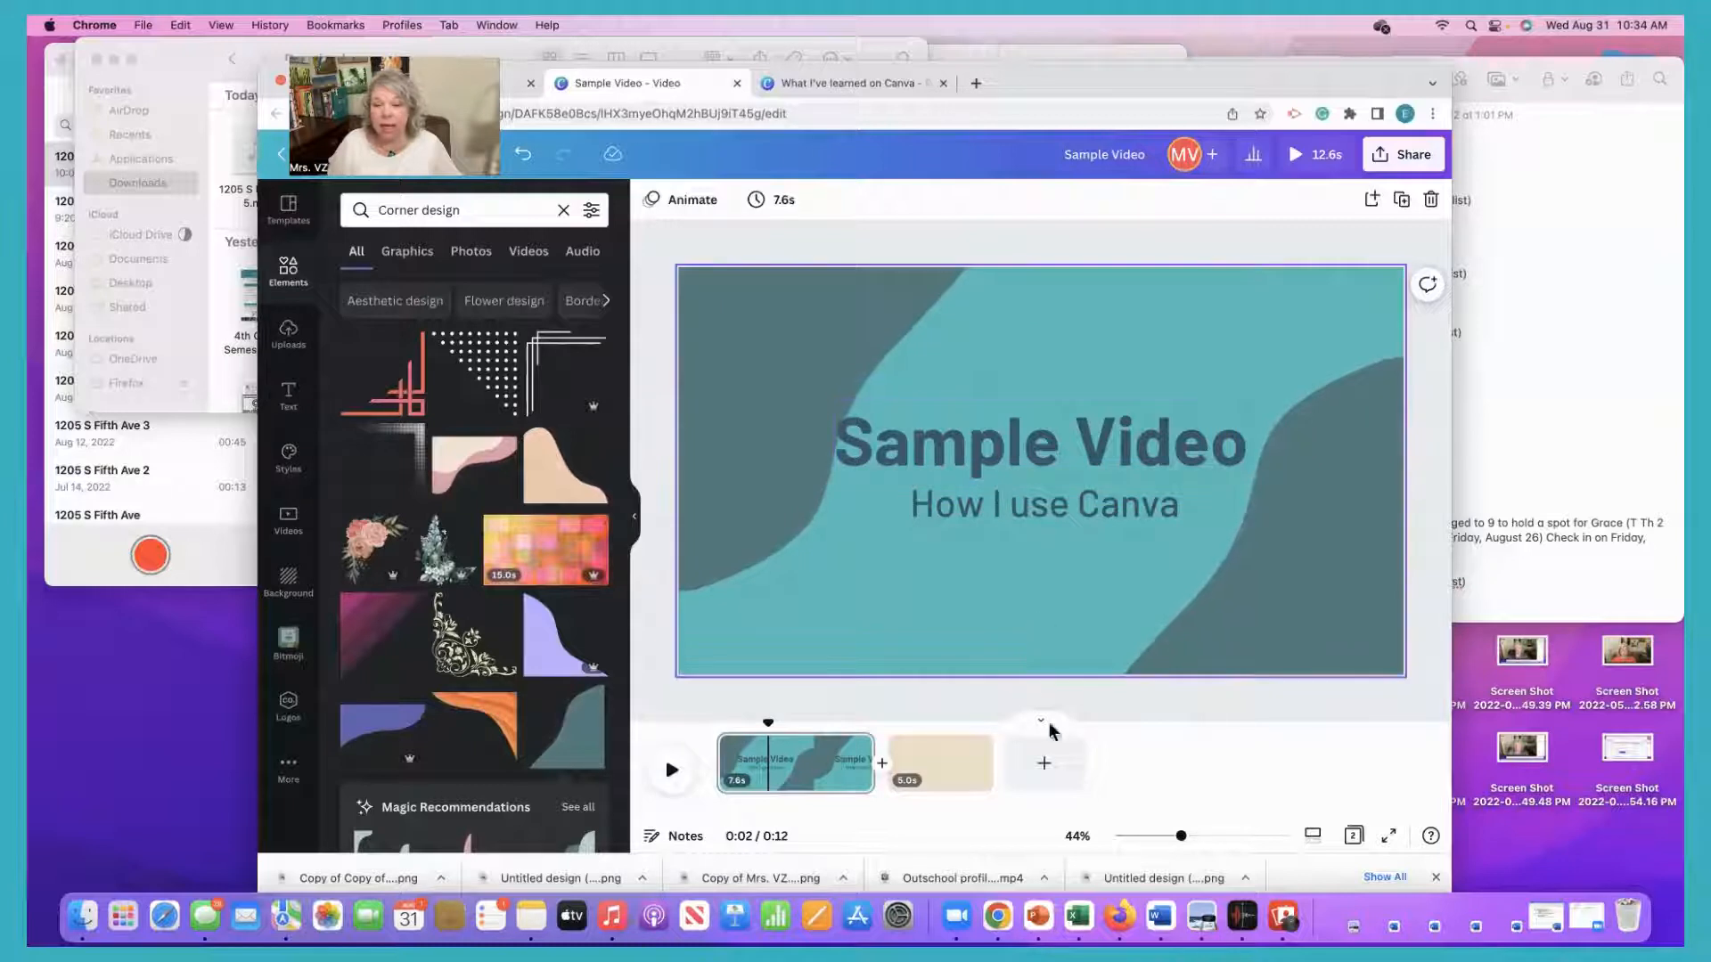
Turn the beige second page teal and duplicate the Sample Video title page.
left_click(971, 763)
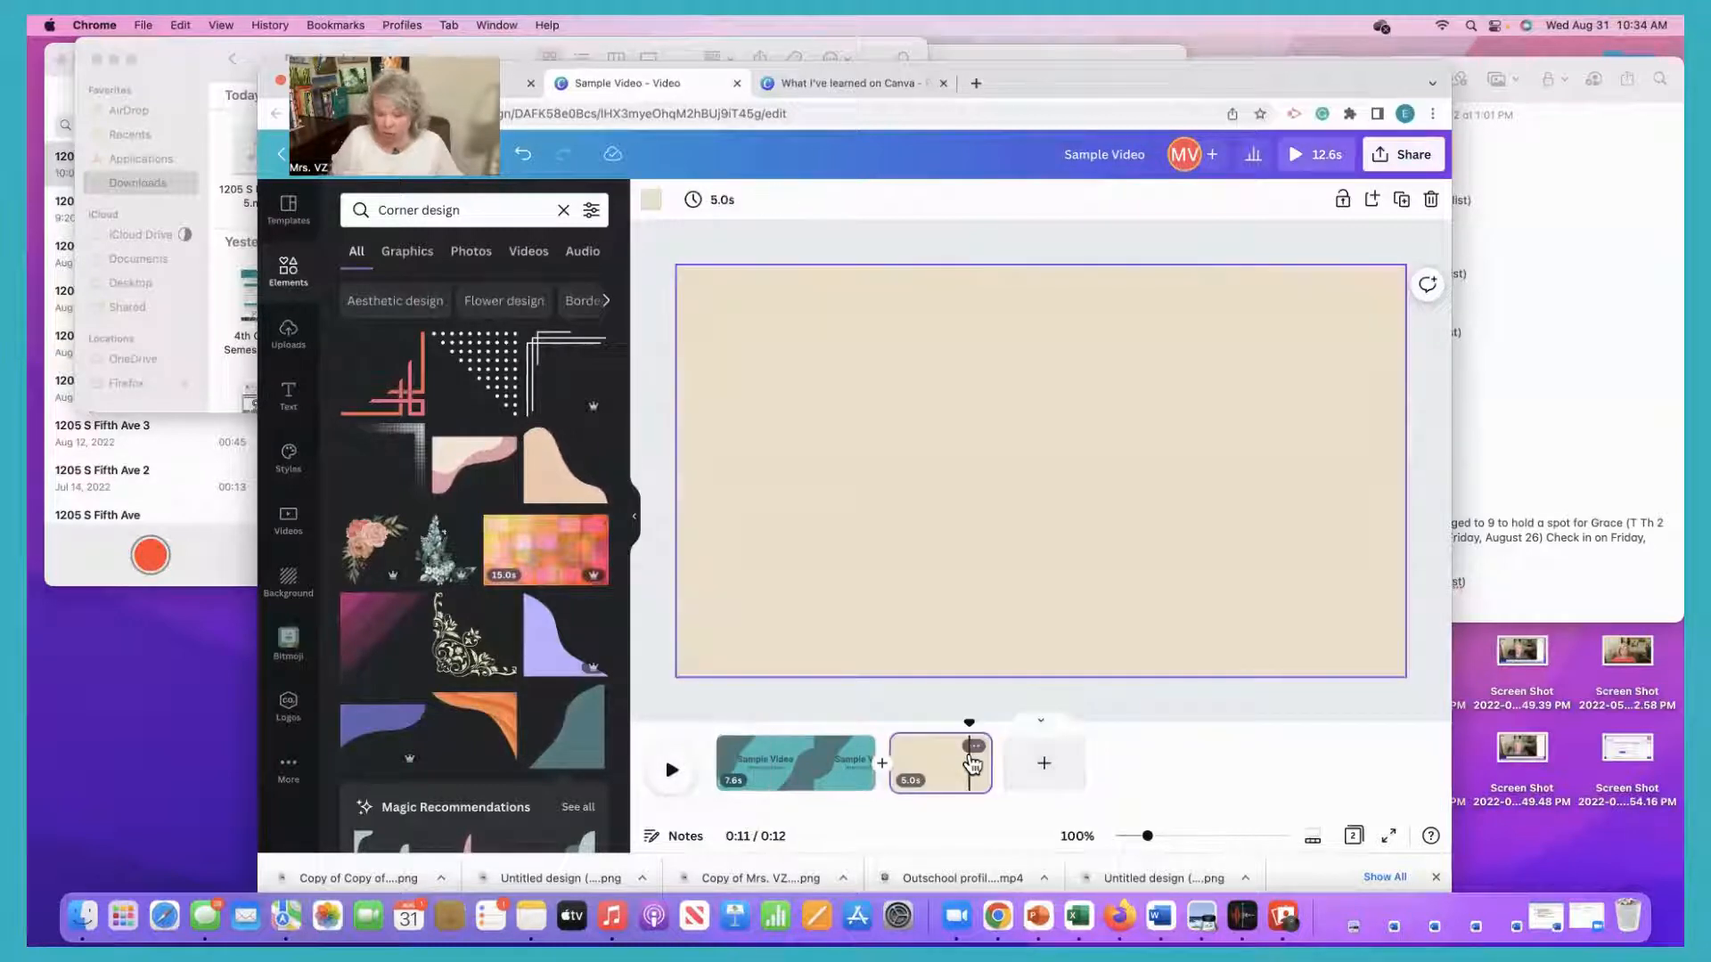
key("Delete")
left_click(923, 780)
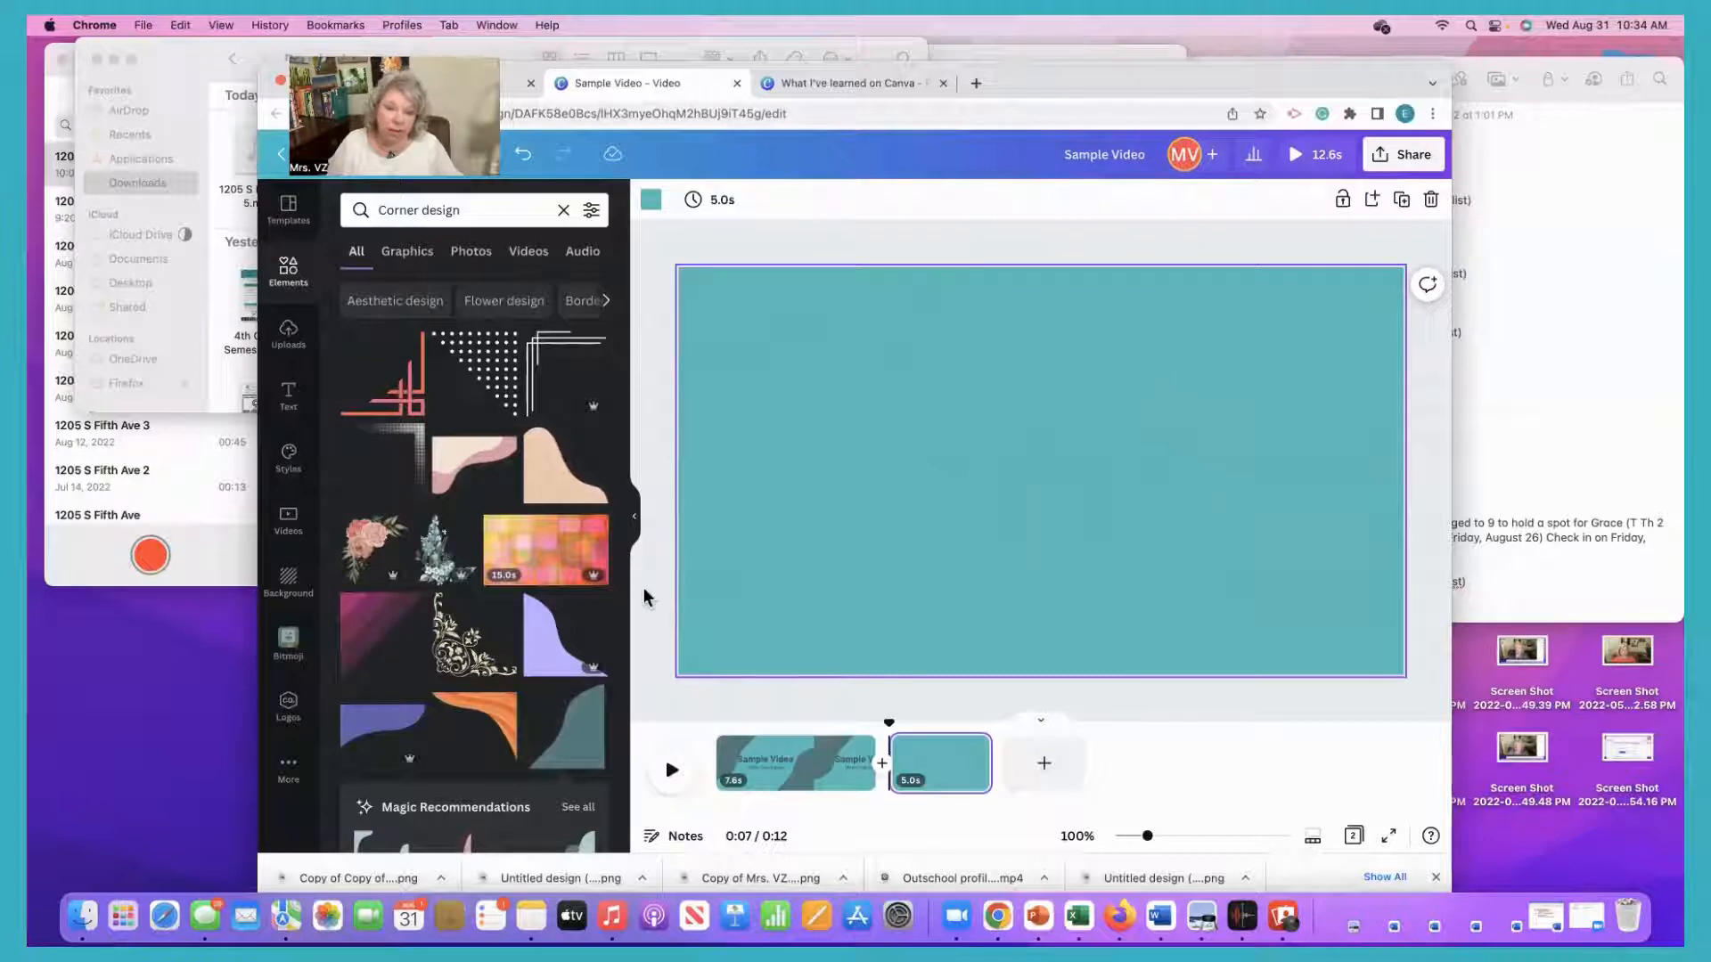
right_click(803, 768)
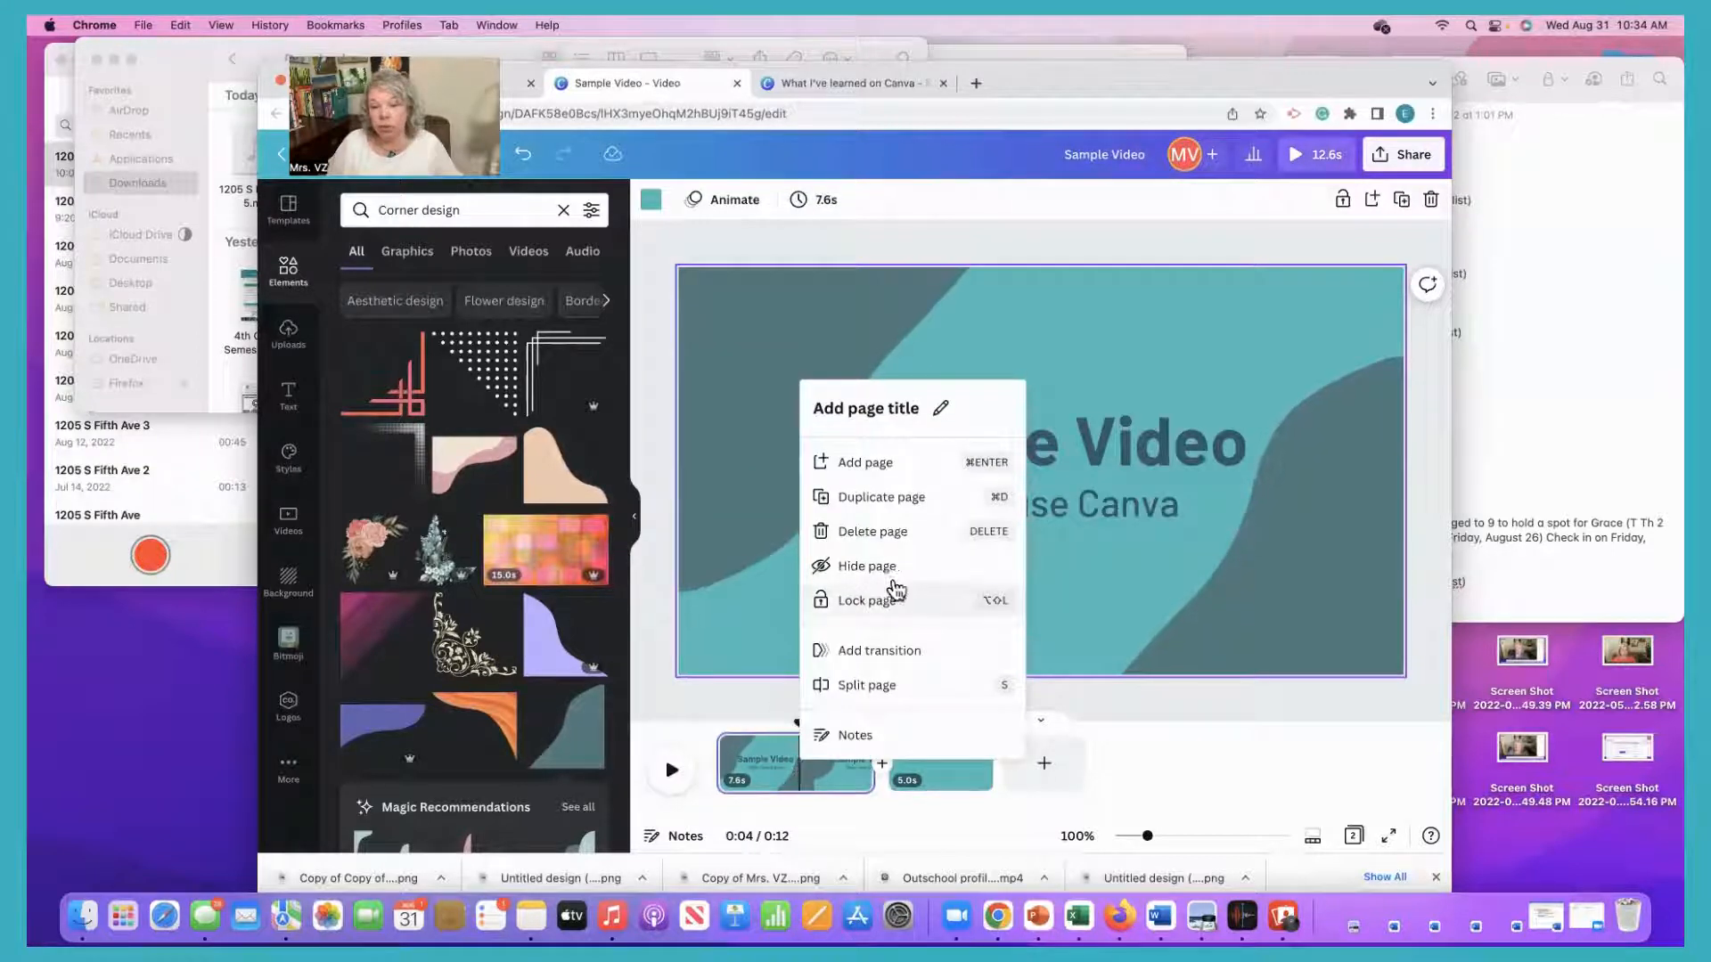
left_click(901, 500)
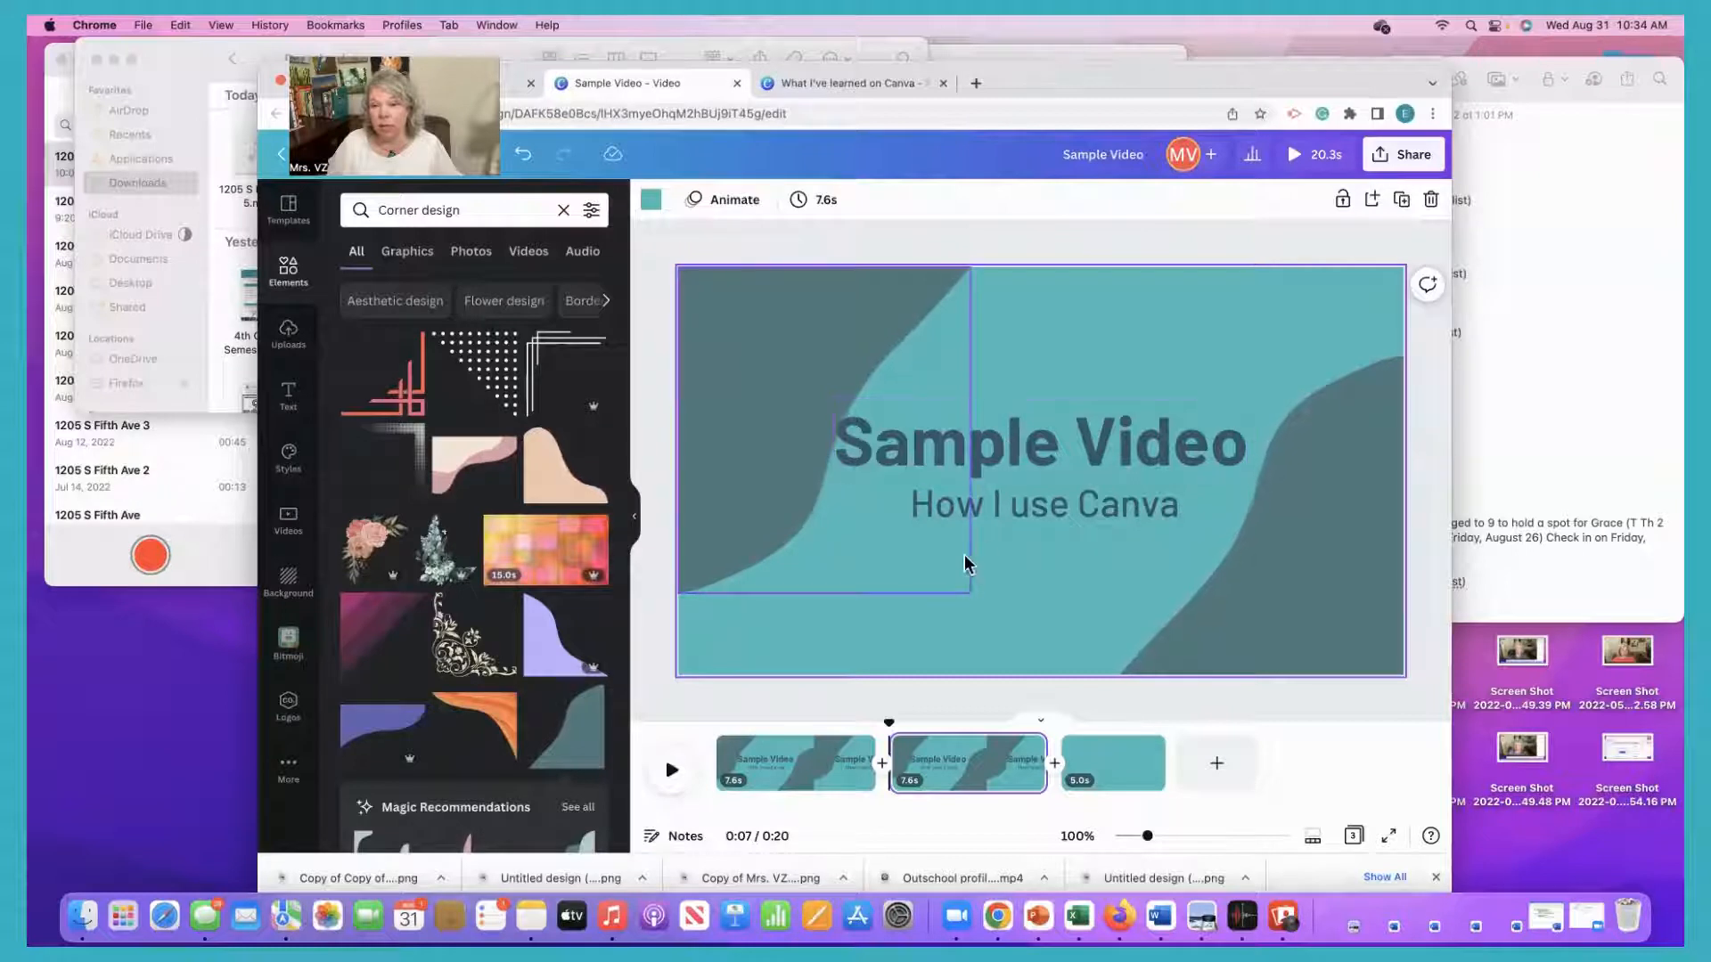
Delete the "Sample Video" title and the "How I use Canva" subtitle from the duplicated page.
left_click(403, 255)
left_click(1074, 429)
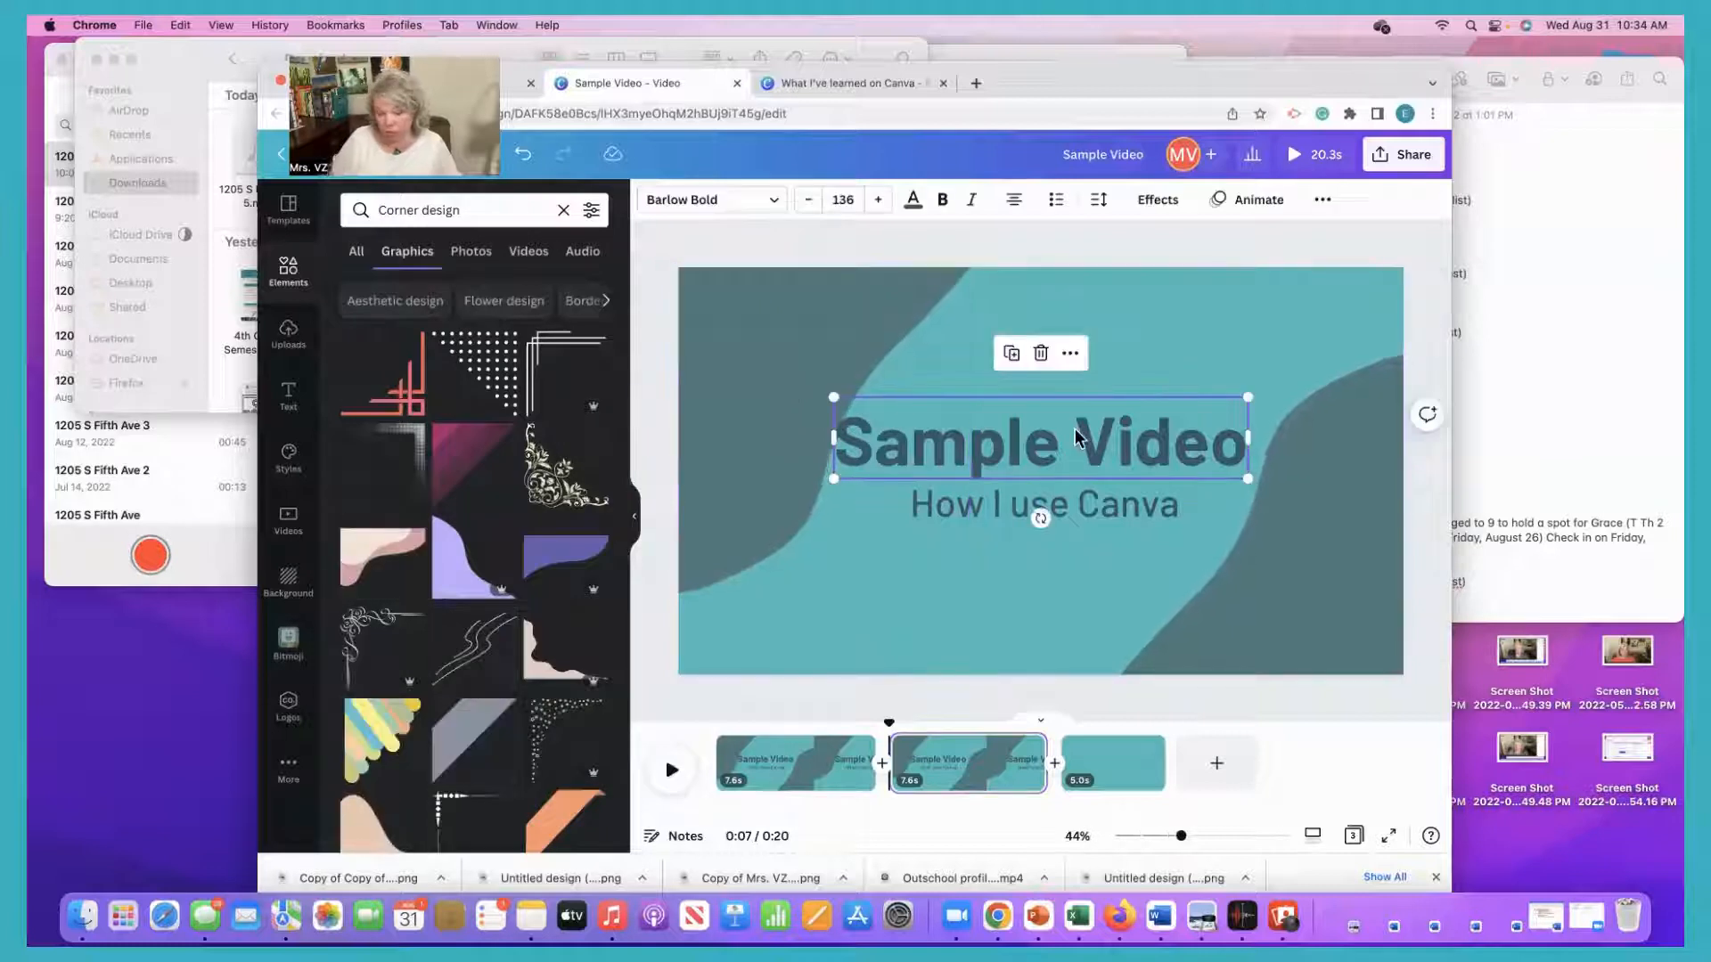
key("Delete")
left_click(1042, 503)
key("Delete")
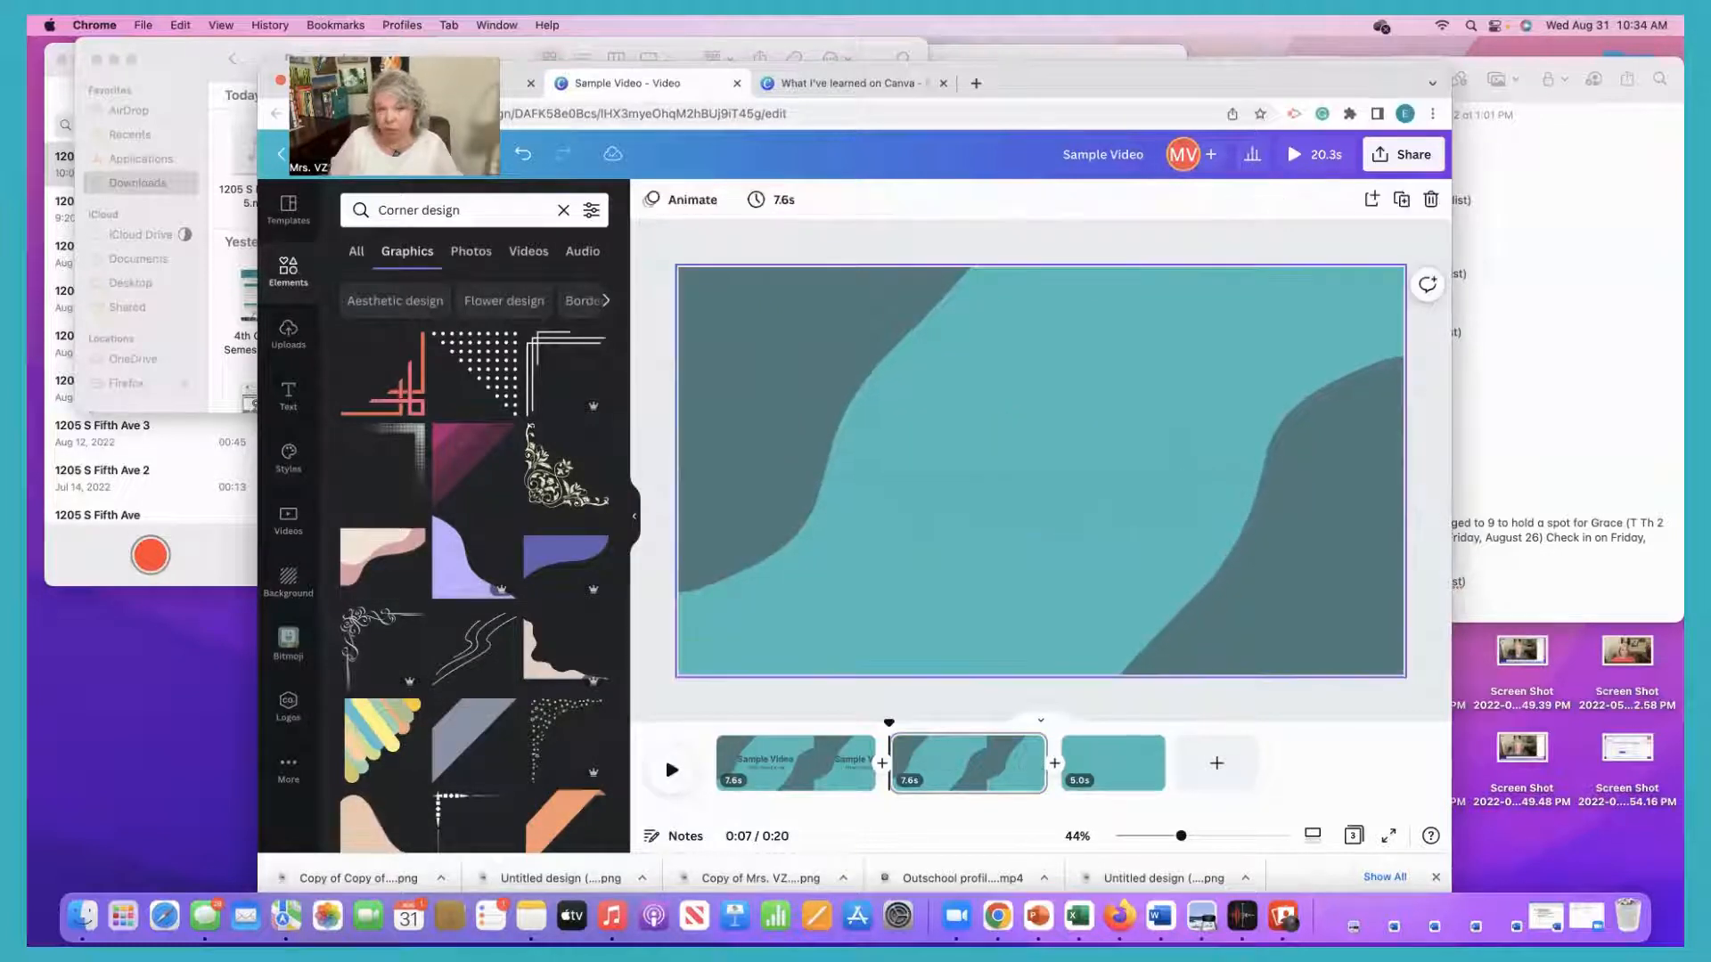
Add the purple circular Outschool logo from the uploaded images to page 2 and move it to the page's upper right.
left_click(459, 210)
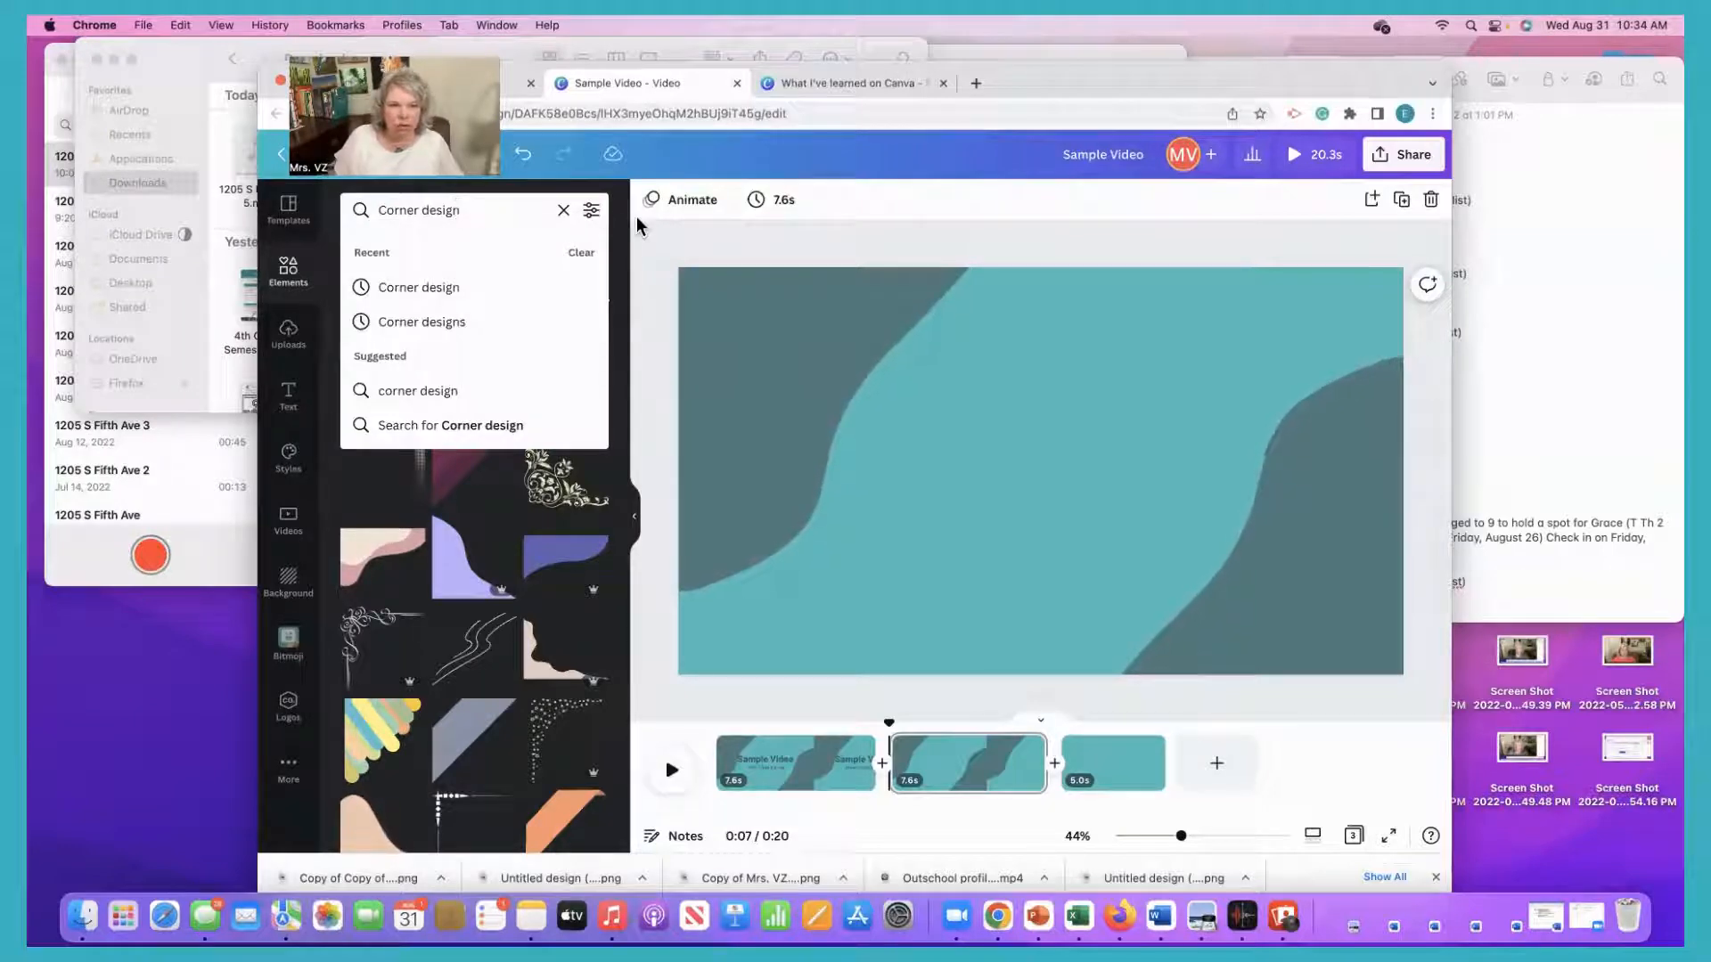
left_click(301, 335)
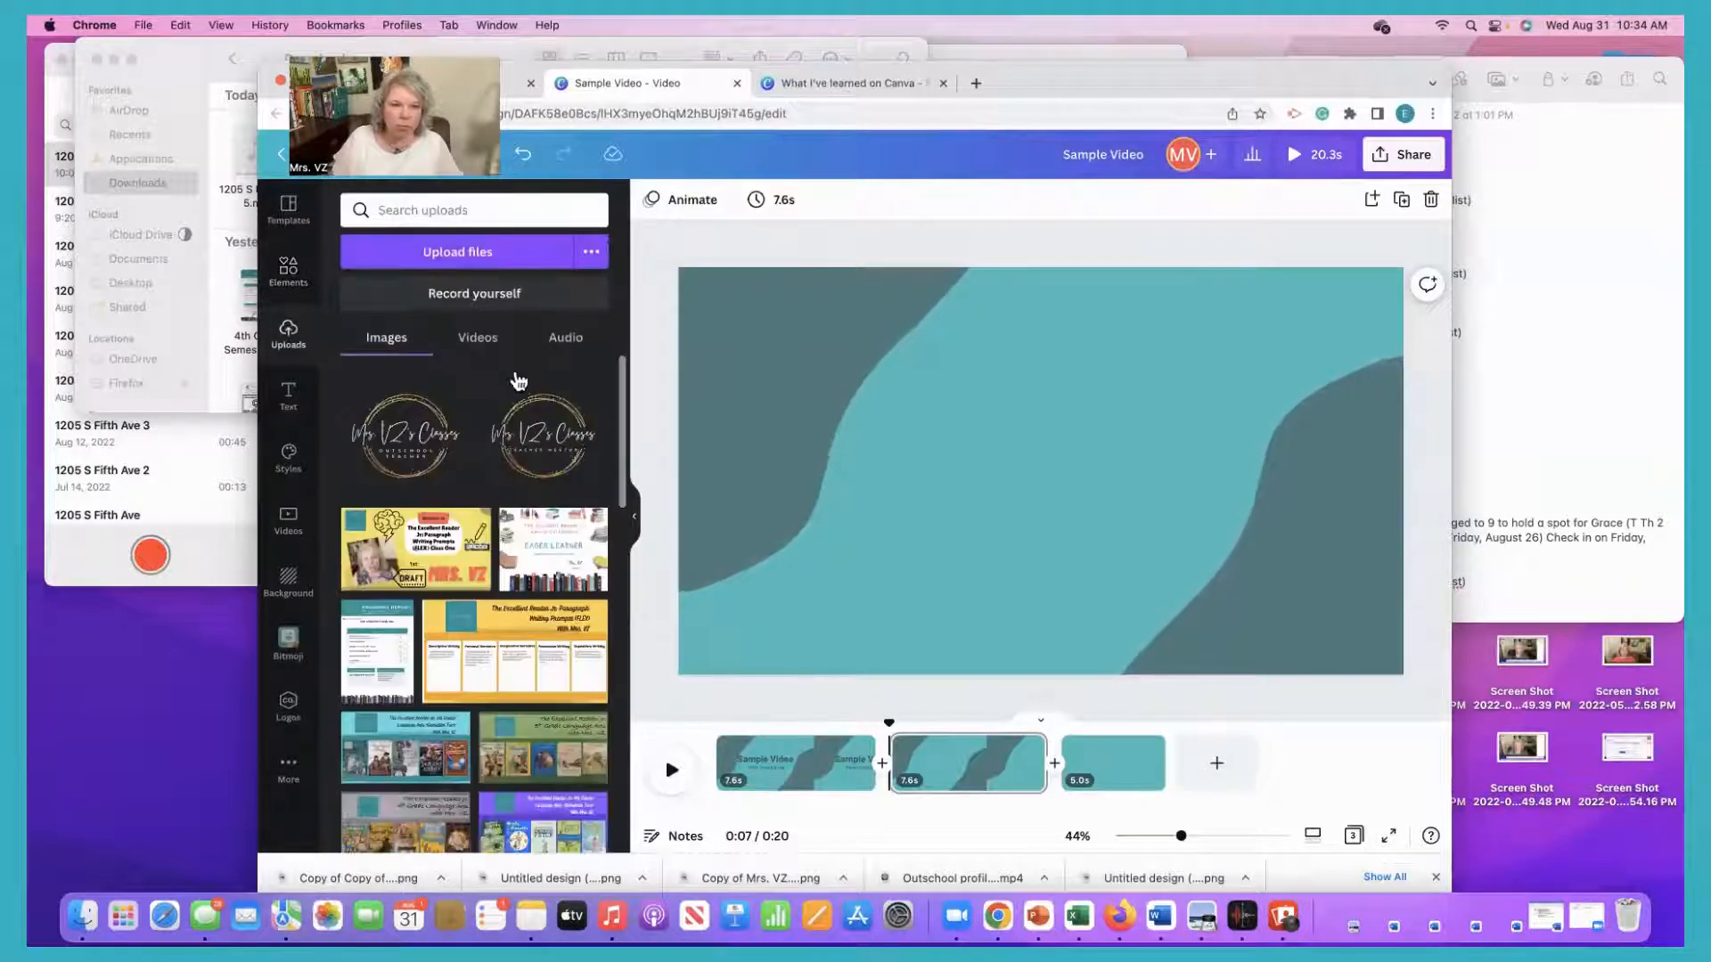
scroll(529, 510, "down", 10)
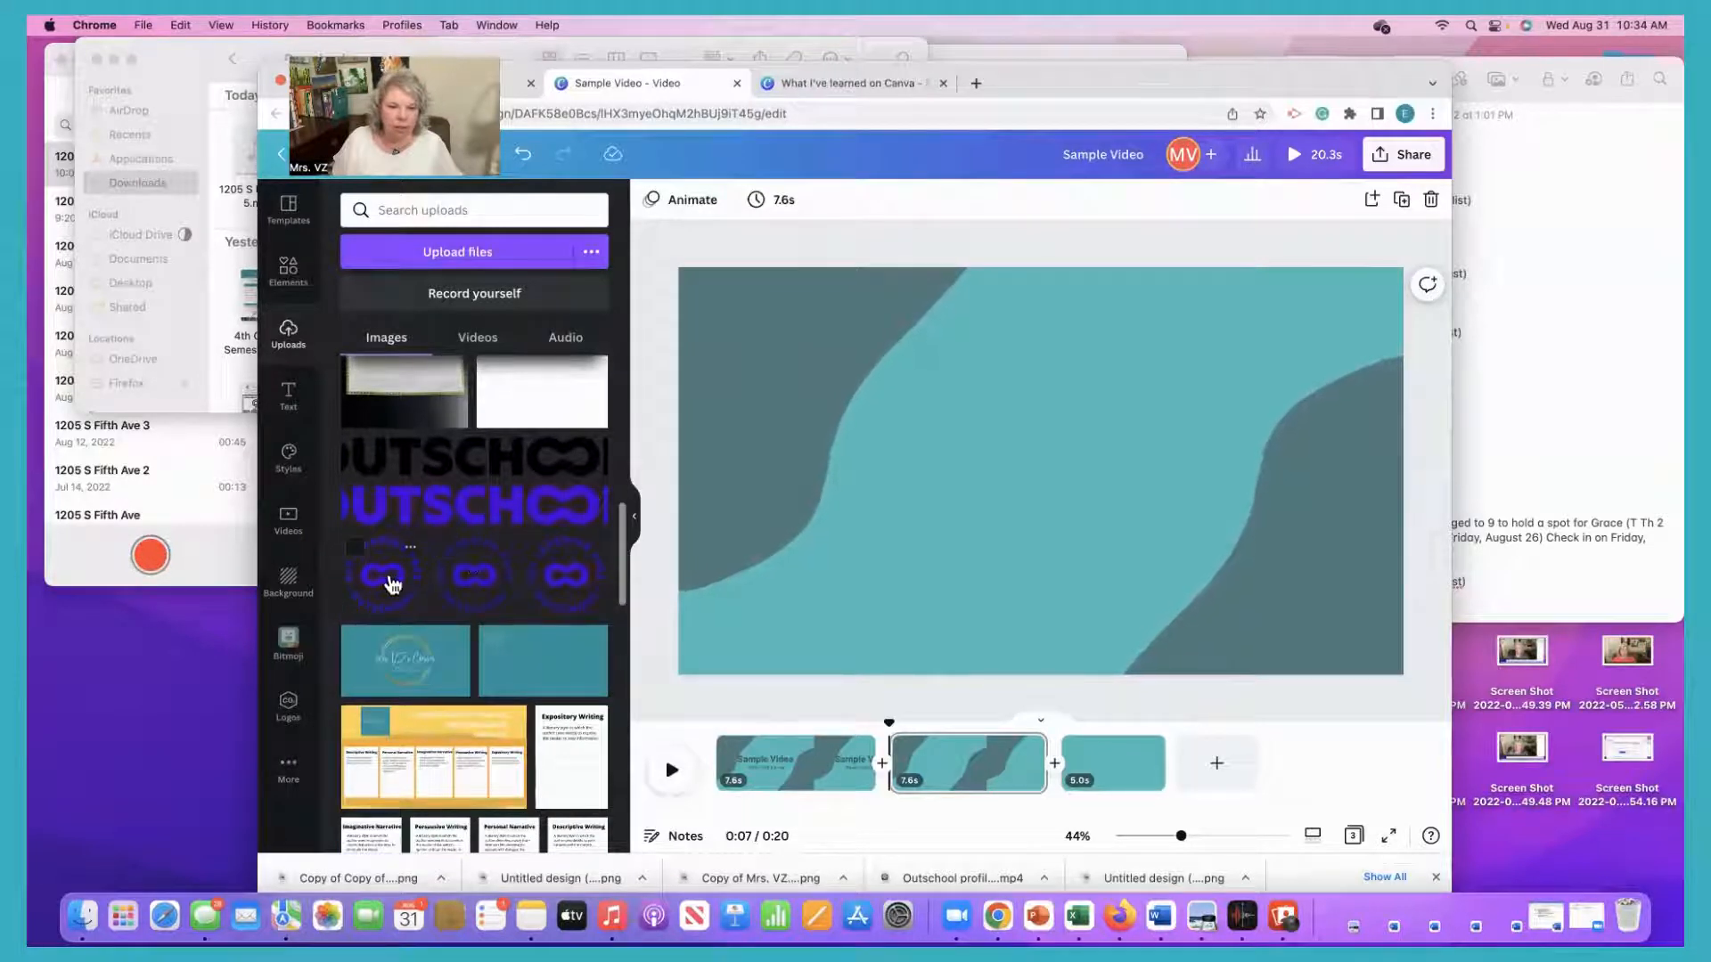
left_click(390, 584)
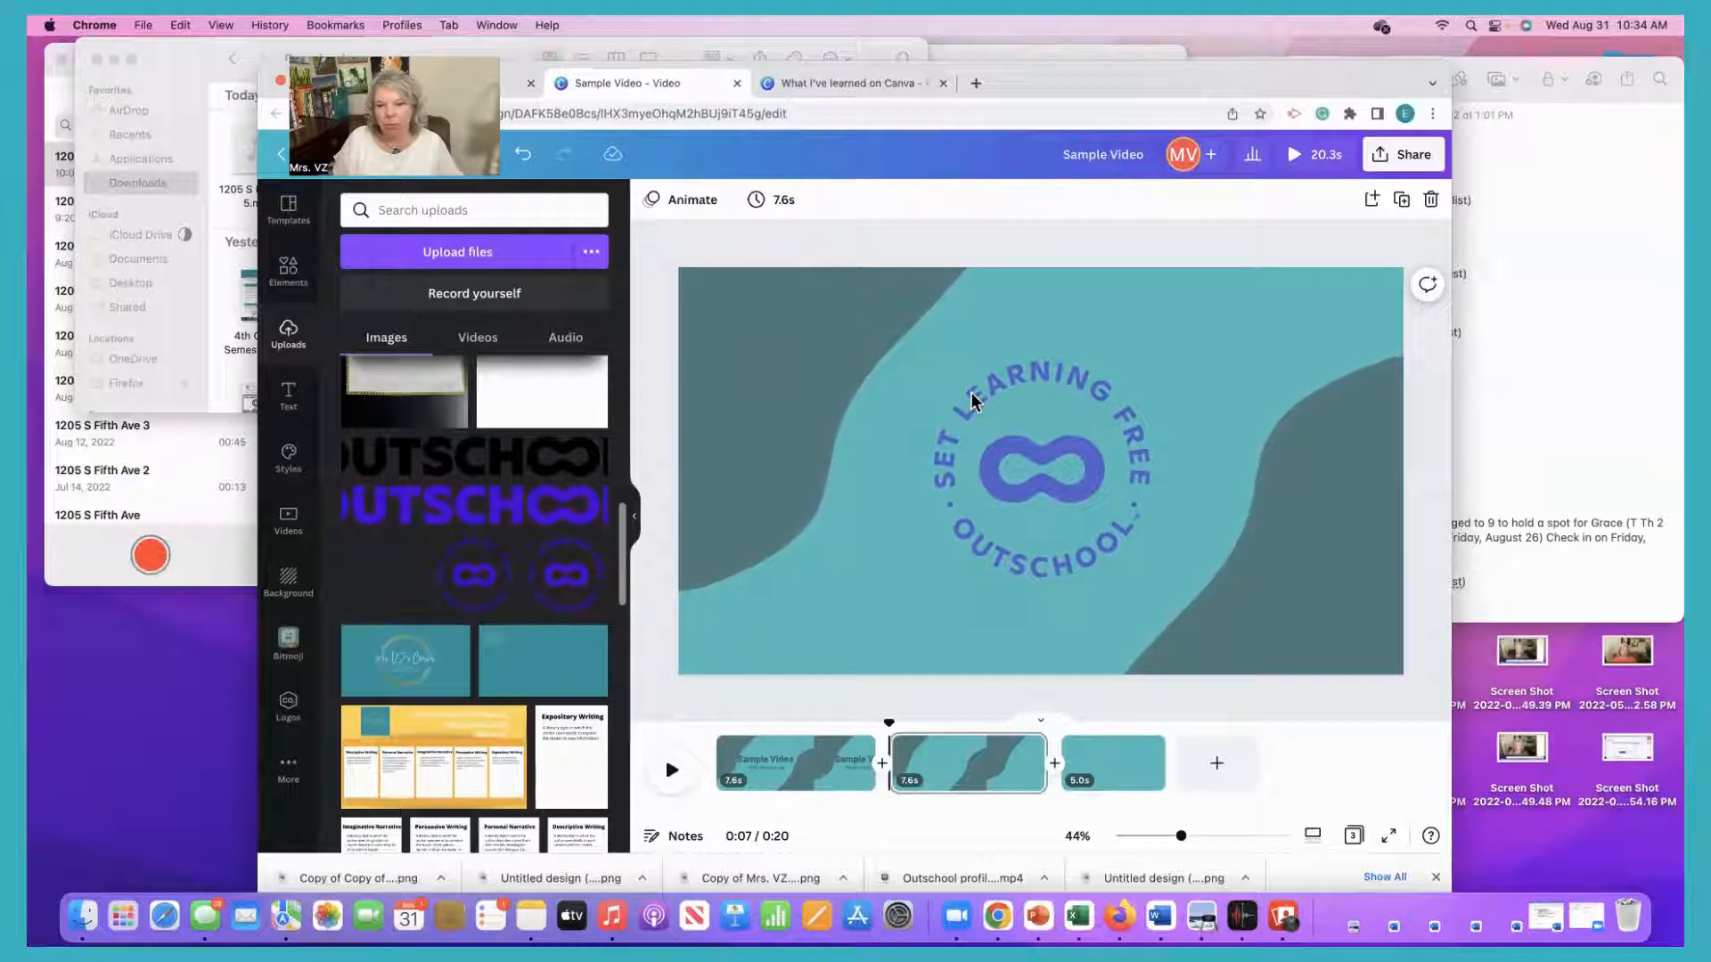
left_click(971, 400)
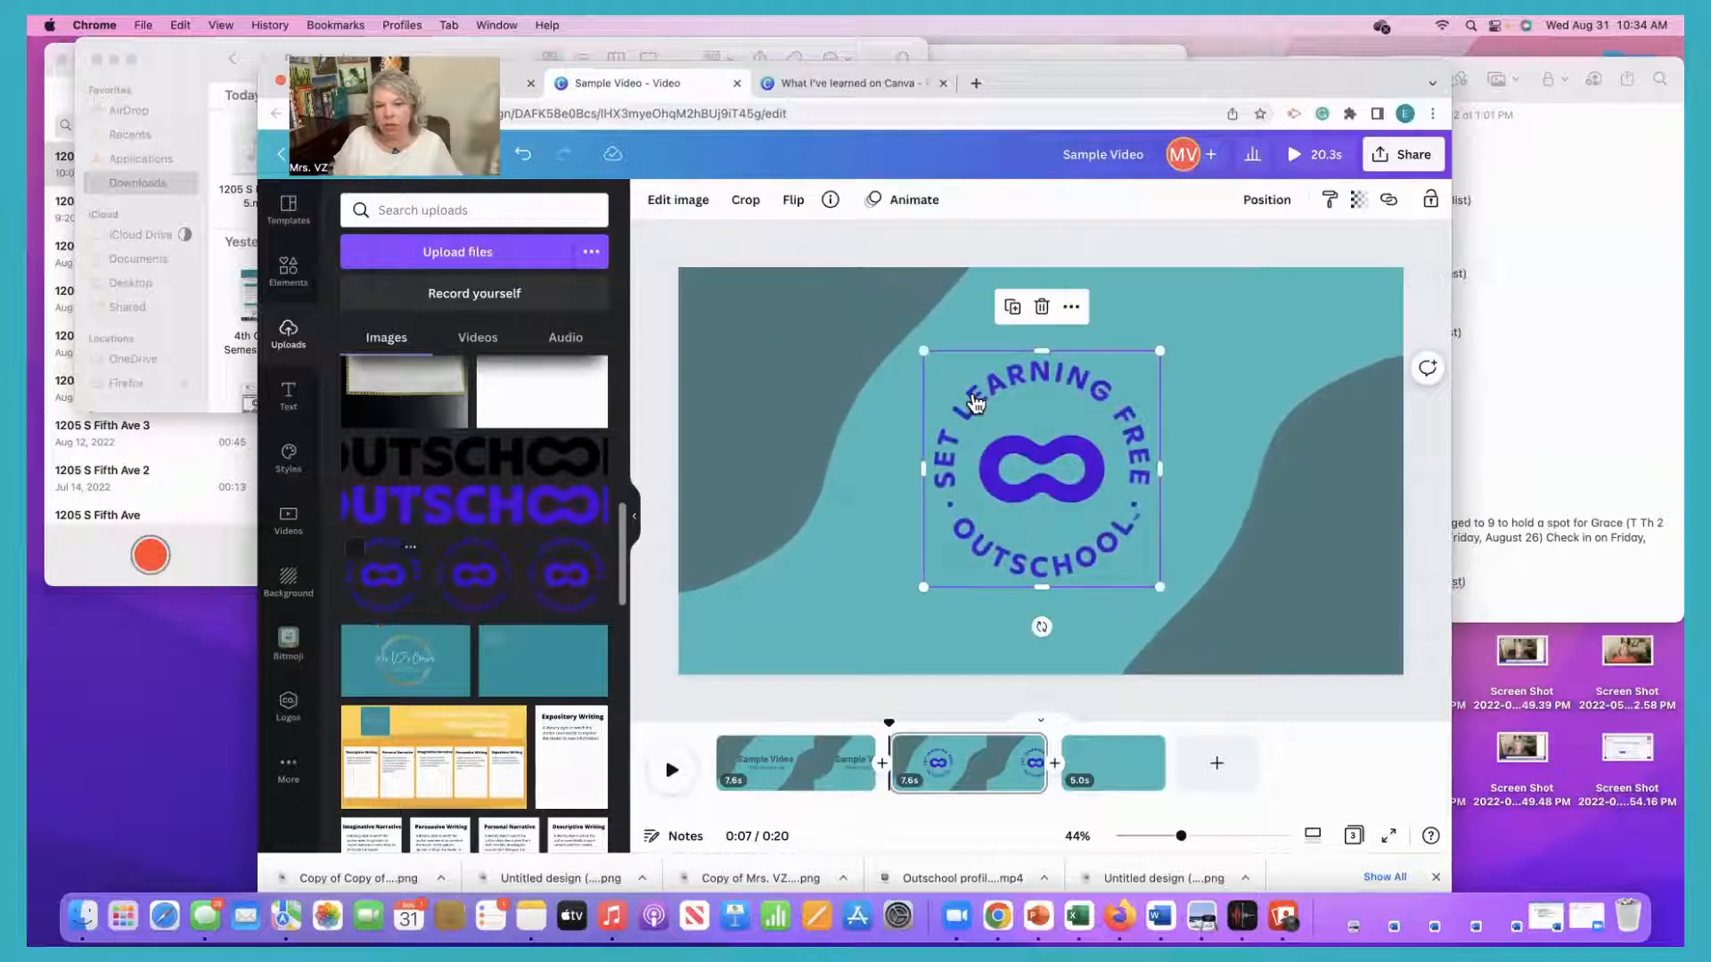
left_click(1264, 350)
left_click_drag(1054, 448, 1176, 372)
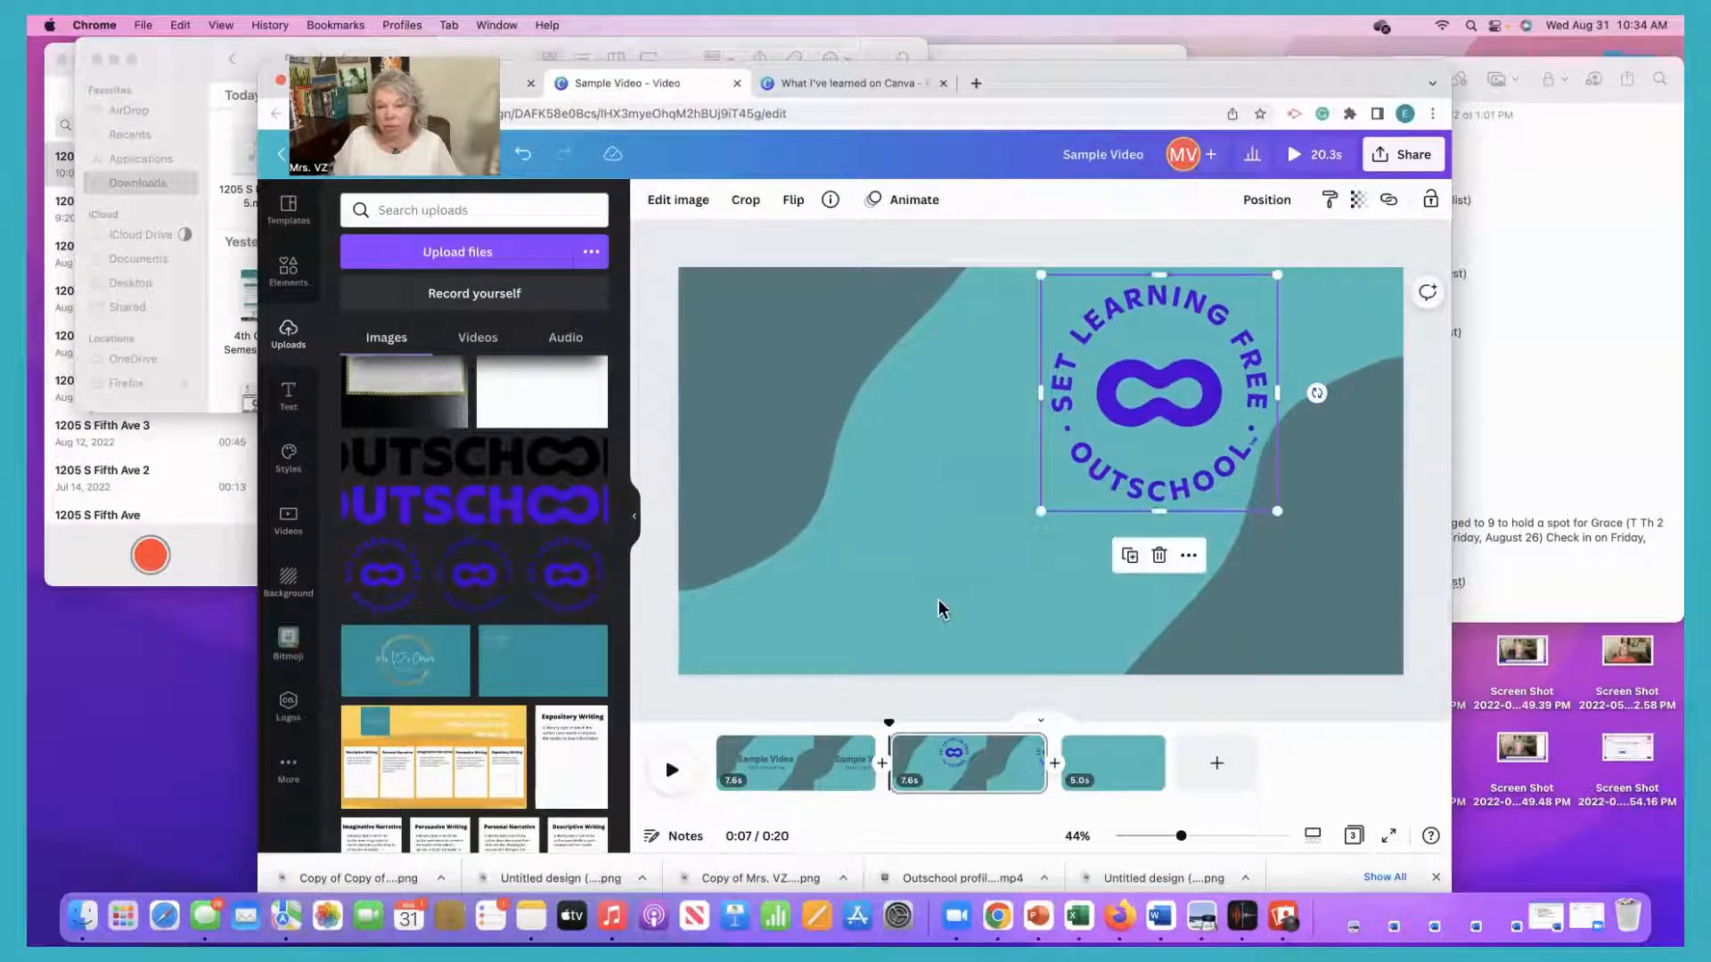
Record a short camera clip over page 2, save it into the design, and show the uploaded videos.
left_click(475, 294)
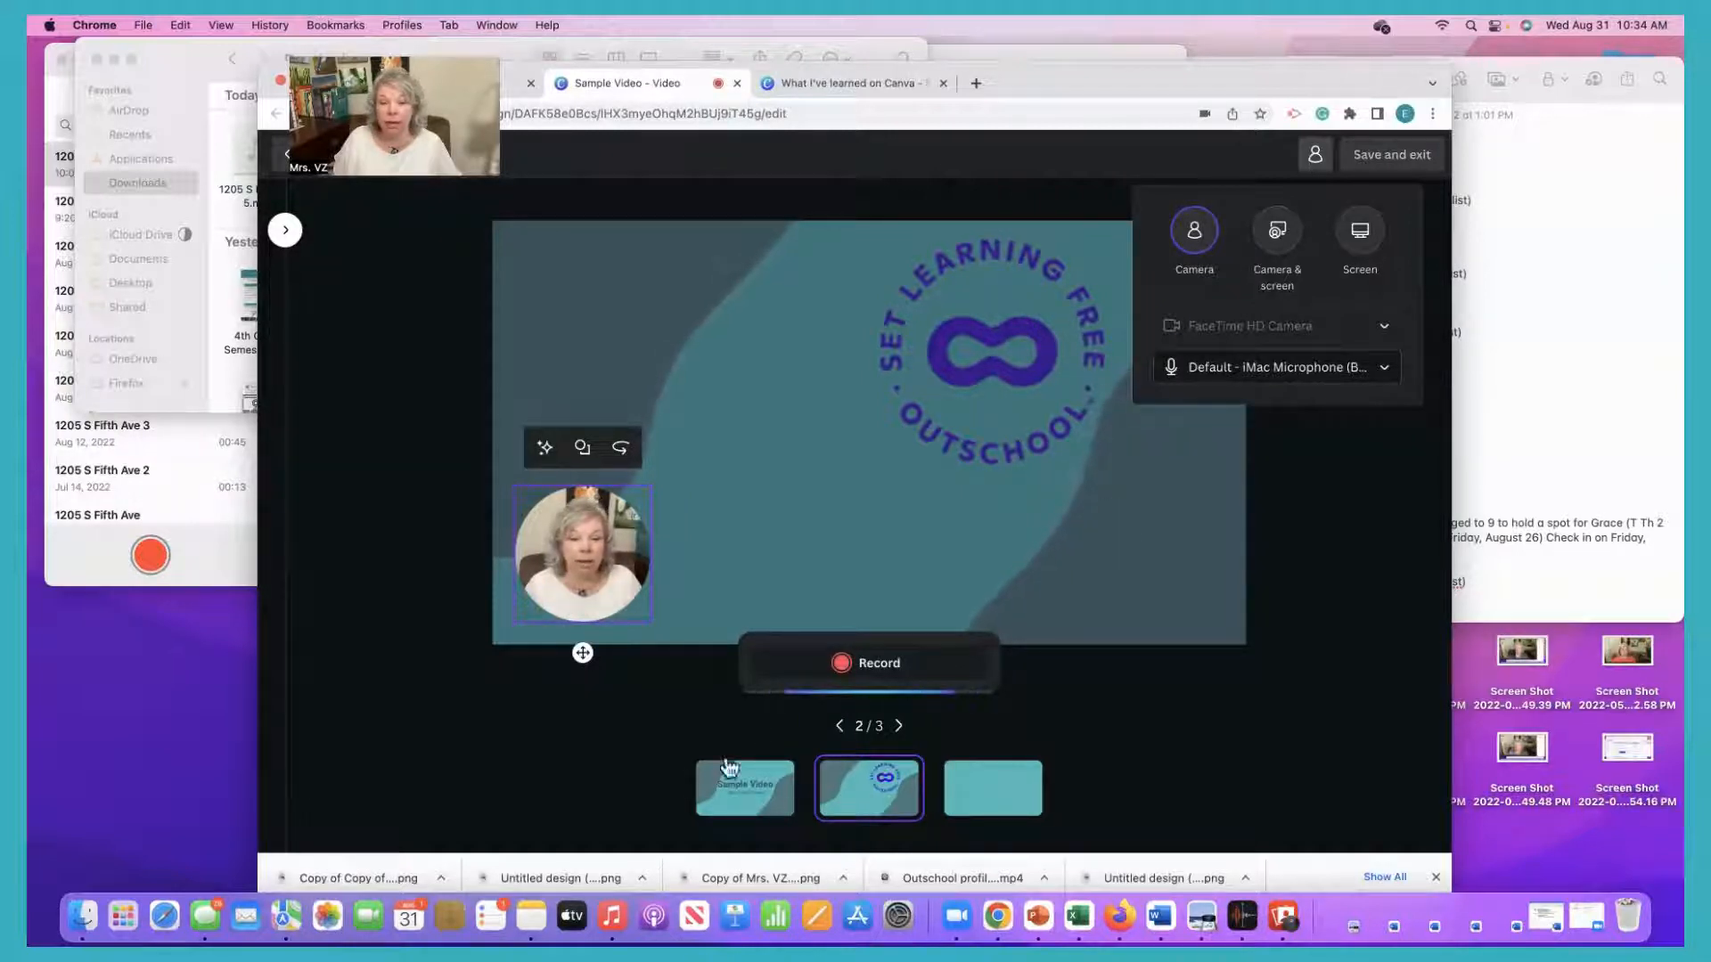
left_click(841, 663)
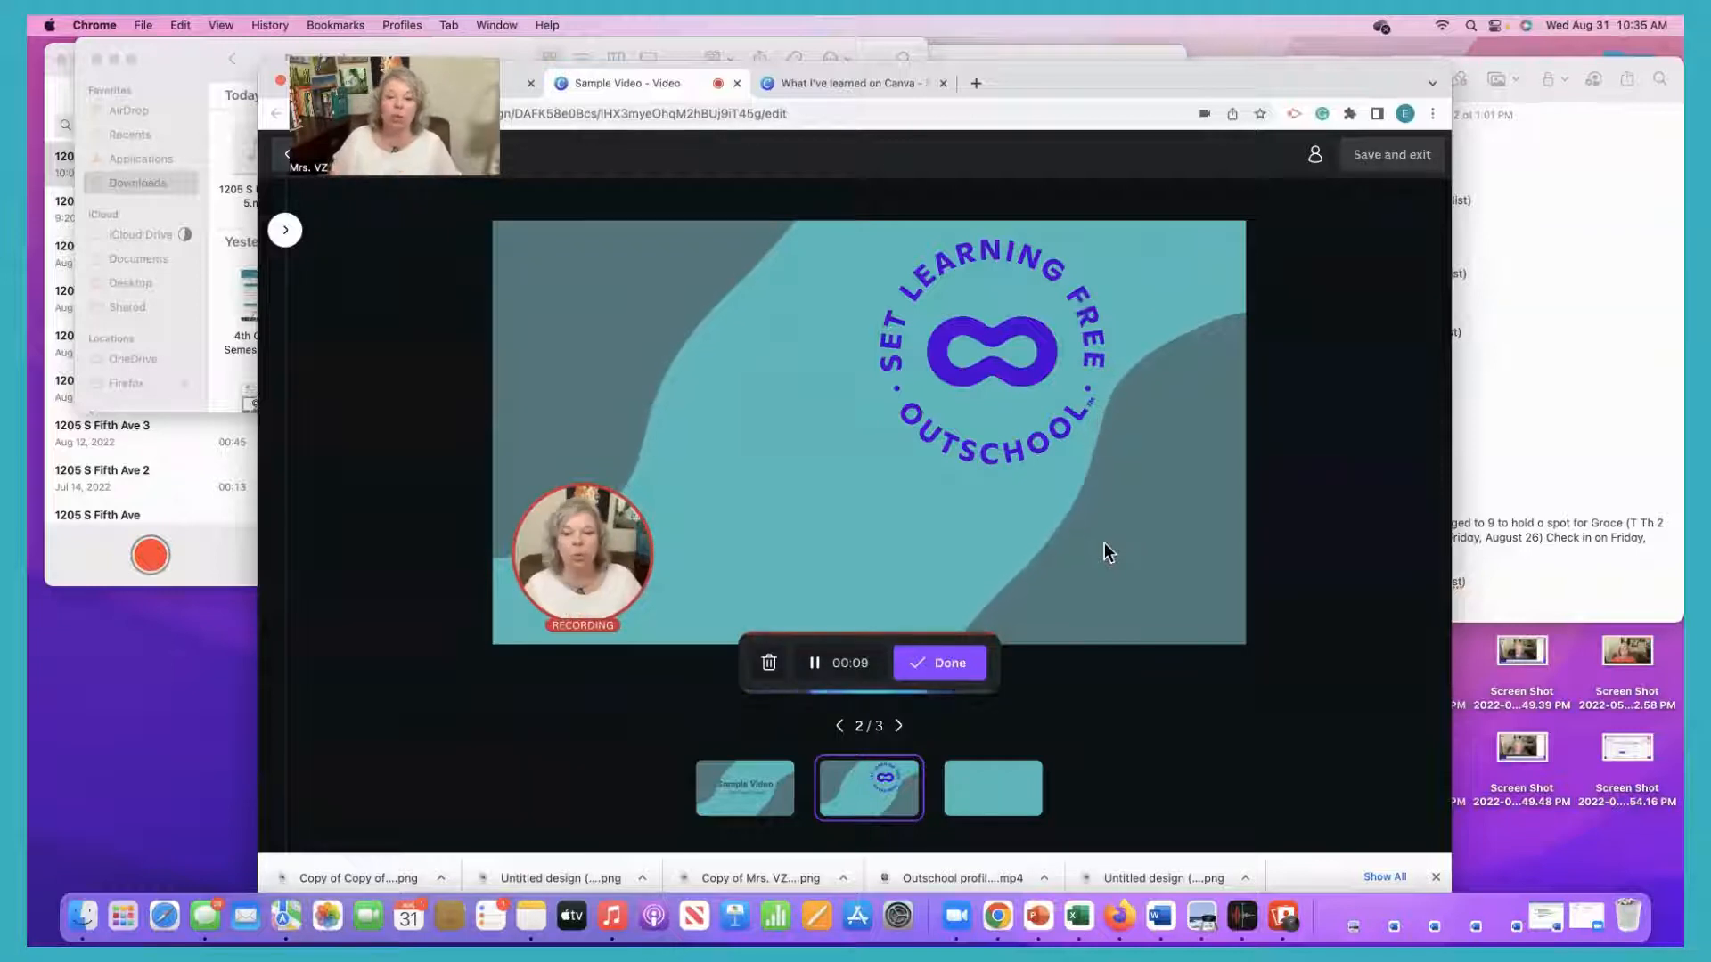
left_click(947, 665)
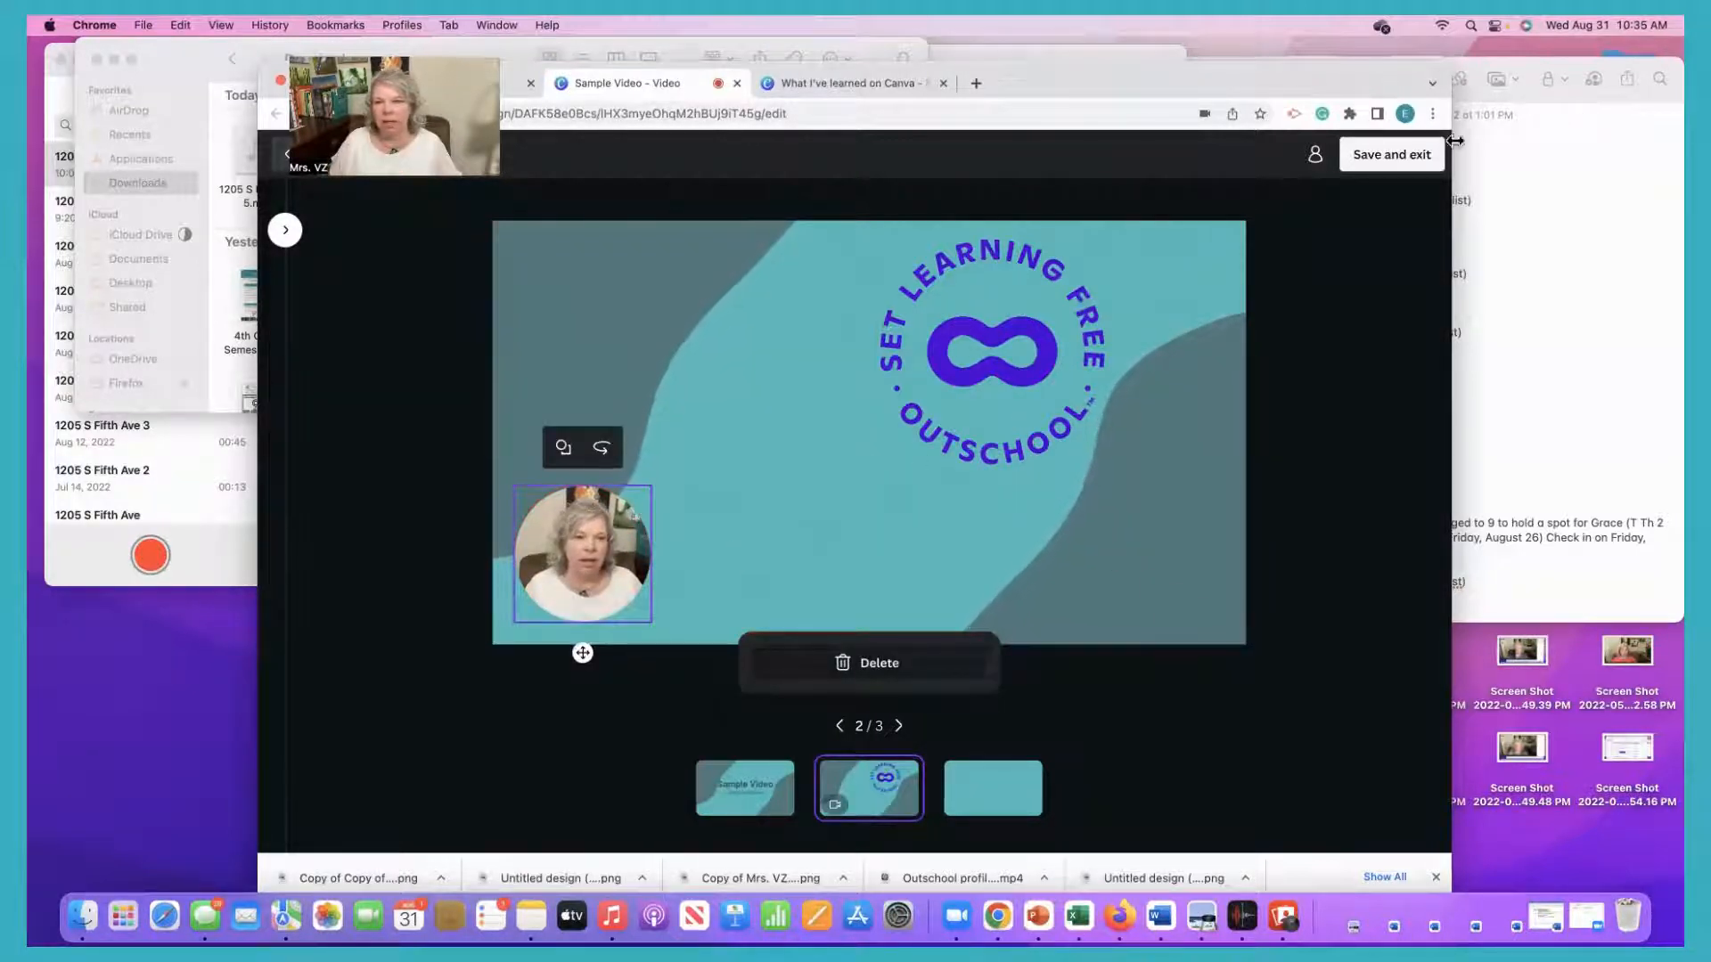
left_click(1391, 155)
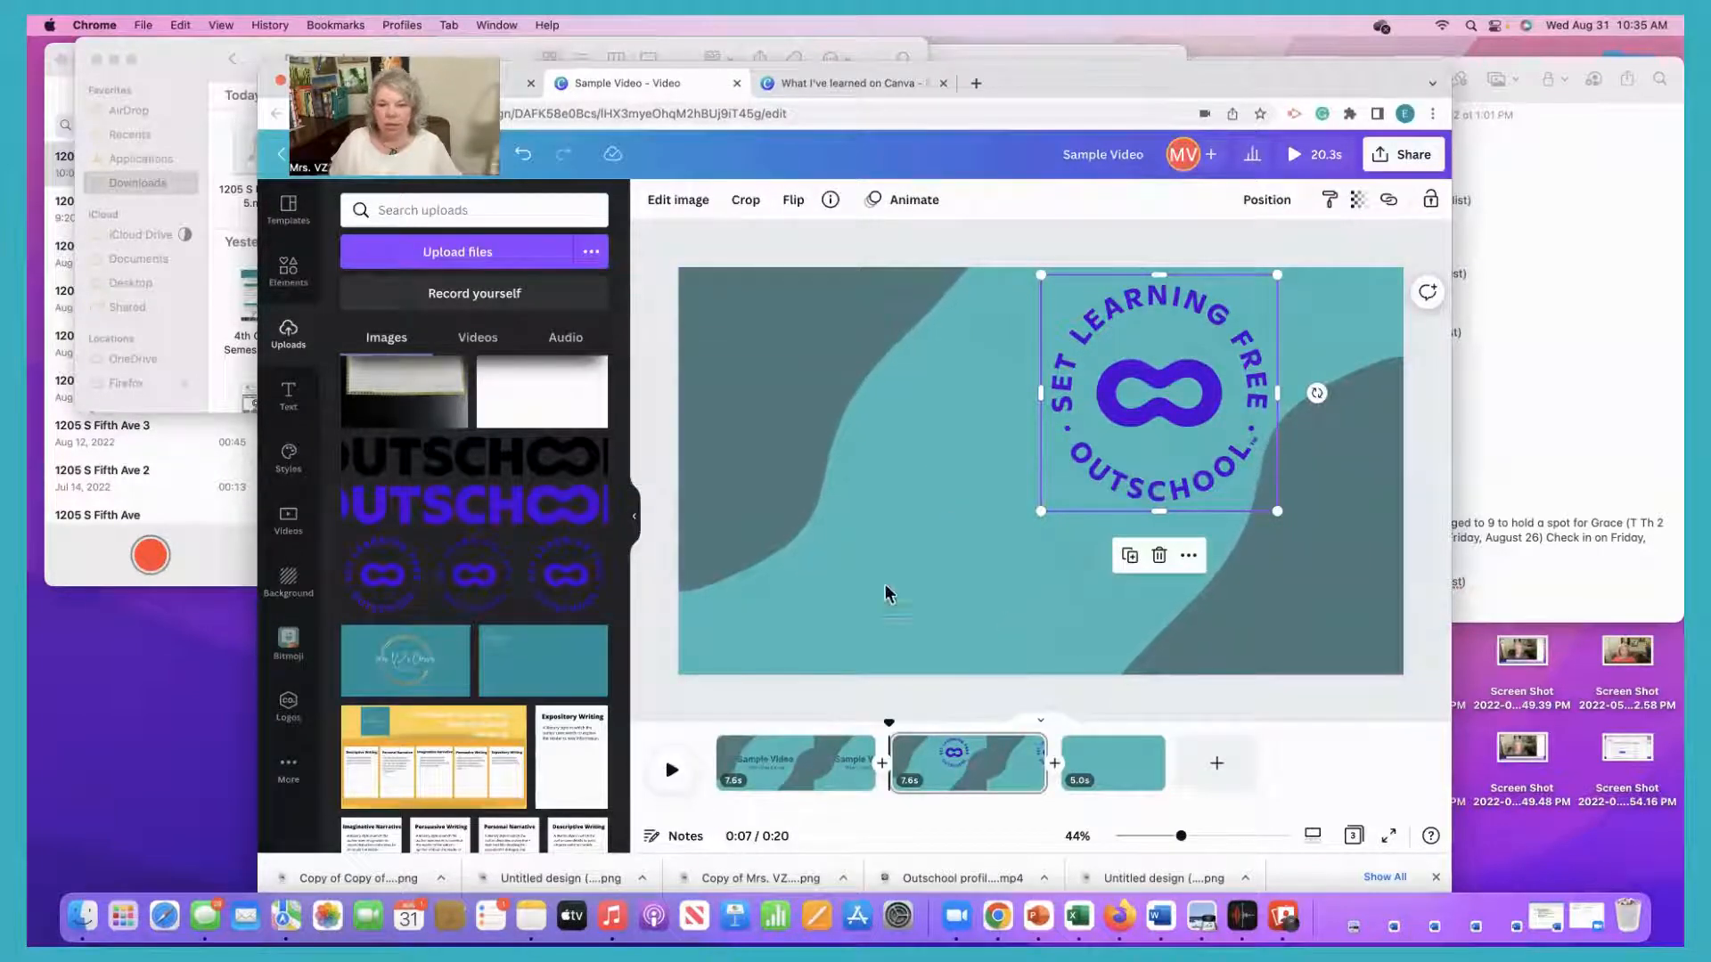
scroll(511, 447, "down", 5)
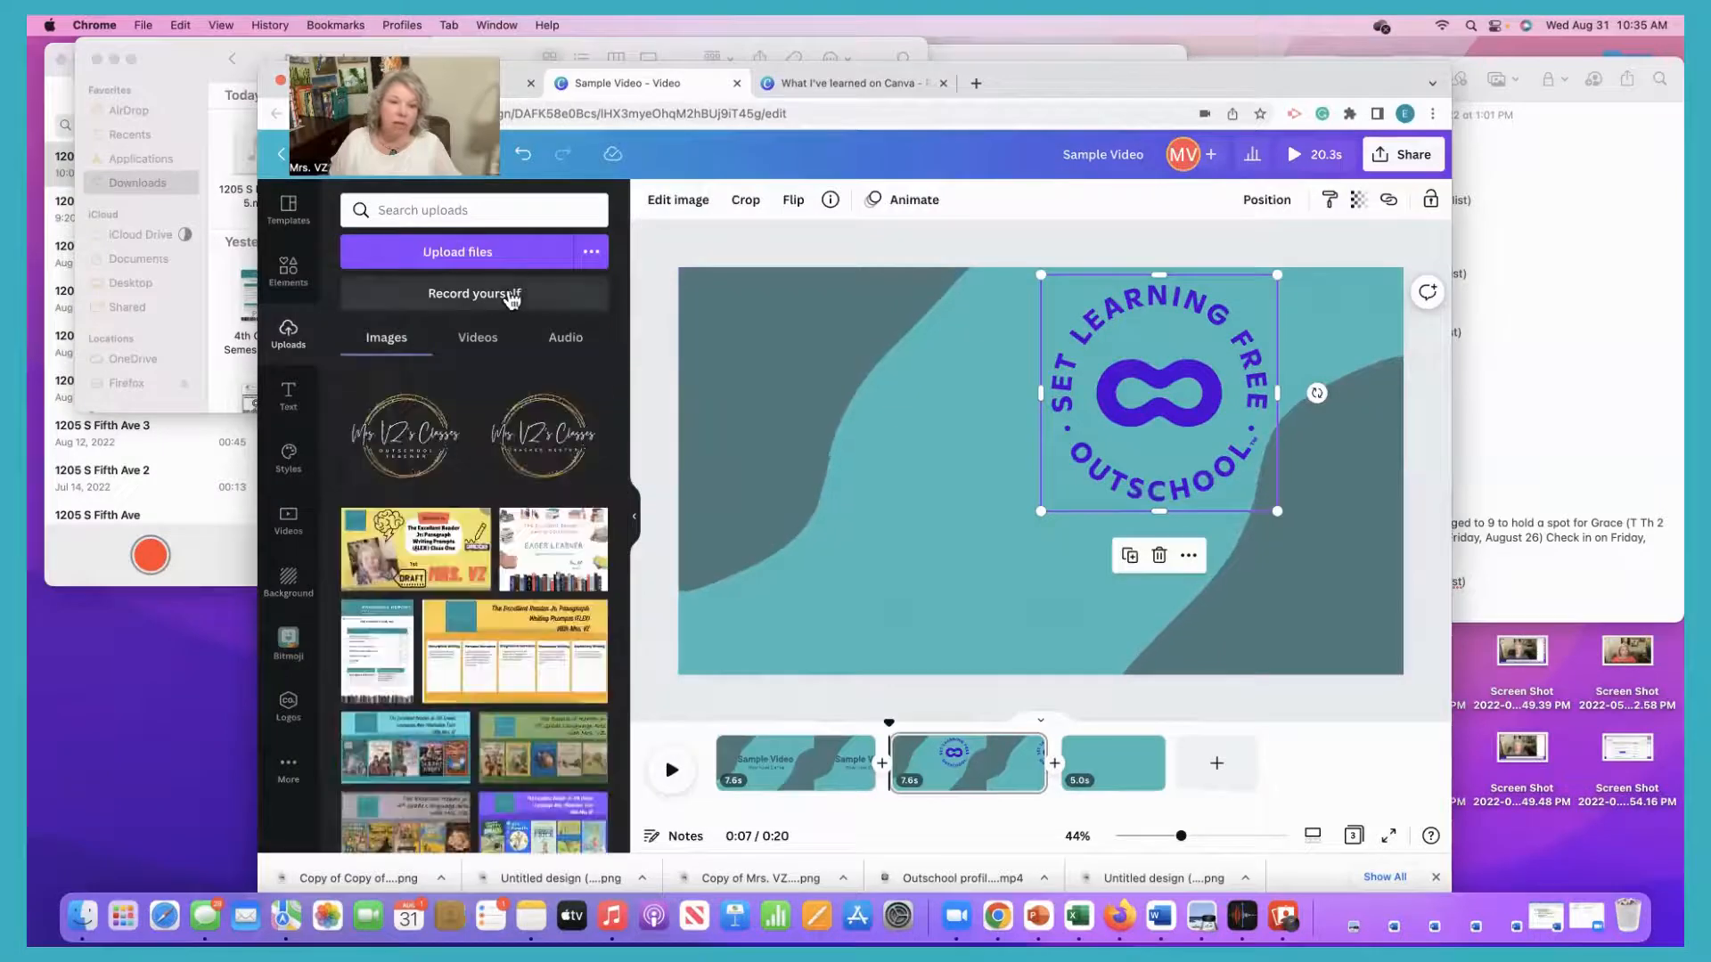
left_click(476, 337)
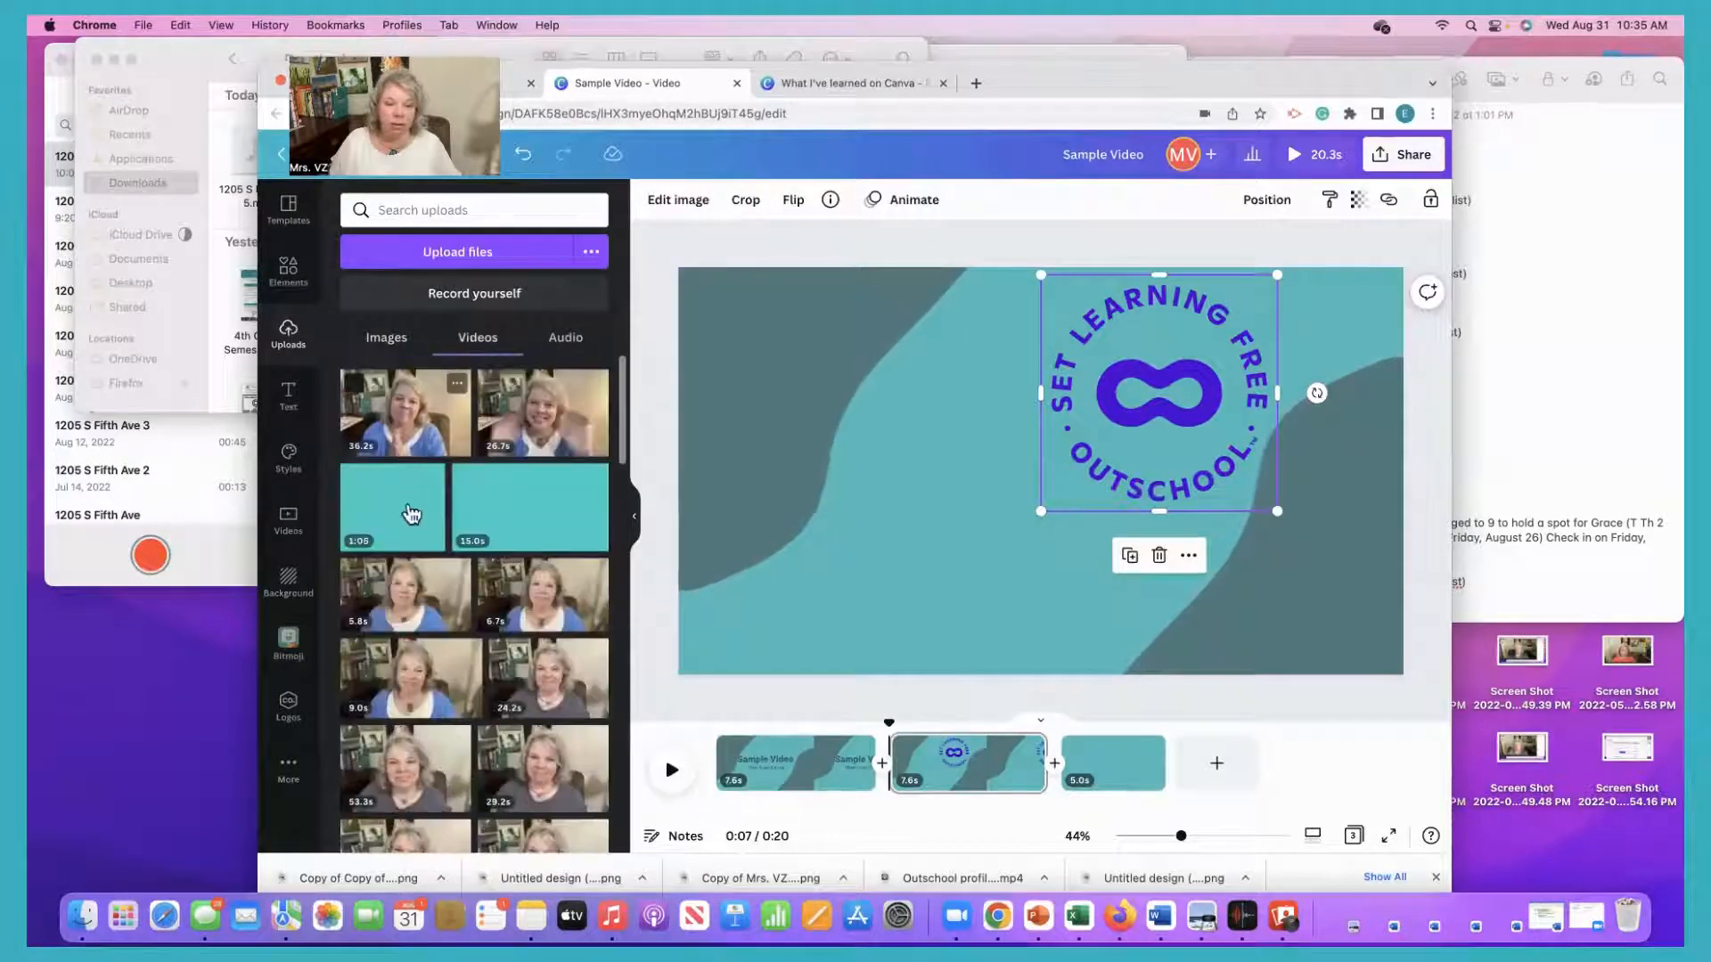
left_click(410, 490)
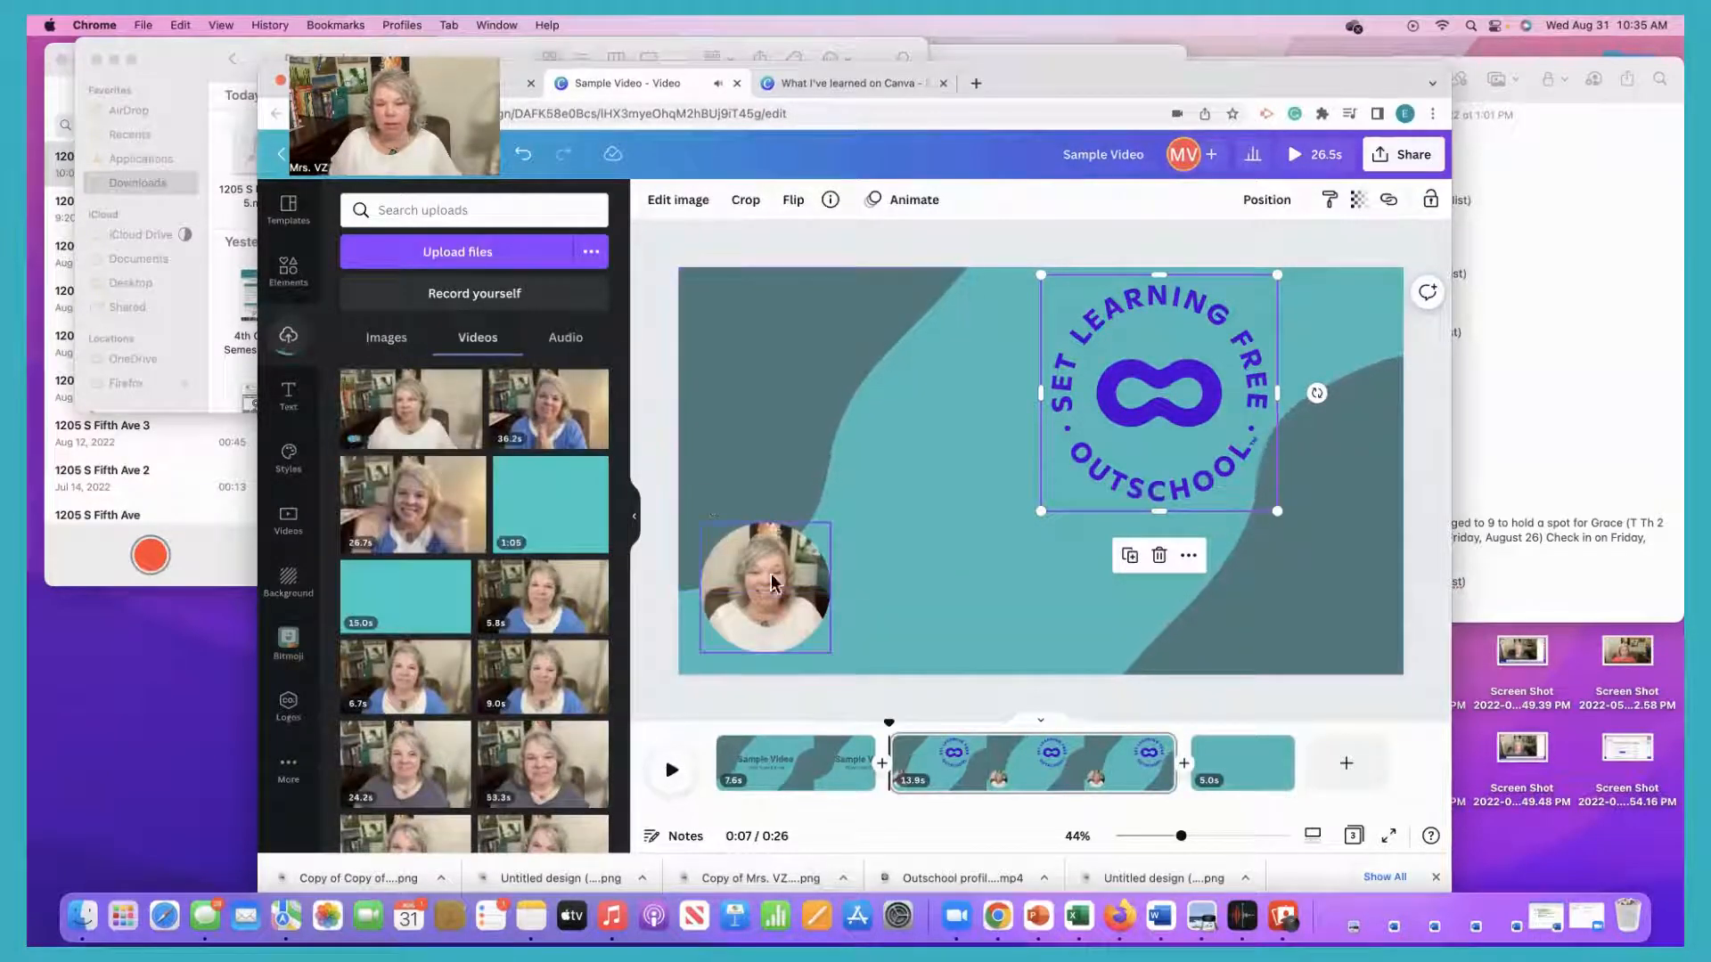
Enlarge the circular camera clip on page 2 and place it in the lower middle, below and left of the Outschool logo.
left_click(771, 583)
left_click_drag(772, 583, 955, 531)
left_click(883, 559)
left_click_drag(999, 592, 1088, 676)
left_click_drag(1074, 598, 1029, 568)
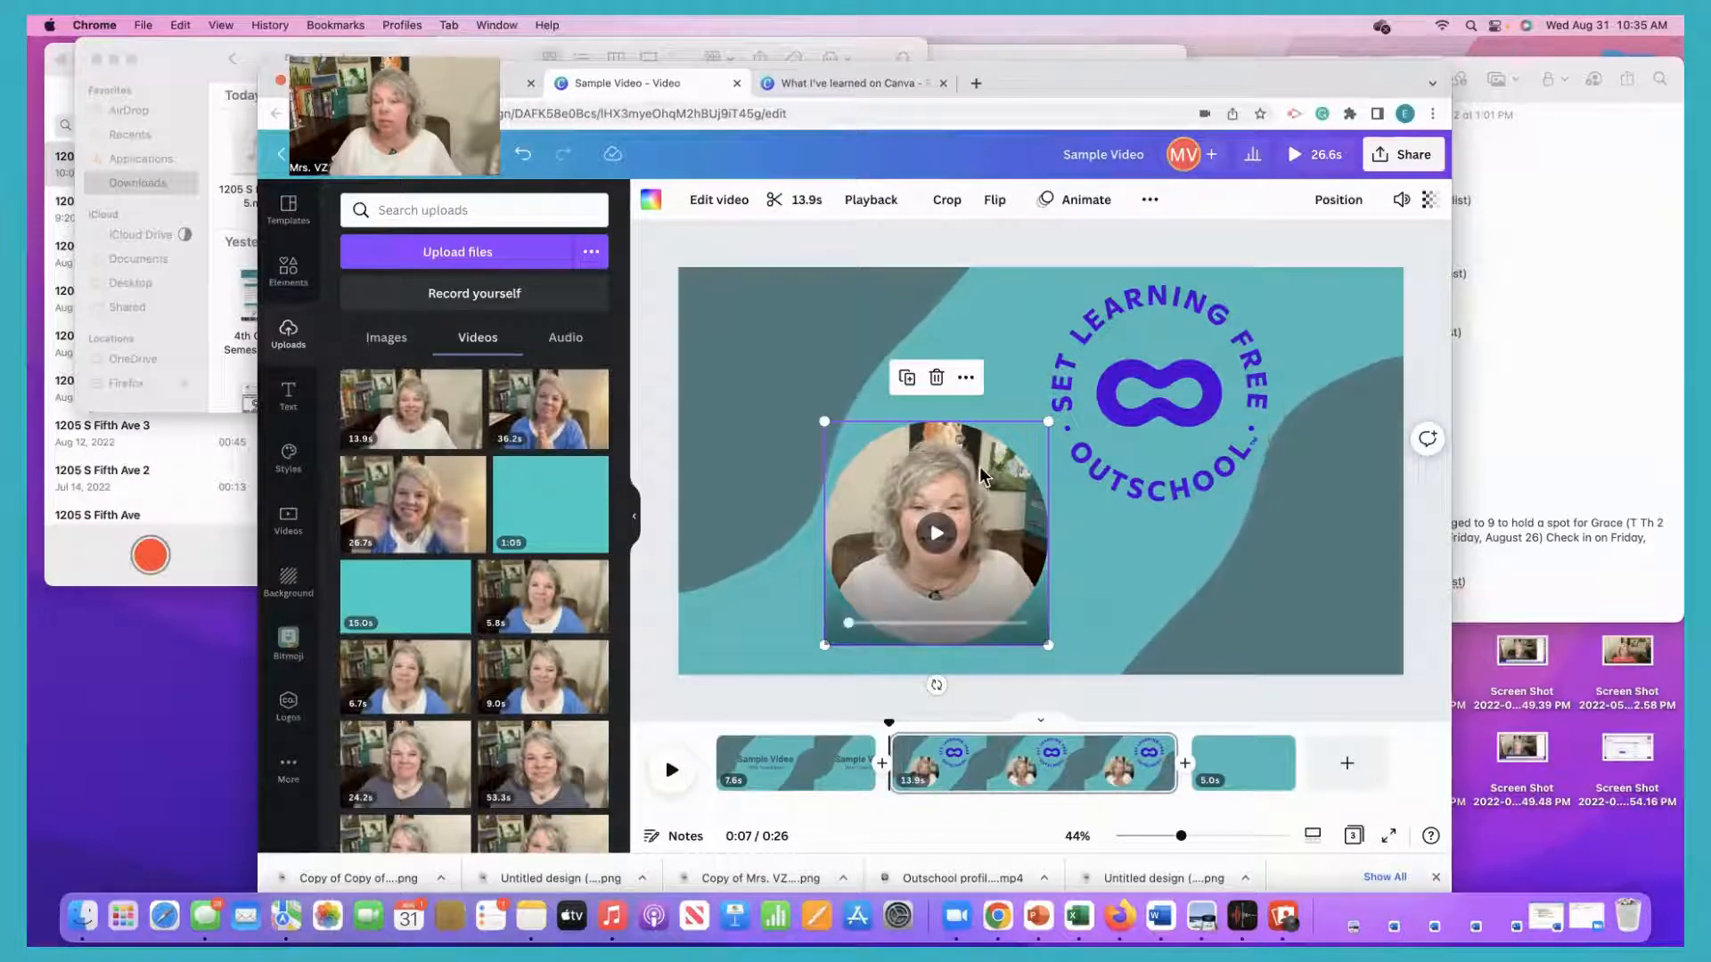
Shorten the "Sample Video" title page in the timeline to 2.5 seconds.
left_click(1080, 568)
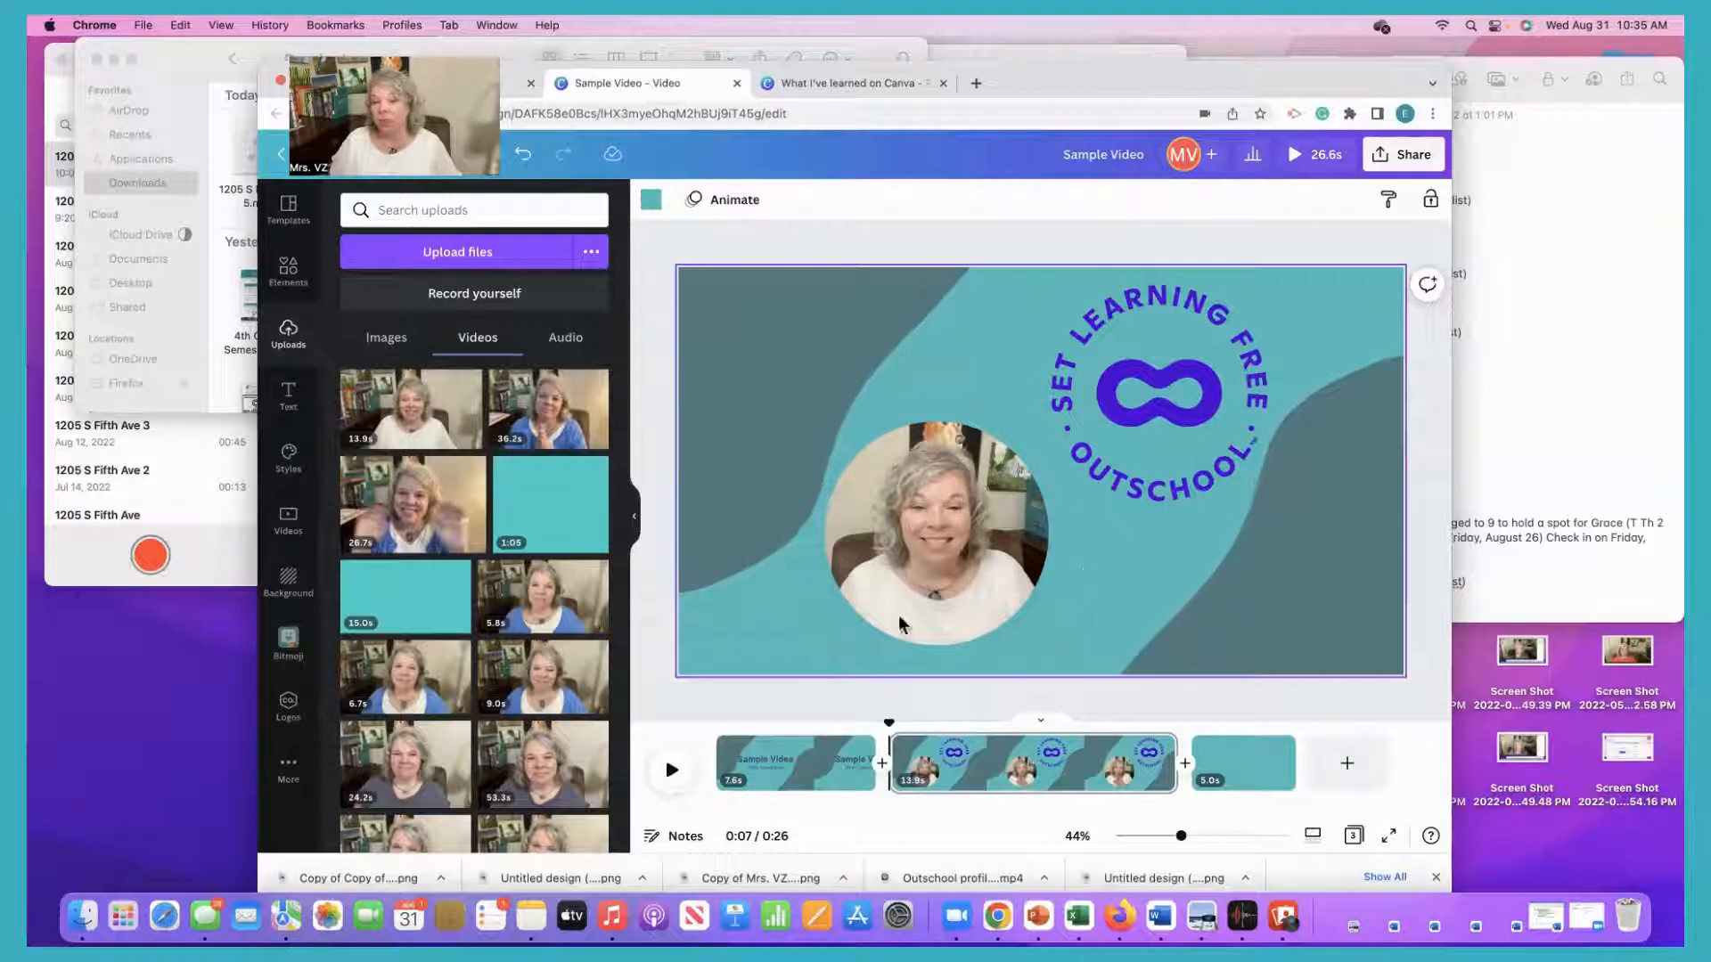
mouse_move(869, 755)
left_mouse_down()
mouse_move(795, 757)
mouse_move(861, 761)
left_mouse_up()
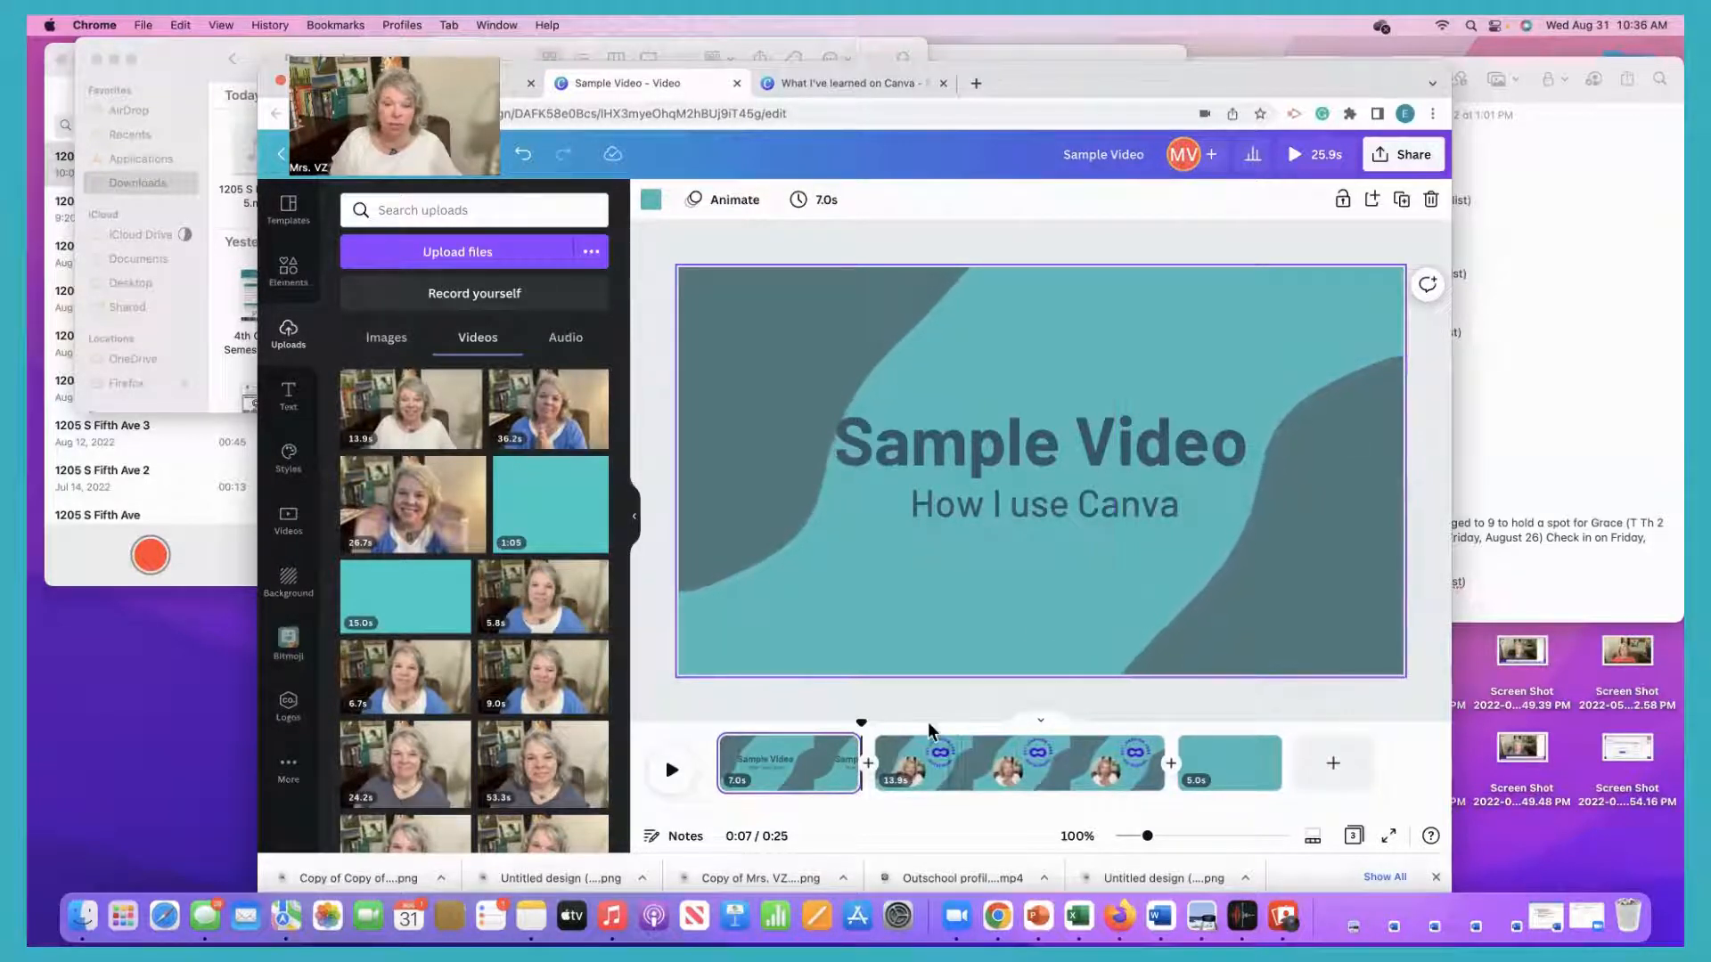
left_click_drag(861, 757, 768, 761)
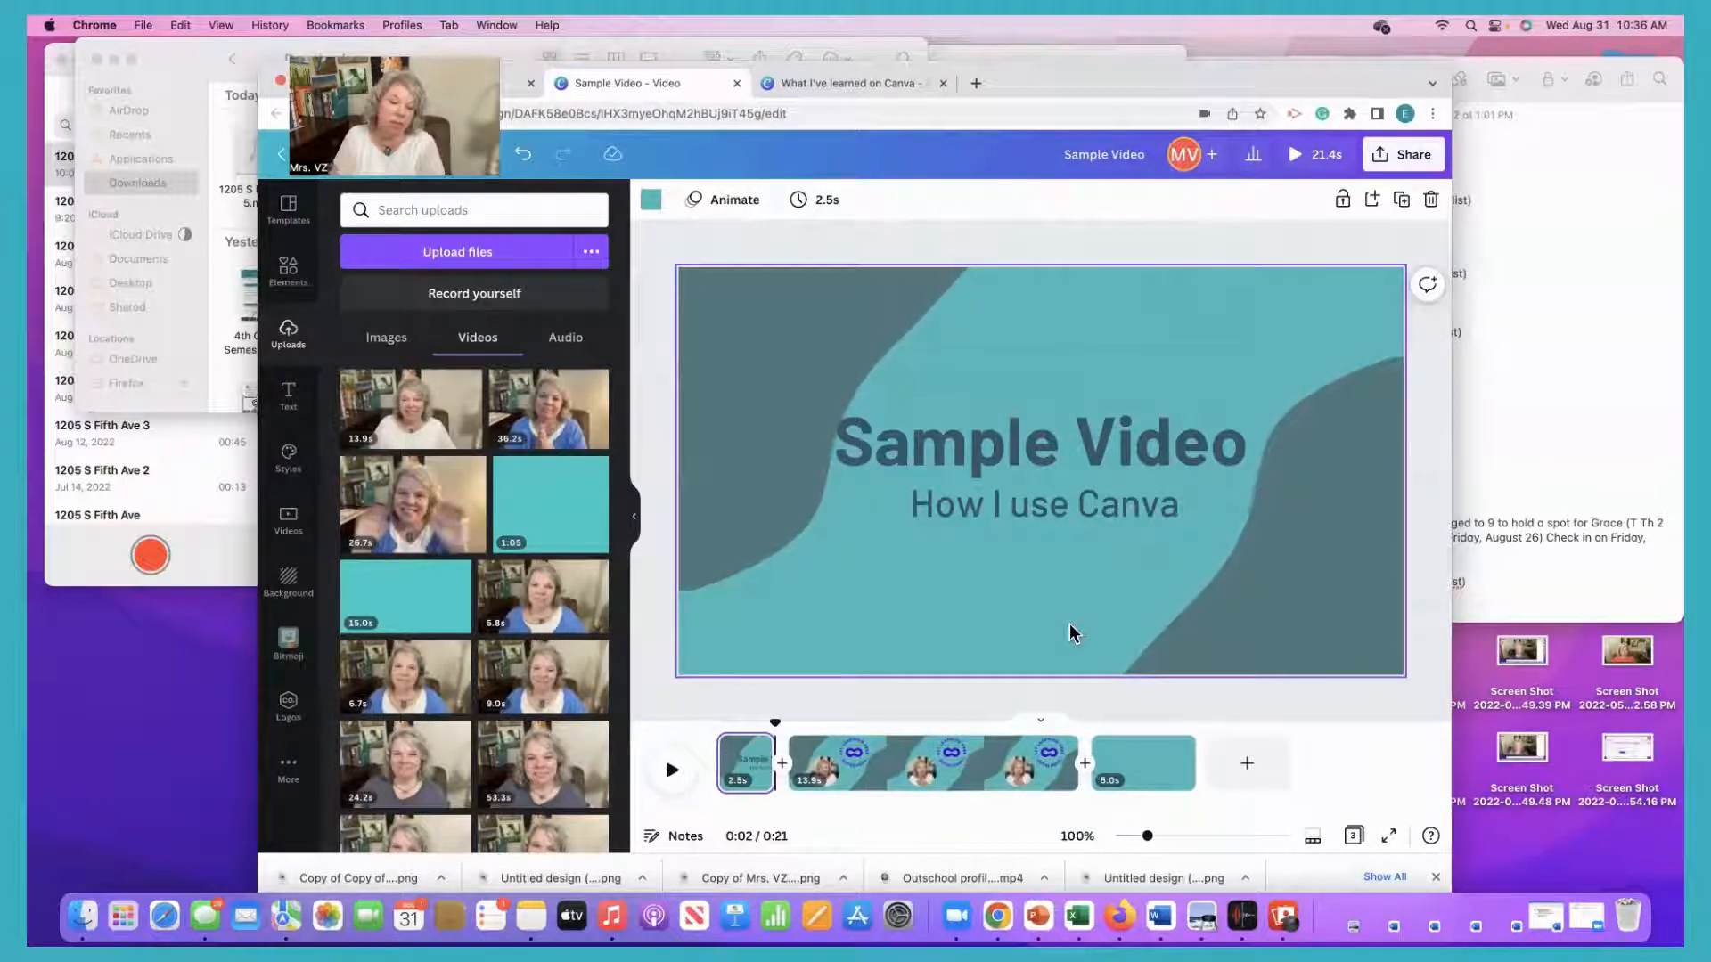
mouse_move(777, 751)
left_mouse_down()
mouse_move(763, 751)
mouse_move(781, 752)
left_mouse_up()
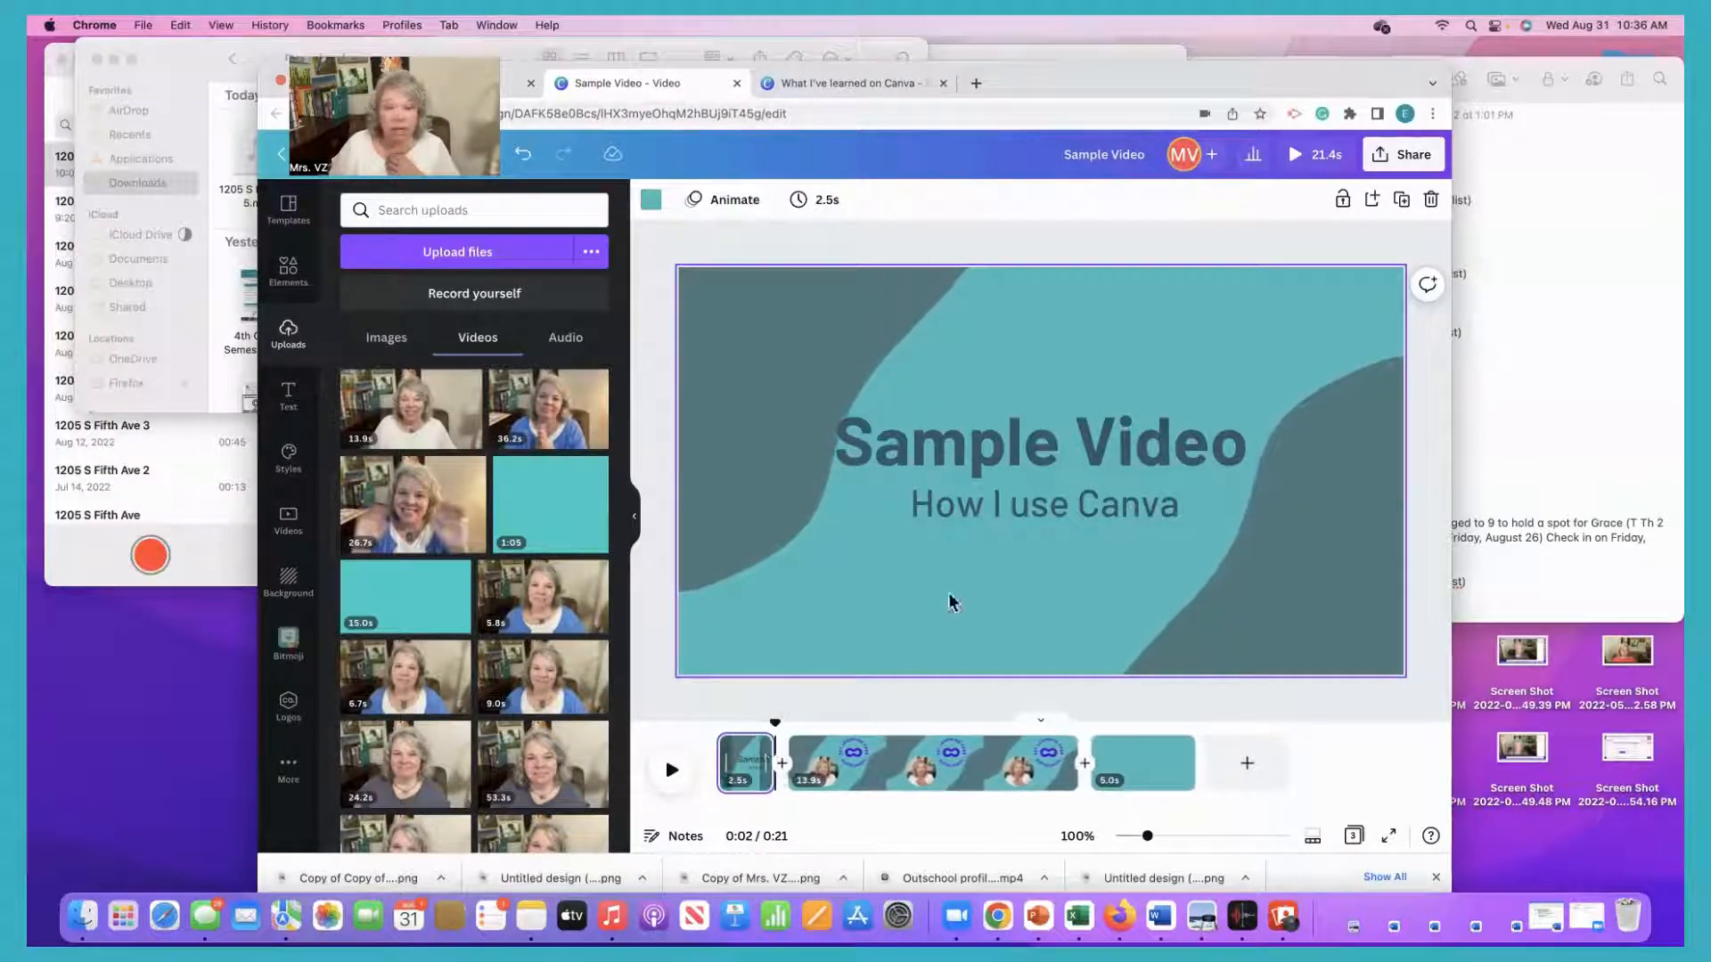
Go to the blank third page and search the graphics elements for "computer".
left_click(1134, 765)
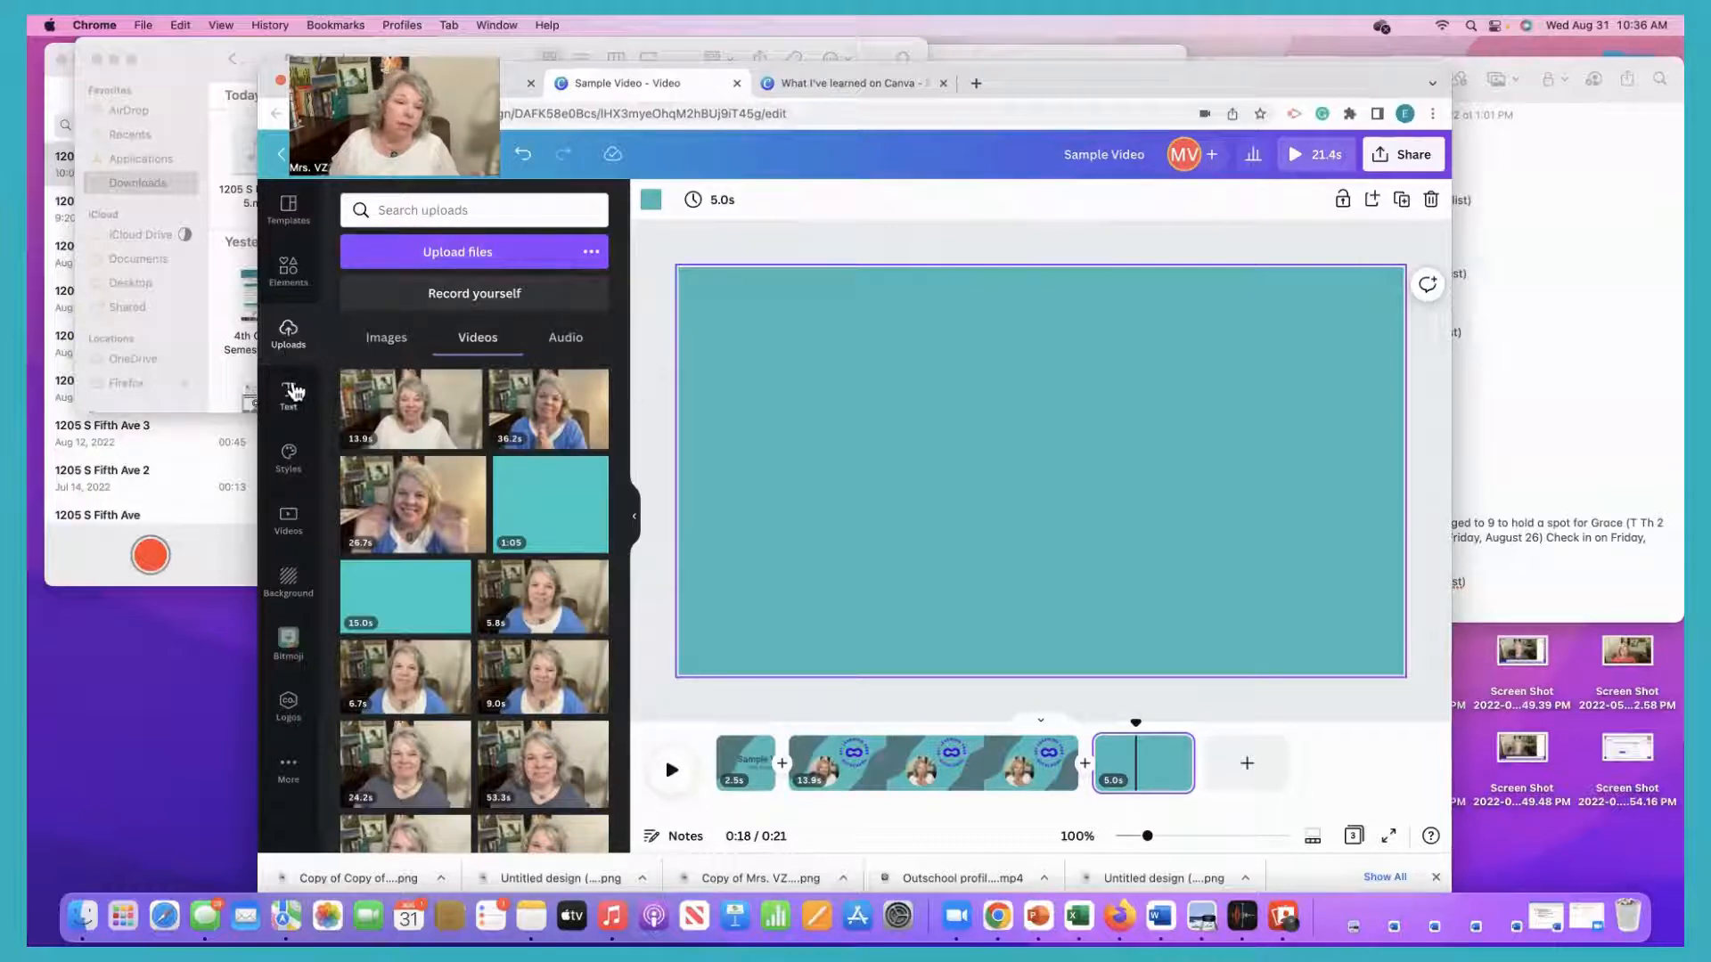
left_click(287, 272)
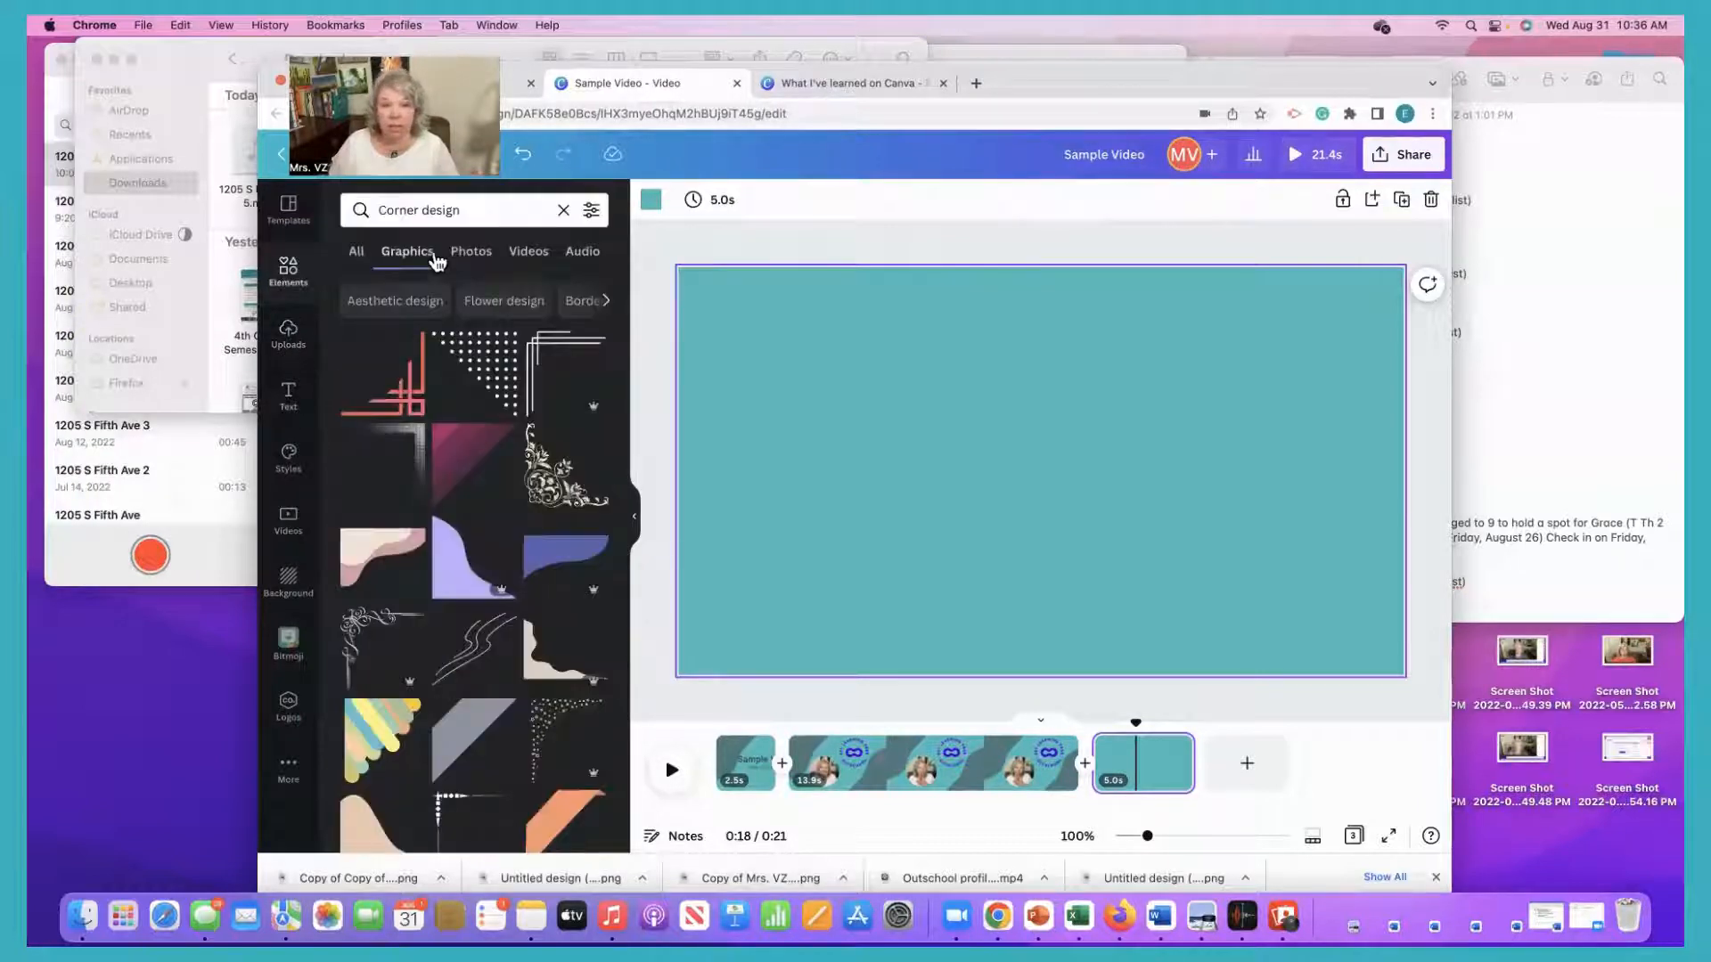
left_click(470, 208)
left_click_drag(469, 208, 393, 206)
type("computer")
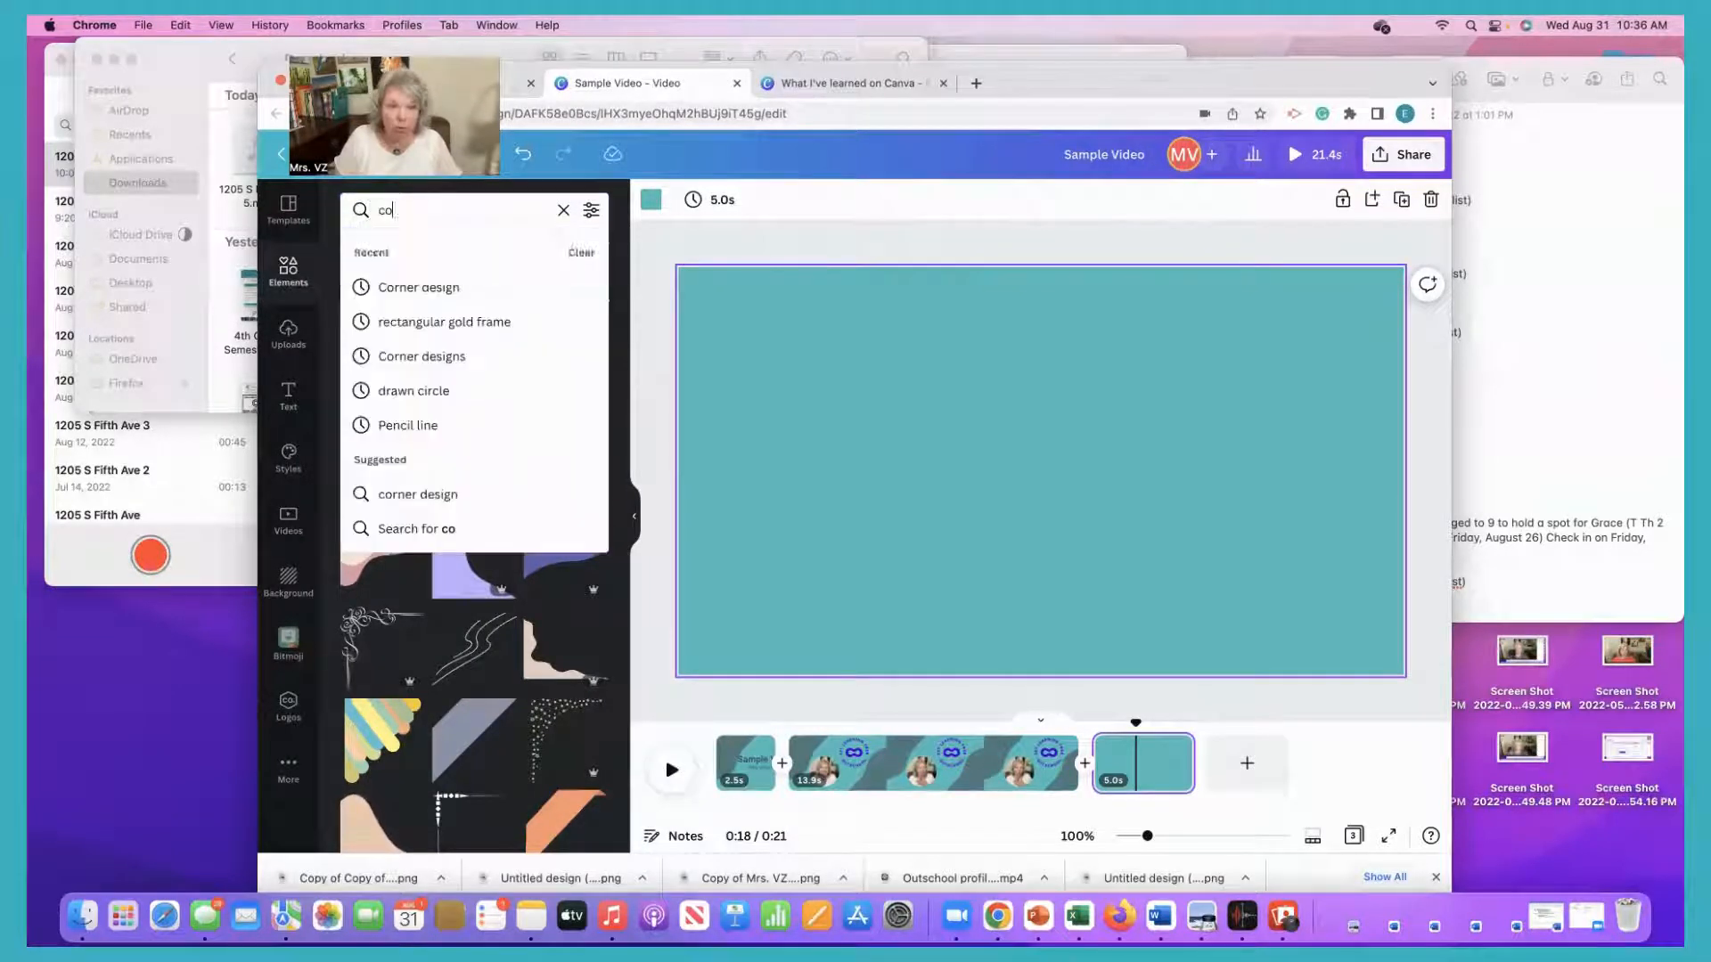
key("Return")
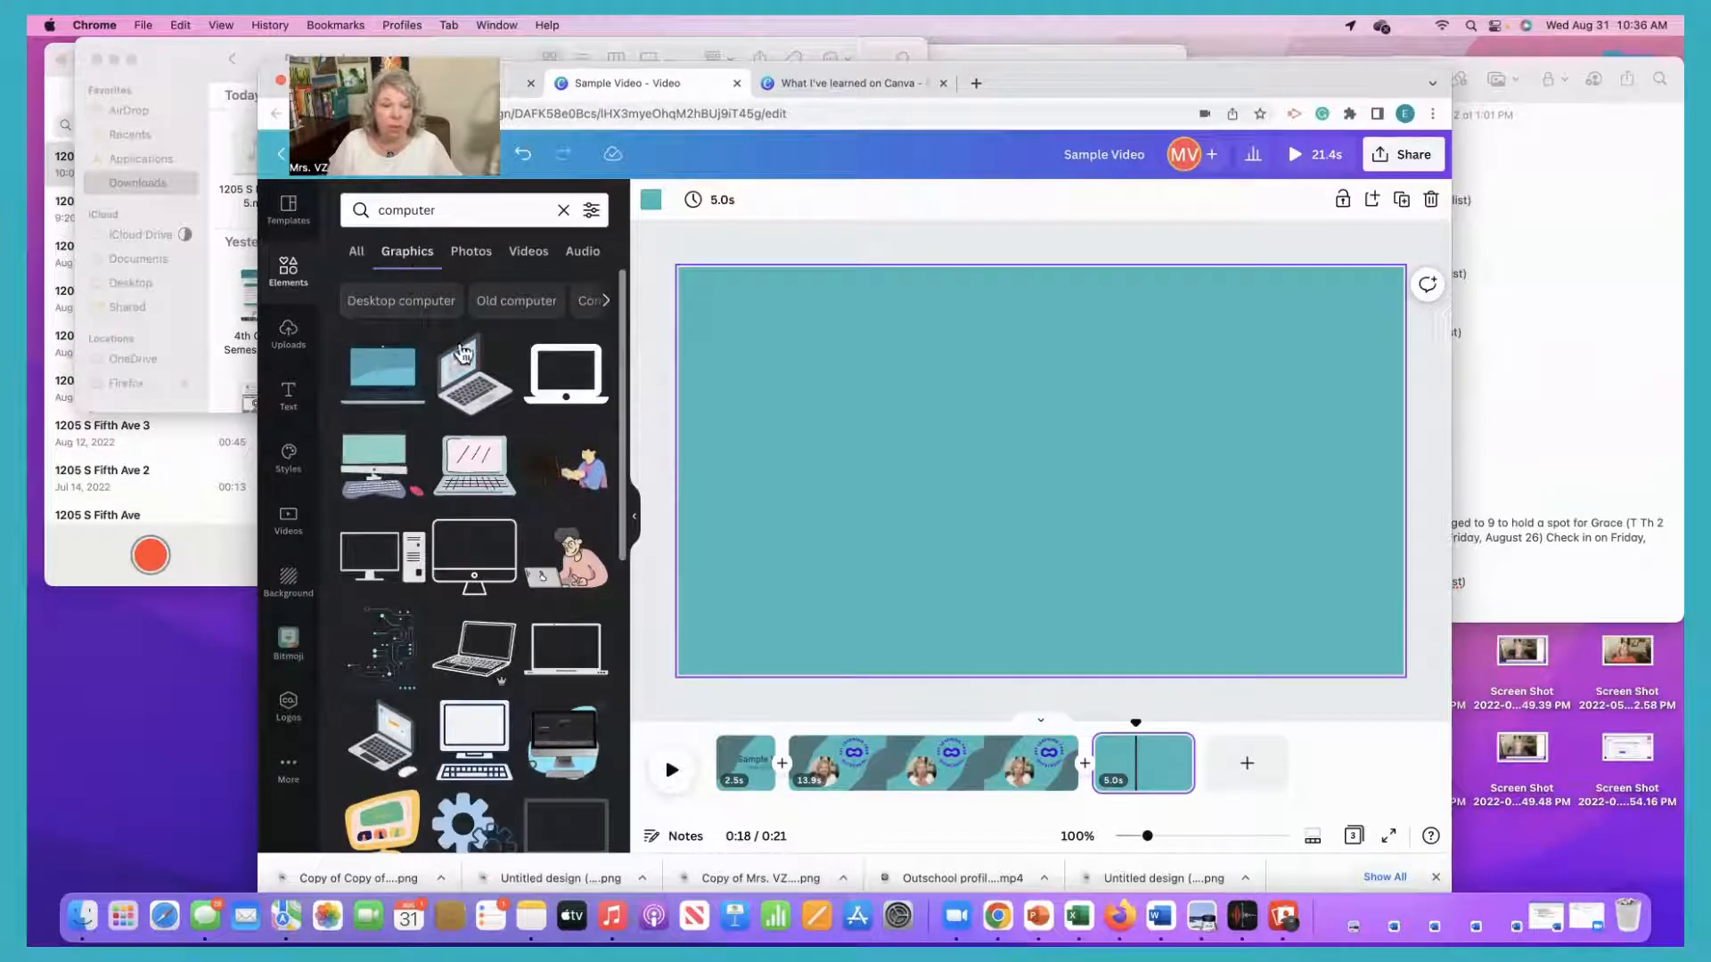
Add the white desktop computer graphic with a dark blue outline to page 3 and place it on the page's right side.
scroll(521, 492, "down", 3)
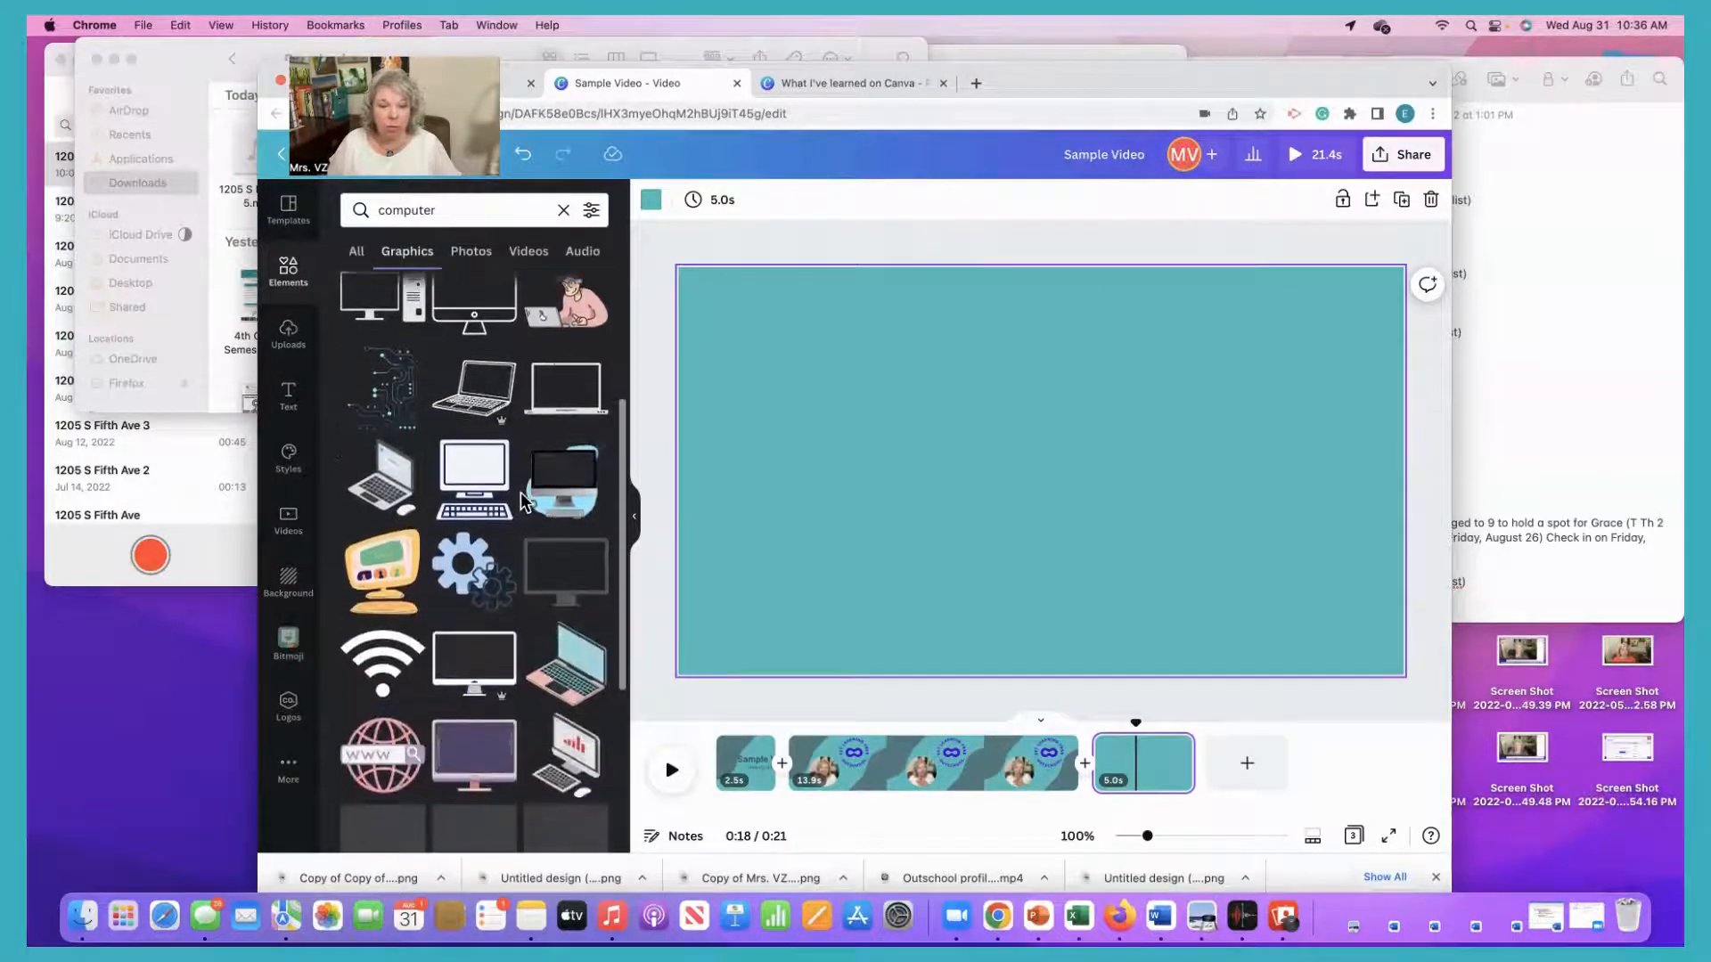
mouse_move(567, 666)
left_mouse_down()
mouse_move(792, 528)
mouse_move(1229, 378)
mouse_move(539, 659)
left_mouse_up()
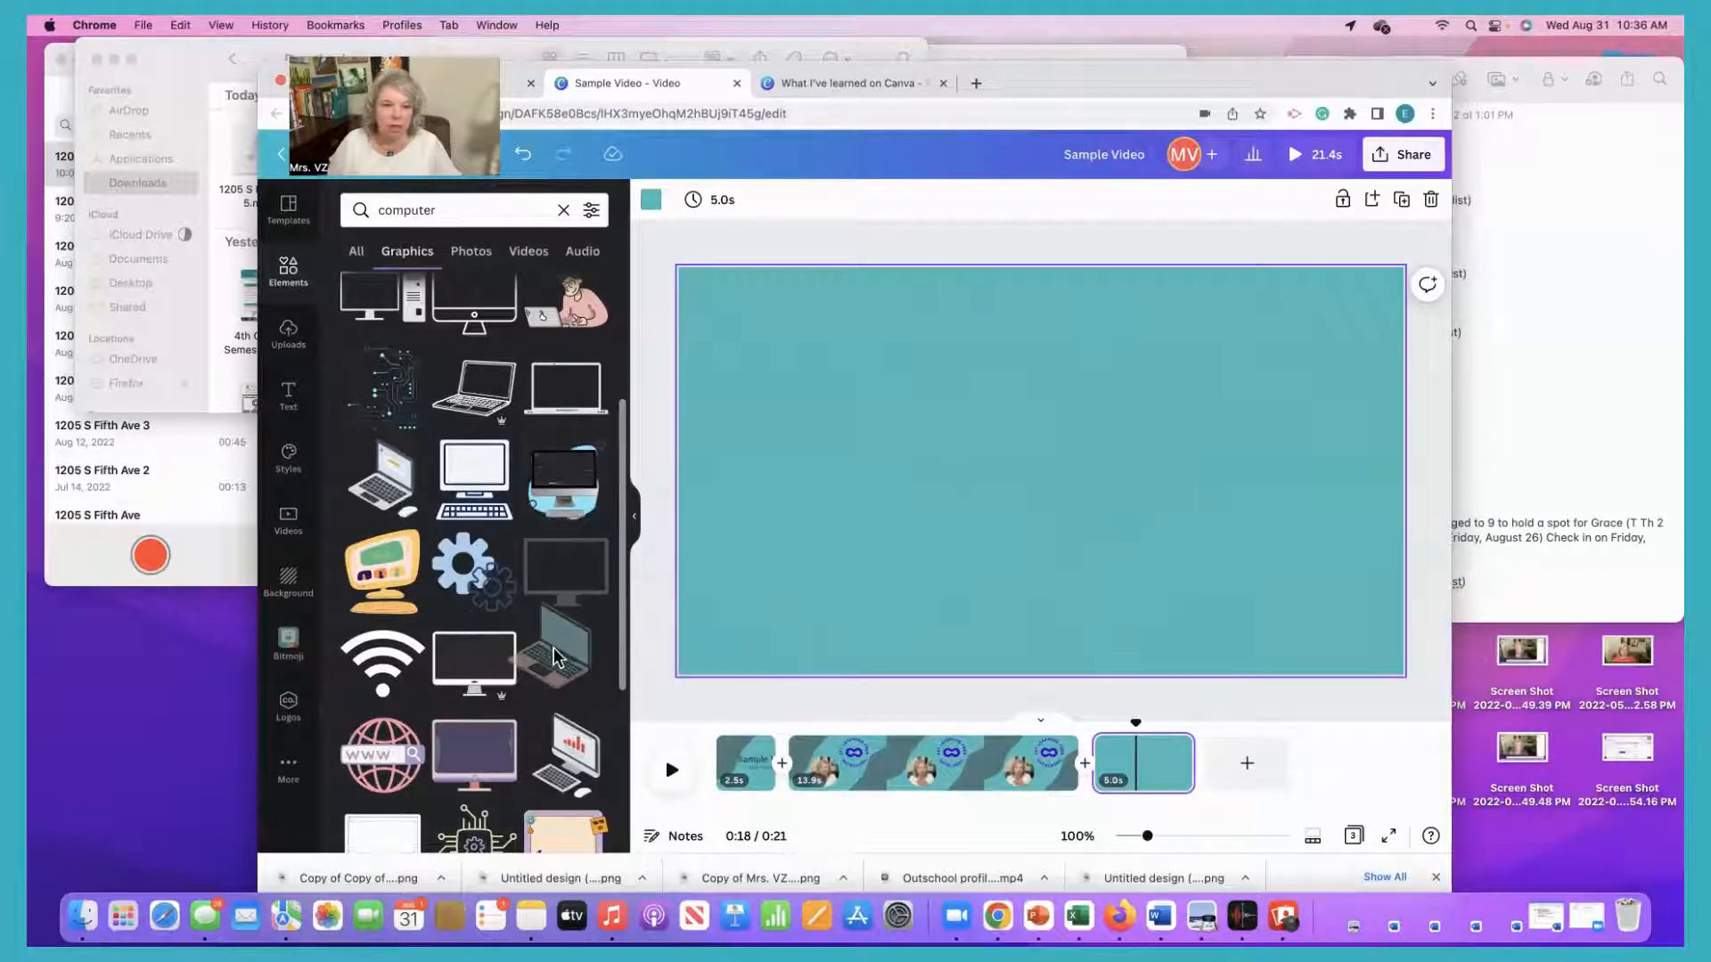
left_click_drag(477, 435, 923, 336)
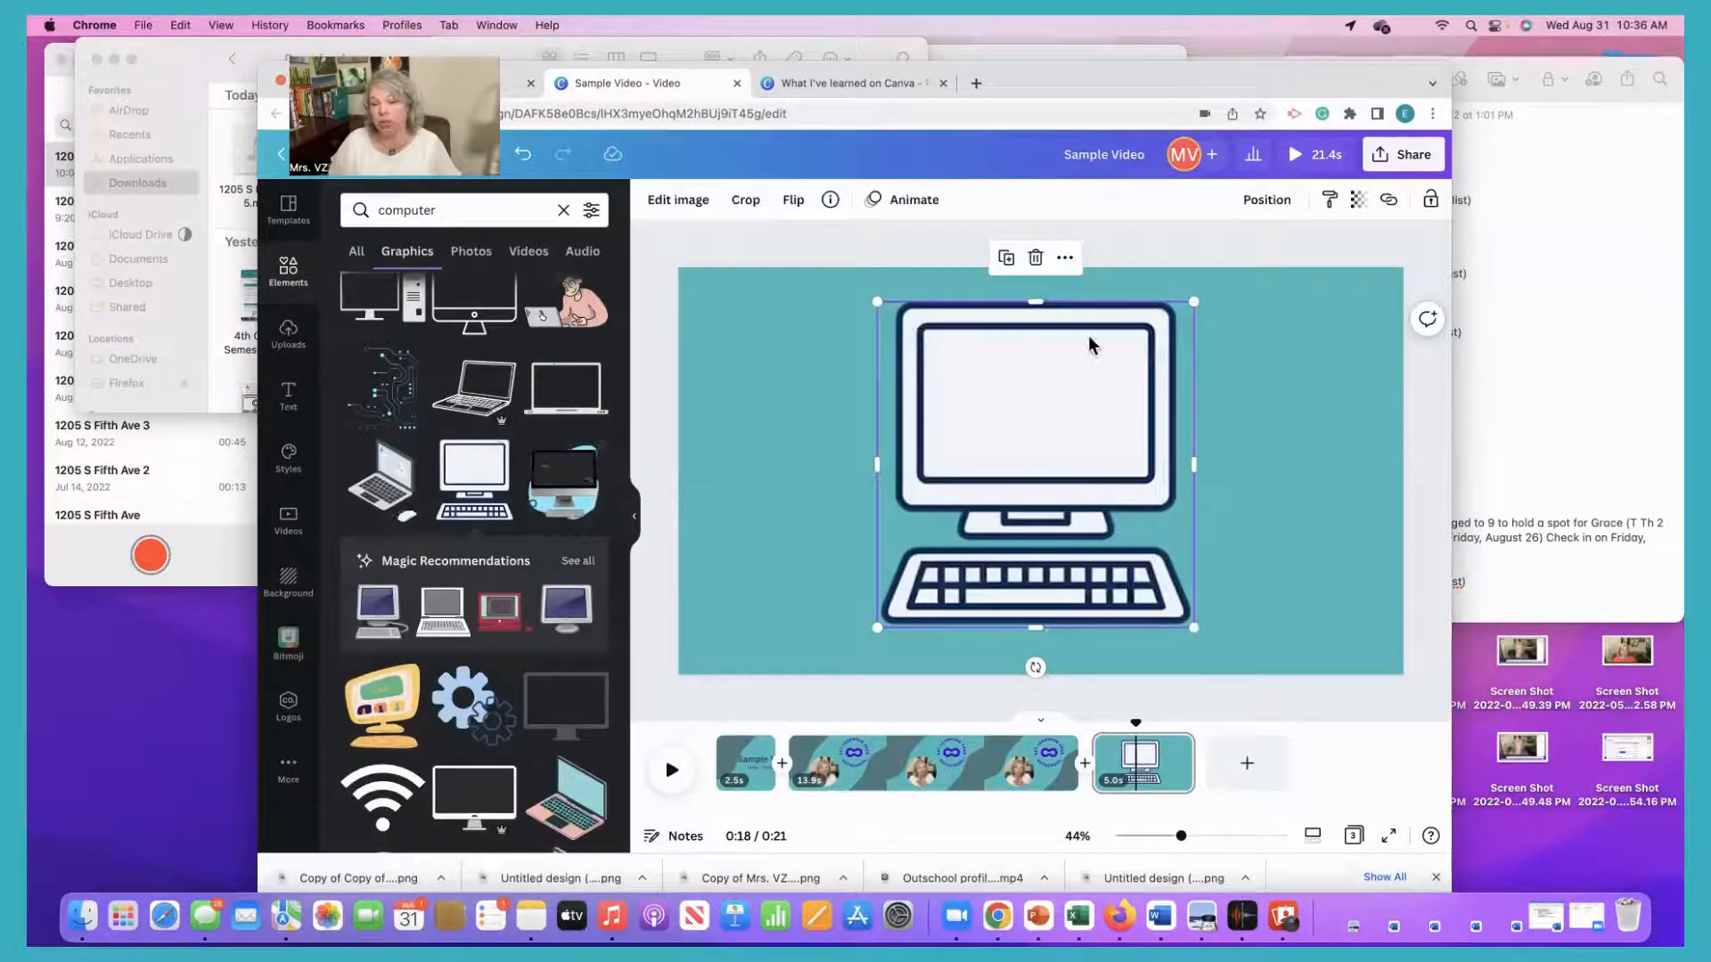
left_click(1285, 431)
left_click_drag(1092, 382, 1246, 377)
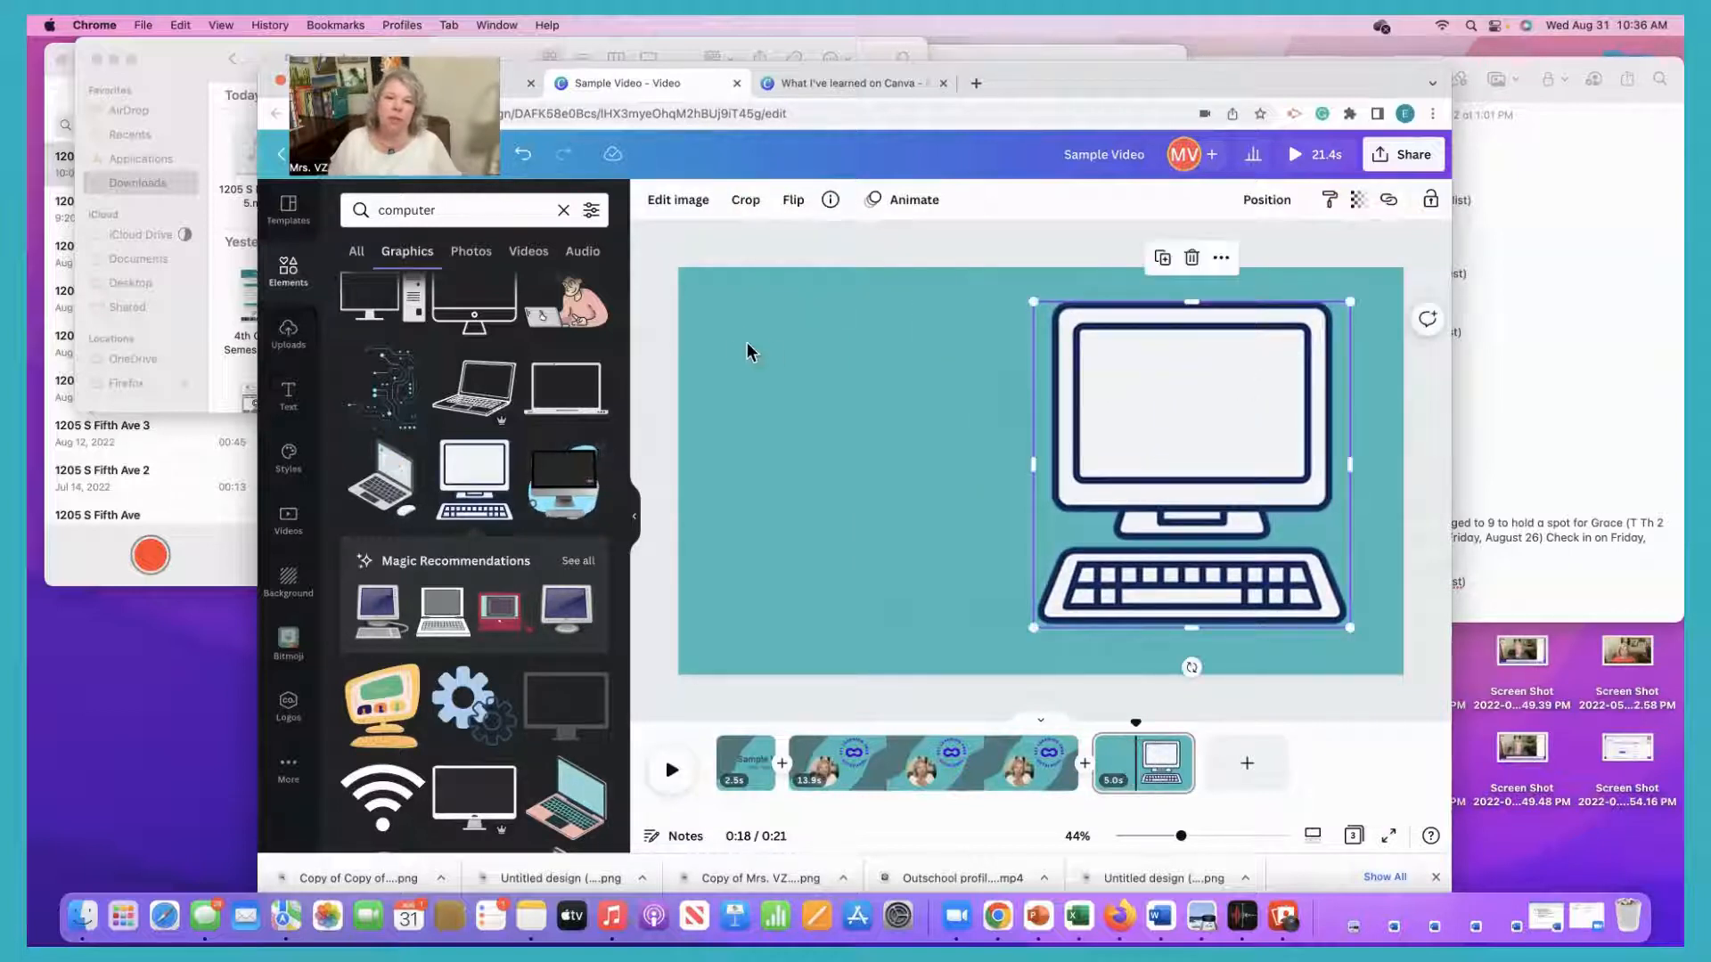
Add a subheading text box to page 3, move it to the upper left beside the computer, and make it a bulleted list.
left_click(291, 410)
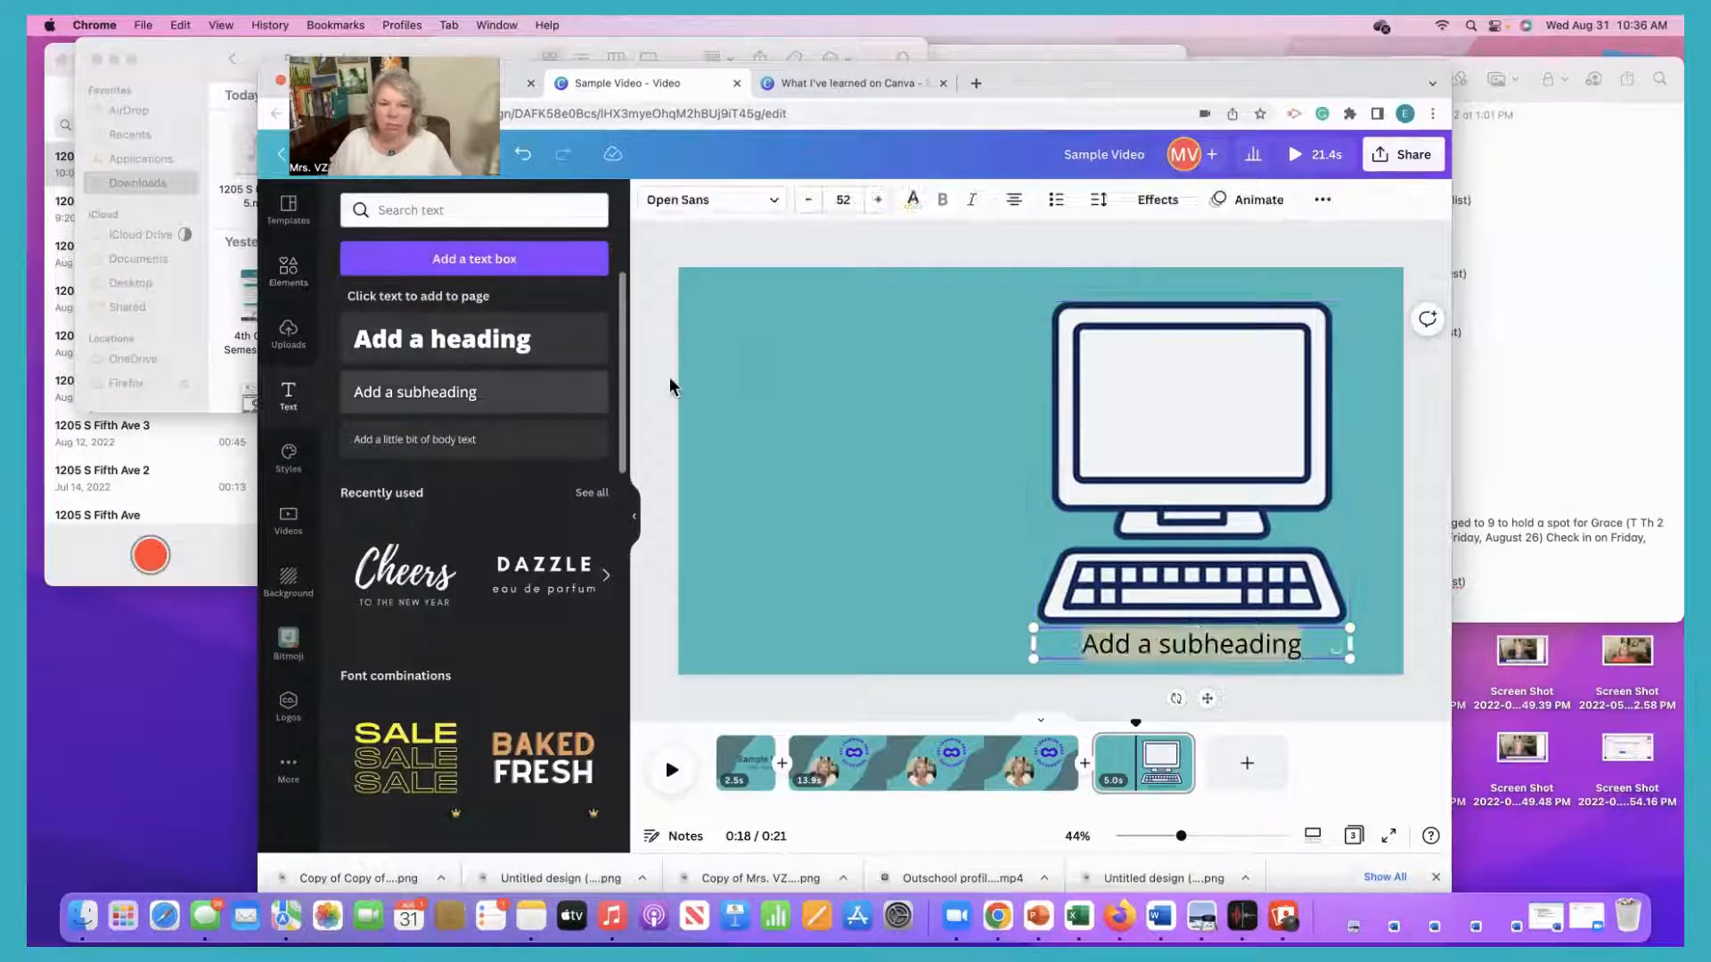
left_click(1275, 651)
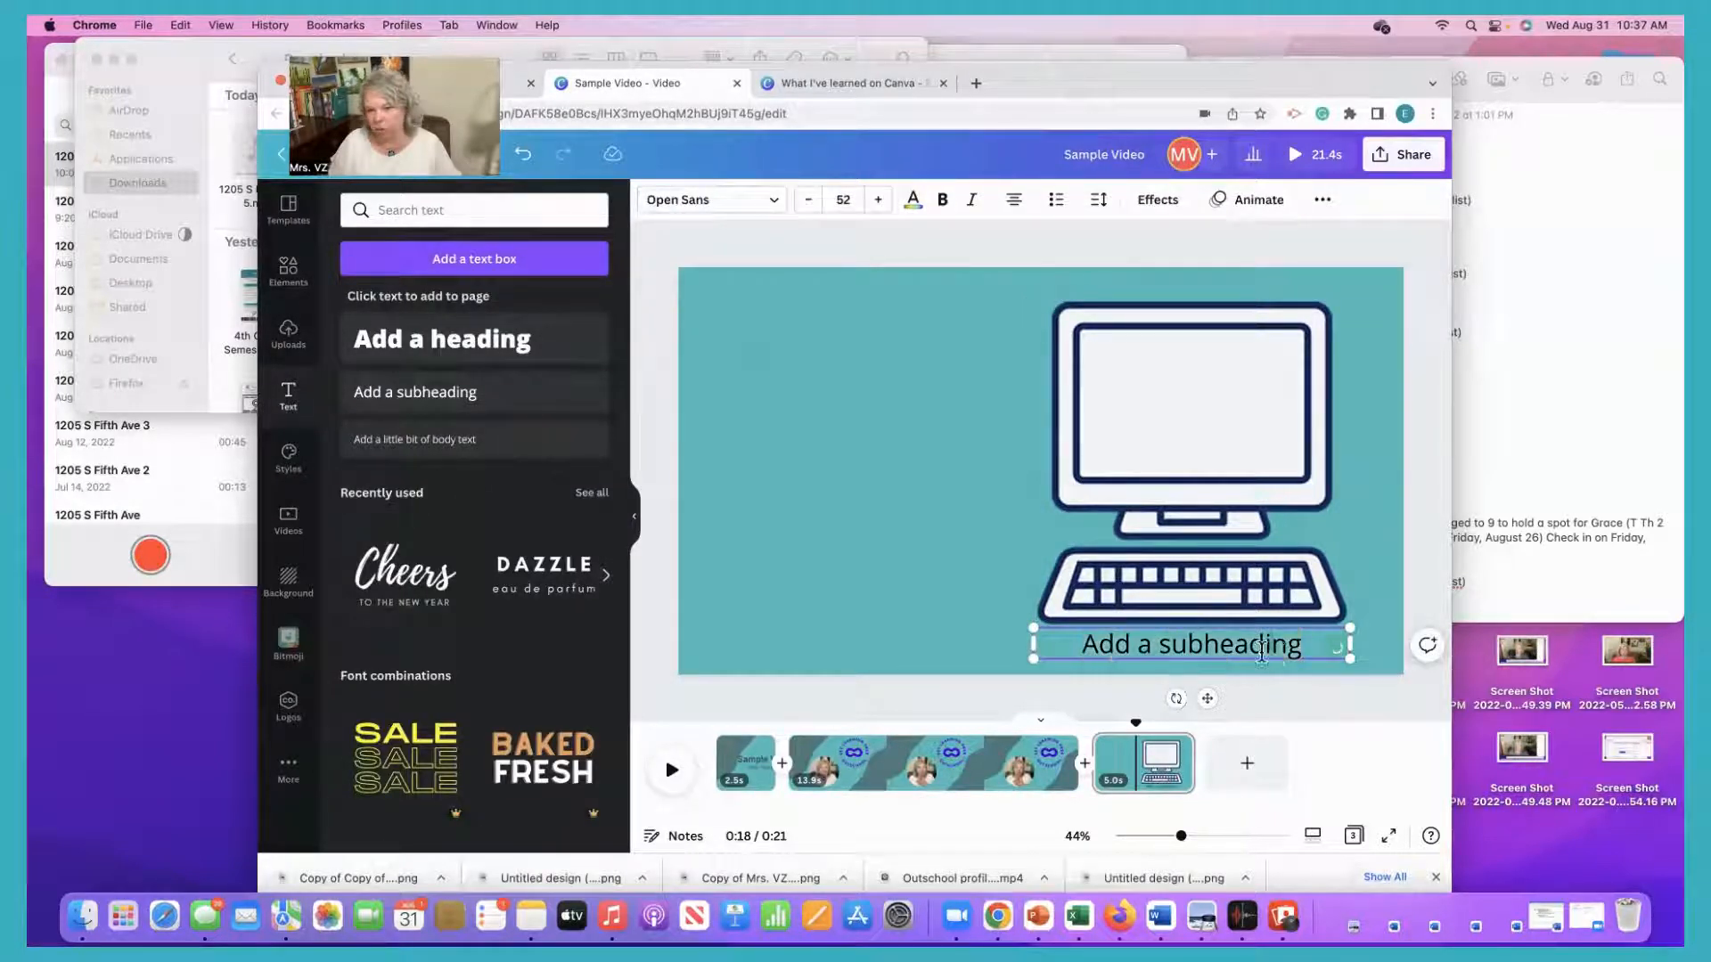
left_click_drag(1268, 657, 980, 364)
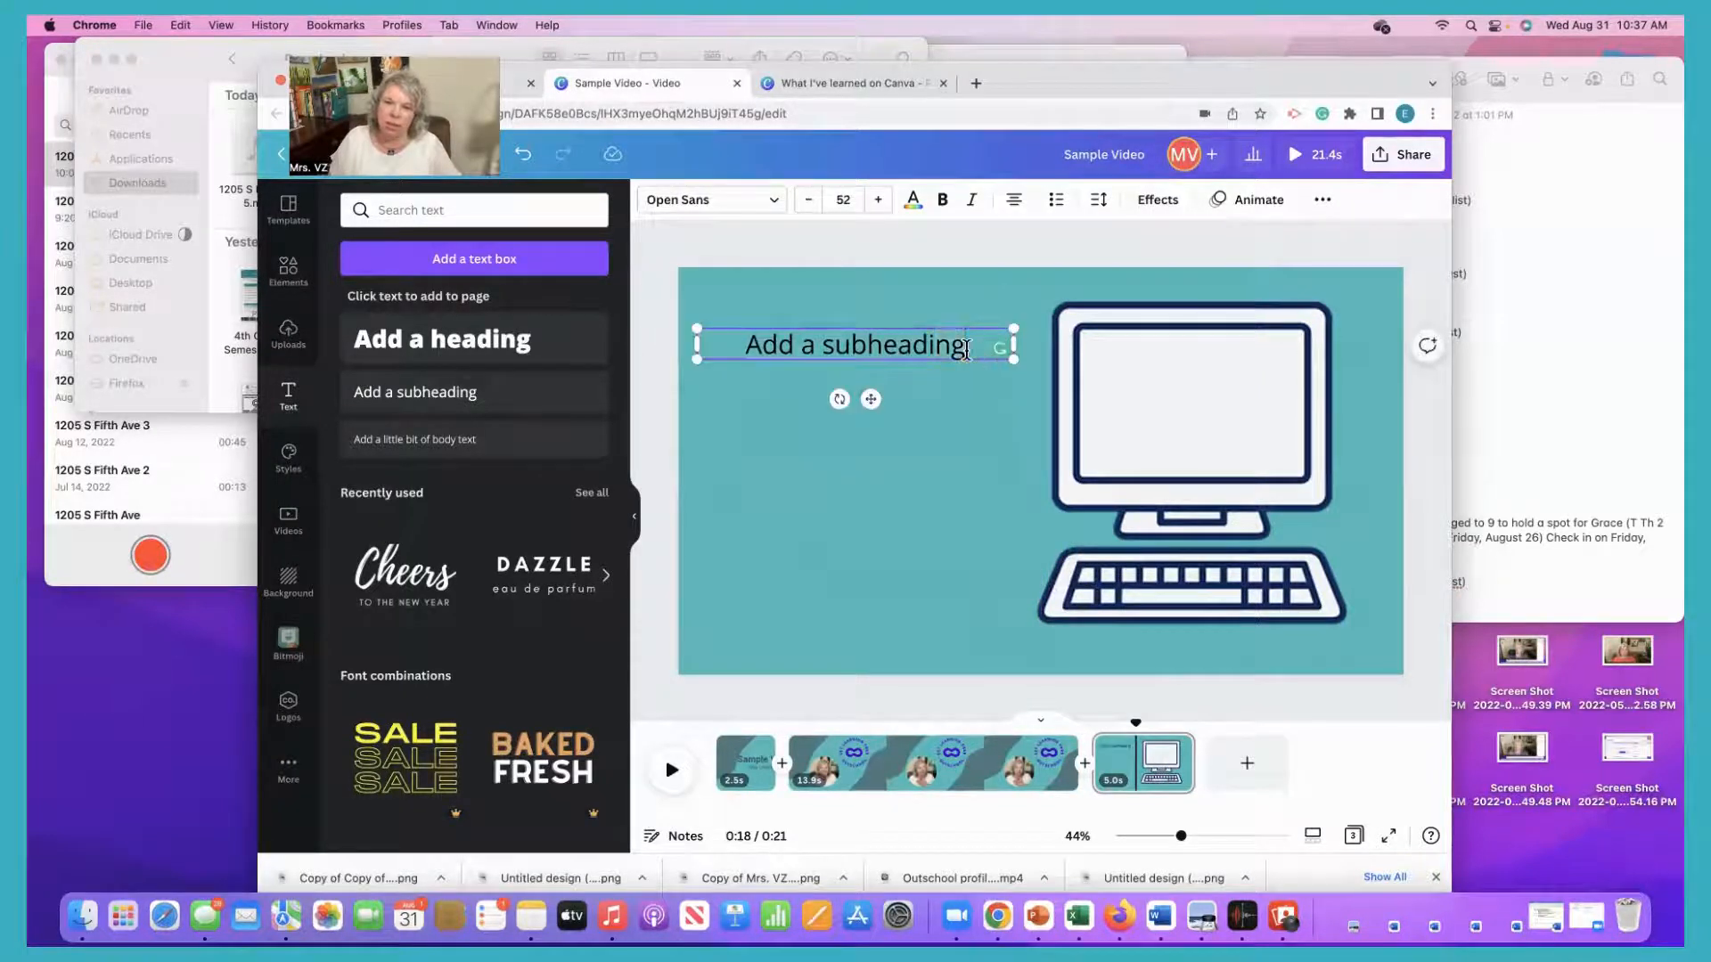
left_click(1058, 204)
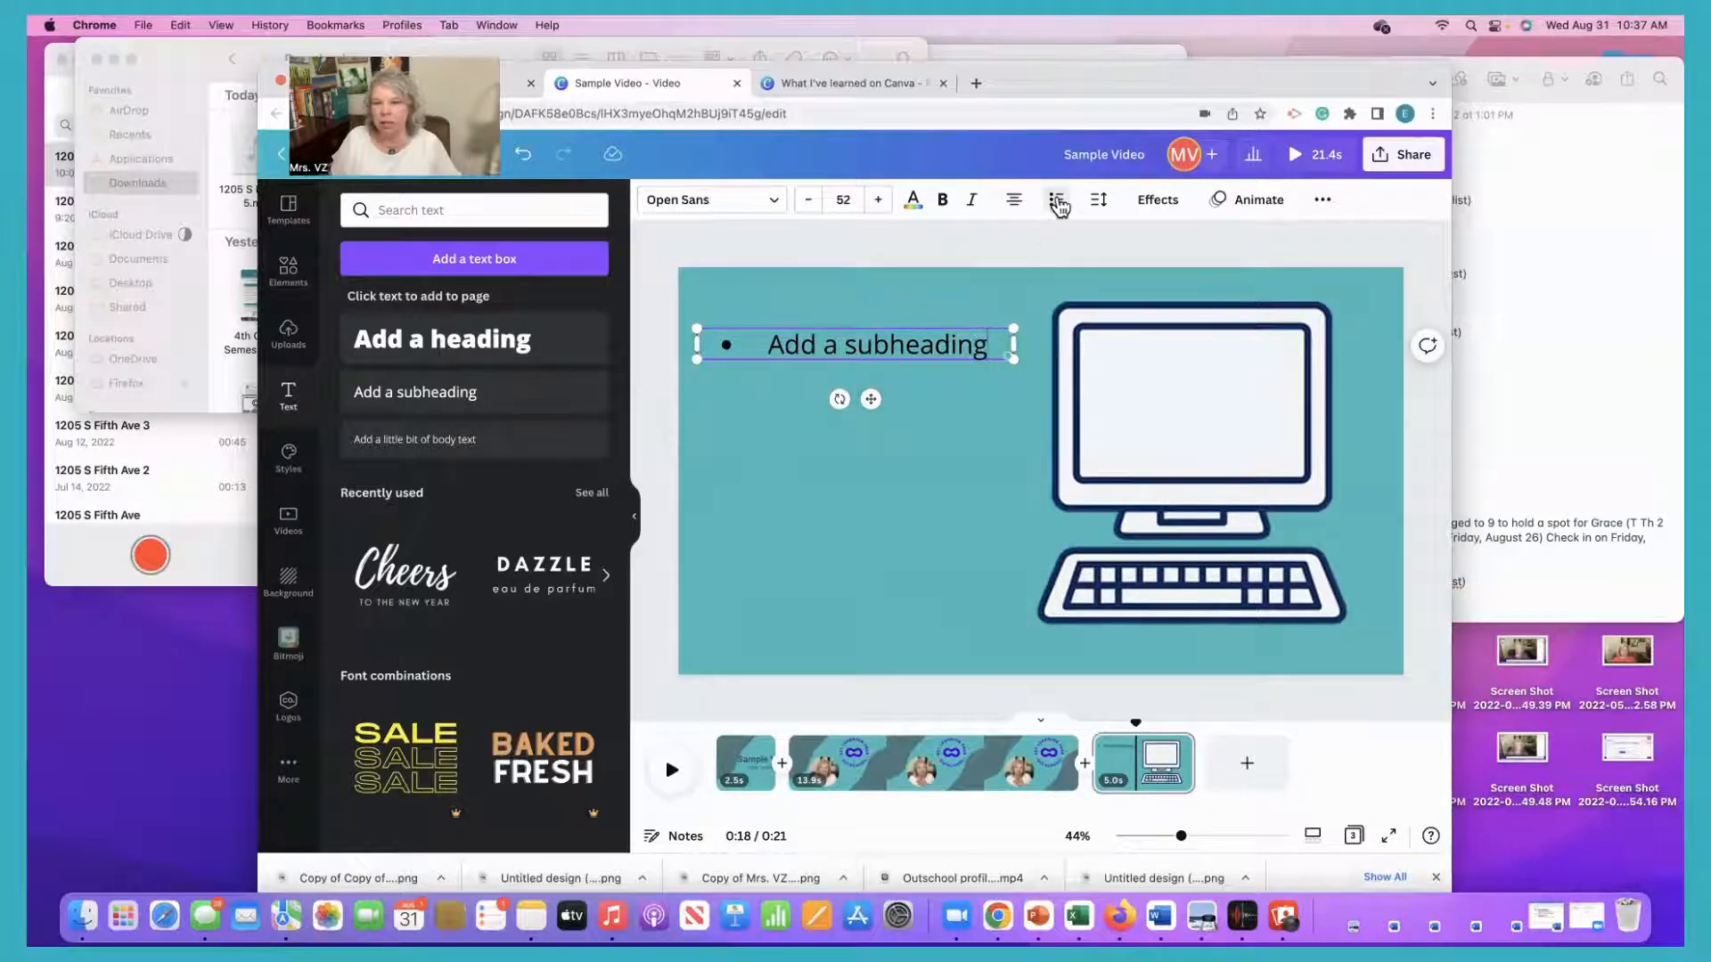
Replace the placeholder text of the first bullet with "Log into Outschool".
left_click_drag(991, 343, 805, 346)
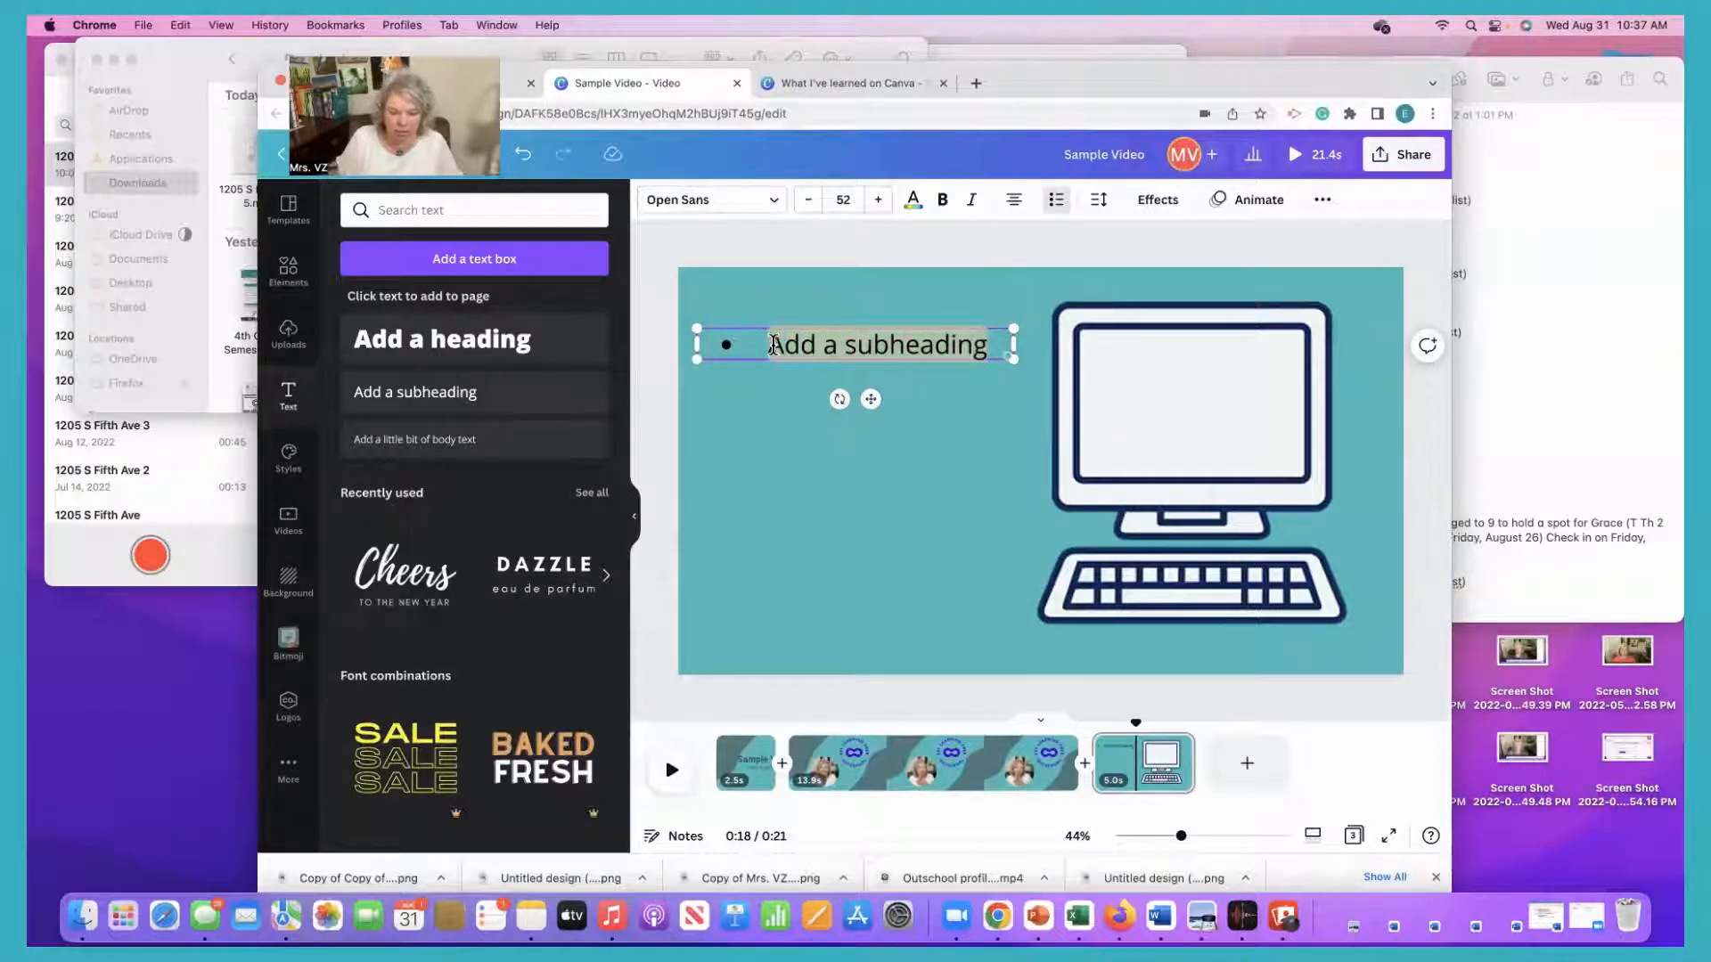
key("BackSpace")
type("log into Outschool")
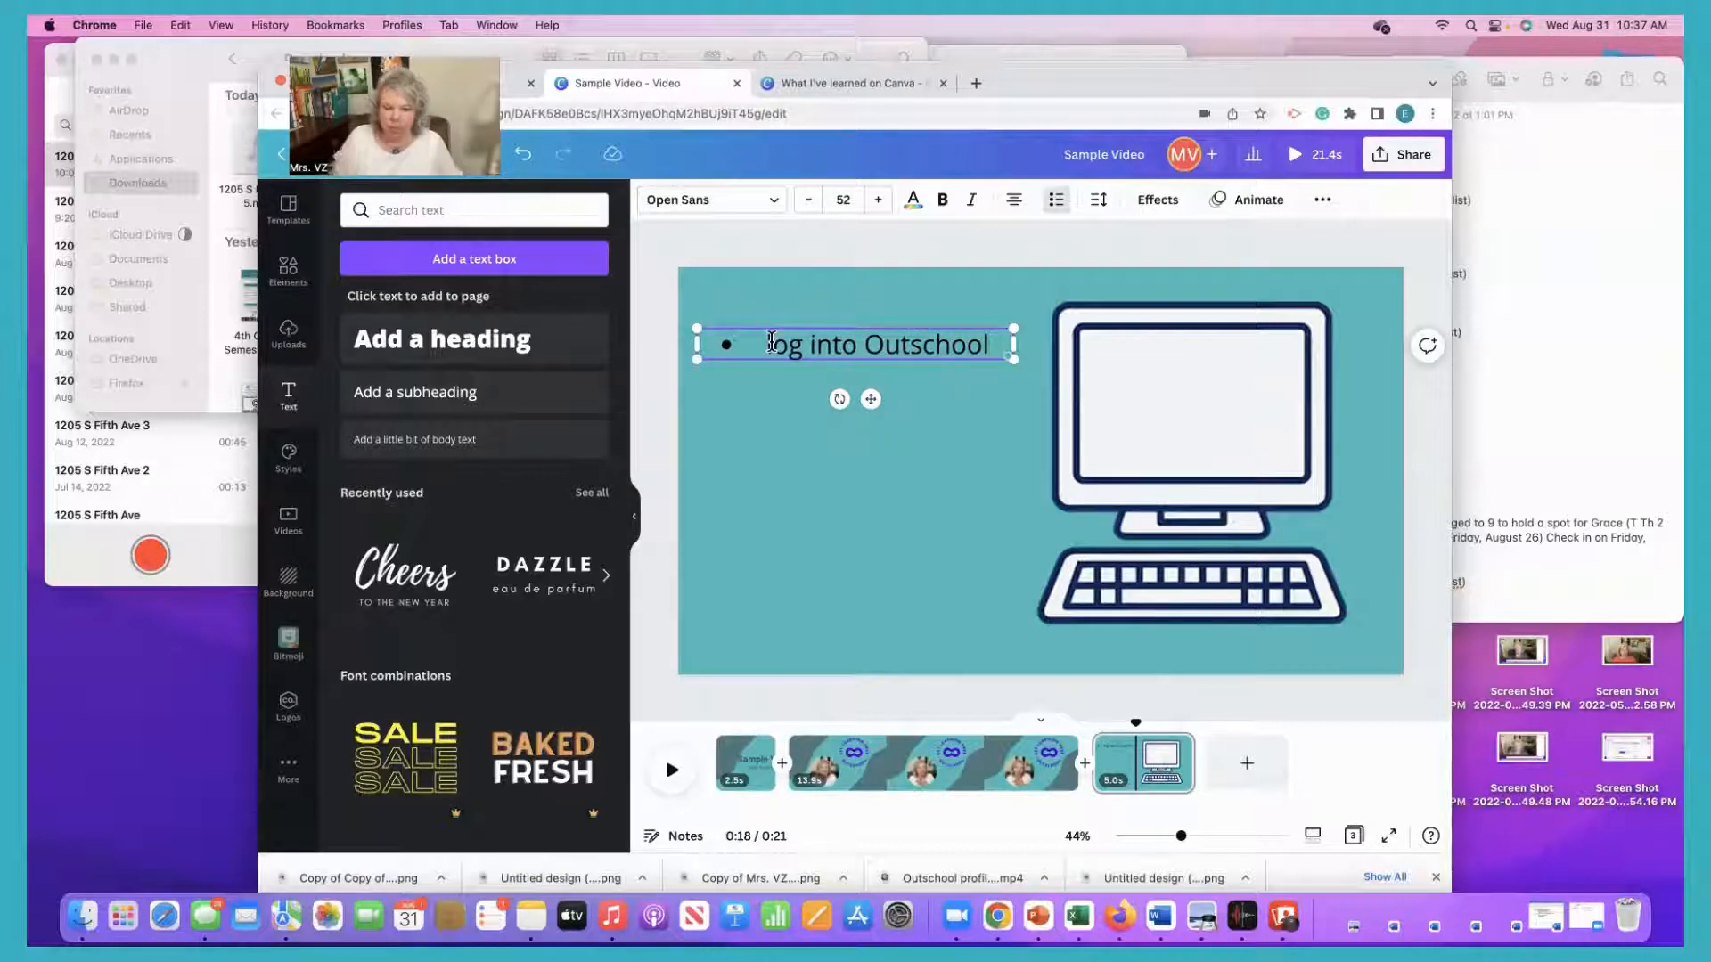
key("BackSpace")
type("L")
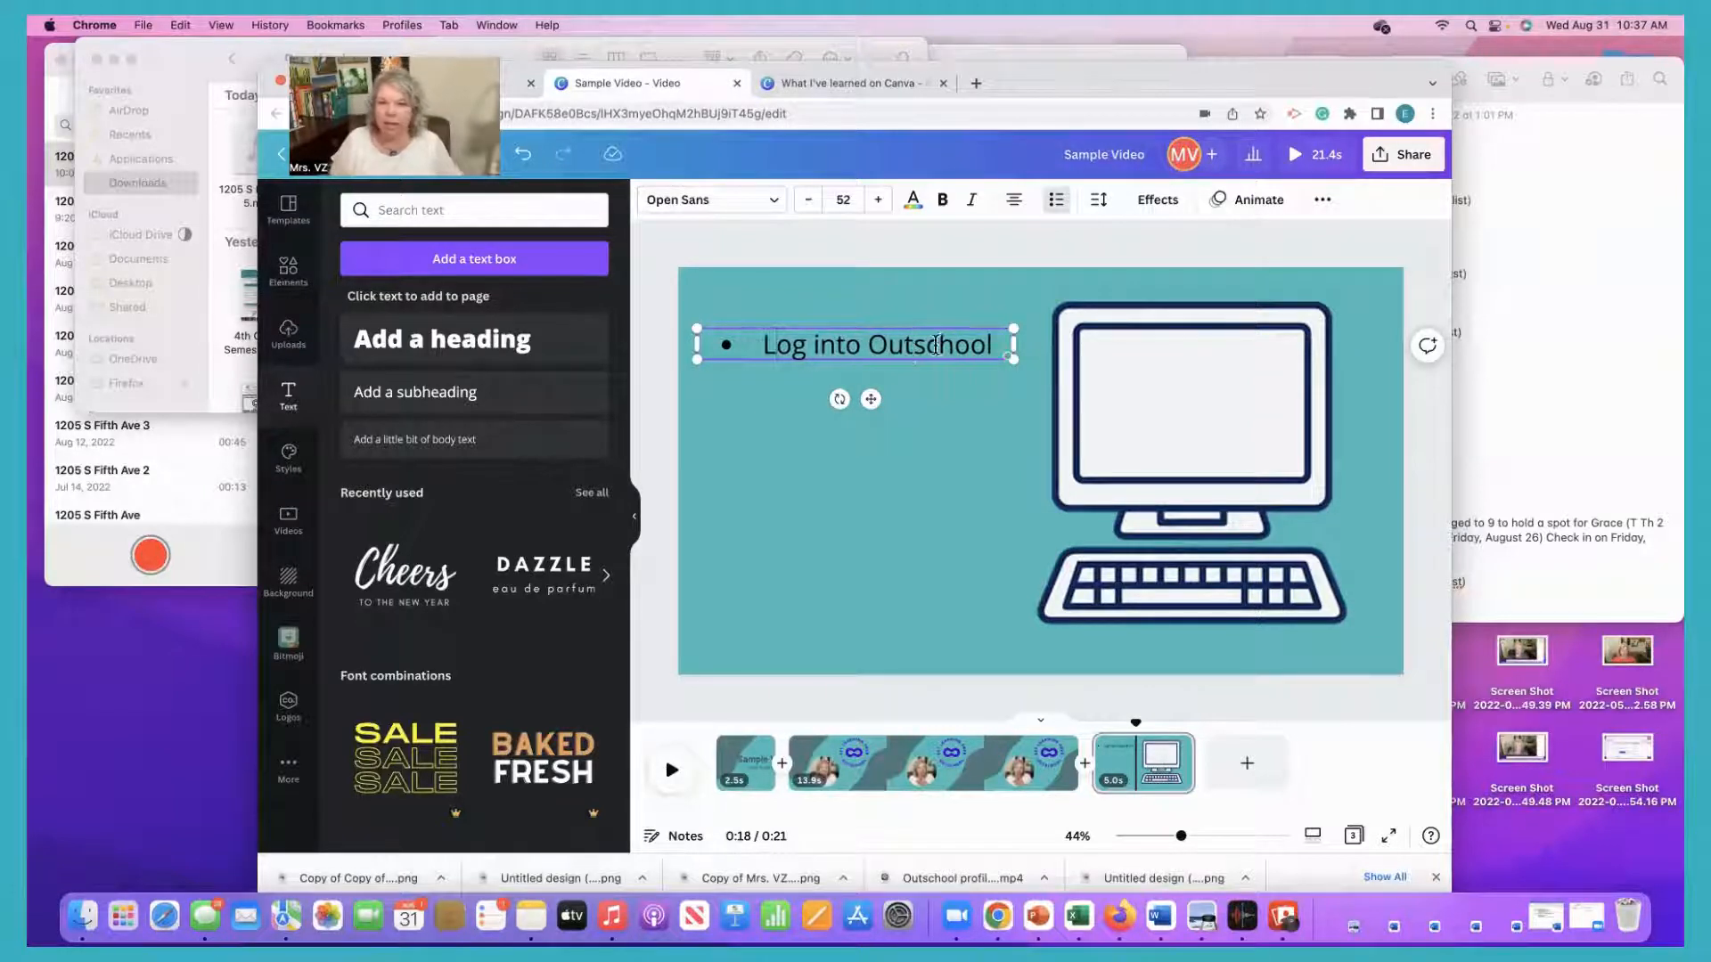
Add the bullets "Find you list of classes" and "Click on your upcoming class" below the first one.
key("Return")
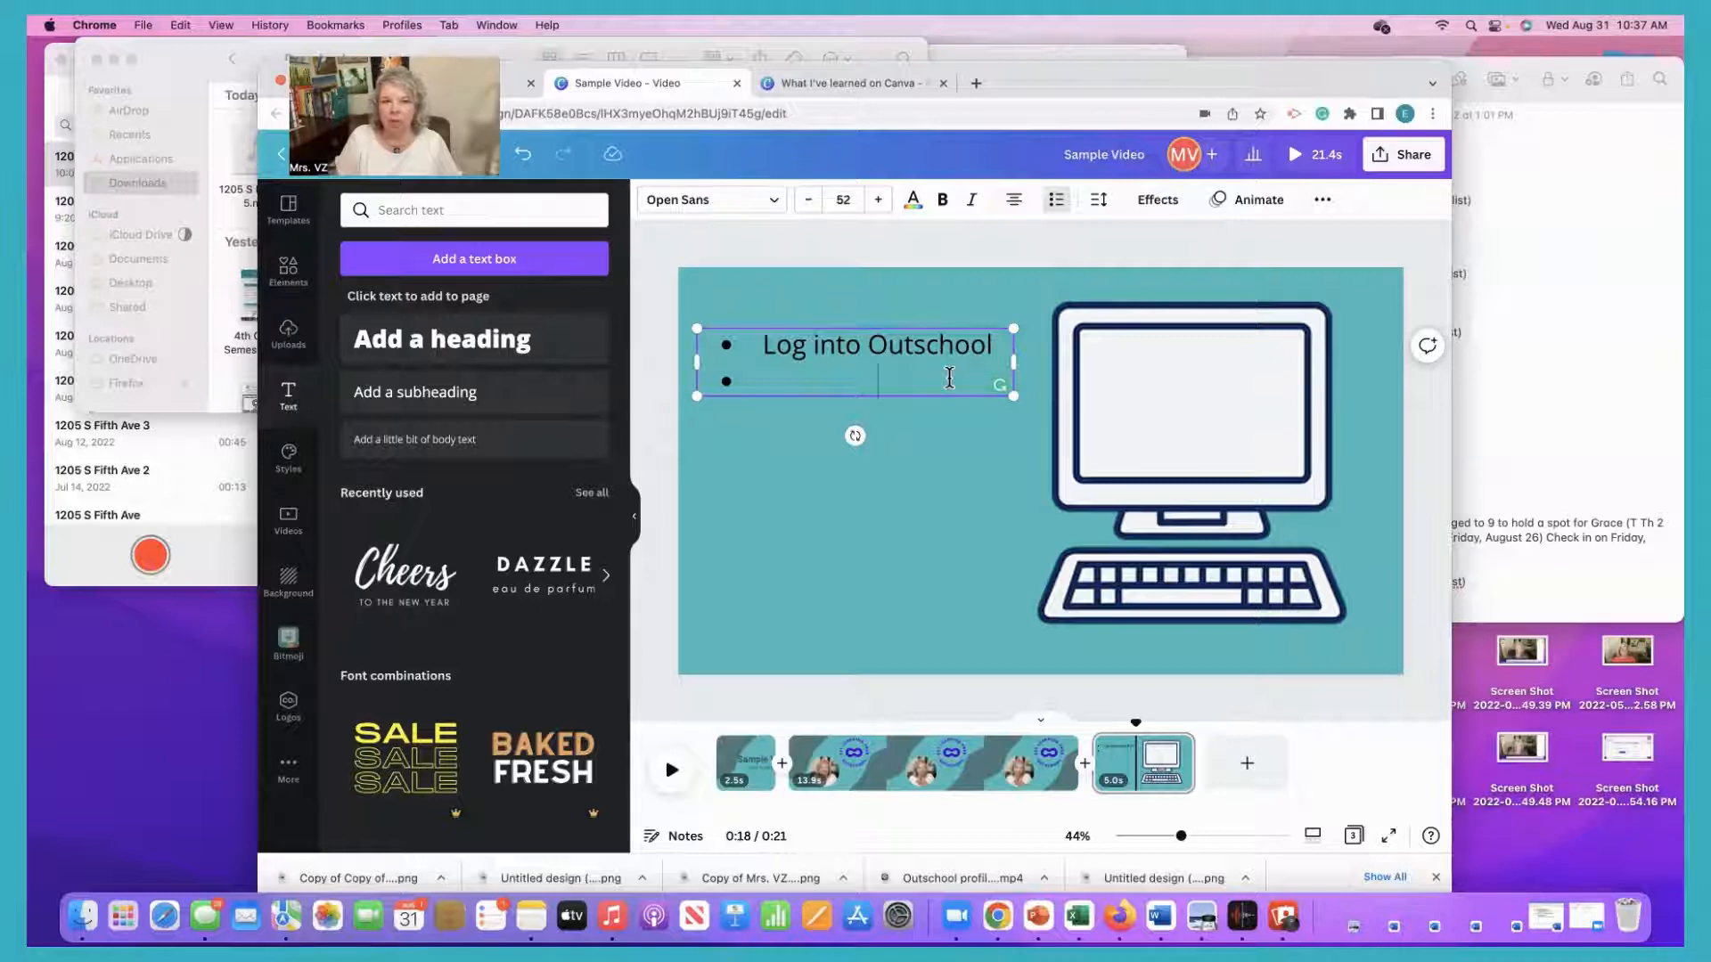
type("ou list of")
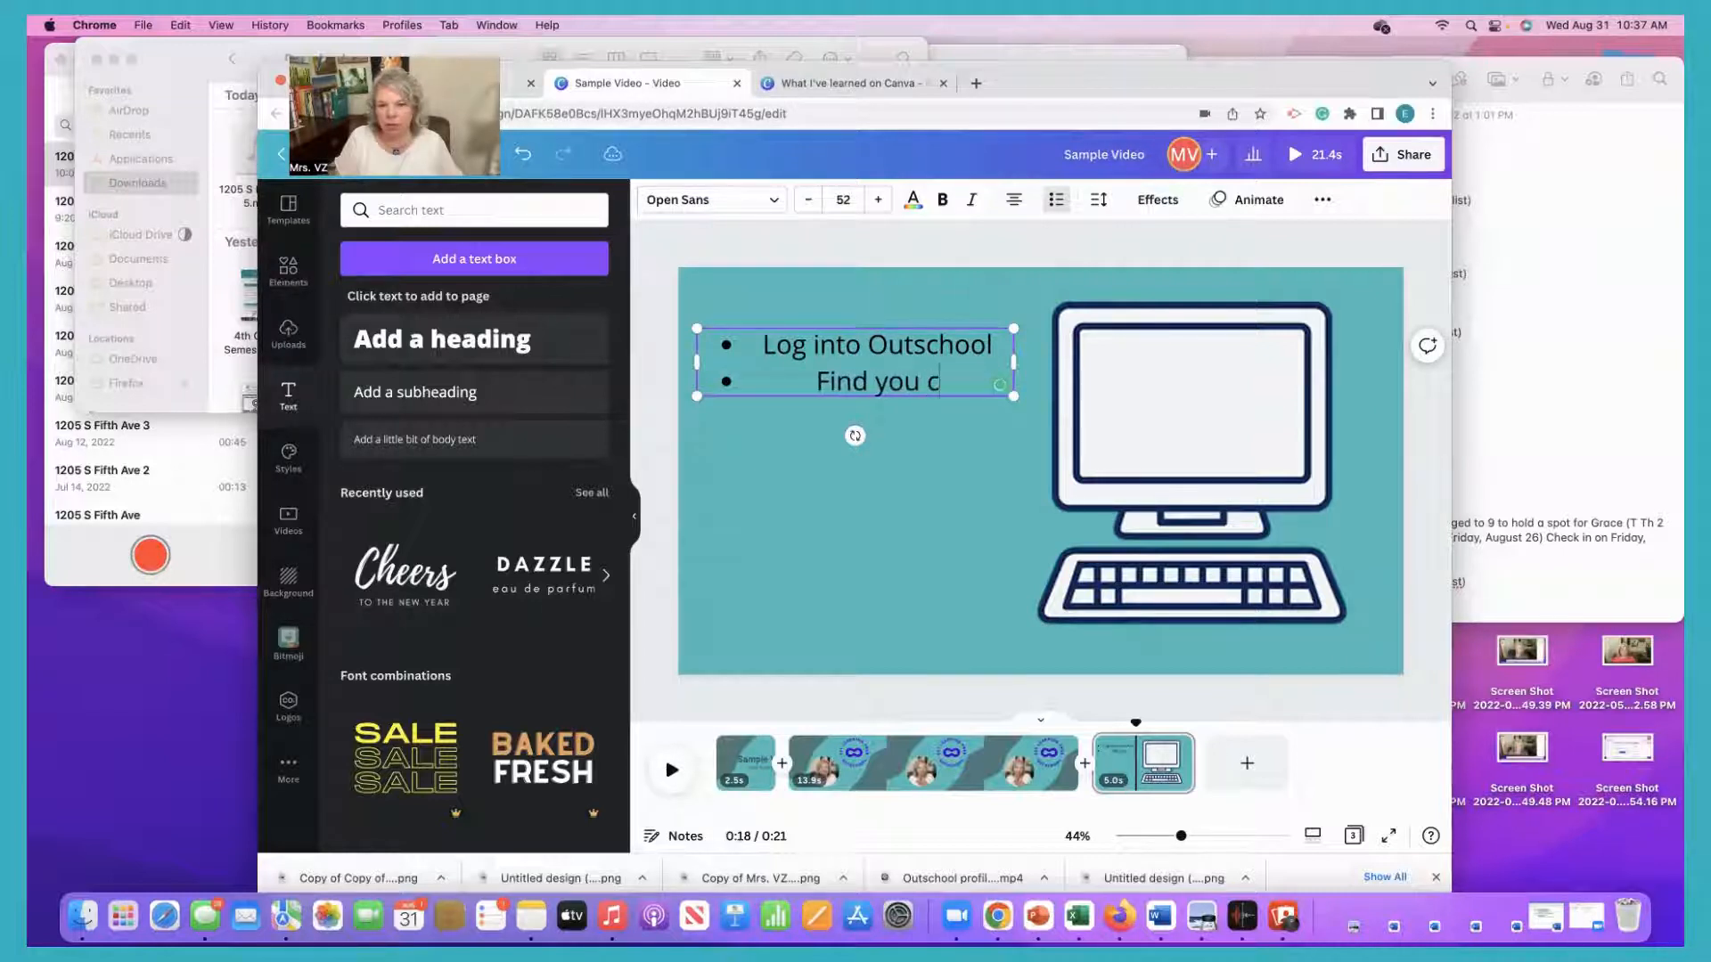
type(" classes")
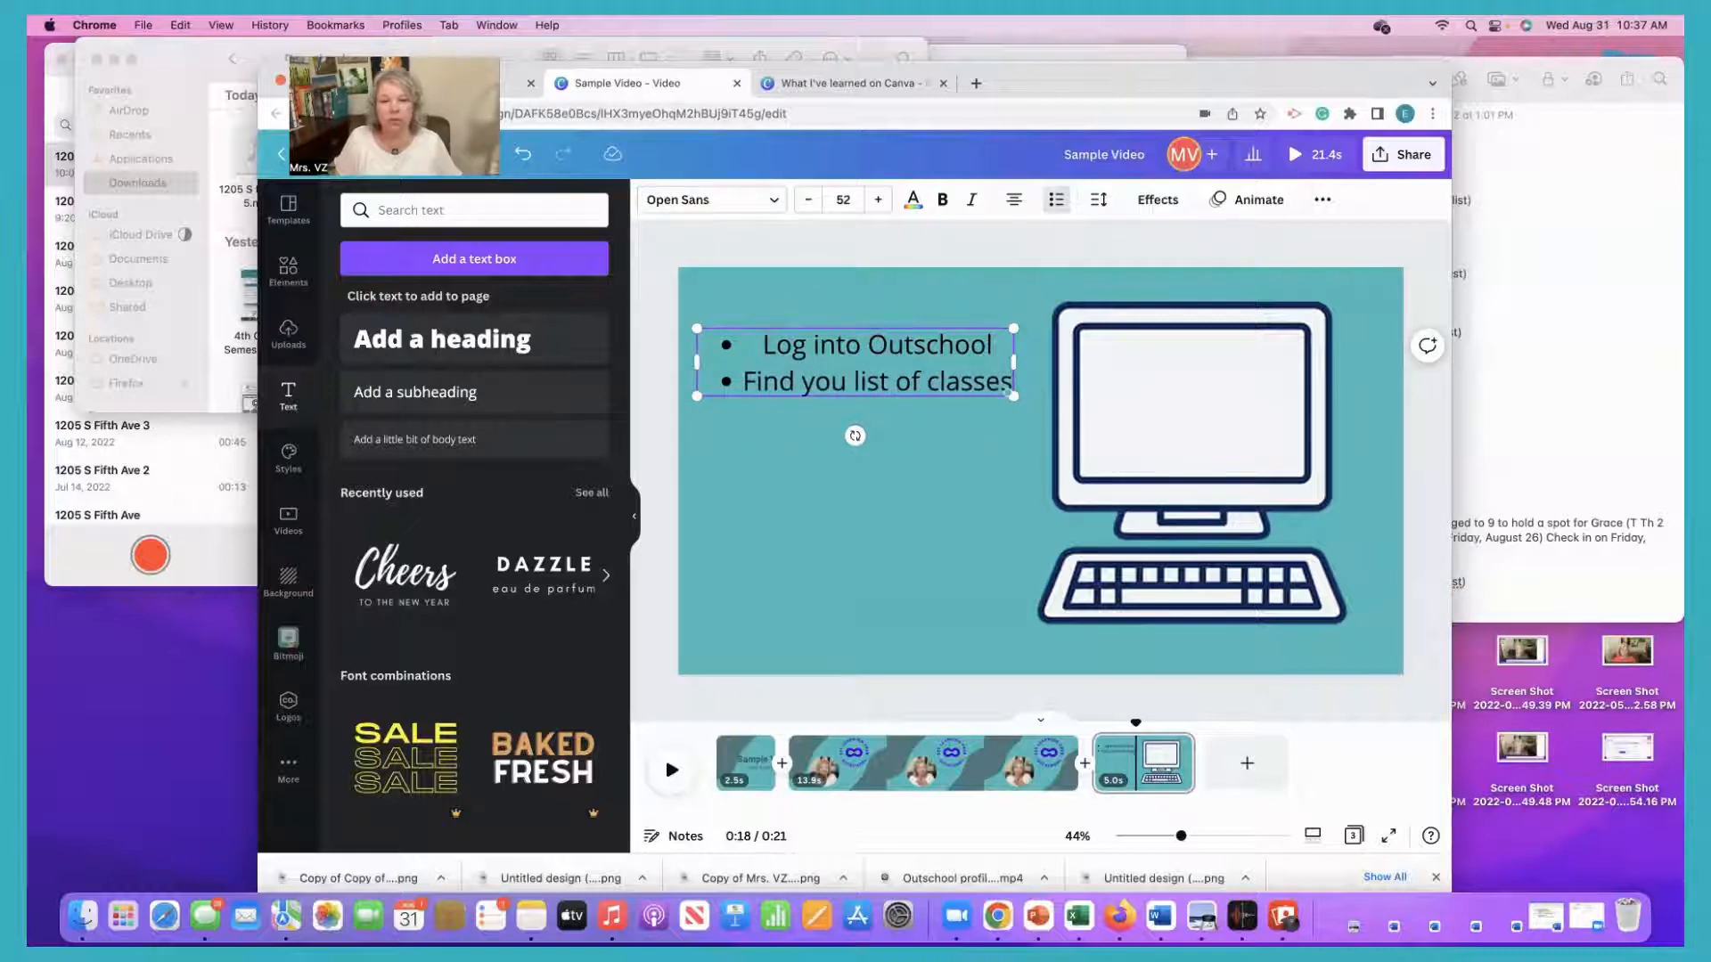
key("Return")
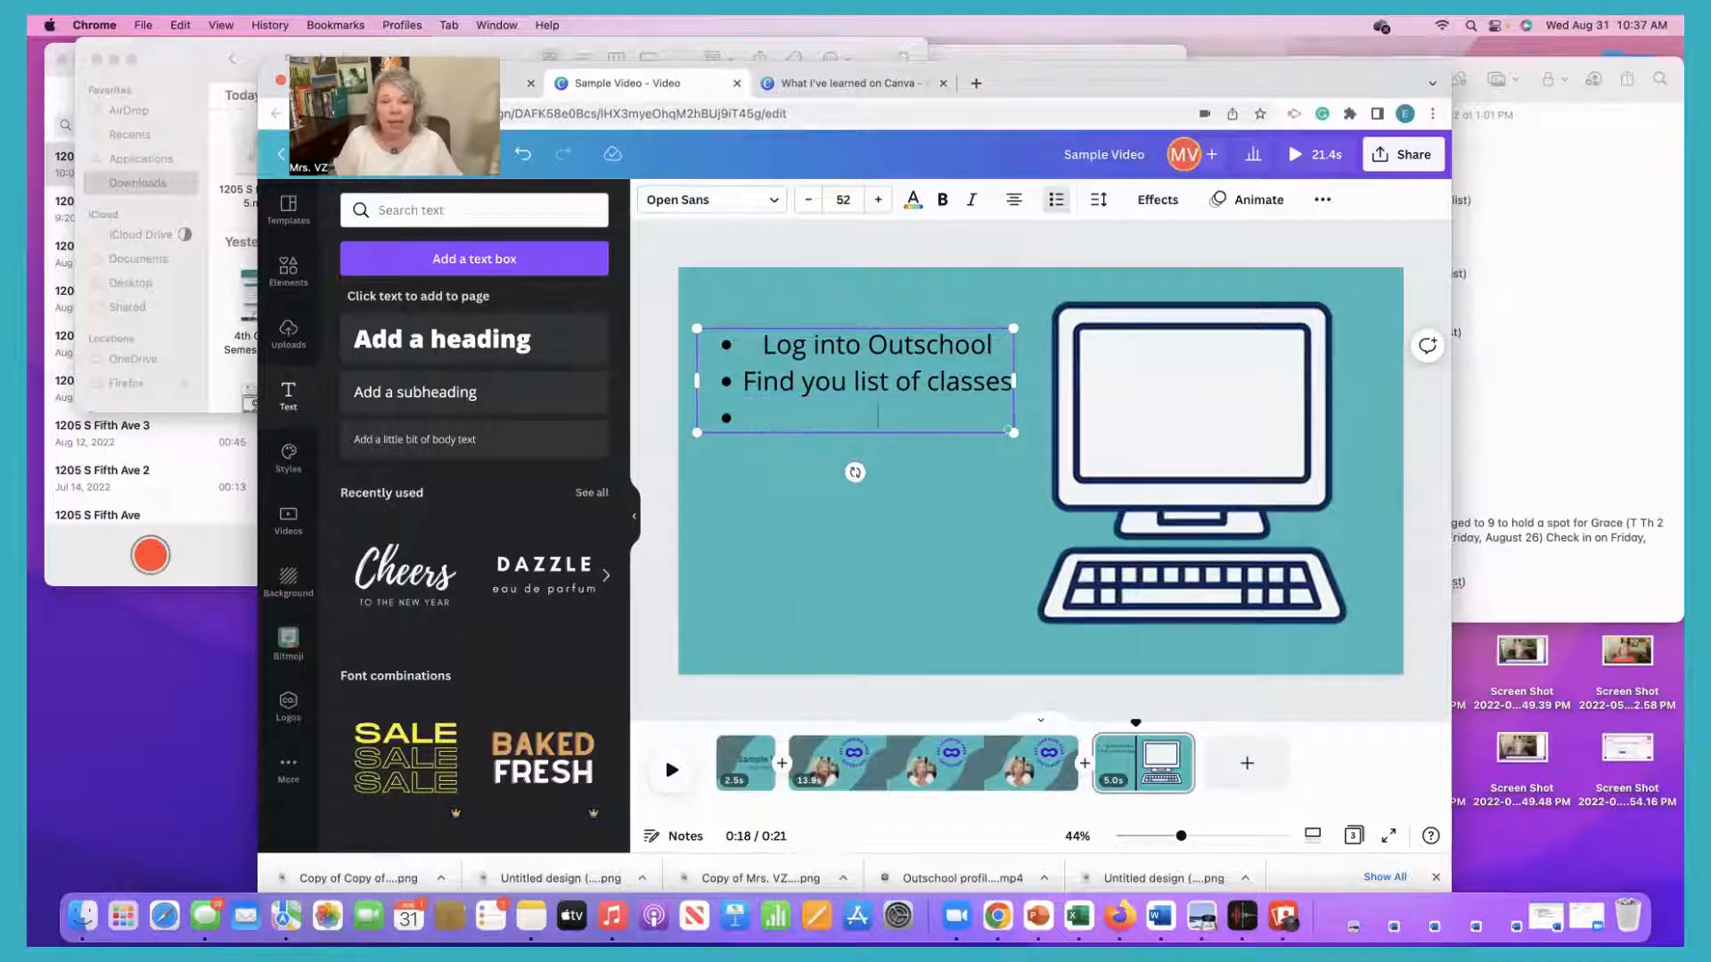
type("Click on your upco")
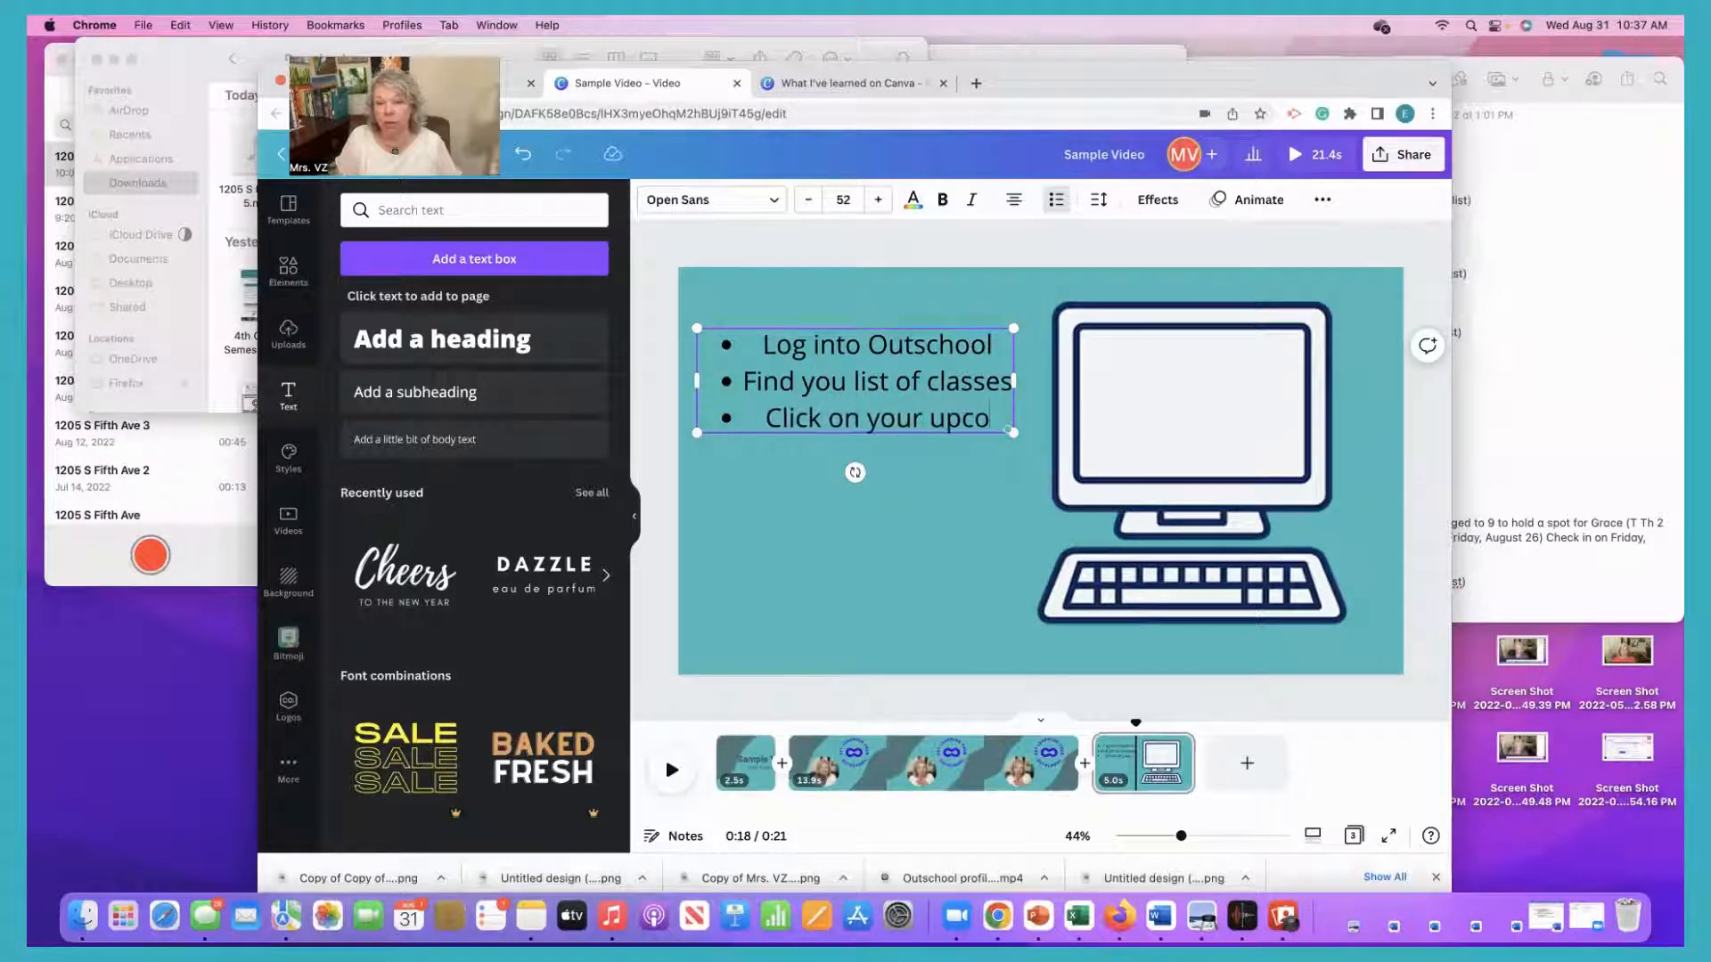
type("ming class")
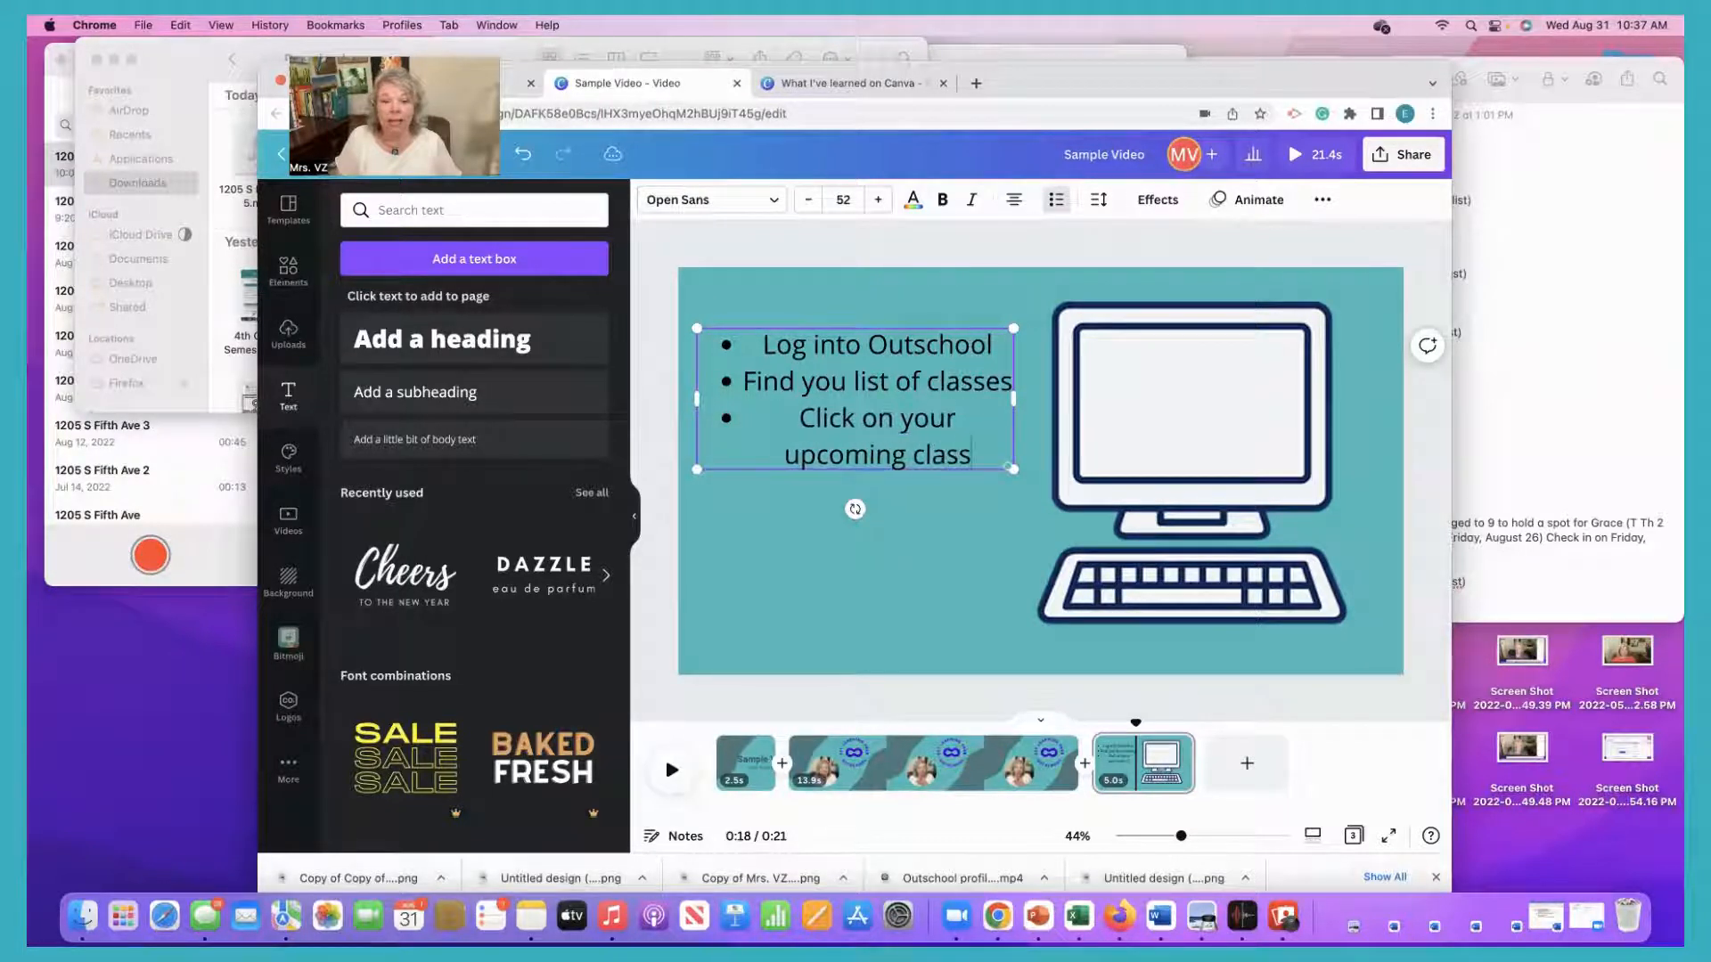
Widen the bulleted text box to about 891 and set the font size of all its text to 44.
mouse_move(1020, 395)
left_mouse_down()
mouse_move(1097, 409)
mouse_move(1021, 407)
mouse_move(1057, 401)
mouse_move(1038, 398)
left_mouse_up()
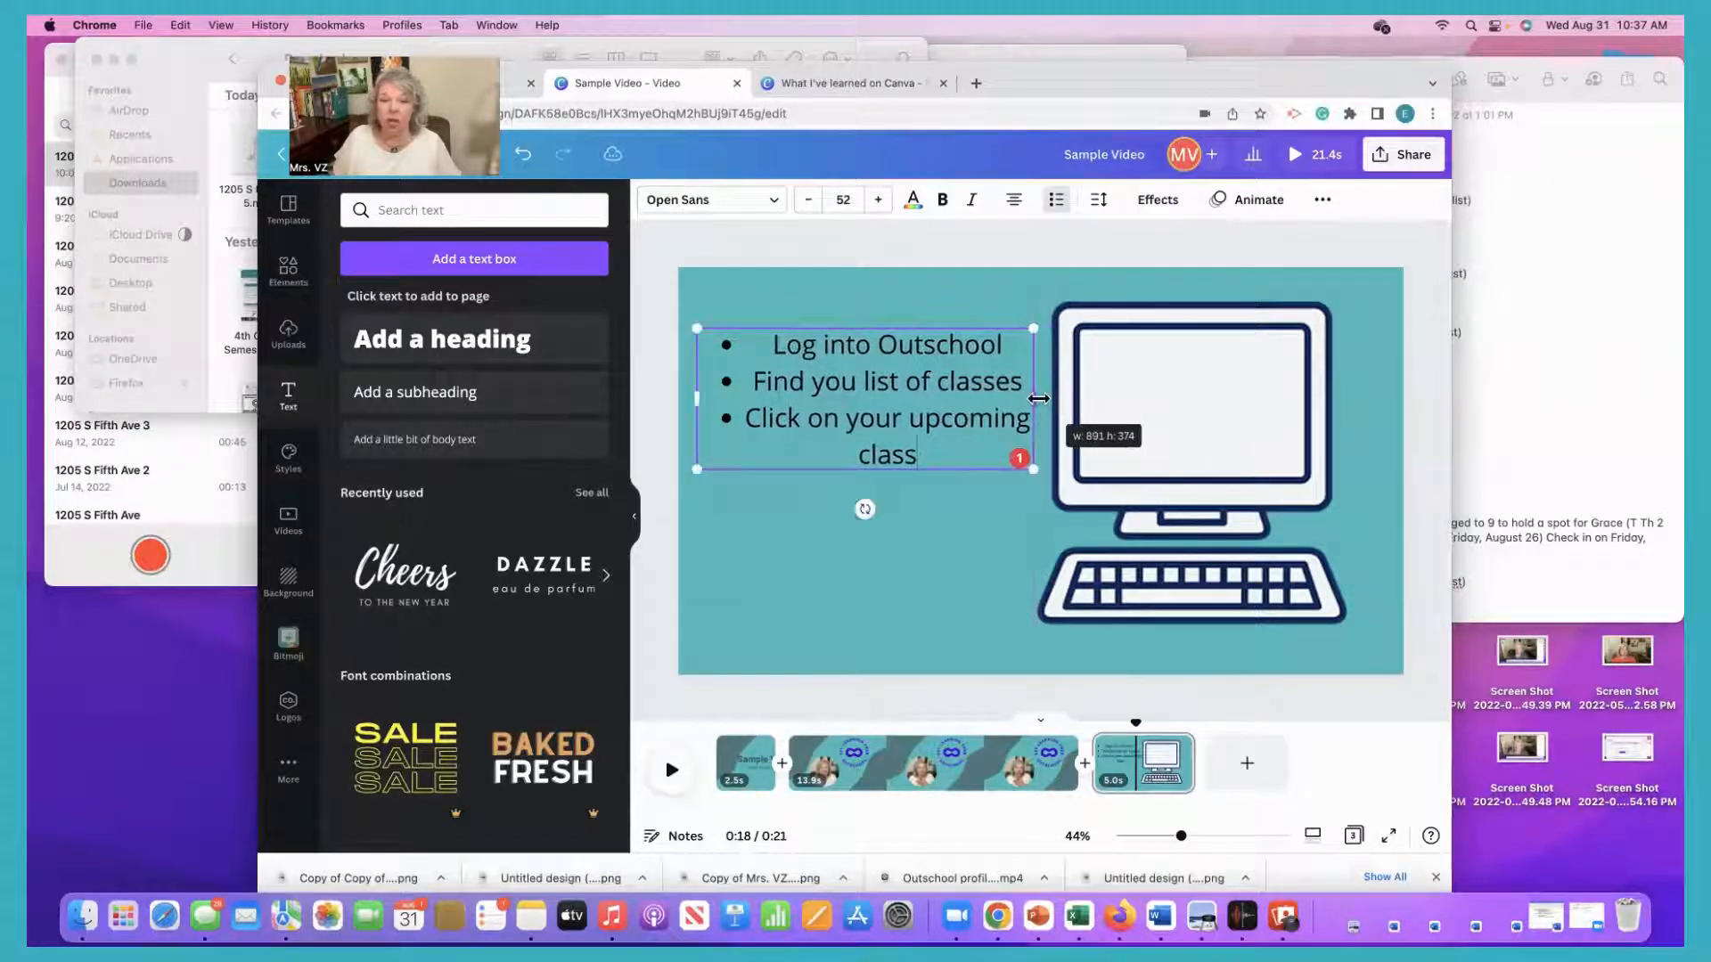
left_click_drag(931, 458, 755, 341)
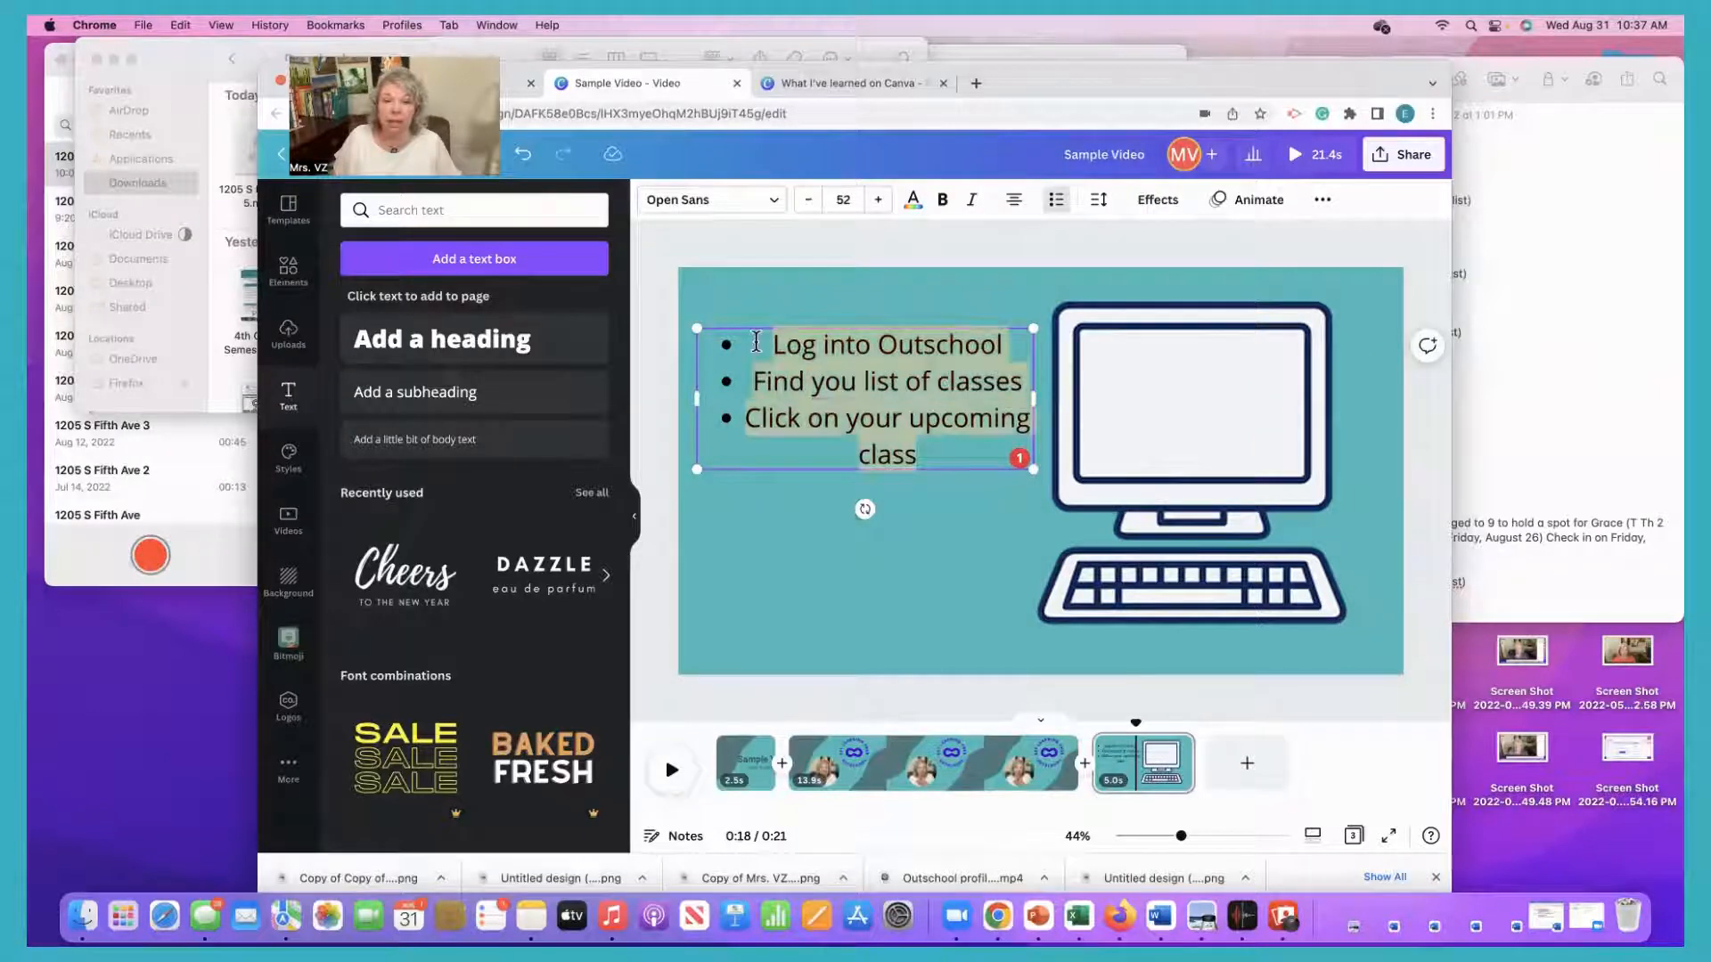
left_click(810, 200)
left_click(810, 199)
left_click(810, 199)
left_click(809, 199)
left_click(810, 199)
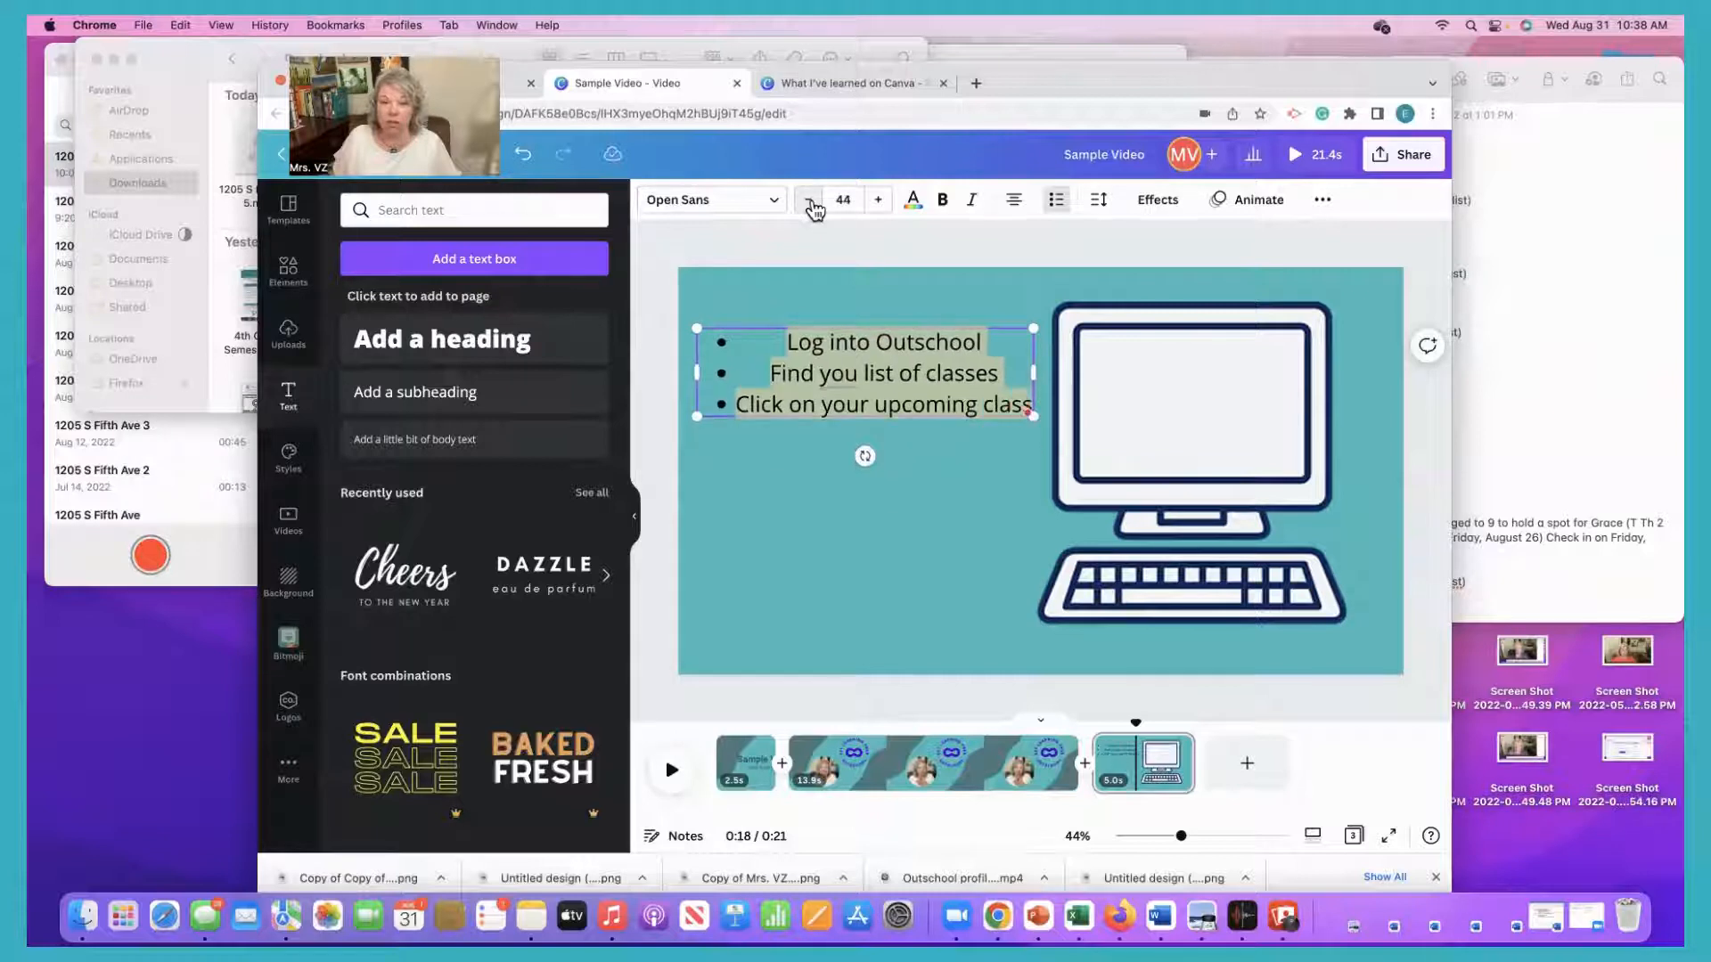
Left-align the list in a slightly wider text box and correct "you" to "your" in the second bullet.
left_click(1016, 200)
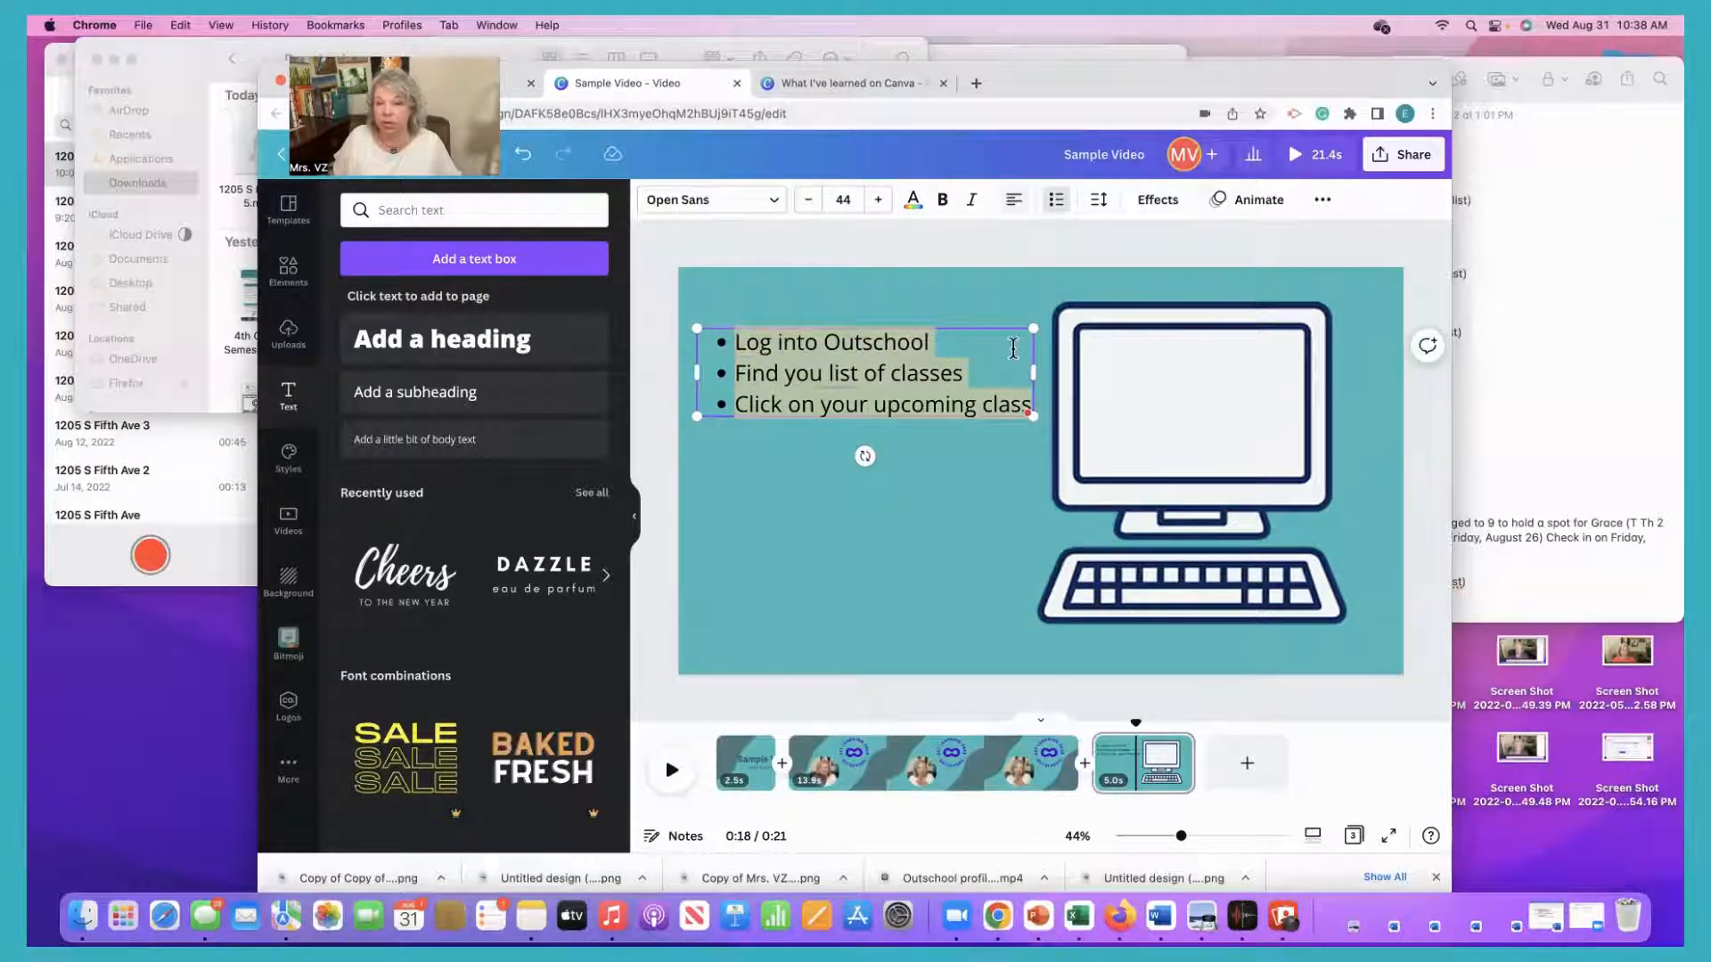
left_click_drag(1038, 372, 1048, 373)
mouse_move(803, 383)
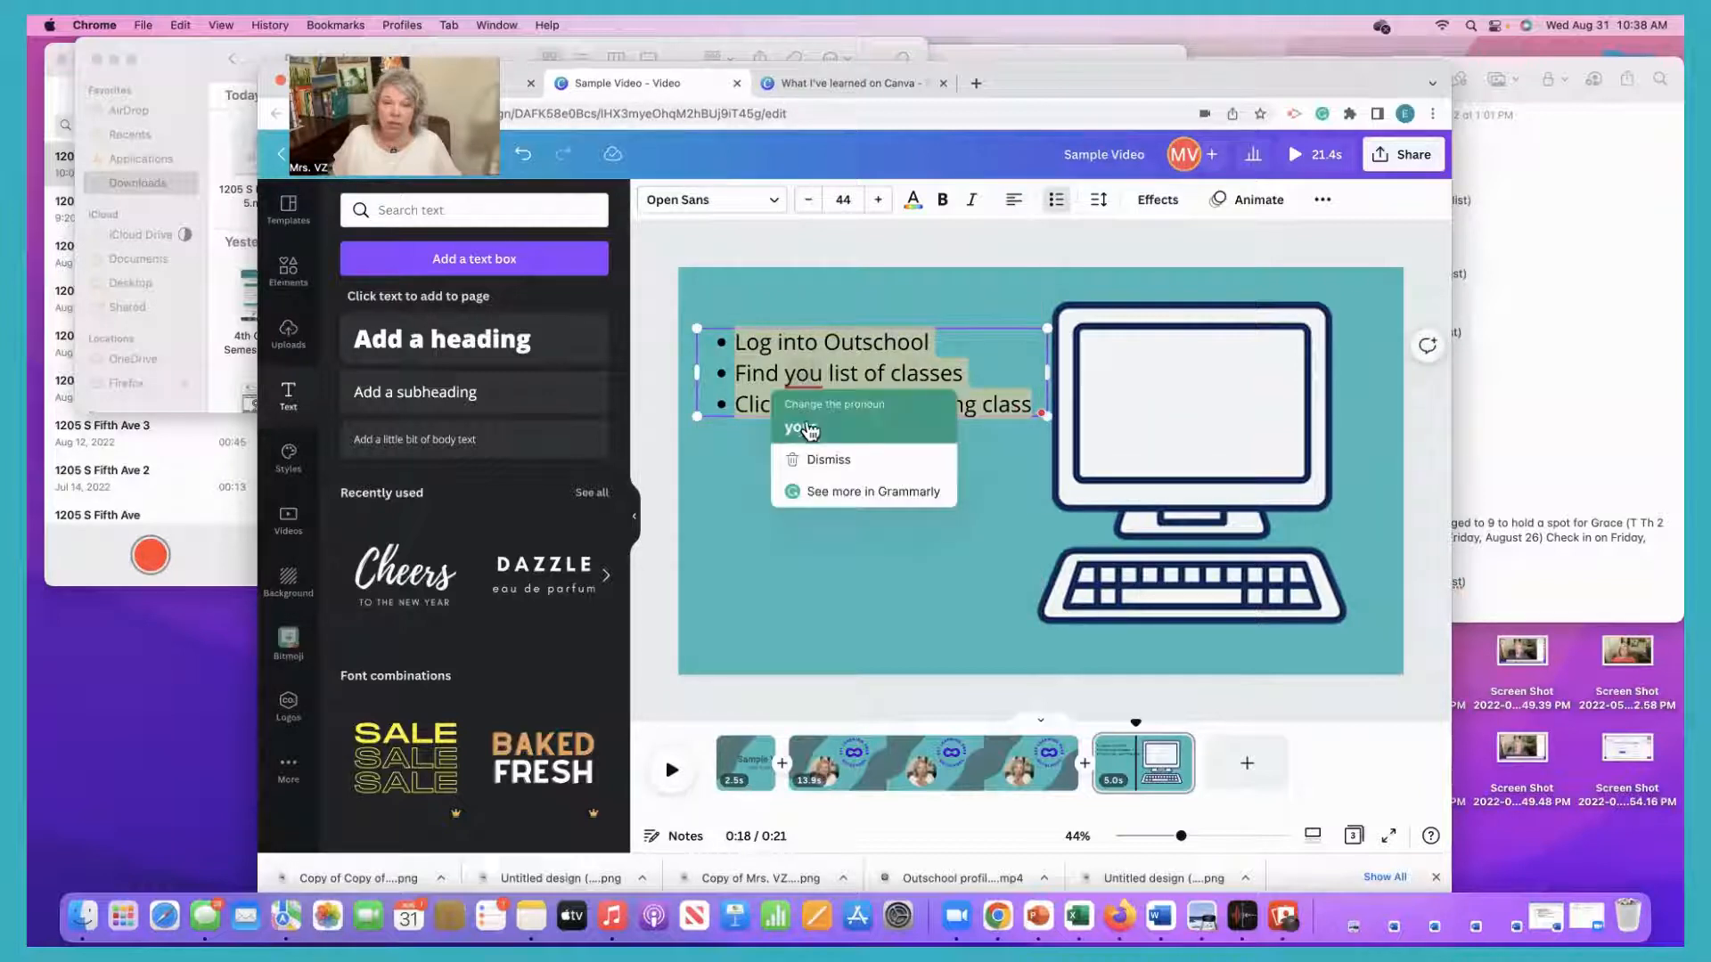
left_click(801, 428)
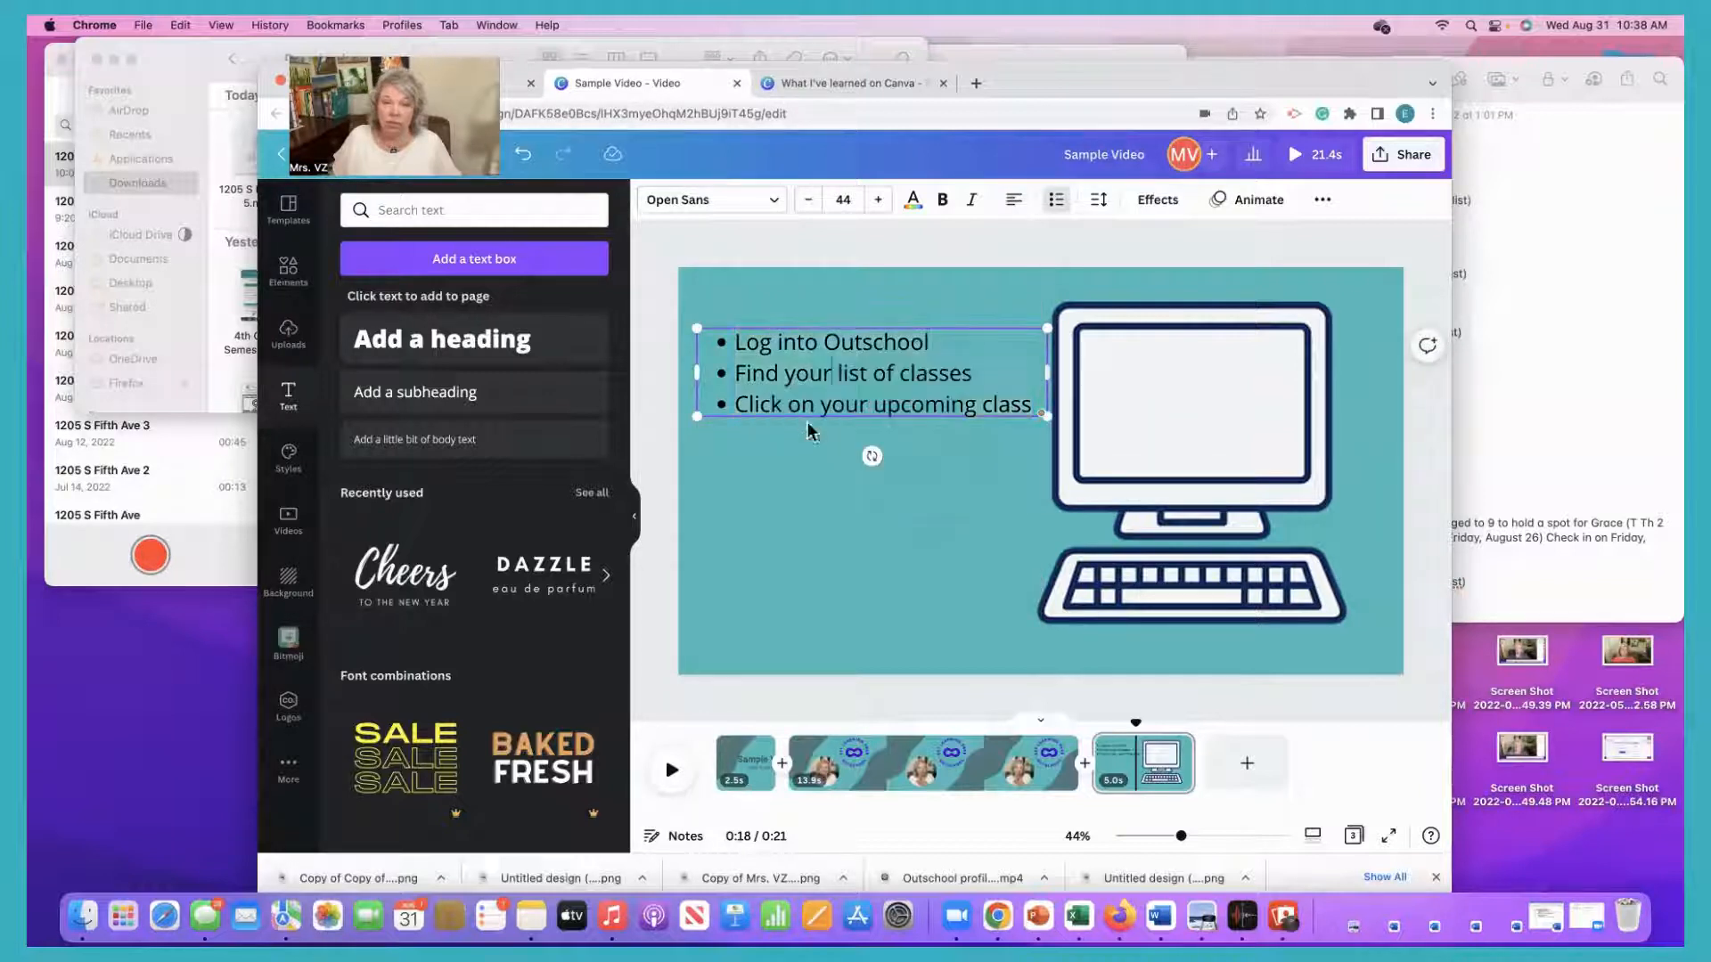
Start a fourth bullet beginning with "Cl" below "Click on your upcoming class".
left_click(1040, 404)
key("Return")
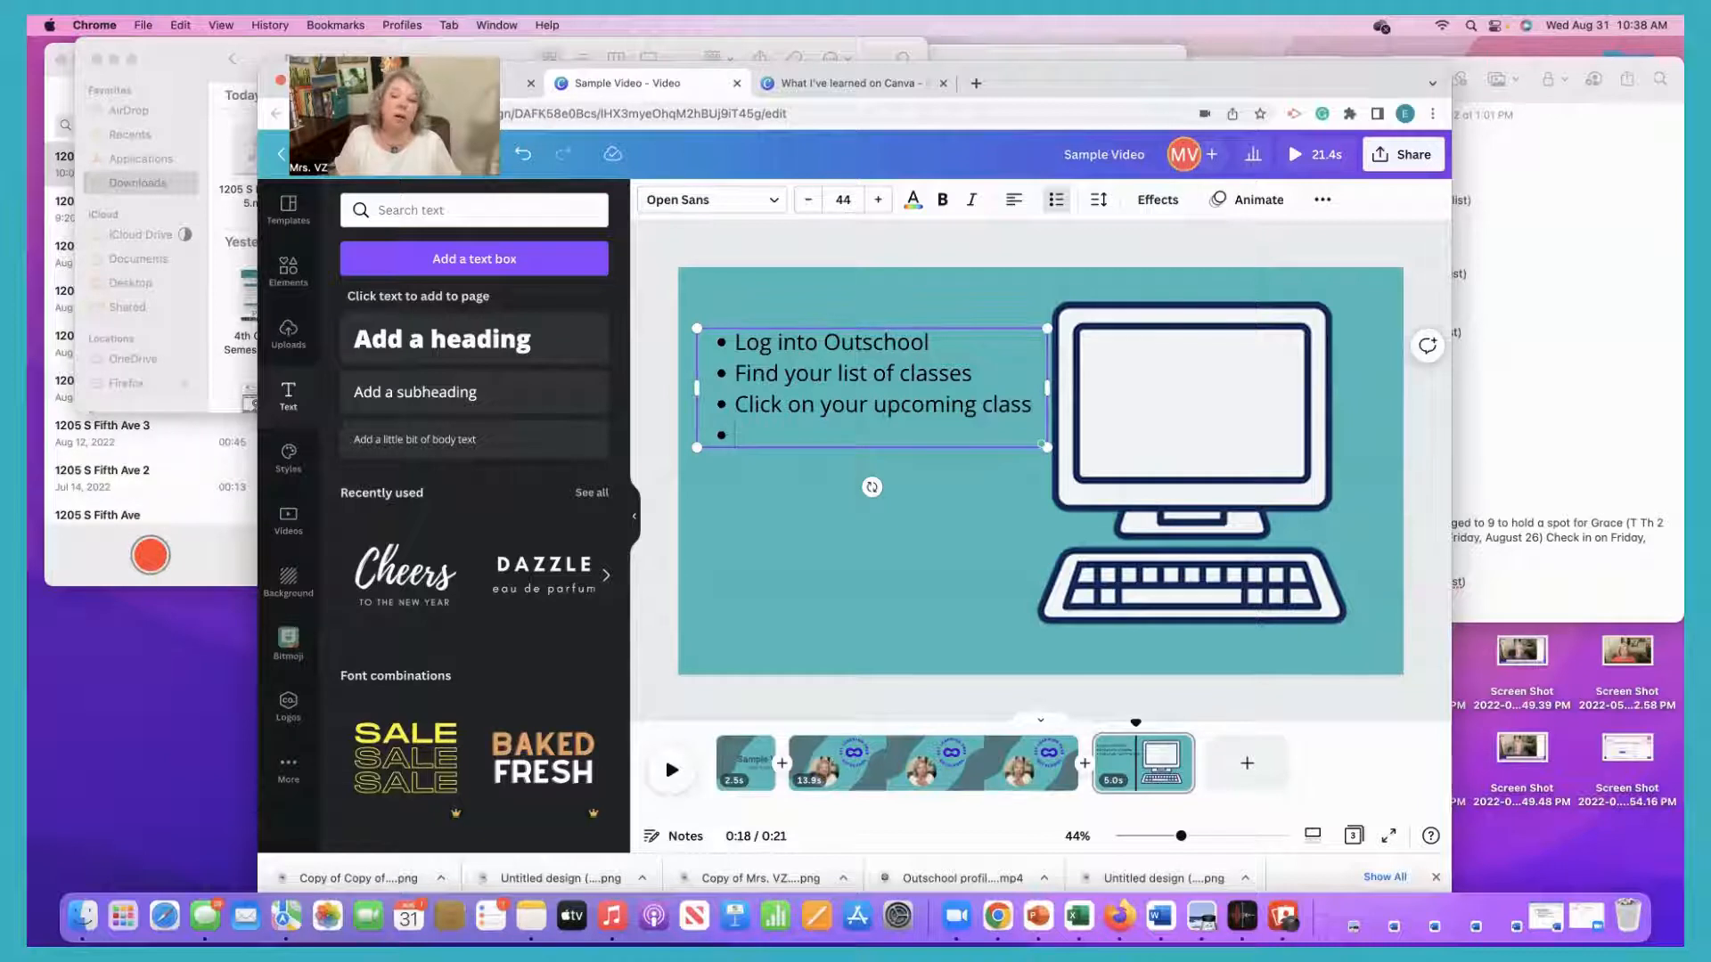
type("Cl")
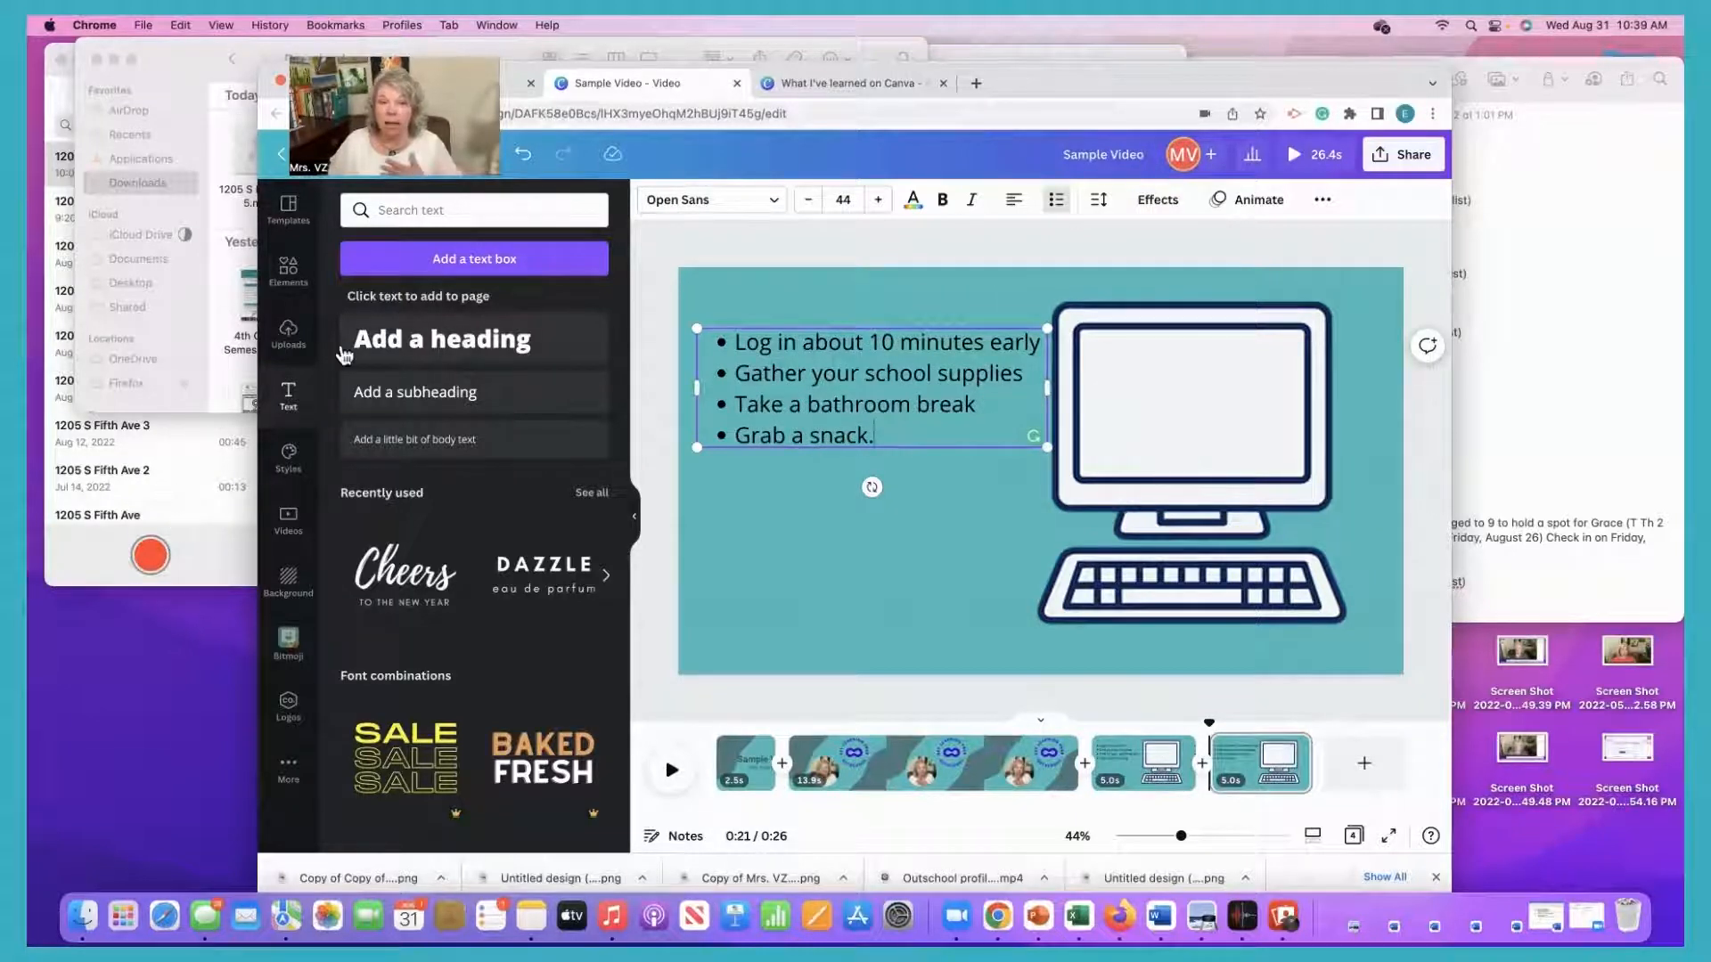
Switch to the open Photo Booth window and bring it to the front.
key("ctrl+Up")
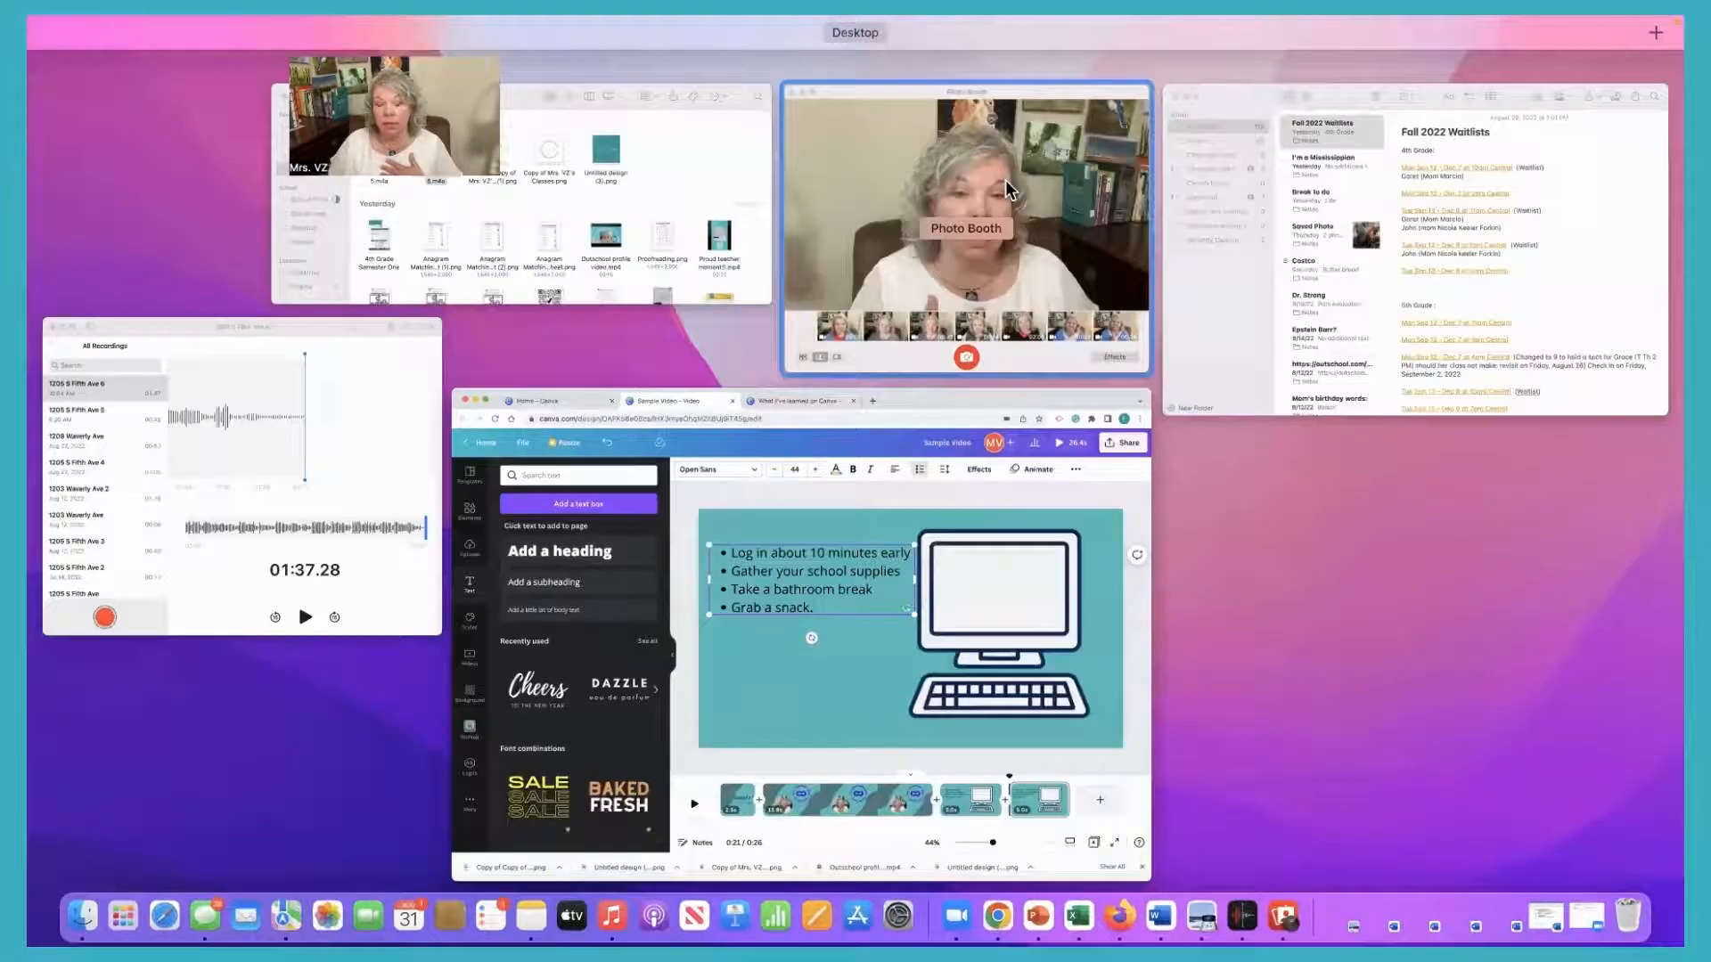
left_click(1068, 174)
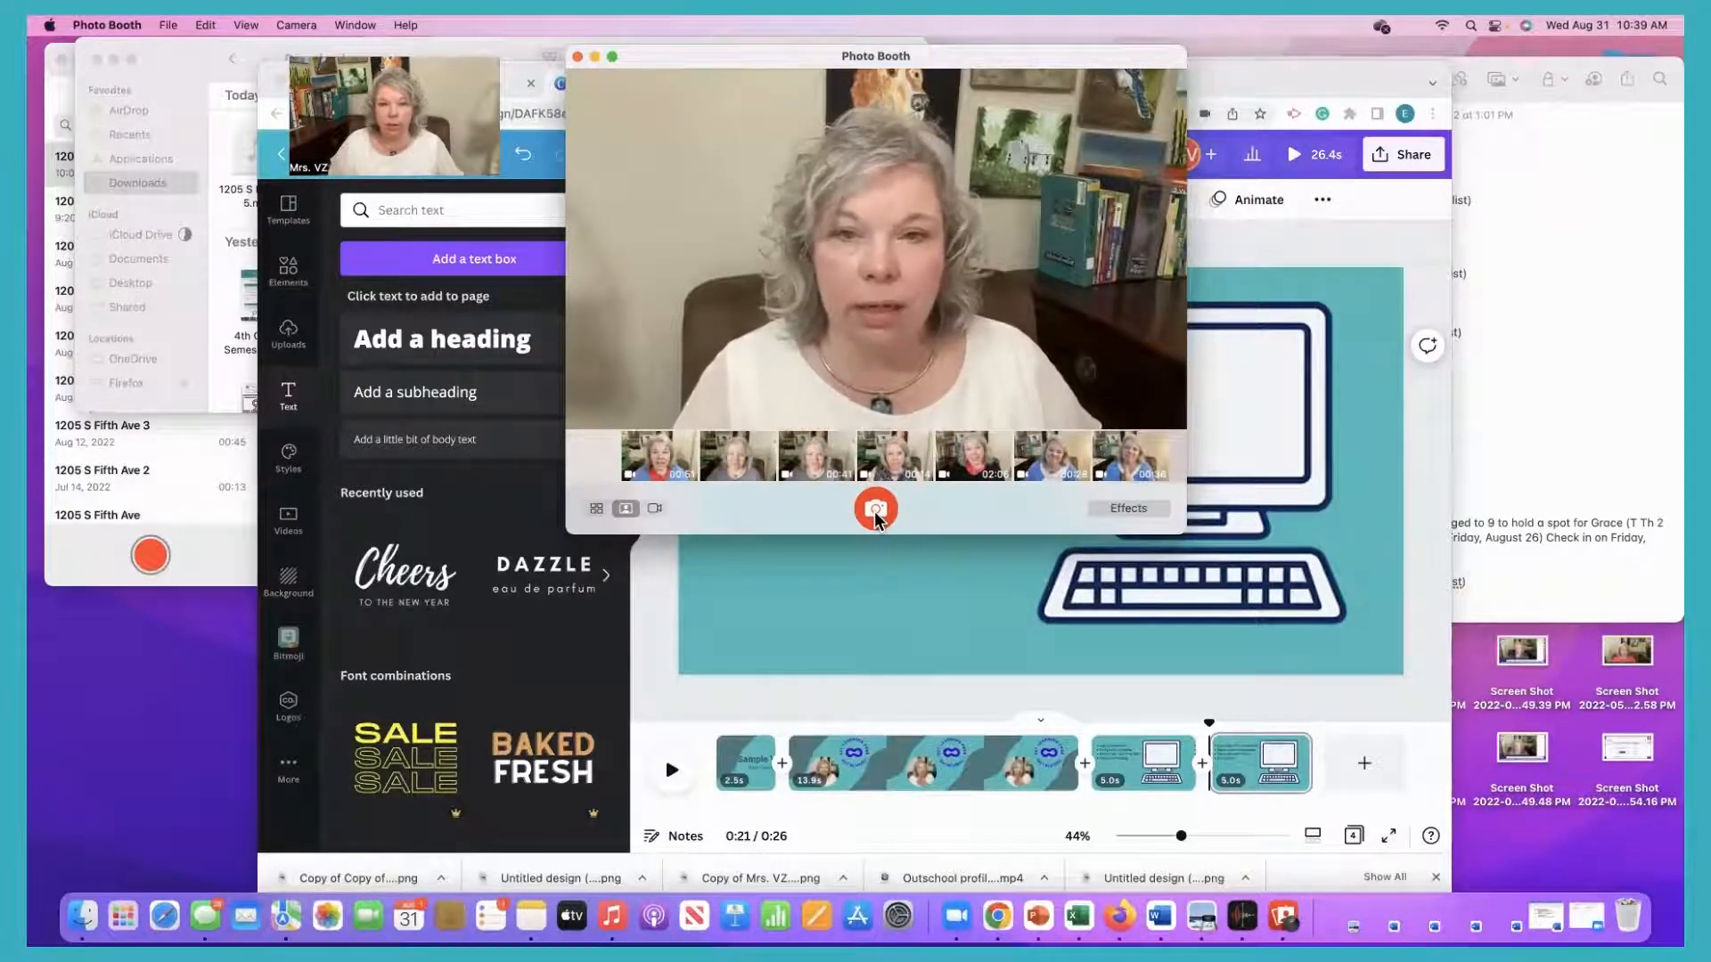
Set Photo Booth to record a movie clip and start recording.
left_click(876, 512)
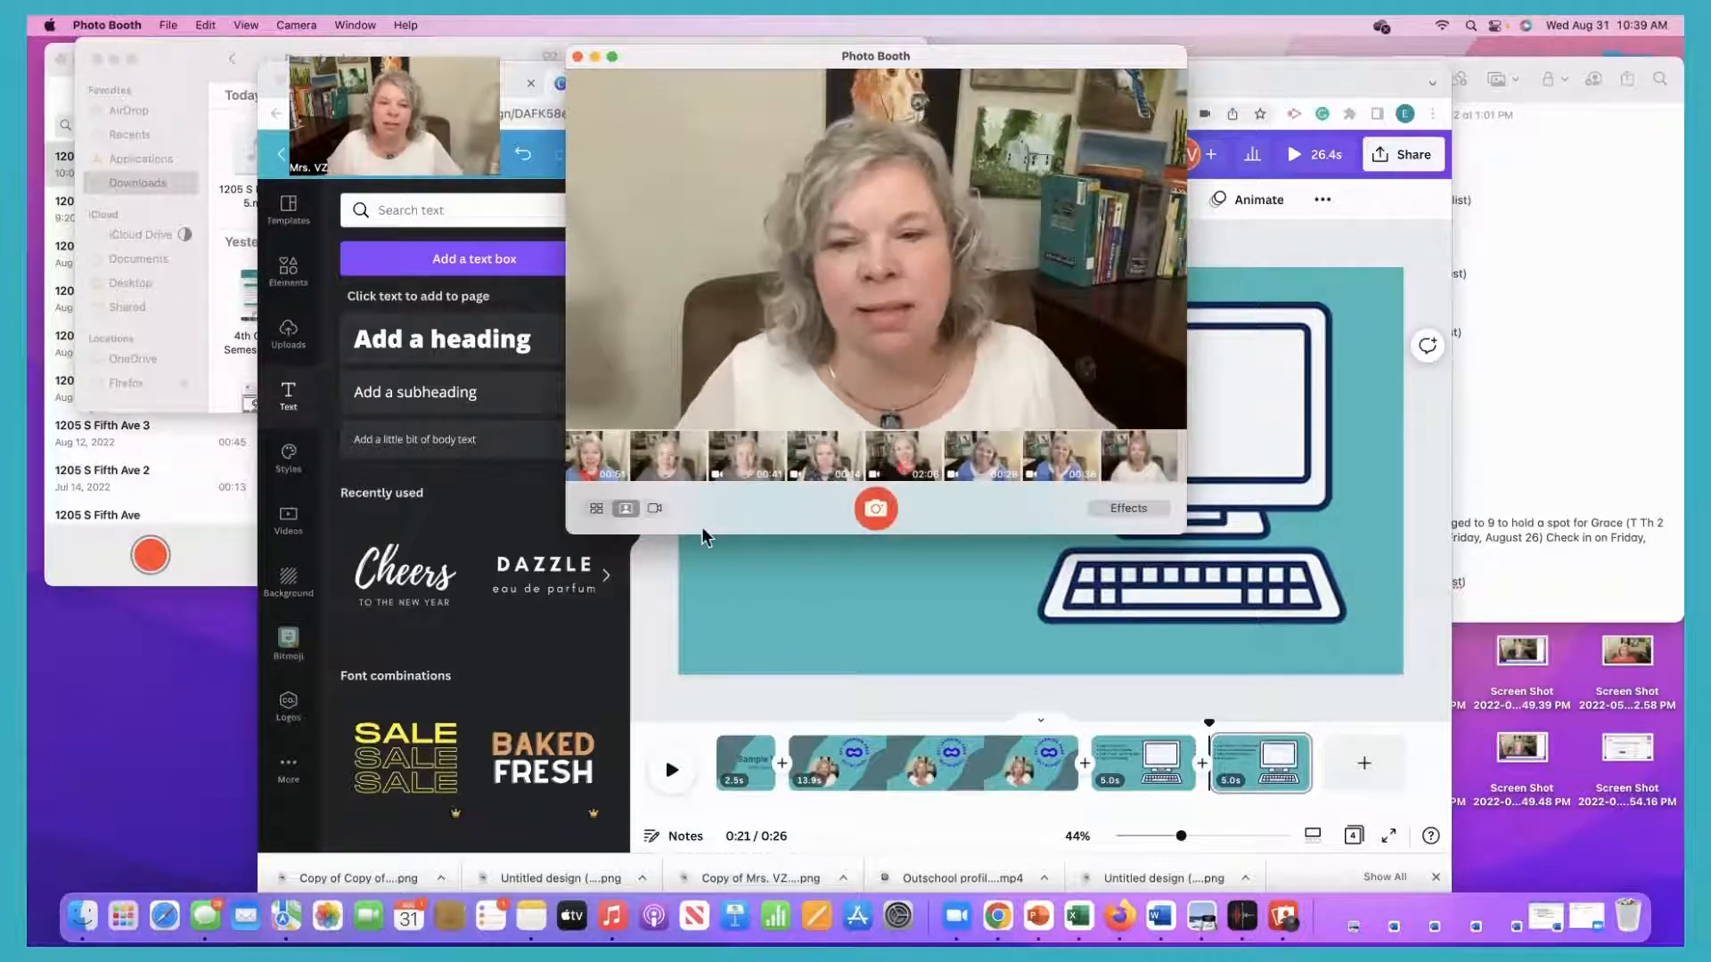
left_click(654, 508)
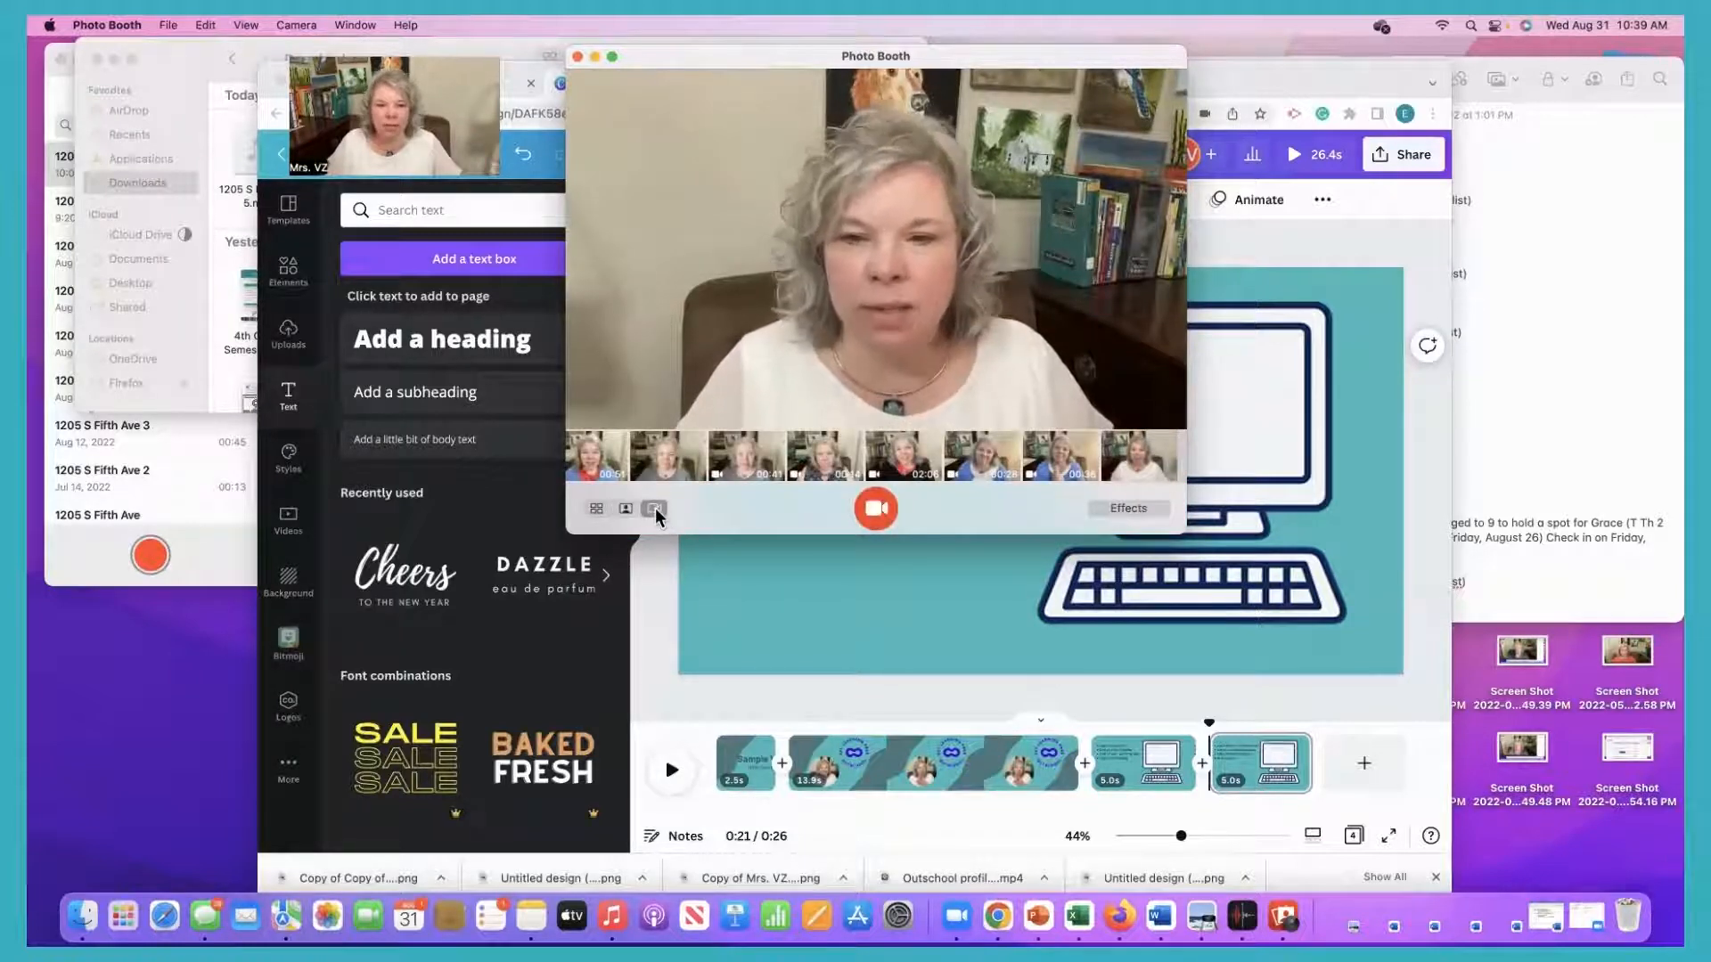
left_click(875, 511)
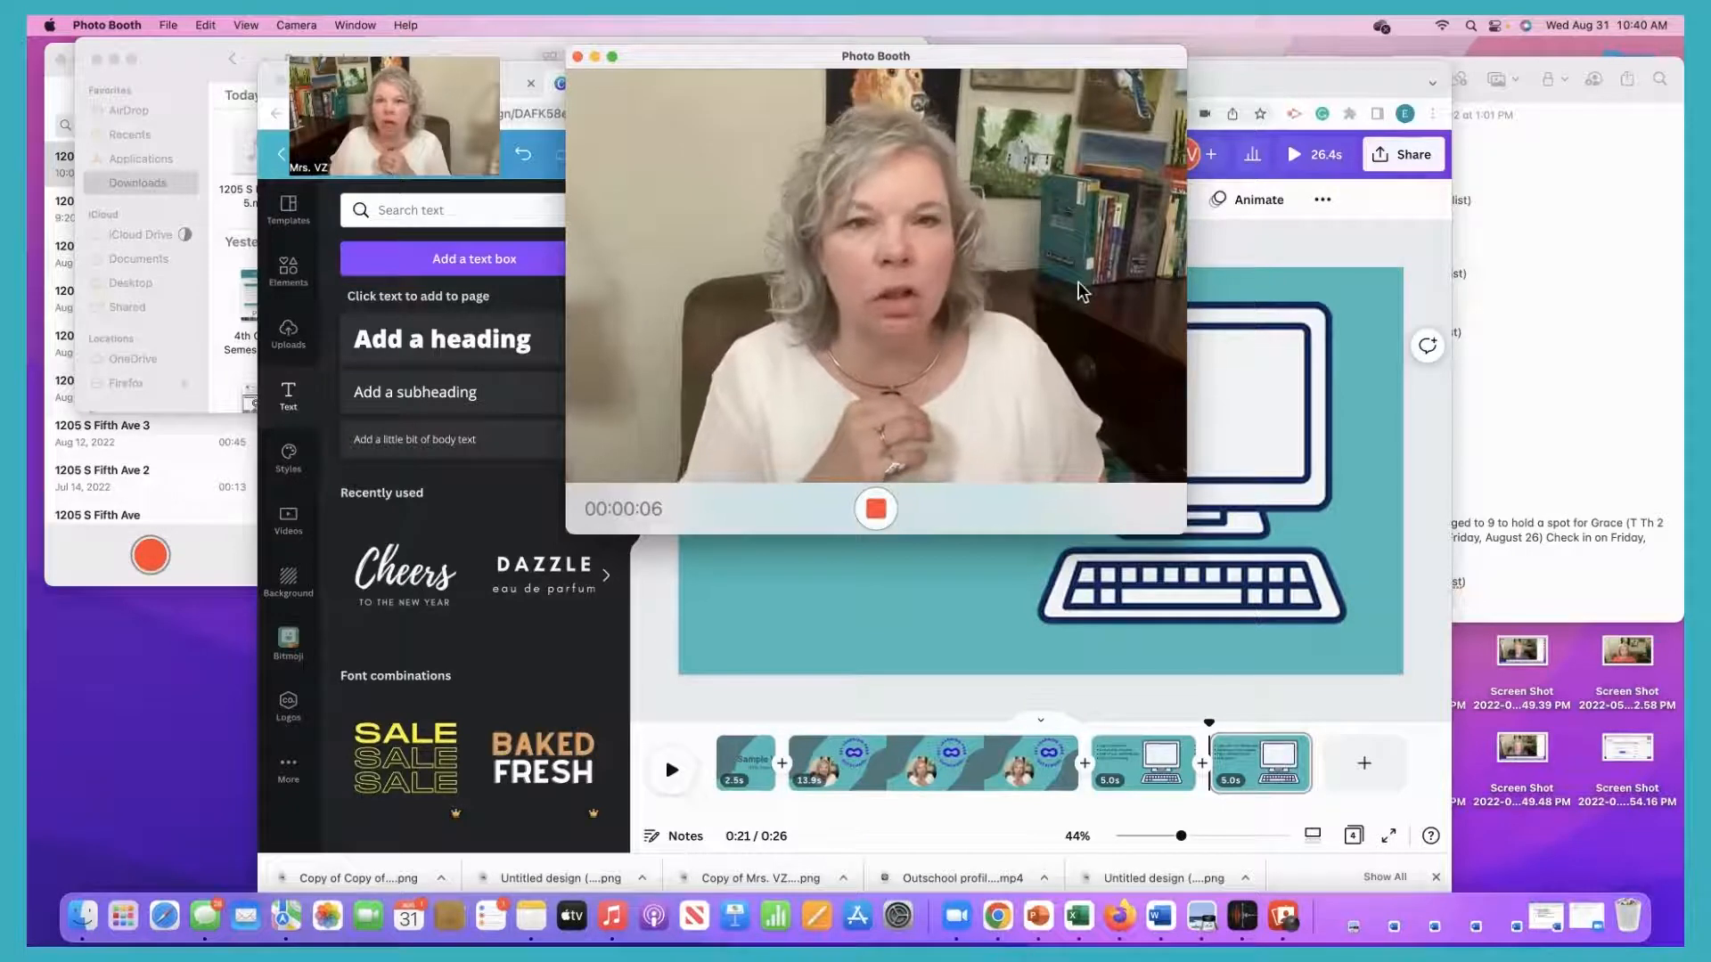
Show the "Log into Outschool" page beside the Photo Booth window while recording, and stop the recording at its end.
left_click_drag(1097, 75, 668, 147)
left_click(1131, 763)
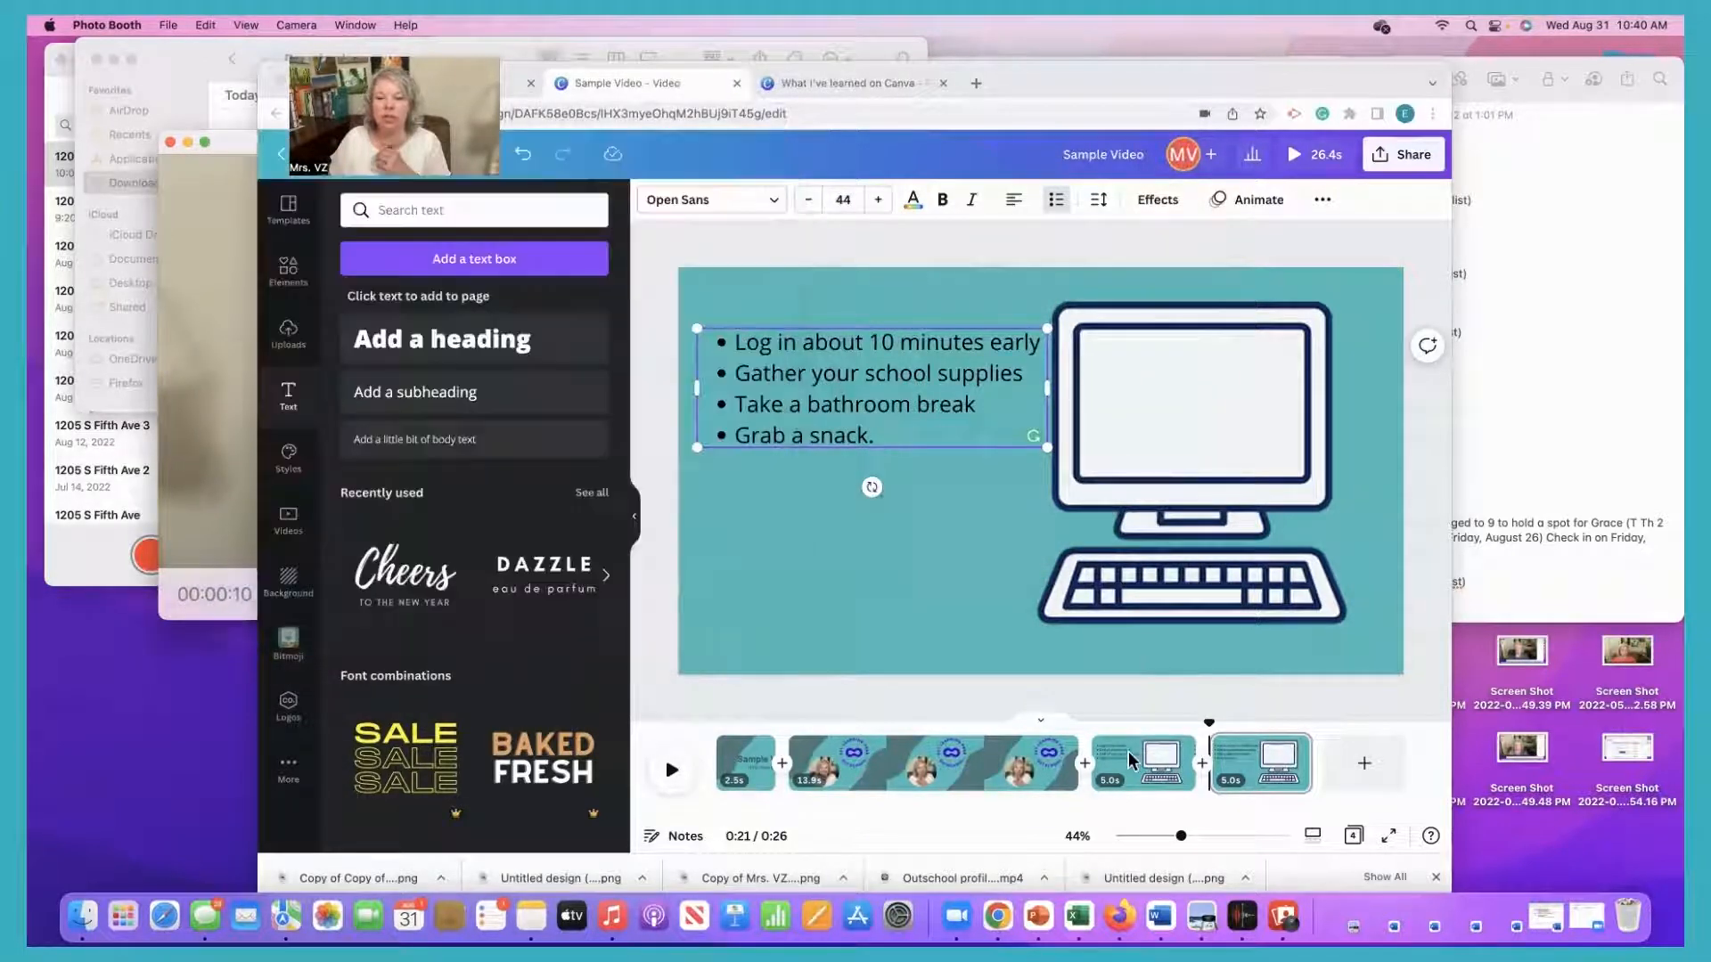
left_click(1131, 763)
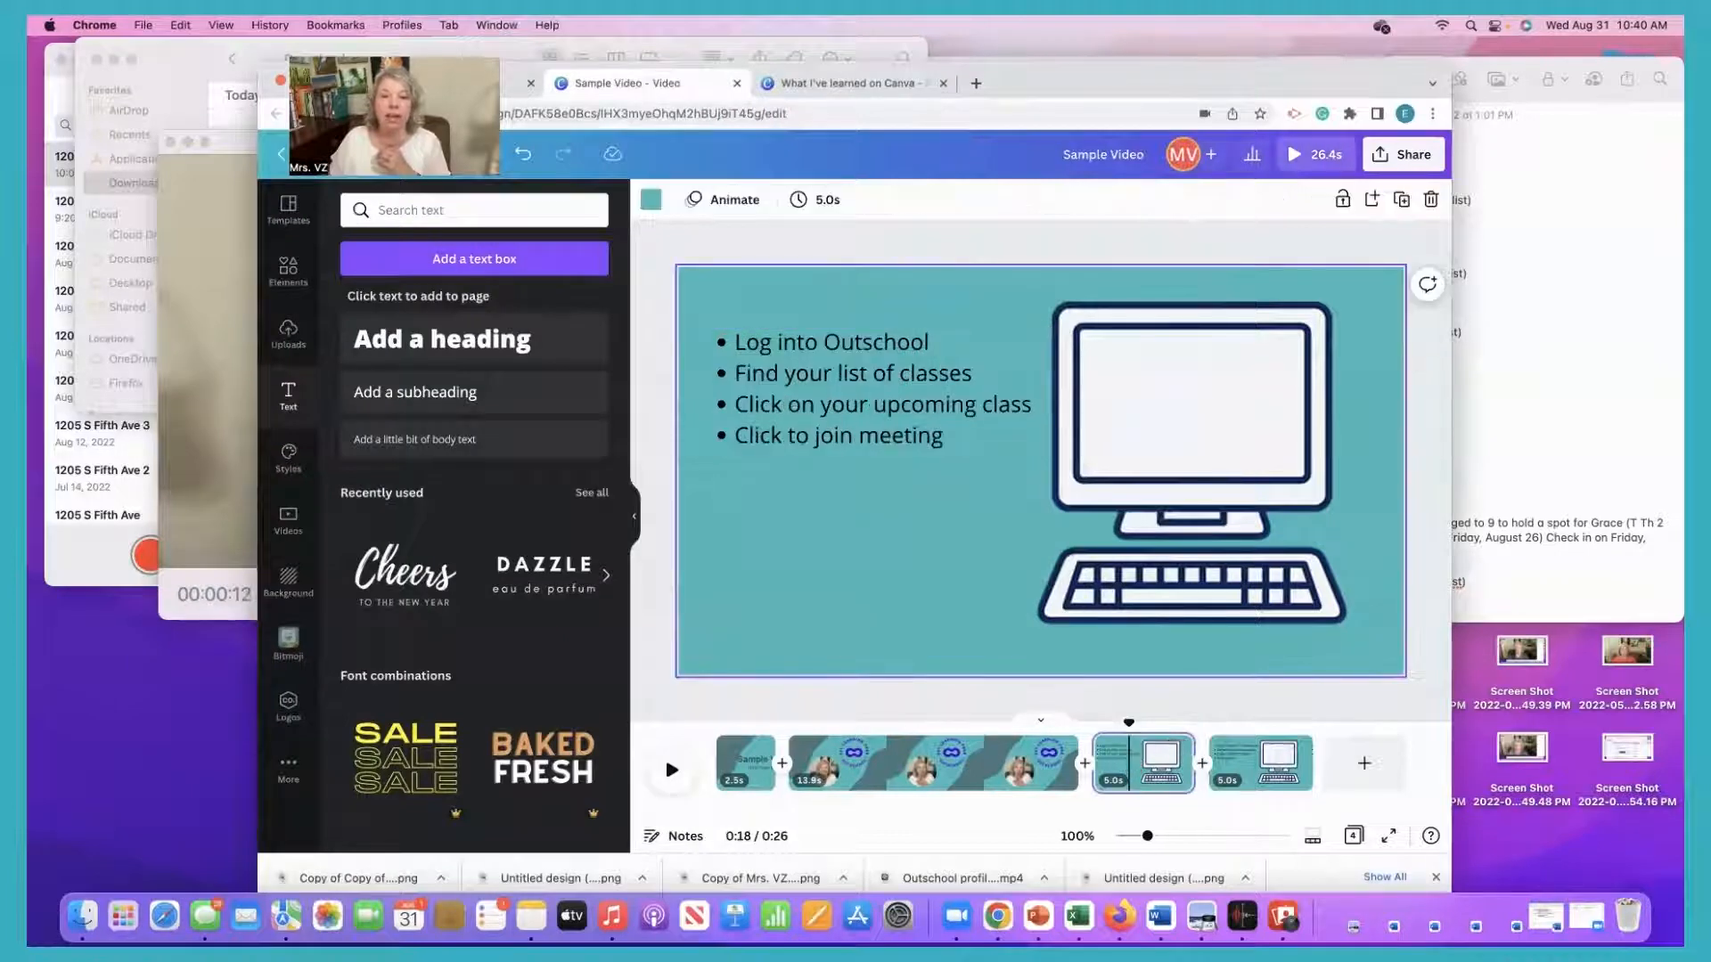
left_click(216, 142)
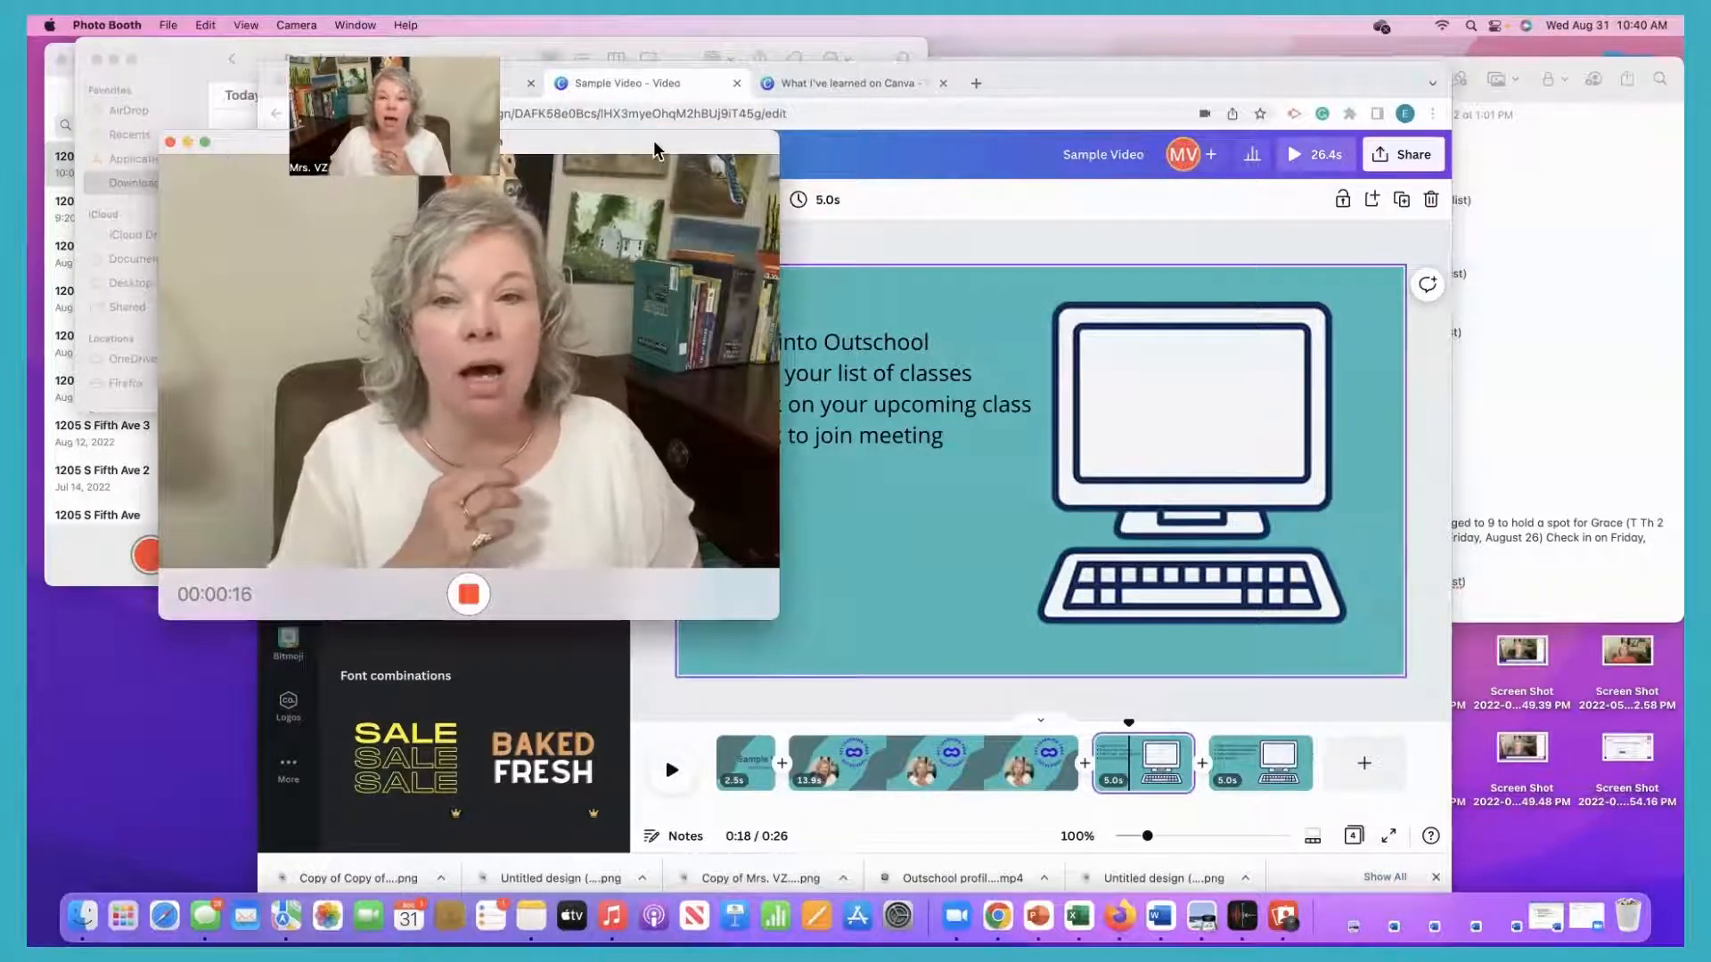
left_click_drag(271, 142, 211, 143)
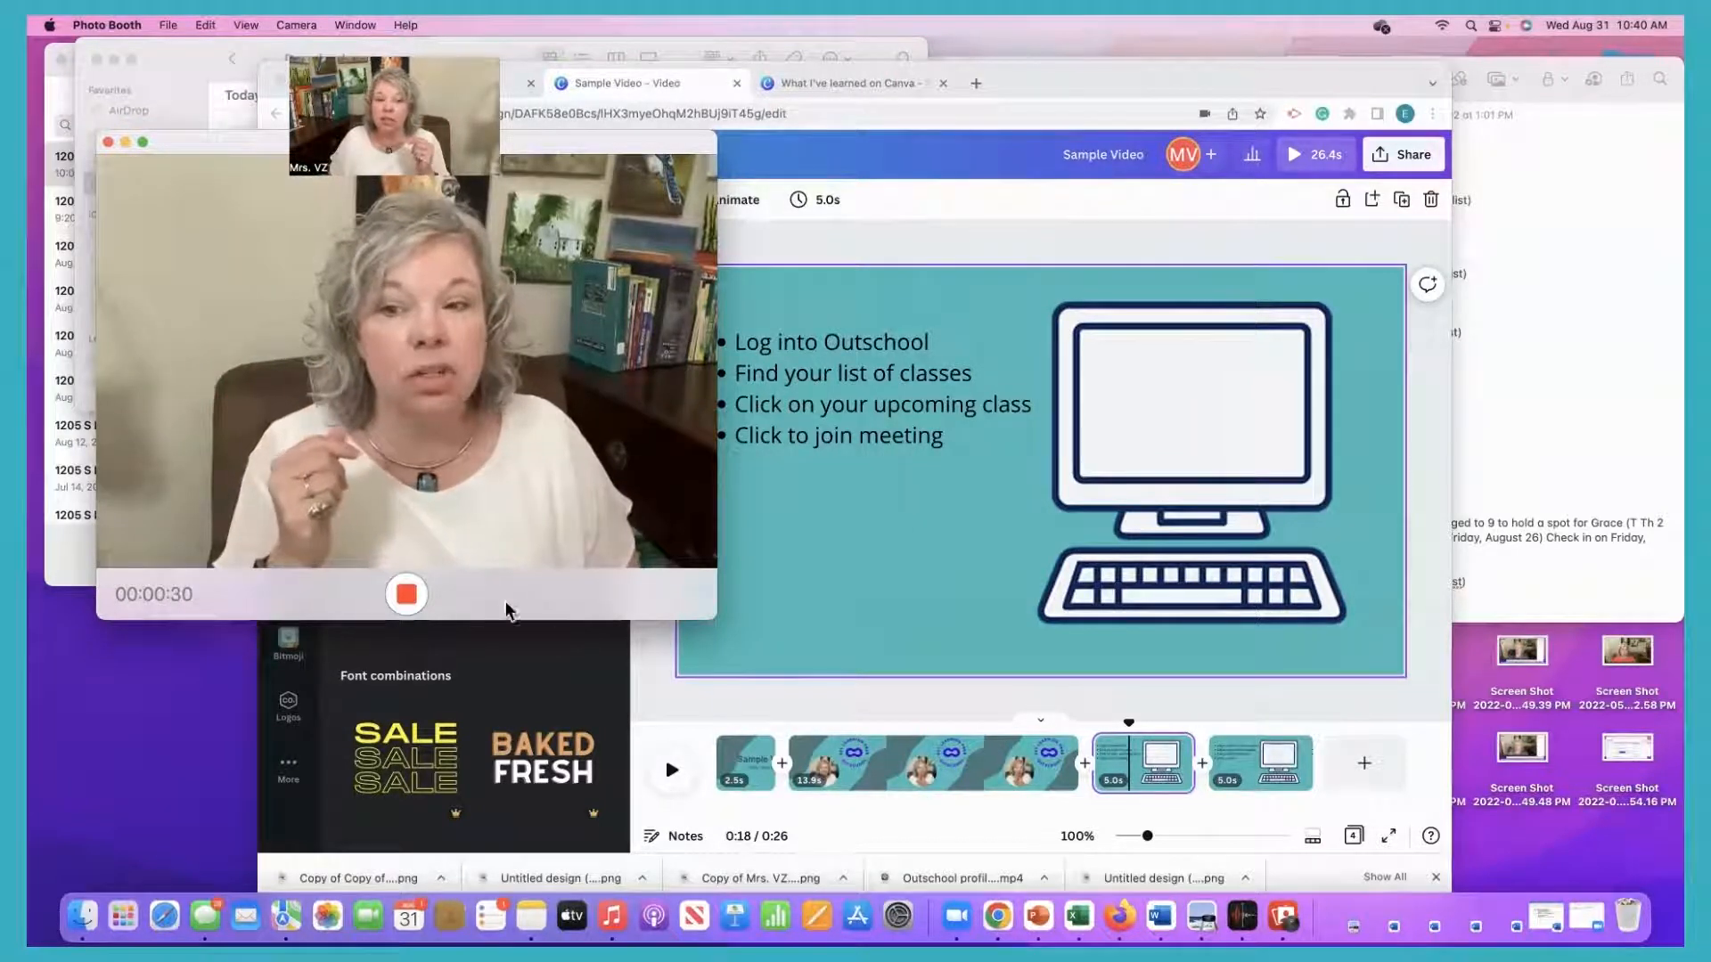
left_click(406, 594)
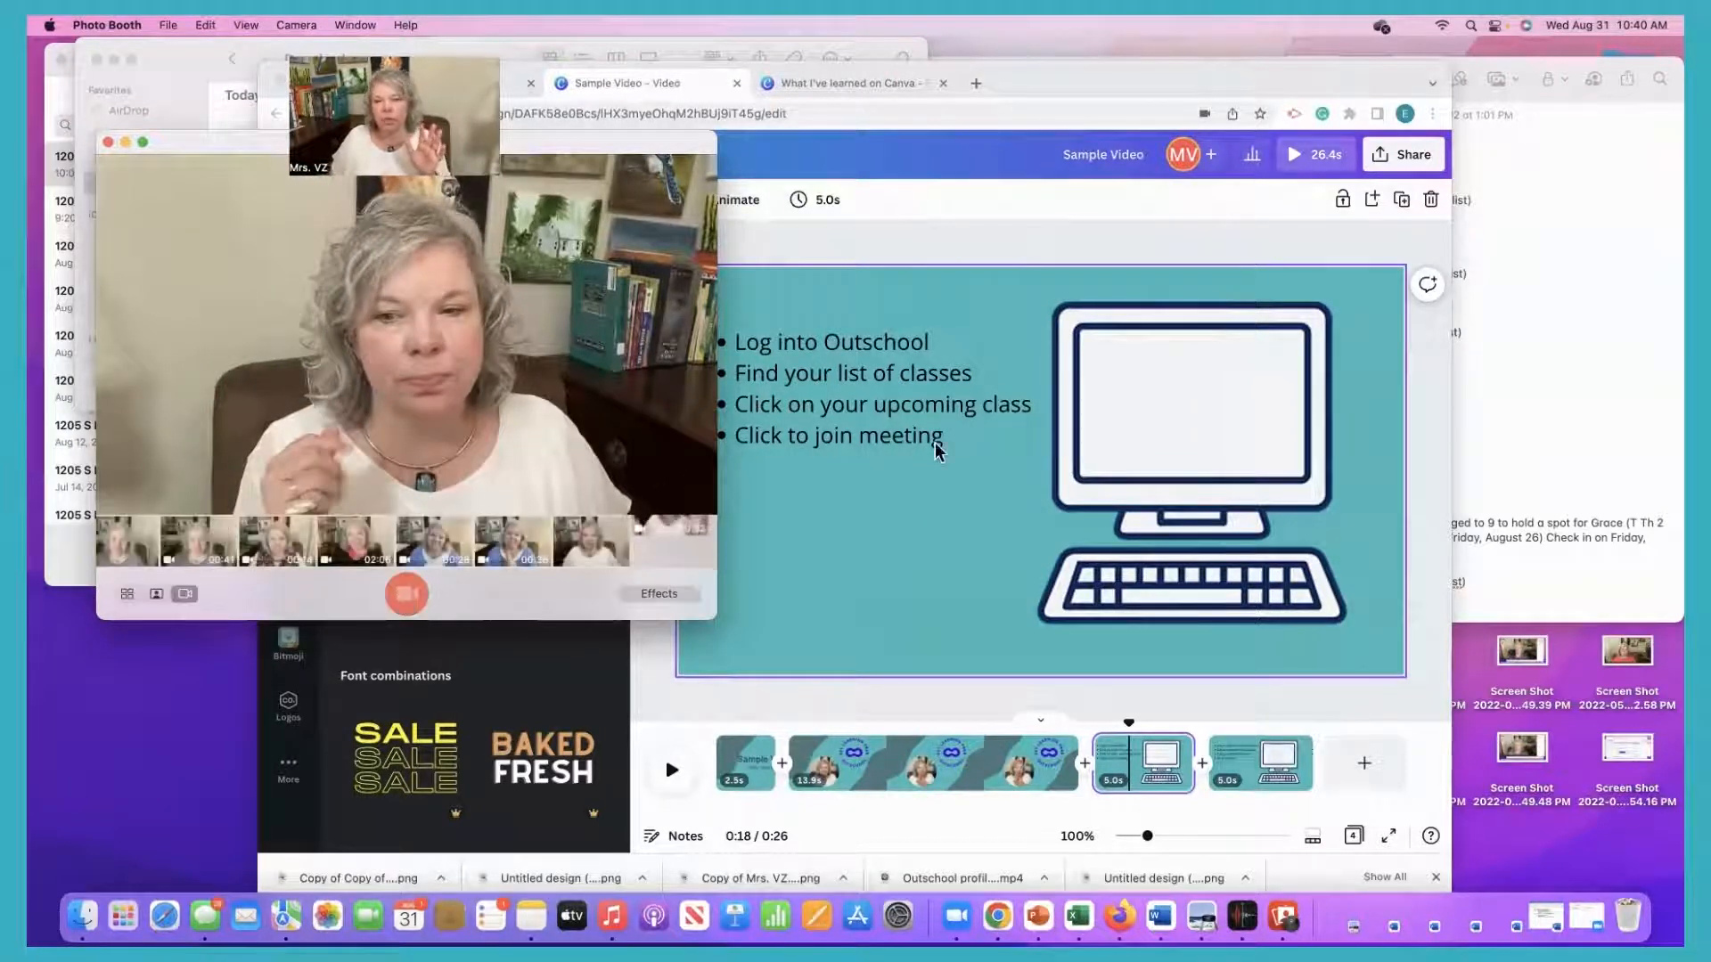
Copy the newly recorded clip from Photo Booth into the Downloads folder.
left_click_drag(233, 135, 811, 42)
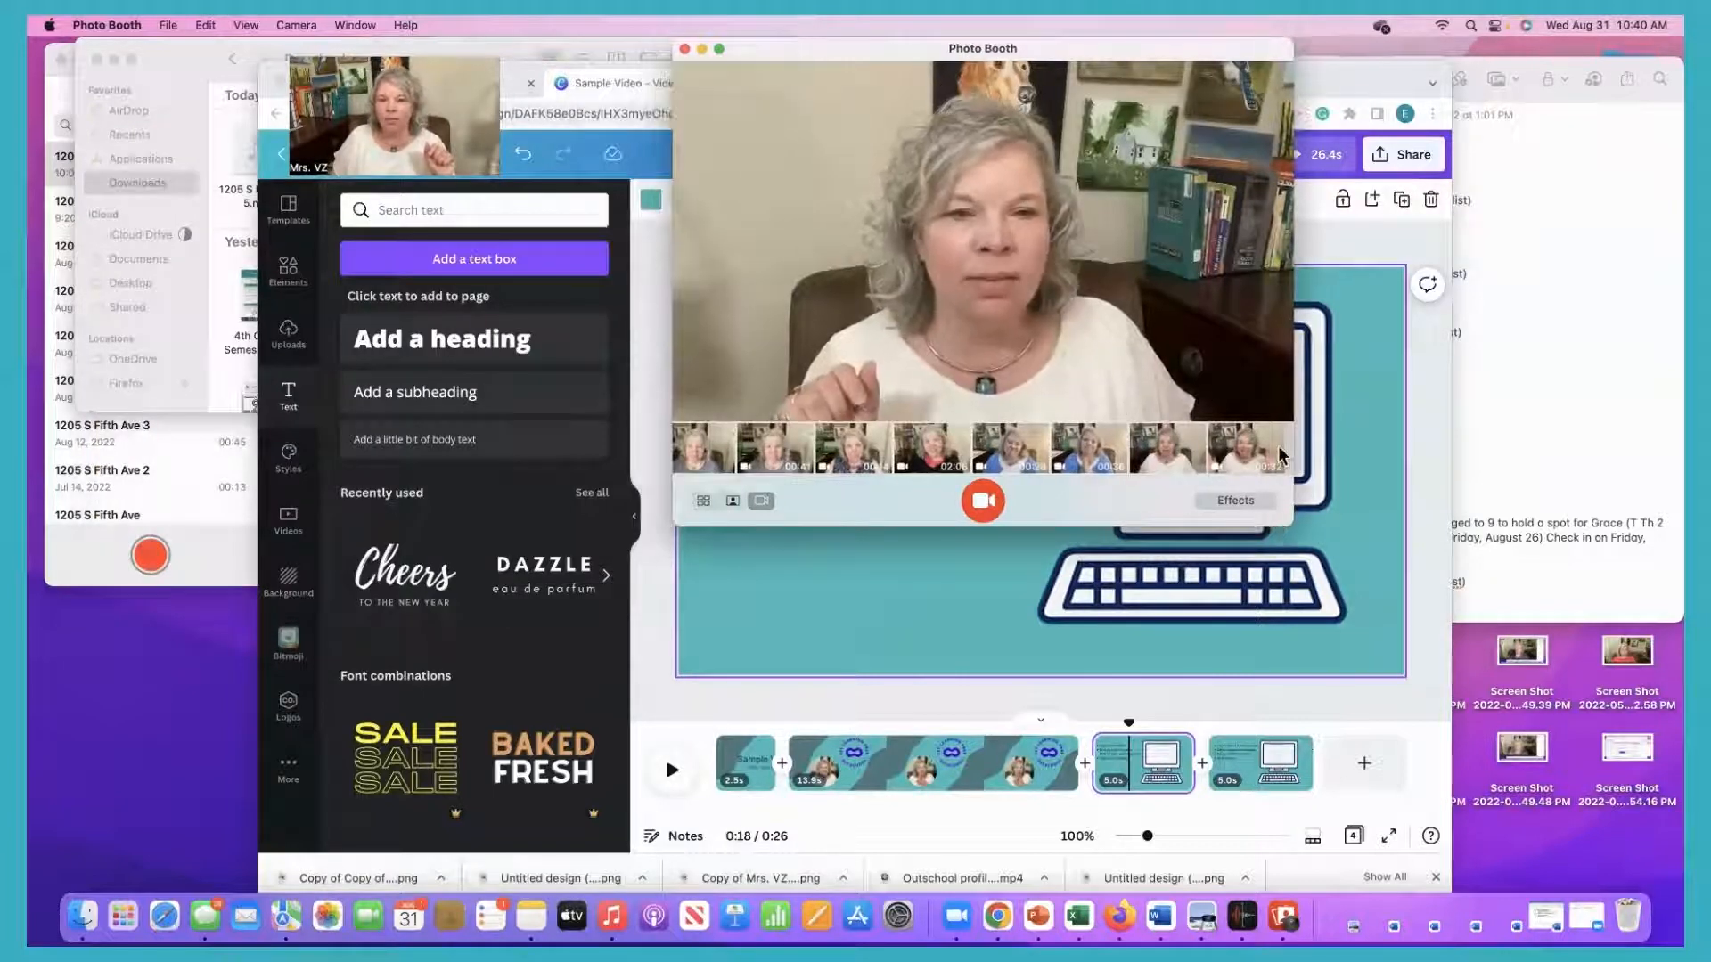
left_click(227, 205)
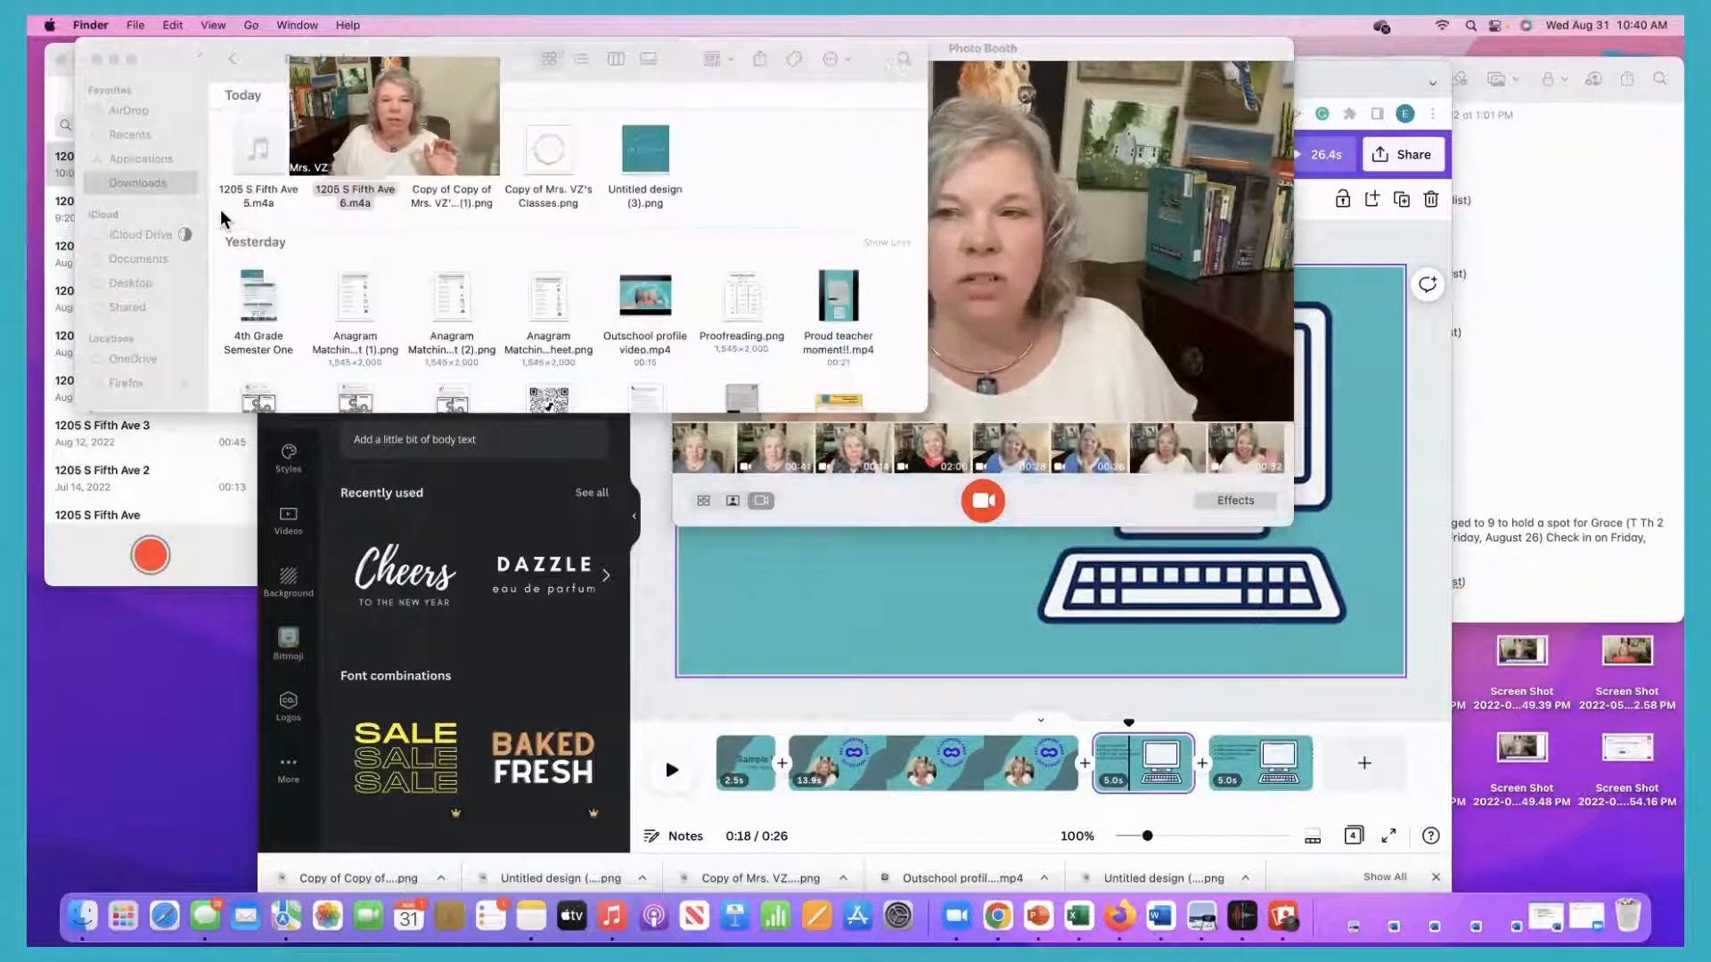
left_click(1246, 448)
left_click_drag(1245, 448, 745, 216)
left_click(981, 370)
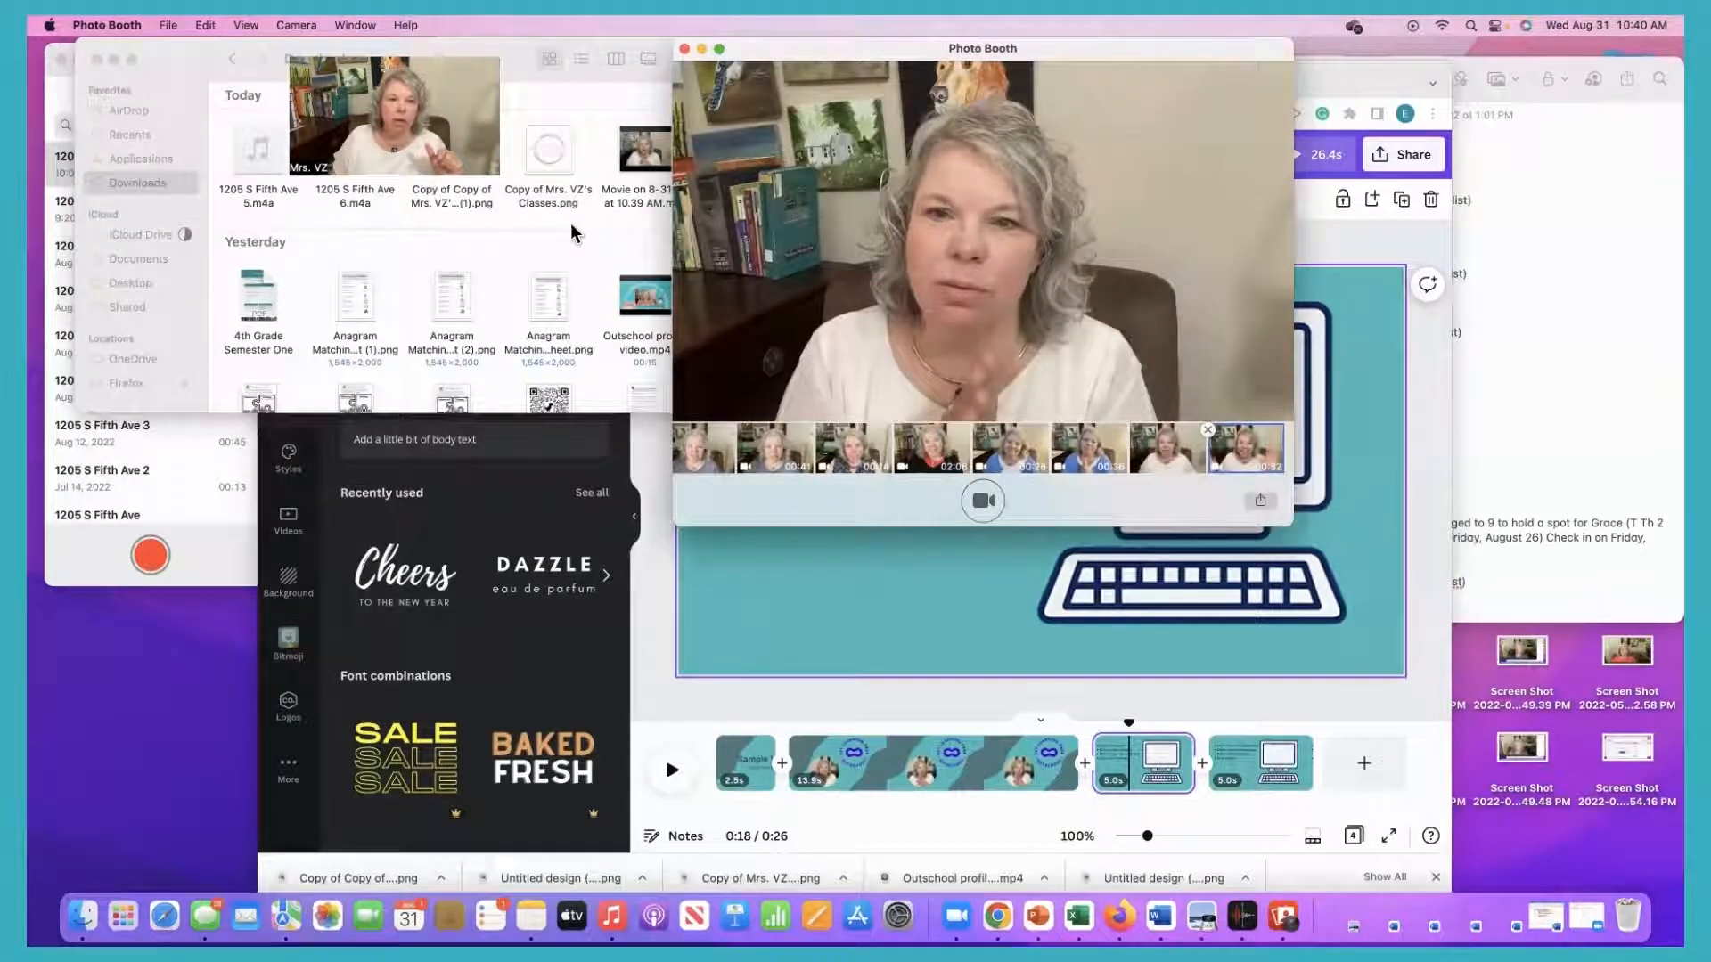
Upload "Movie on 8-31-22 at 10.39 AM.mov" from the Downloads folder to the Canva uploads.
left_click(523, 51)
left_click_drag(523, 50, 413, 195)
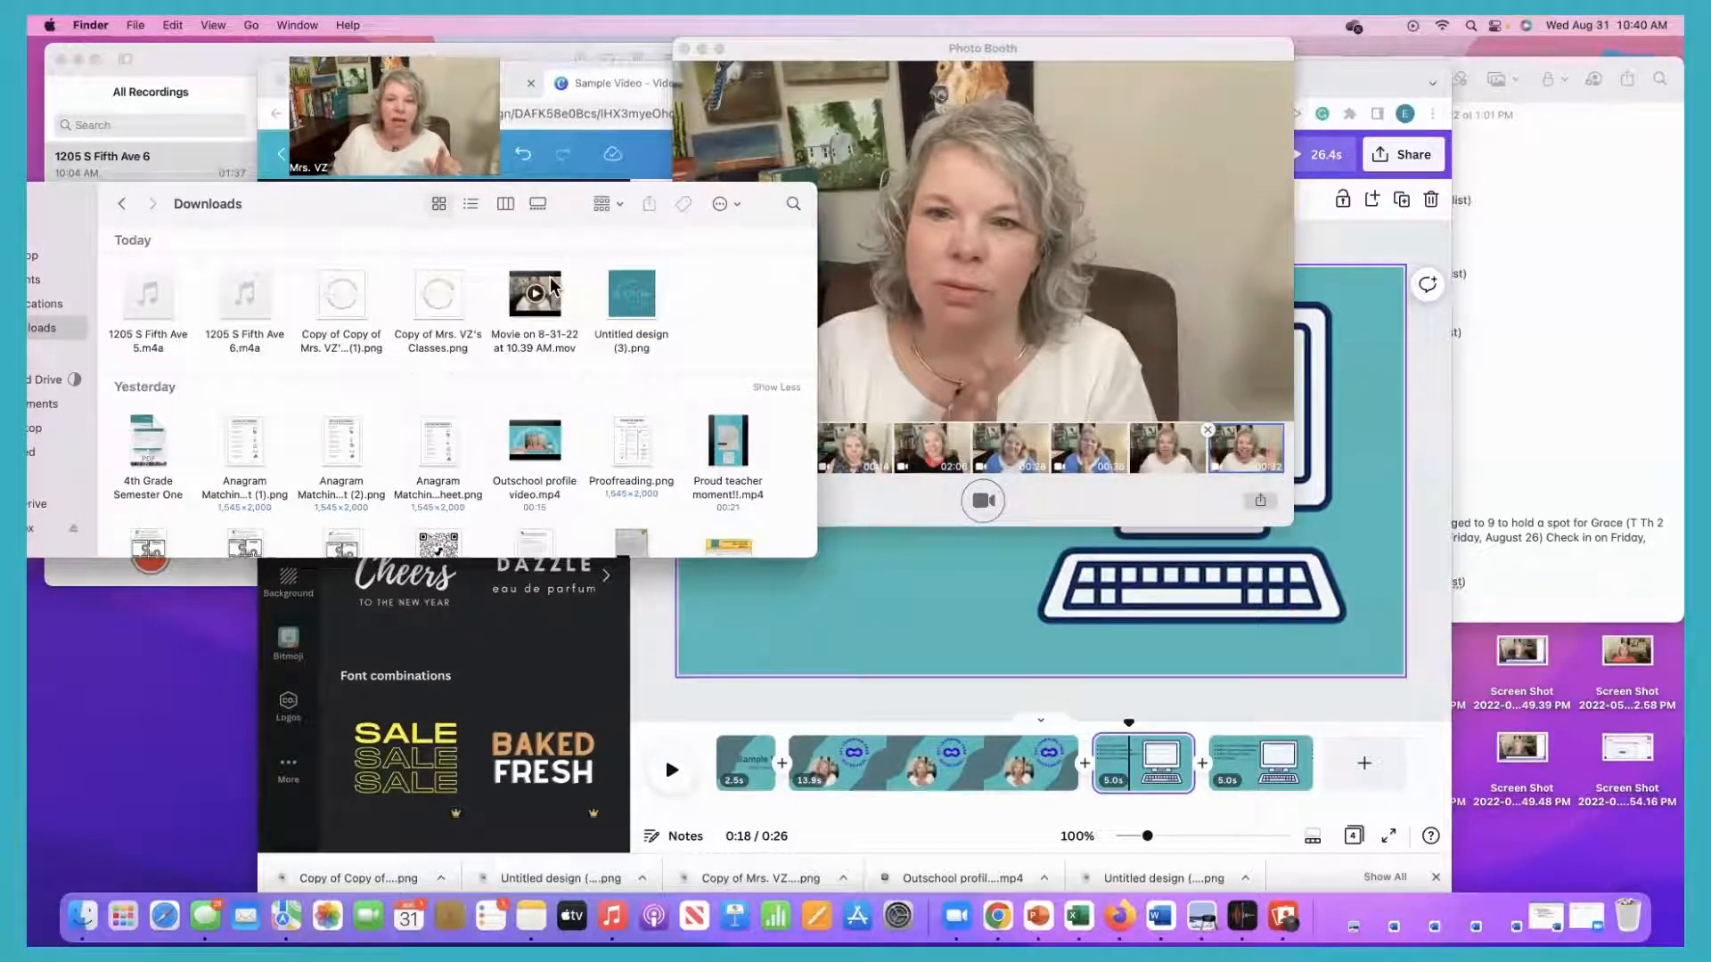
left_click_drag(545, 294, 500, 630)
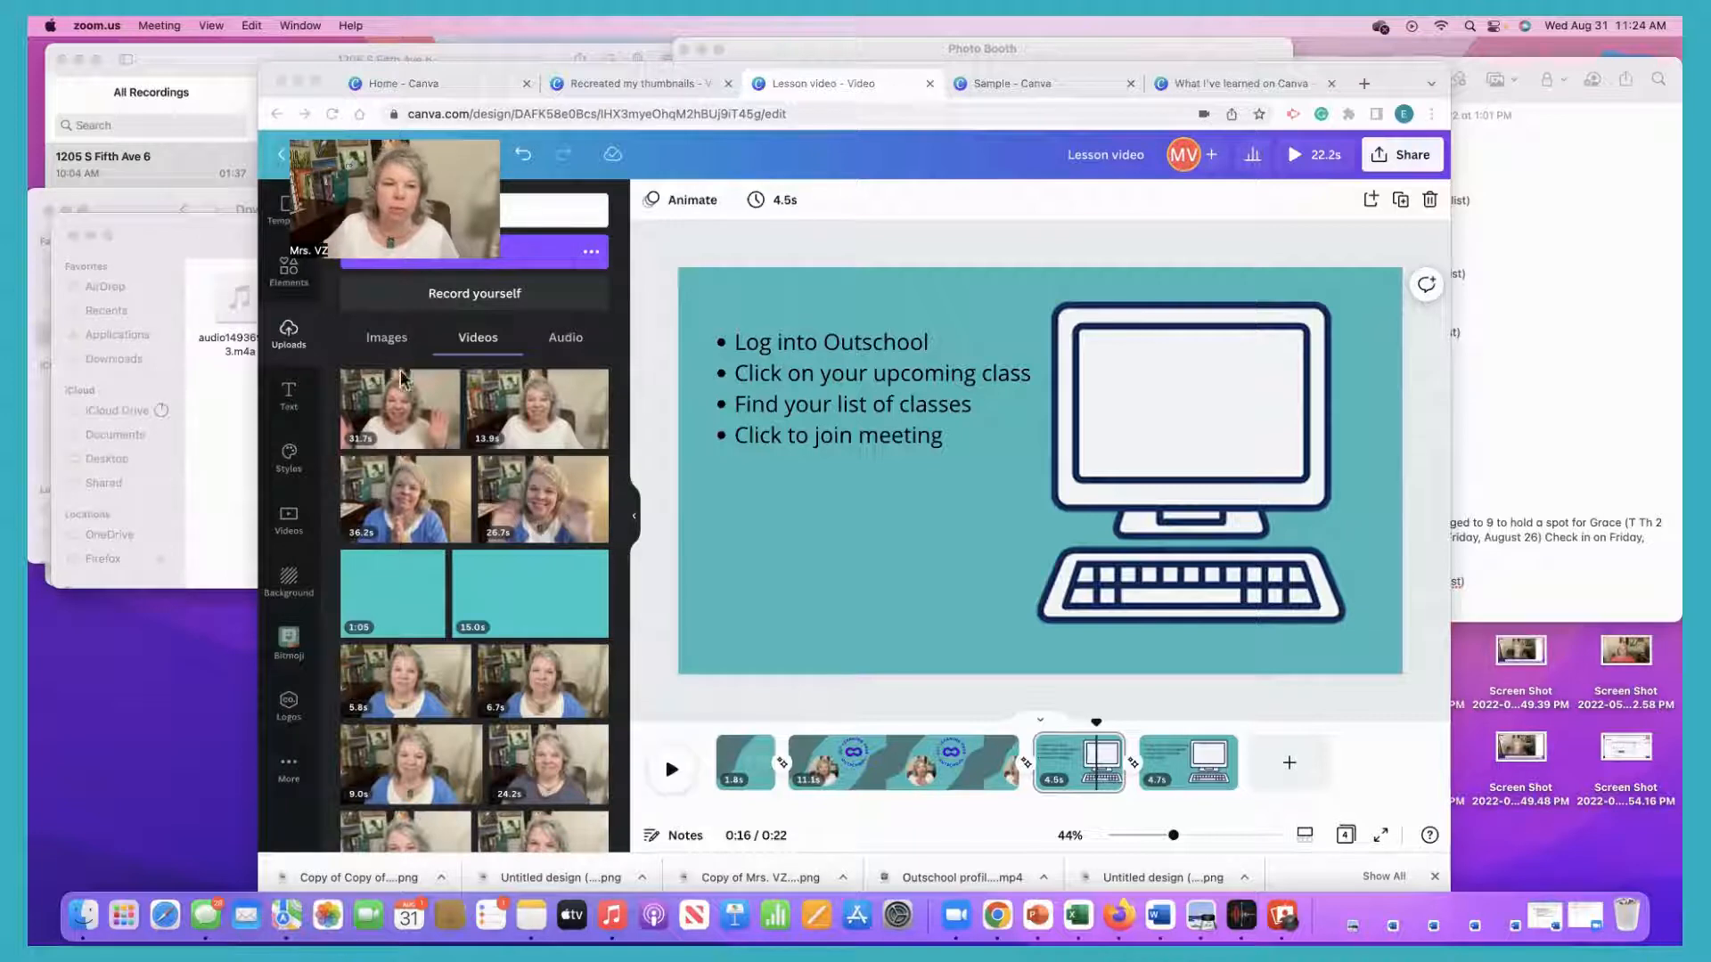
Place the uploaded 31.7 s camera clip on the "Log into Outschool" page and pause its playback.
left_click(370, 411)
left_click_drag(405, 414, 956, 346)
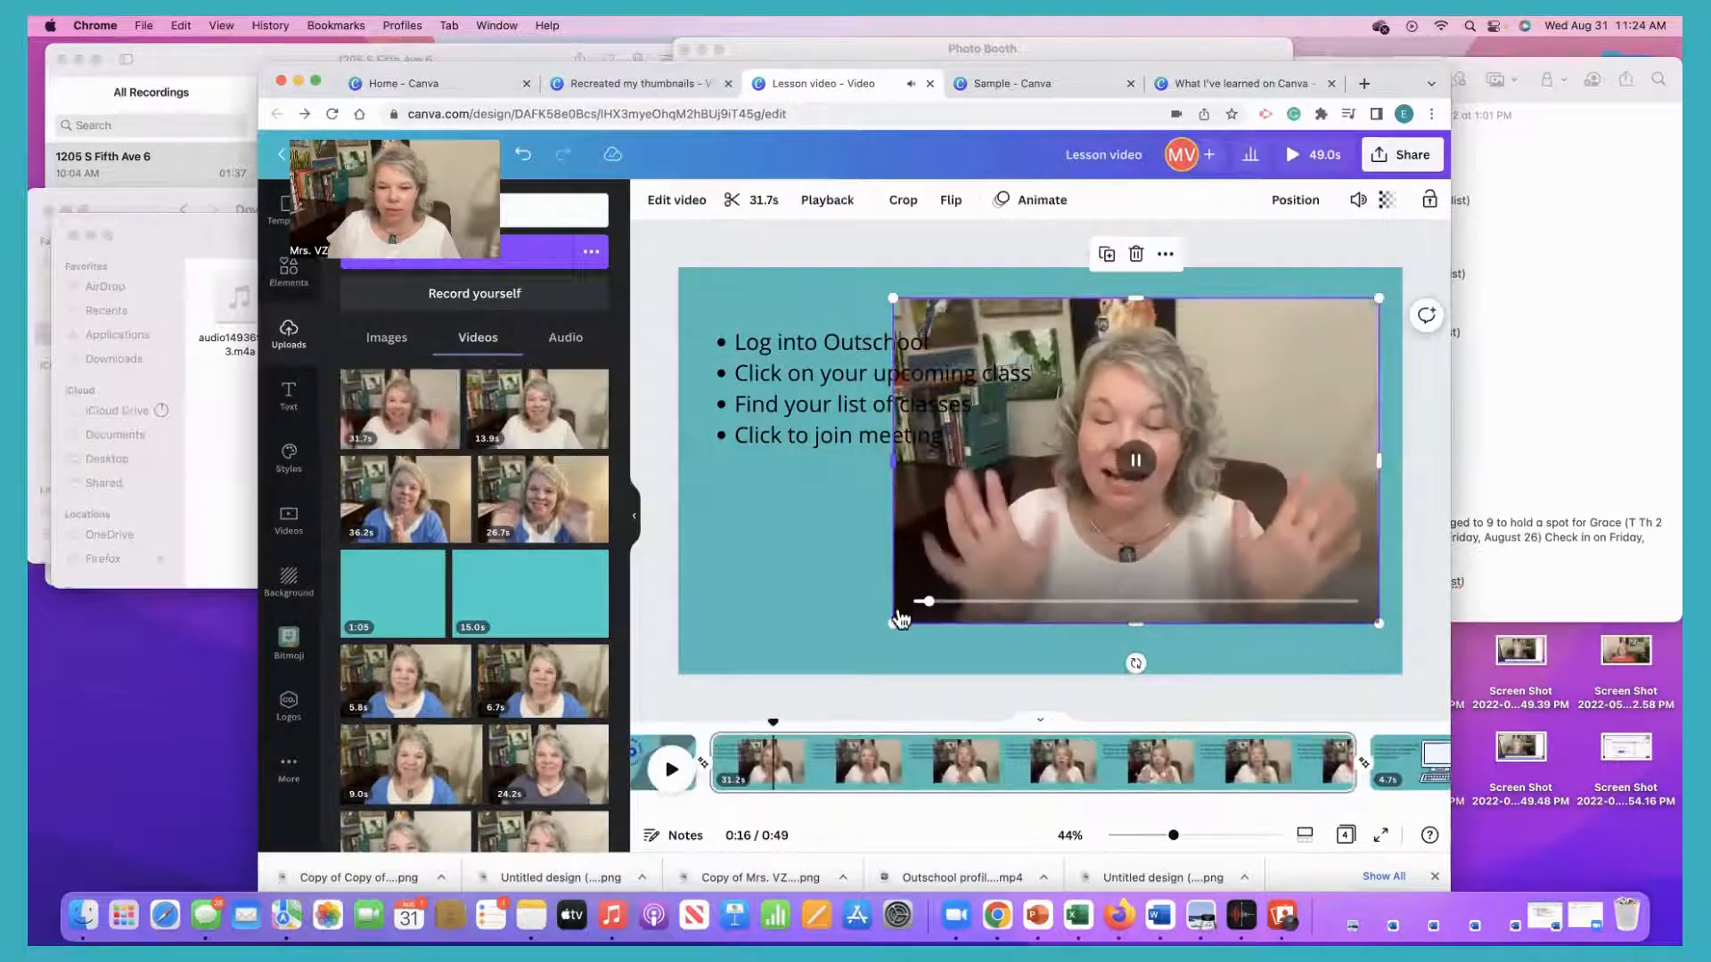
left_click(1135, 461)
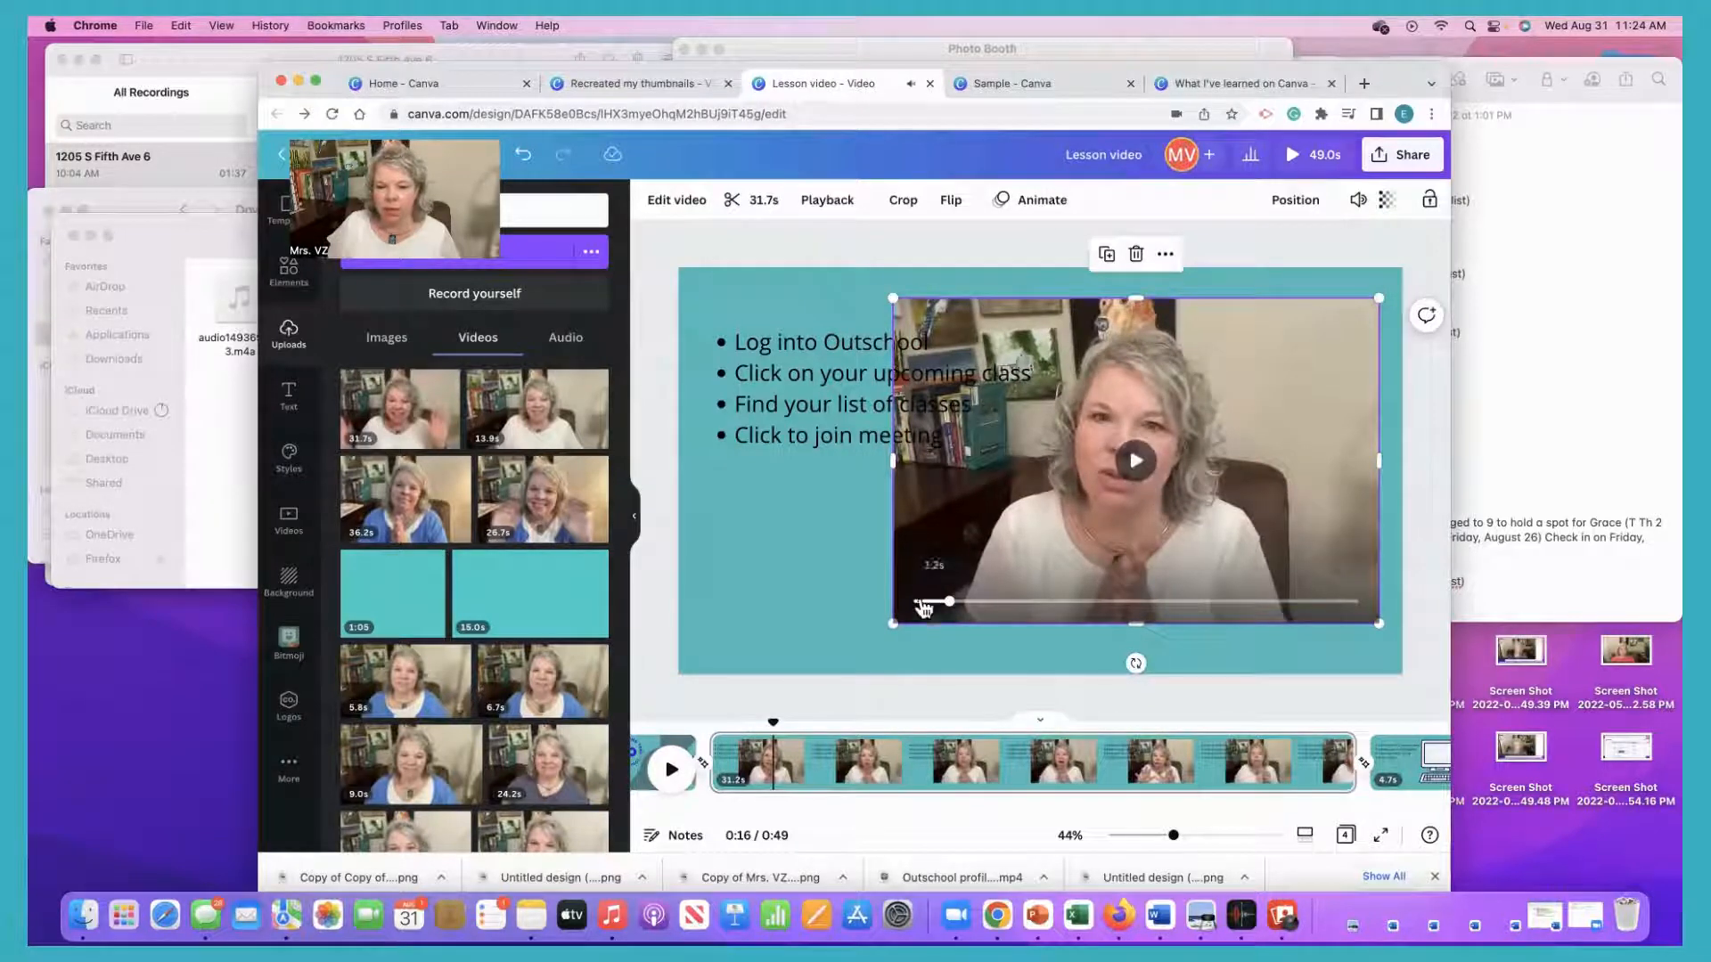
Shrink the camera clip and position it to fit inside the screen of the computer graphic.
left_click_drag(889, 621, 1033, 530)
left_click_drag(1377, 532, 1317, 488)
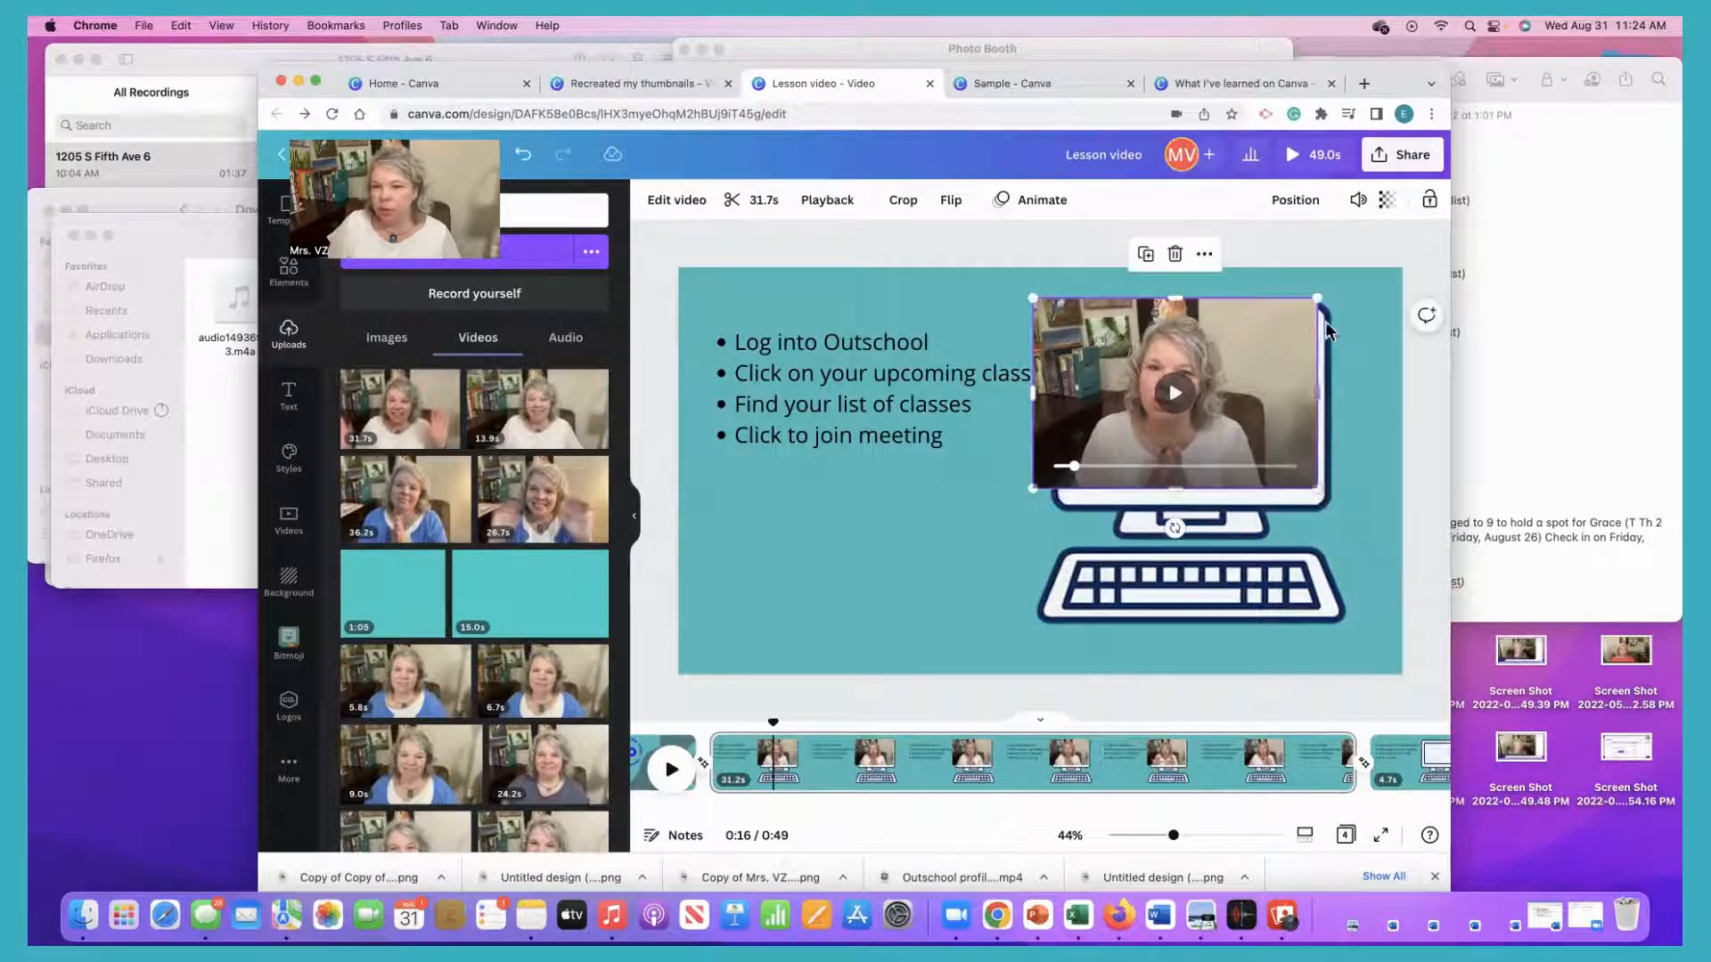
left_click_drag(1320, 300, 1313, 304)
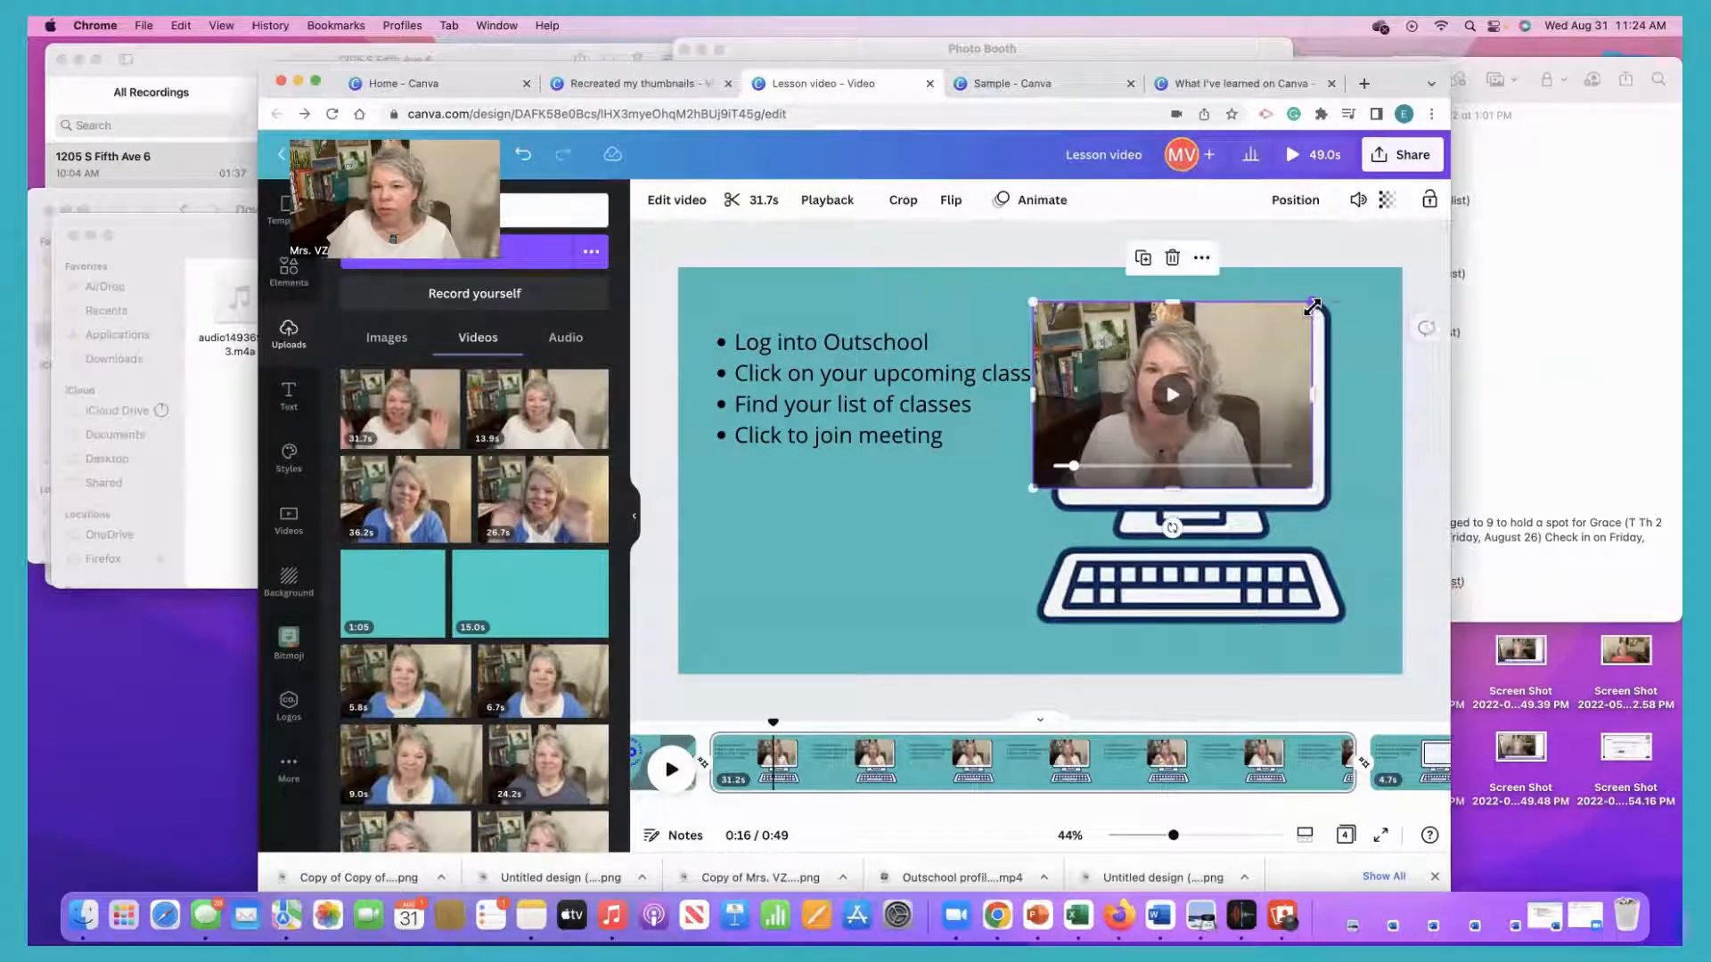
left_click_drag(1039, 305, 1061, 319)
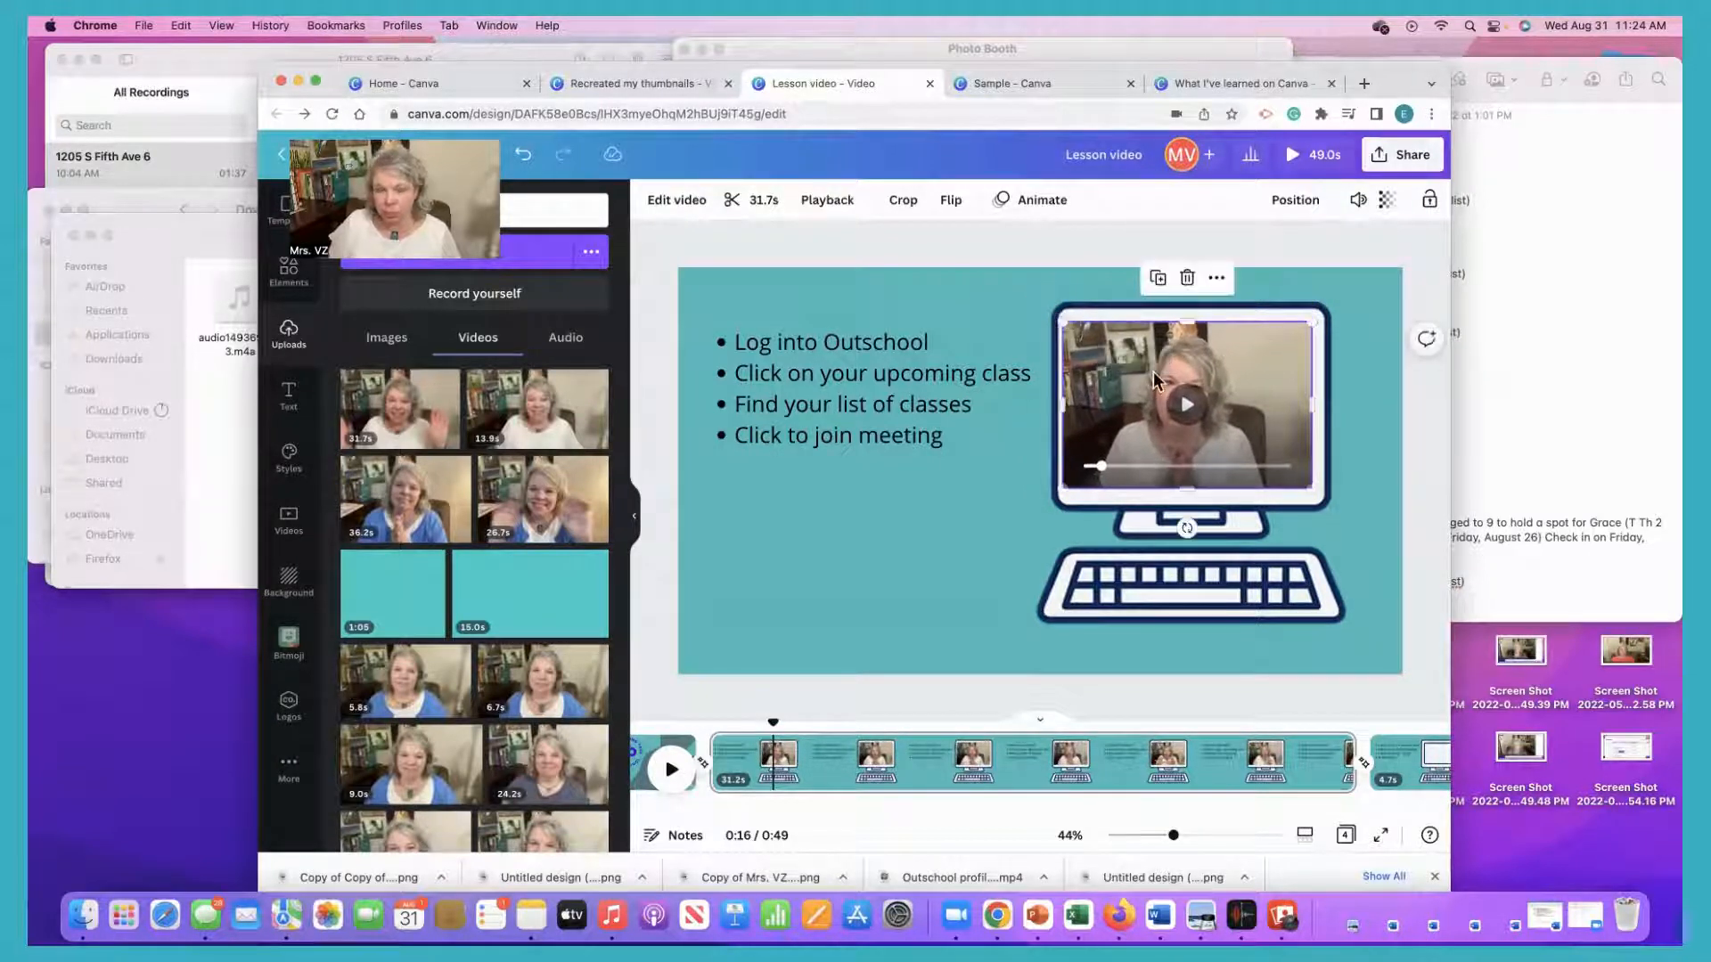
left_click_drag(1218, 393, 1223, 395)
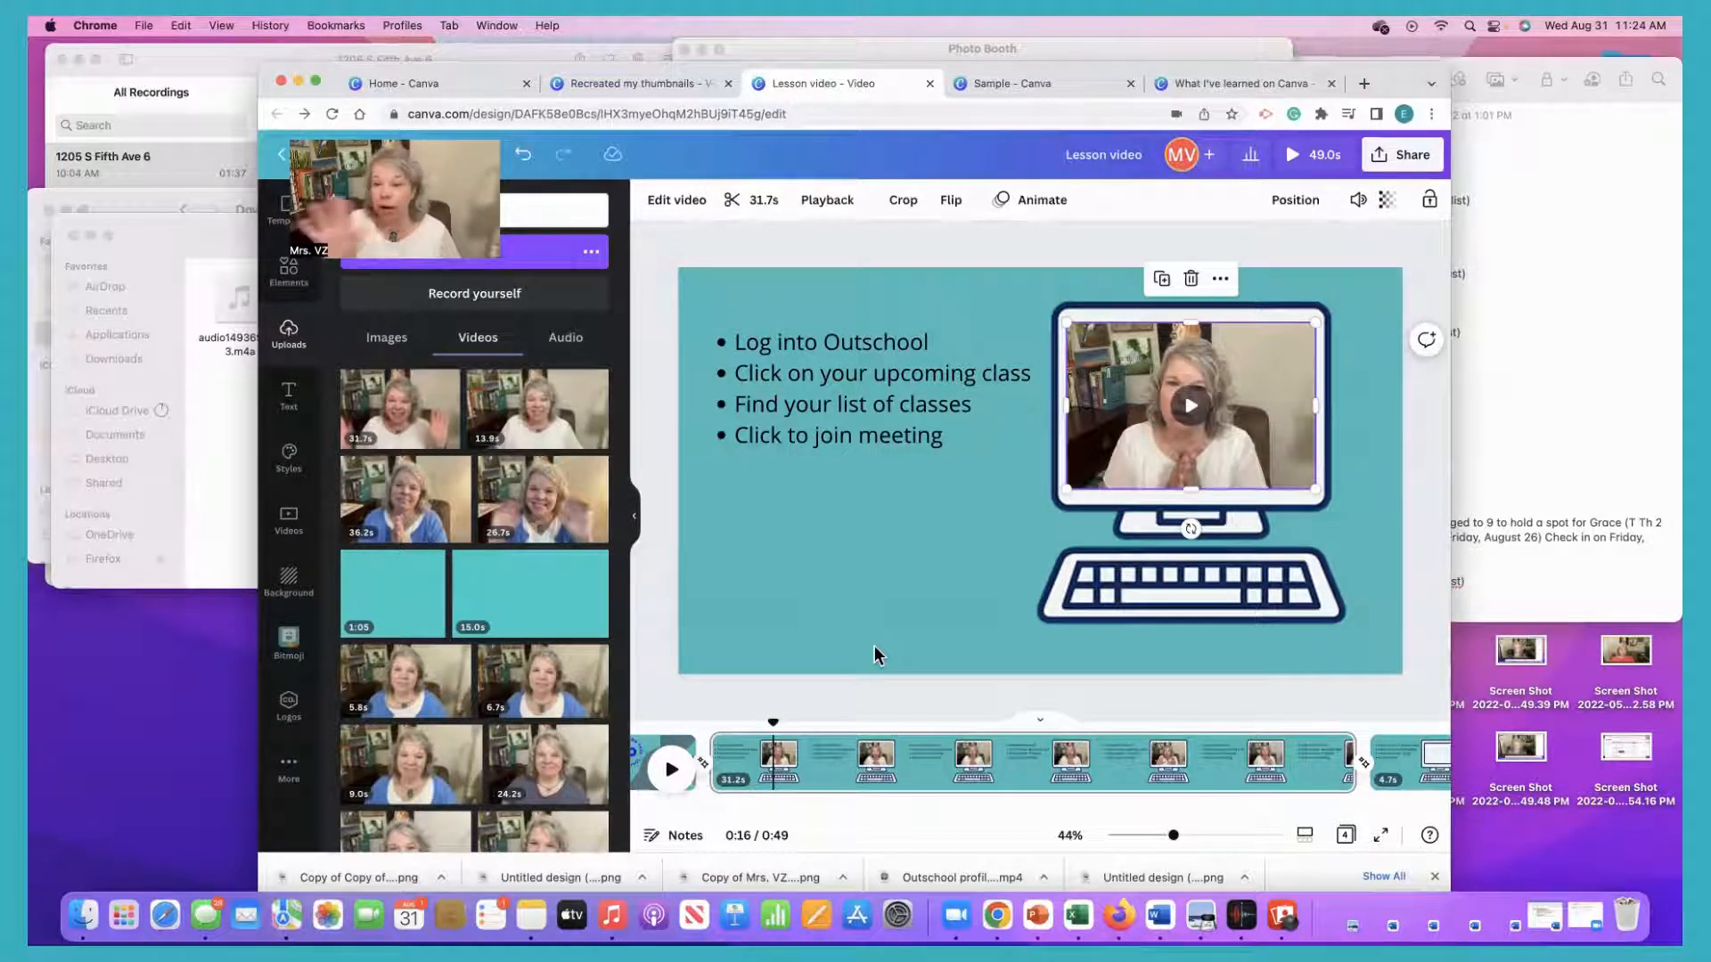
left_click(941, 565)
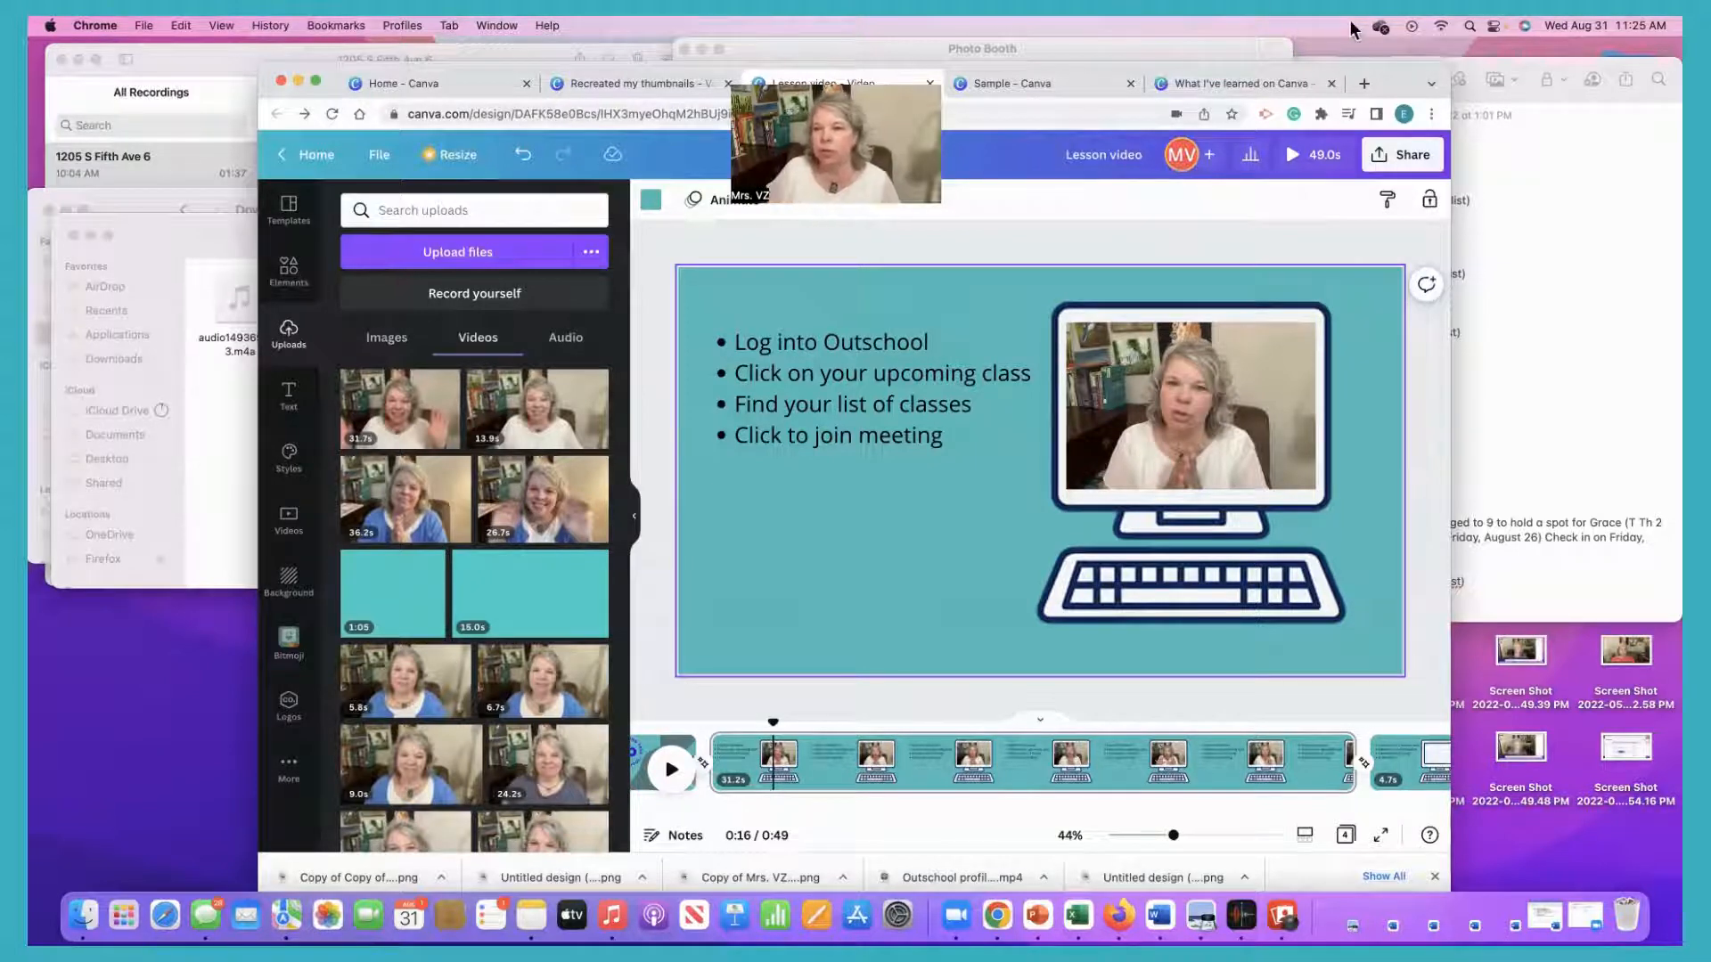
left_click(1384, 165)
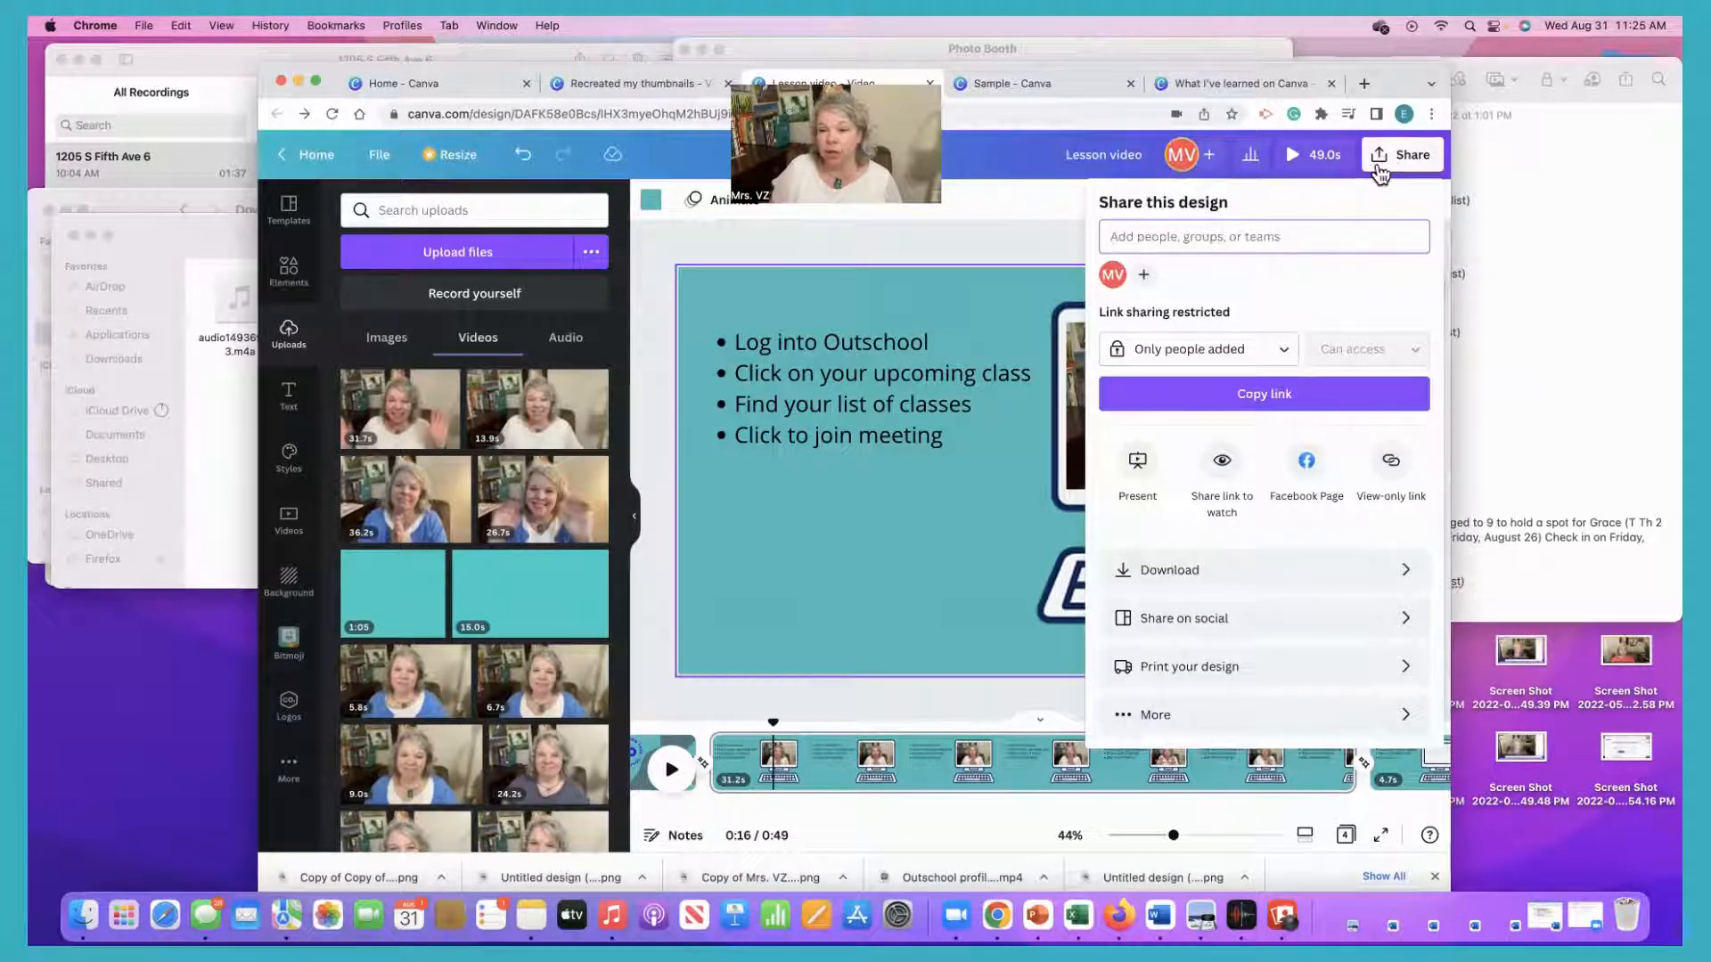
left_click(1386, 160)
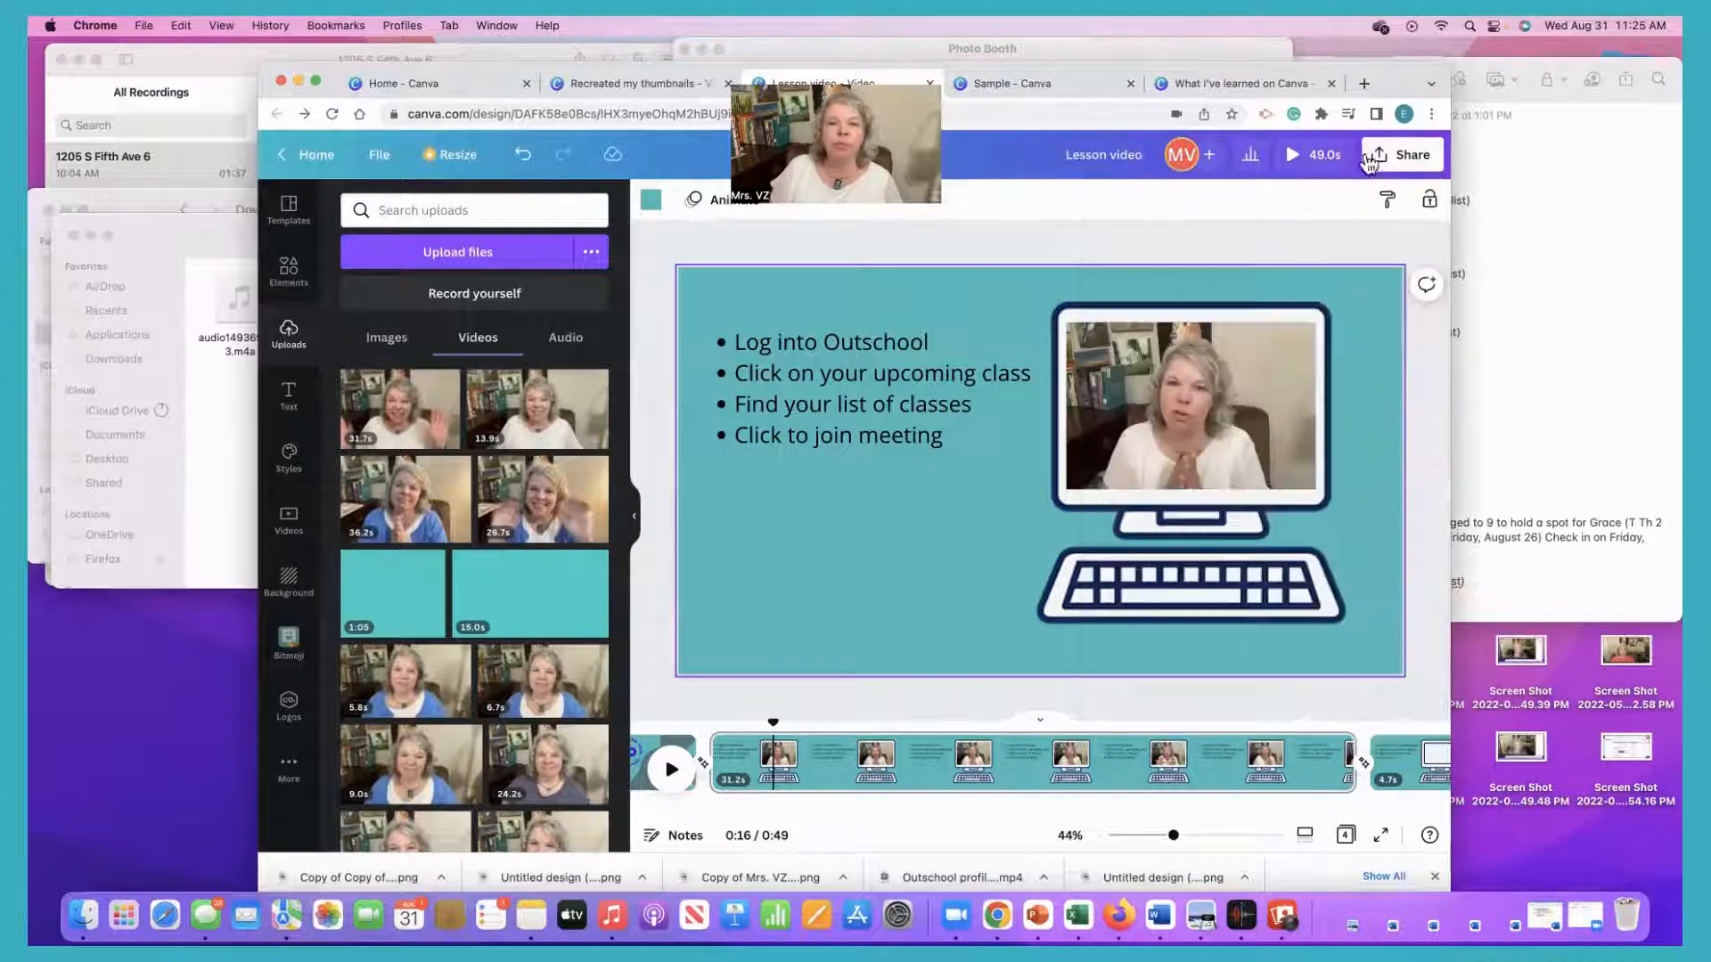
left_click(381, 159)
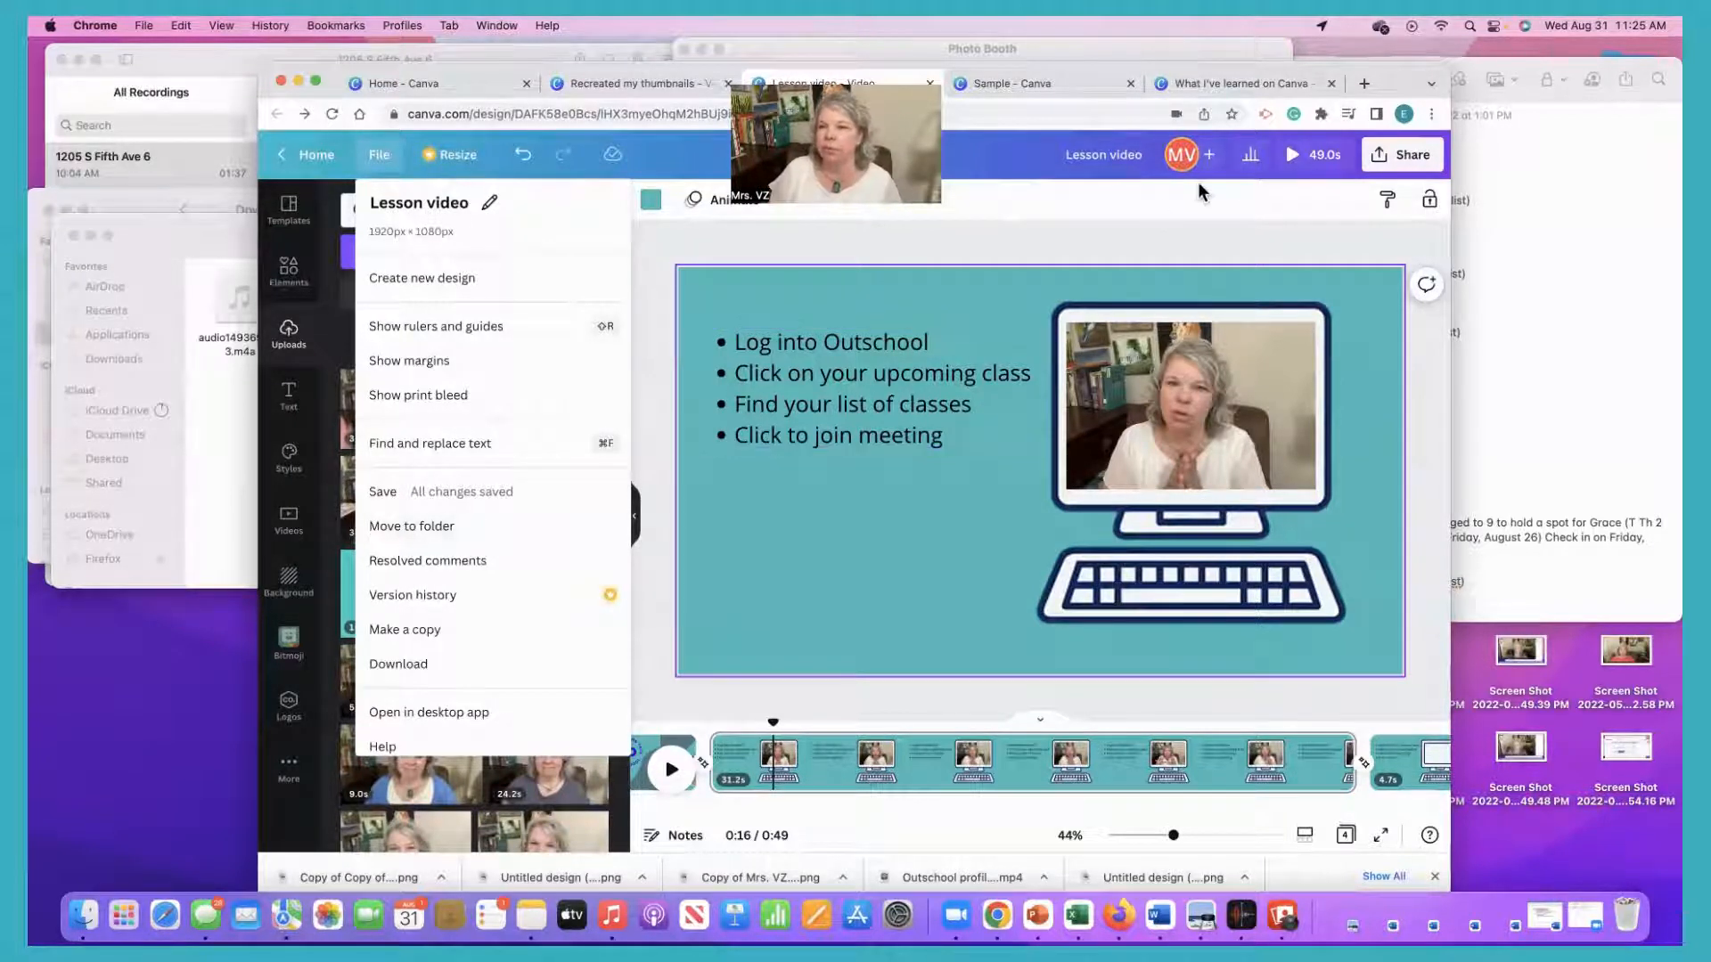
Copy the smart embed link of the Lesson video design from its embed sharing options.
left_click(1385, 165)
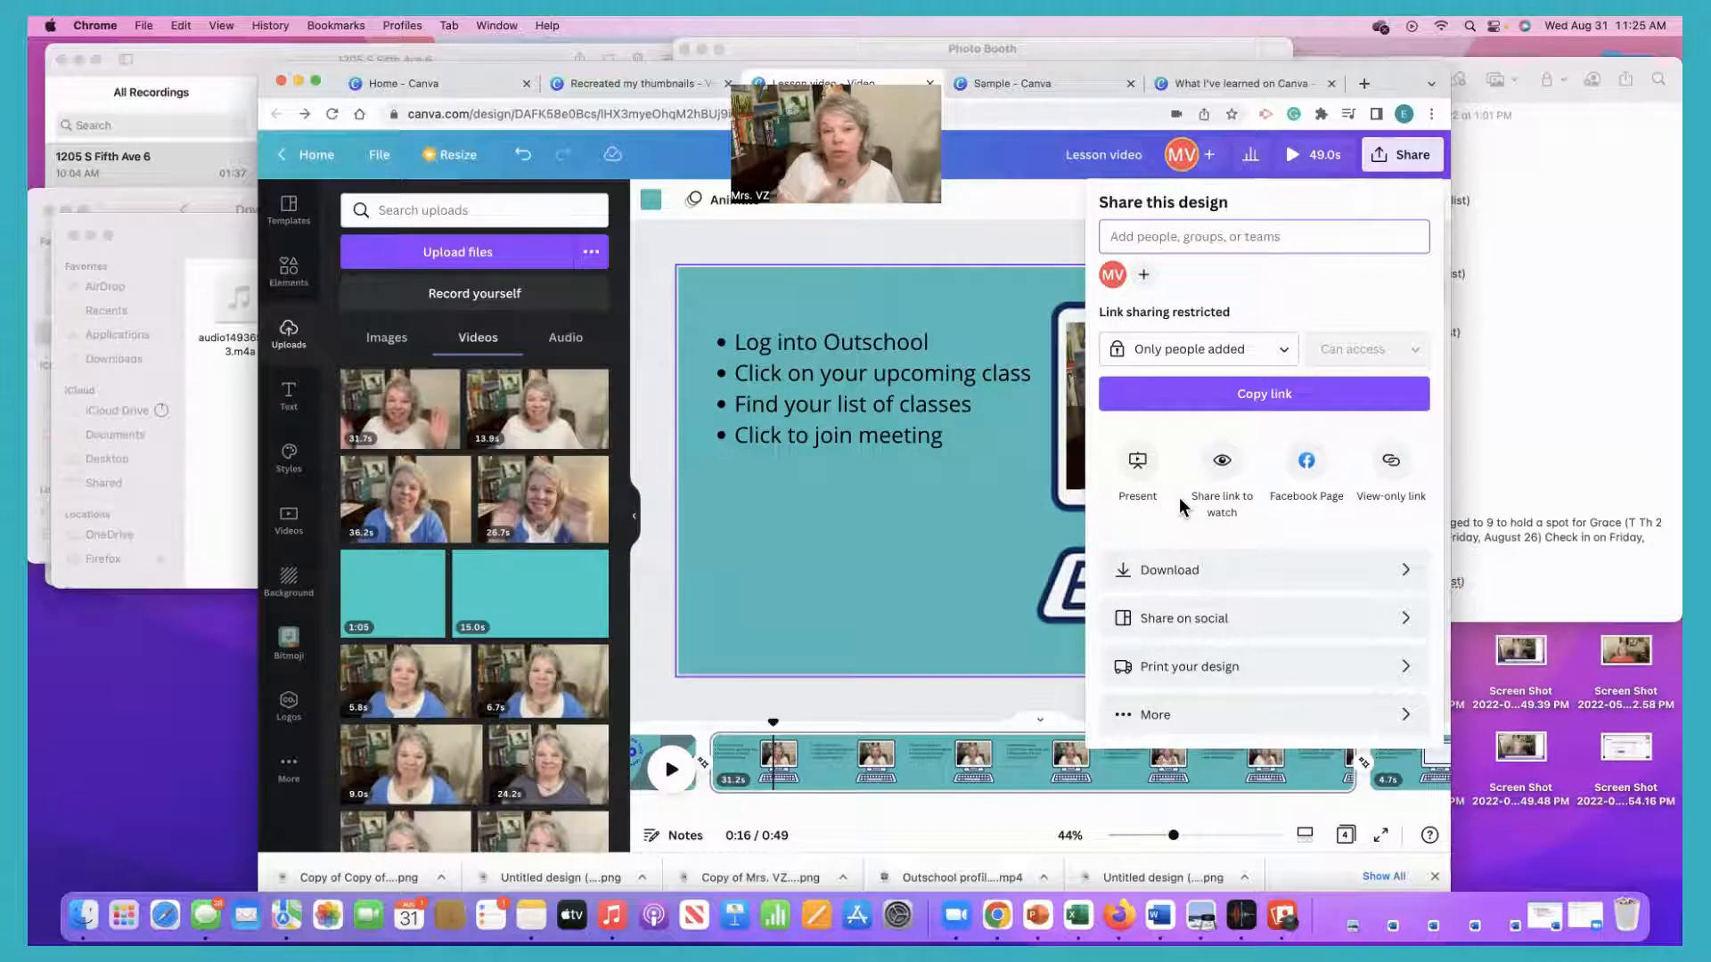
left_click(1155, 719)
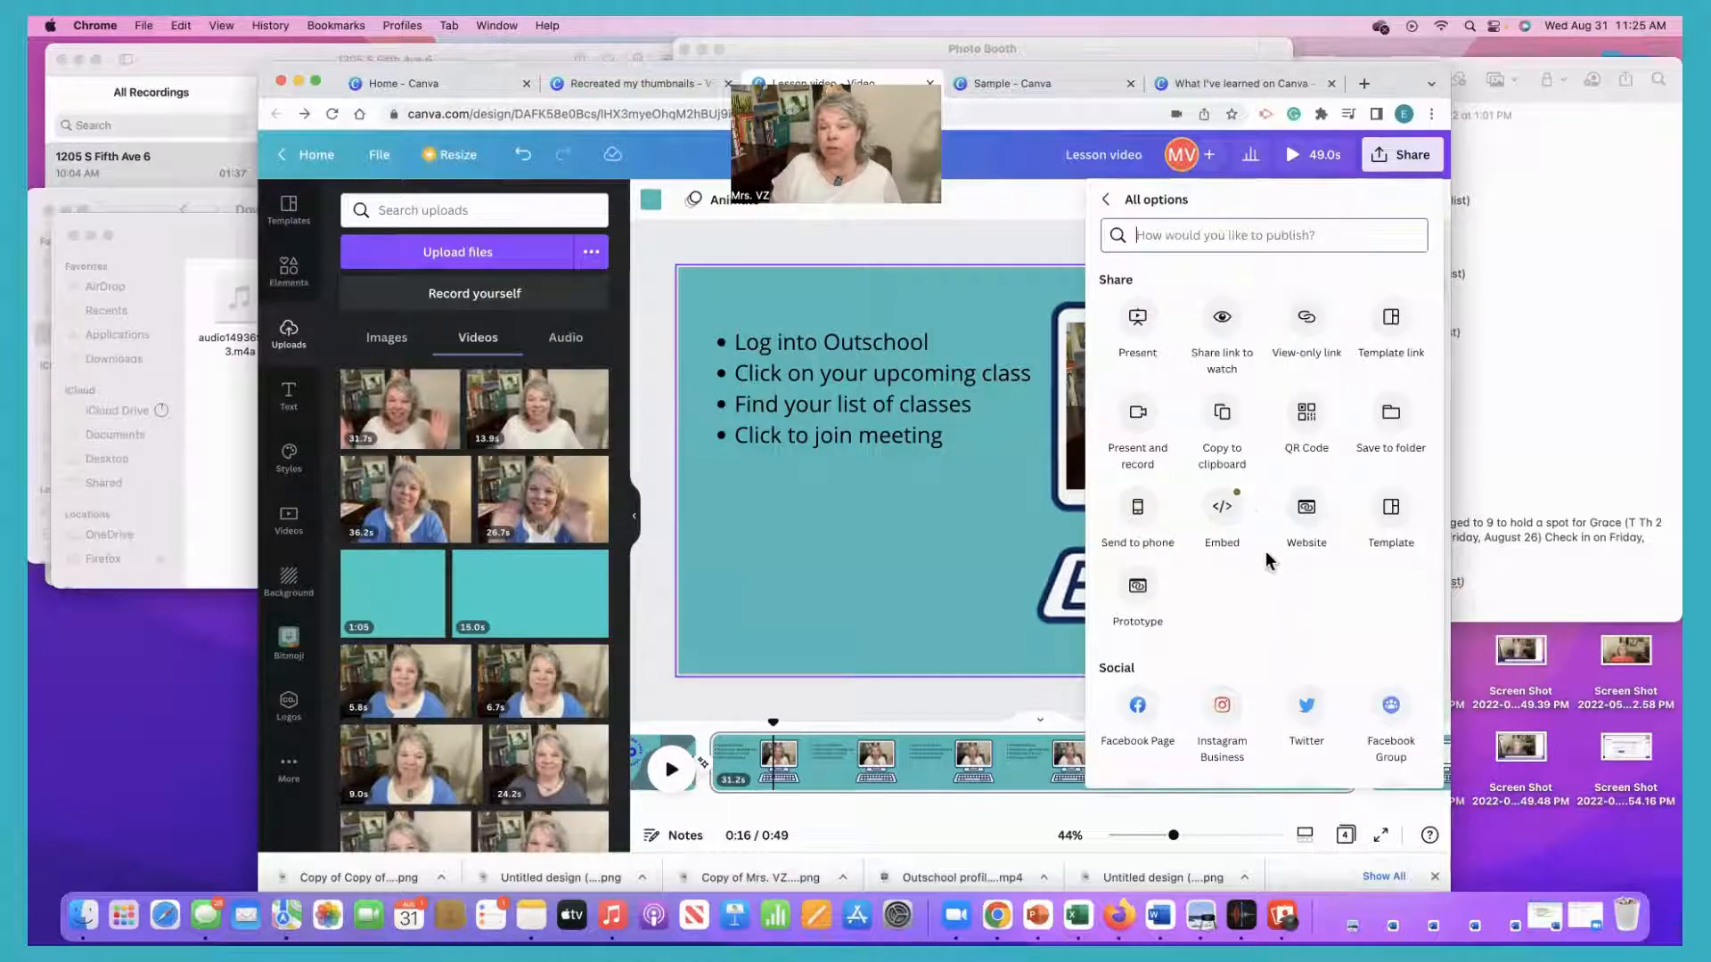
left_click(1222, 512)
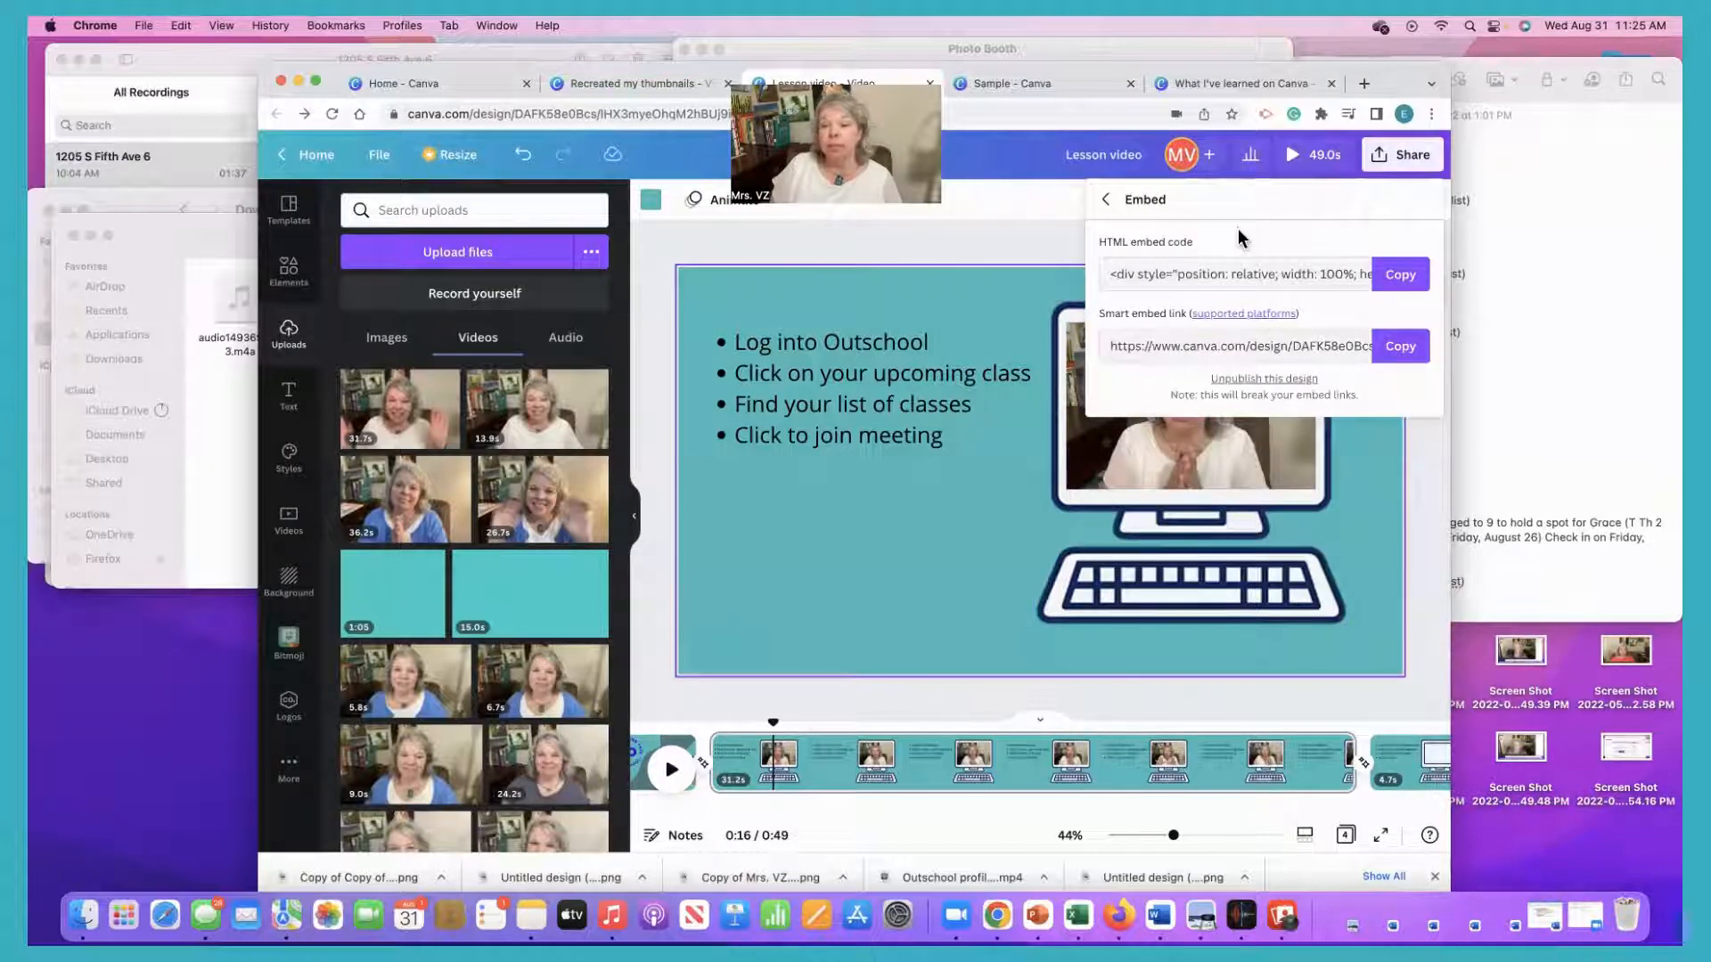
left_click(1109, 200)
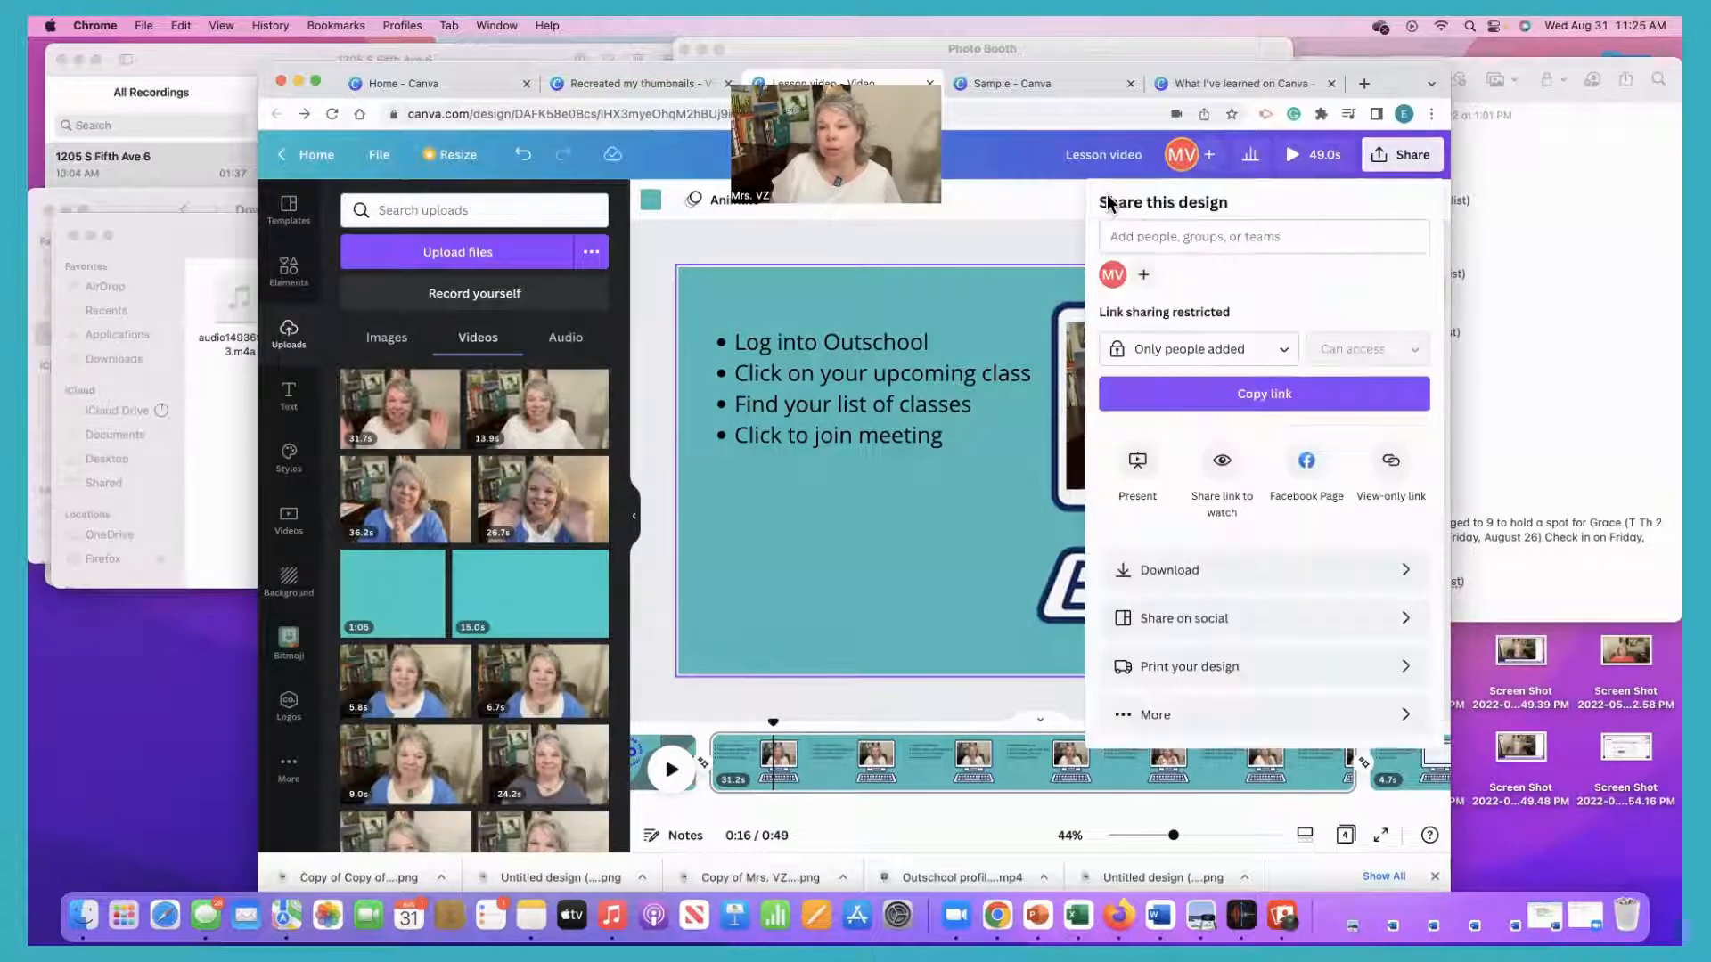
left_click(1183, 716)
left_click(1222, 511)
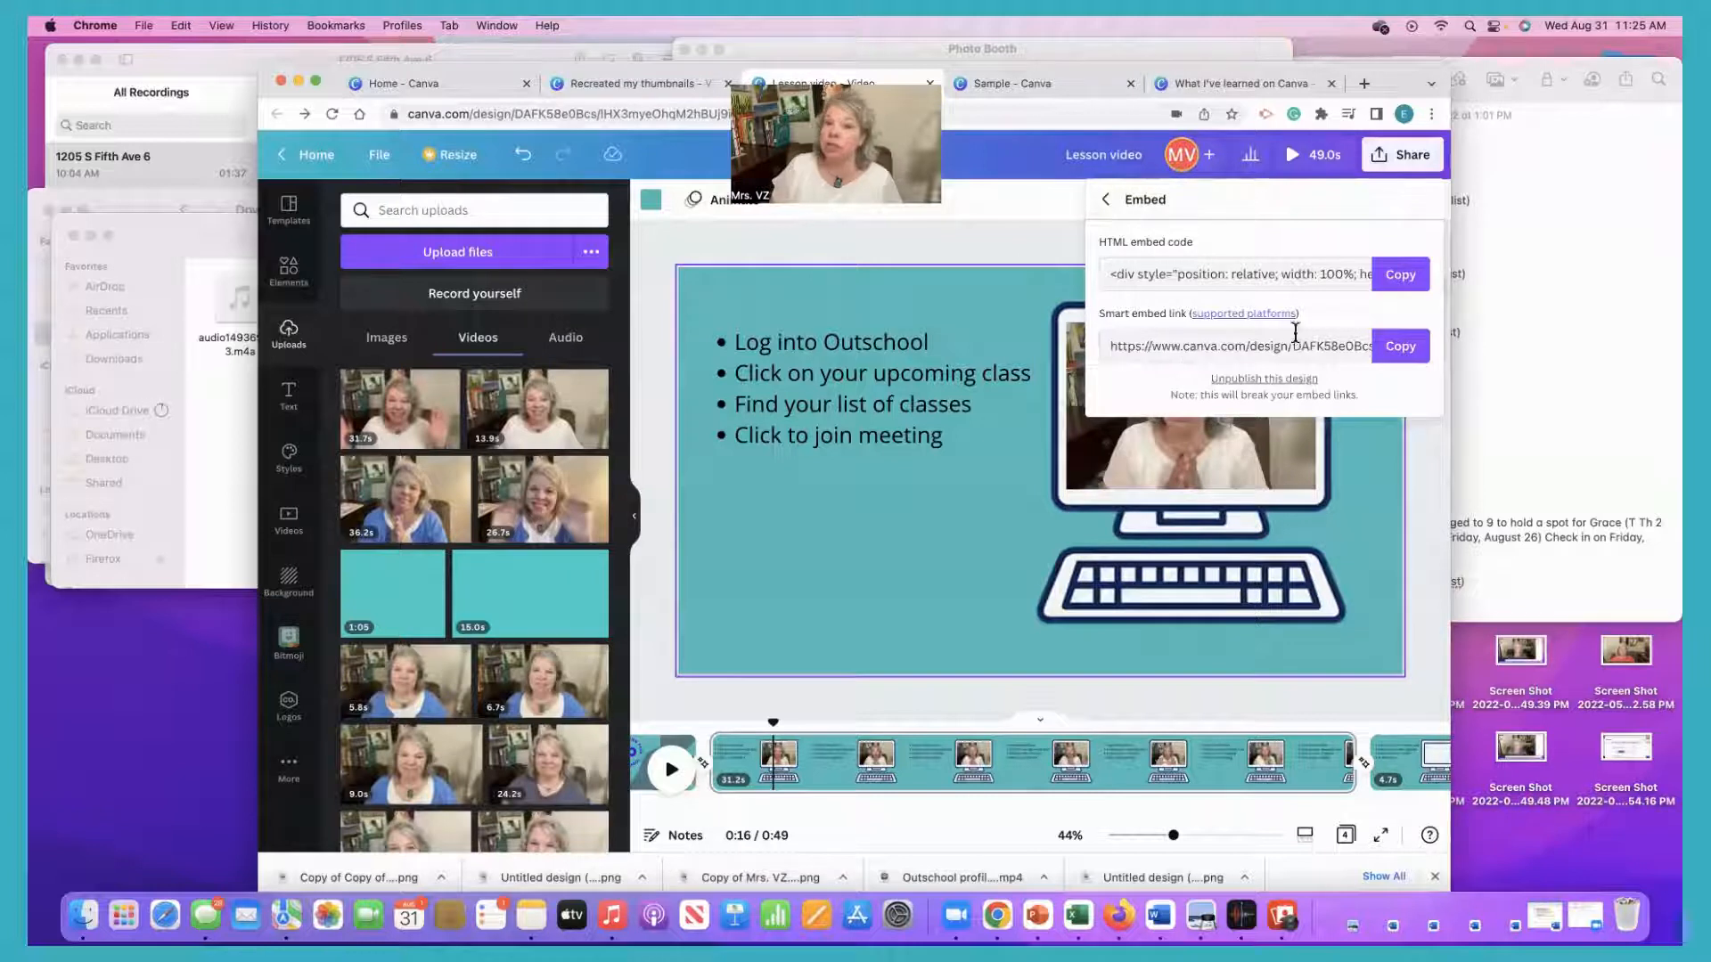
left_click(1400, 345)
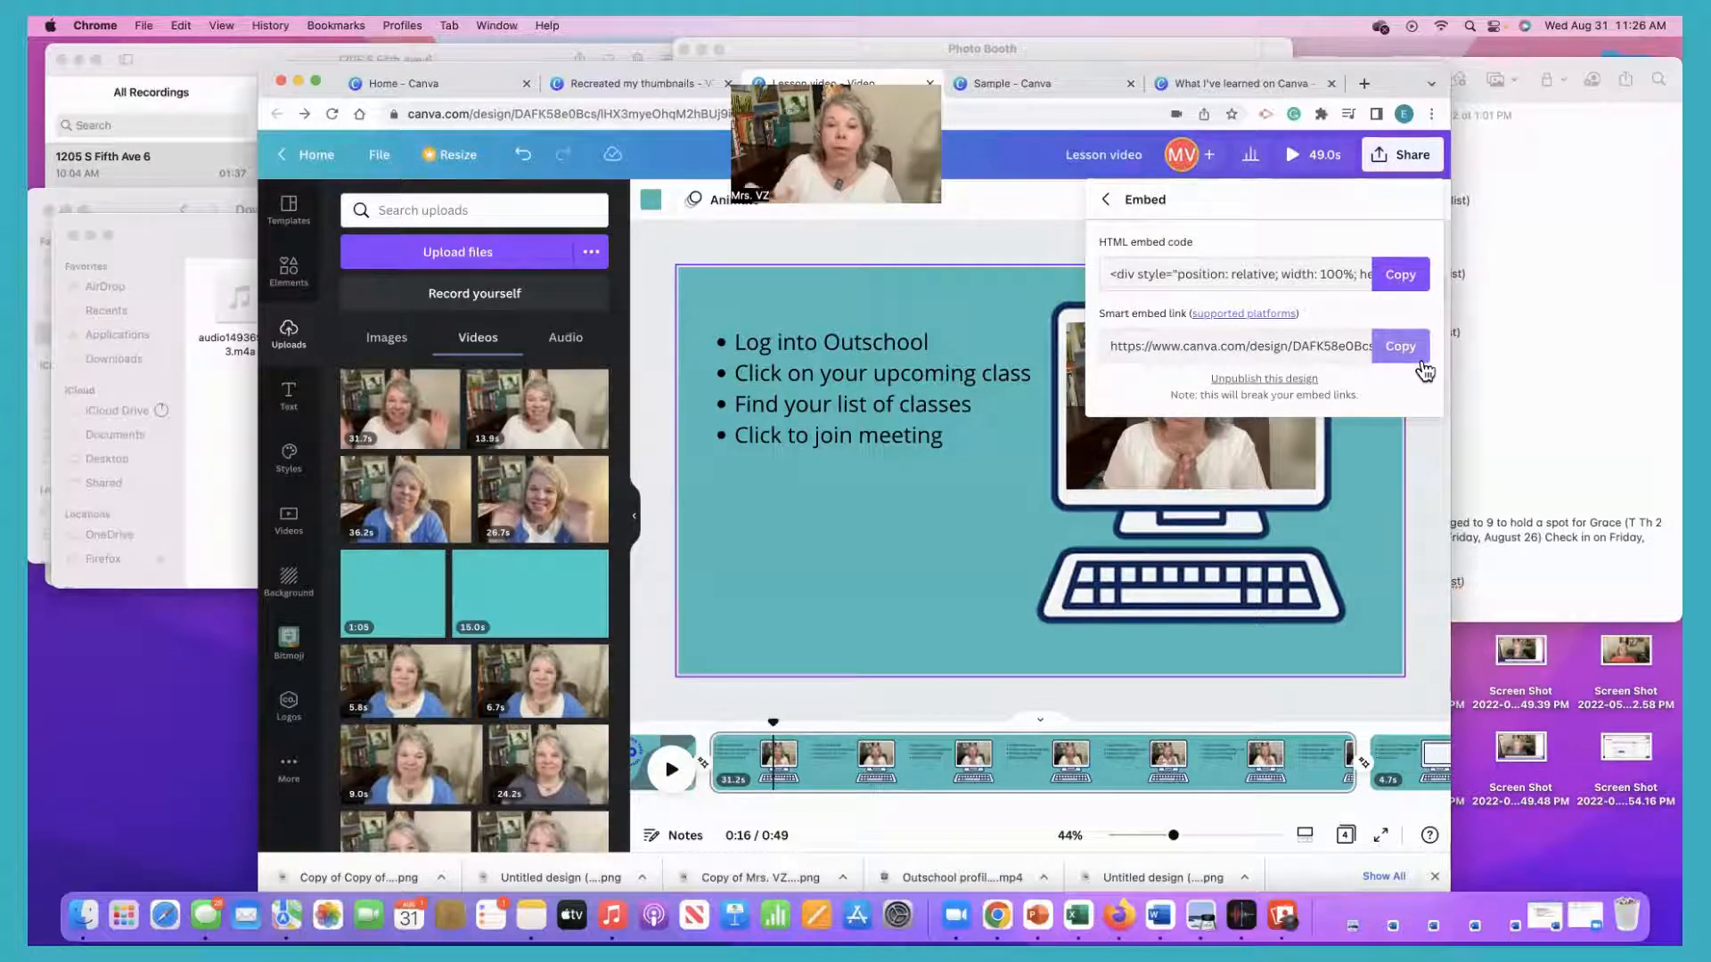
Download all 4 pages of the design as an MP4 Video.
left_click(1393, 157)
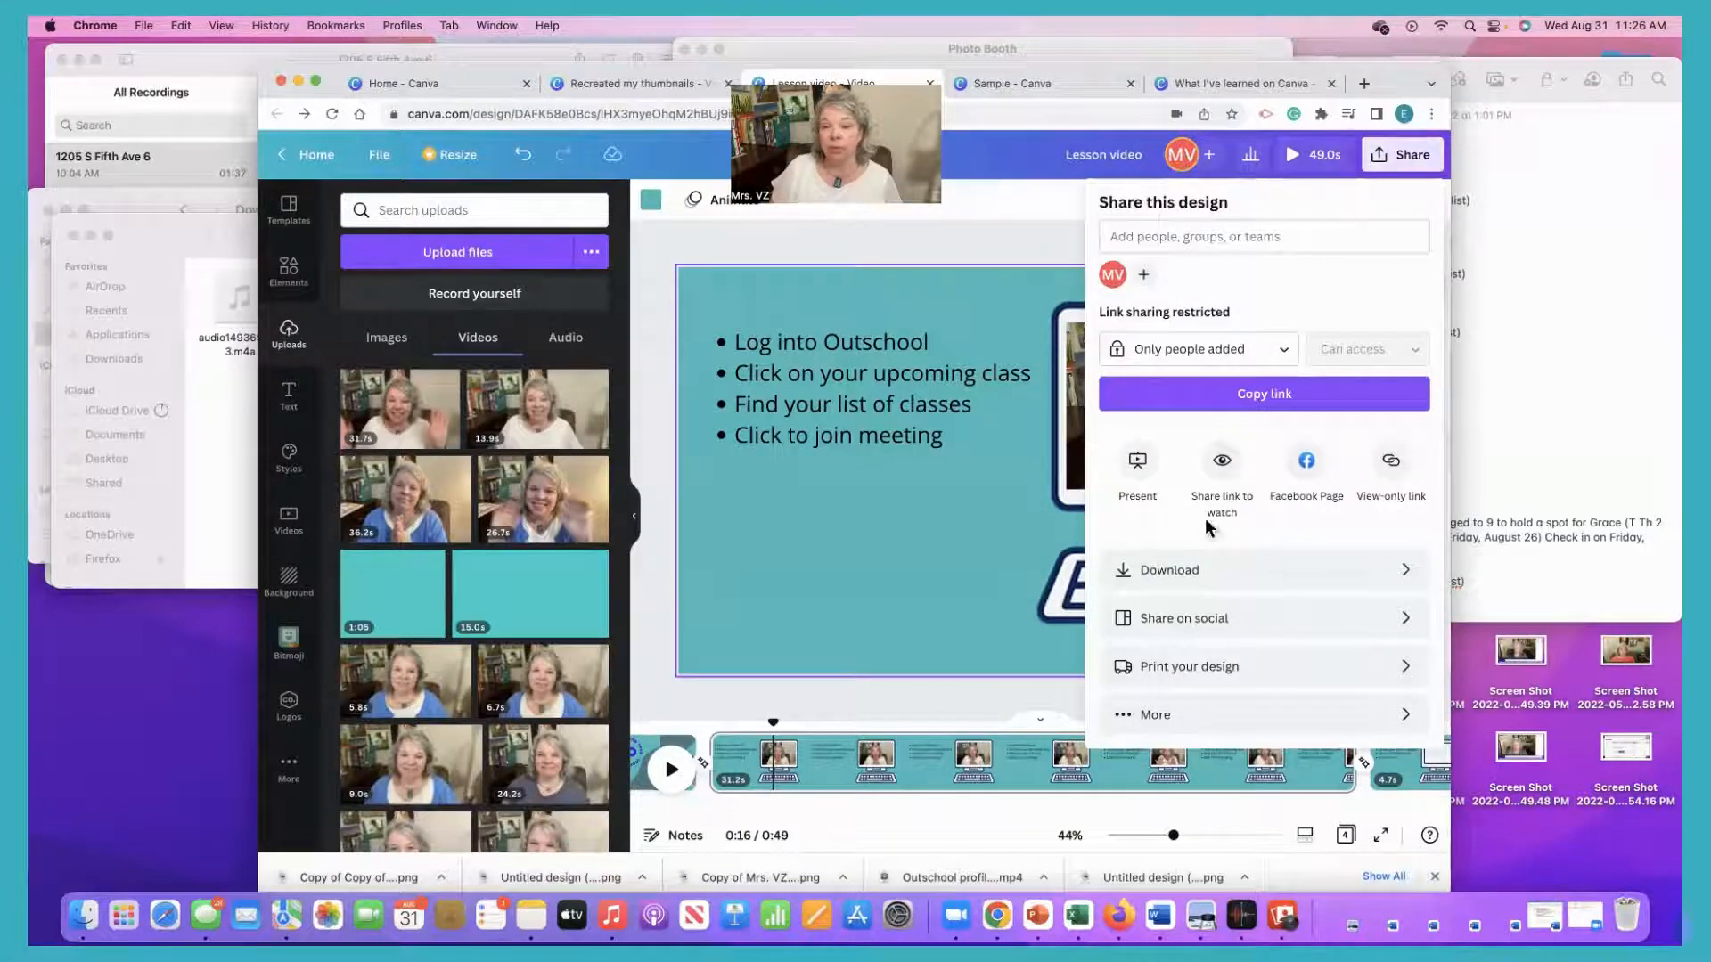
left_click(1203, 570)
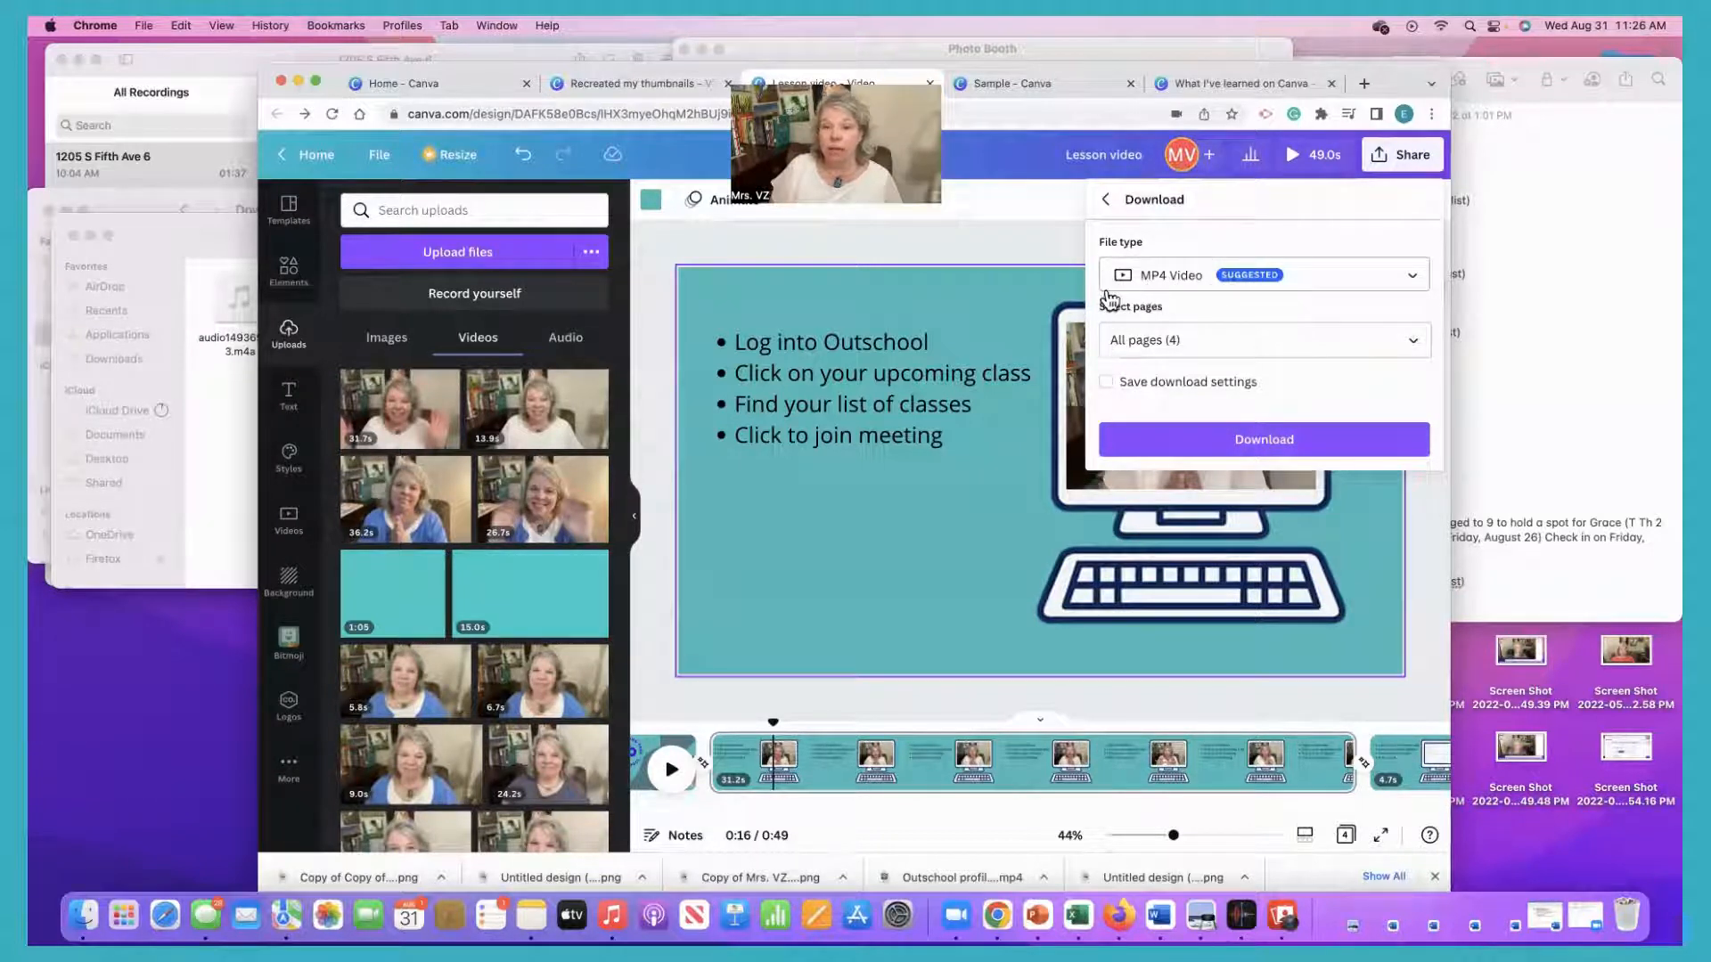
left_click(1414, 280)
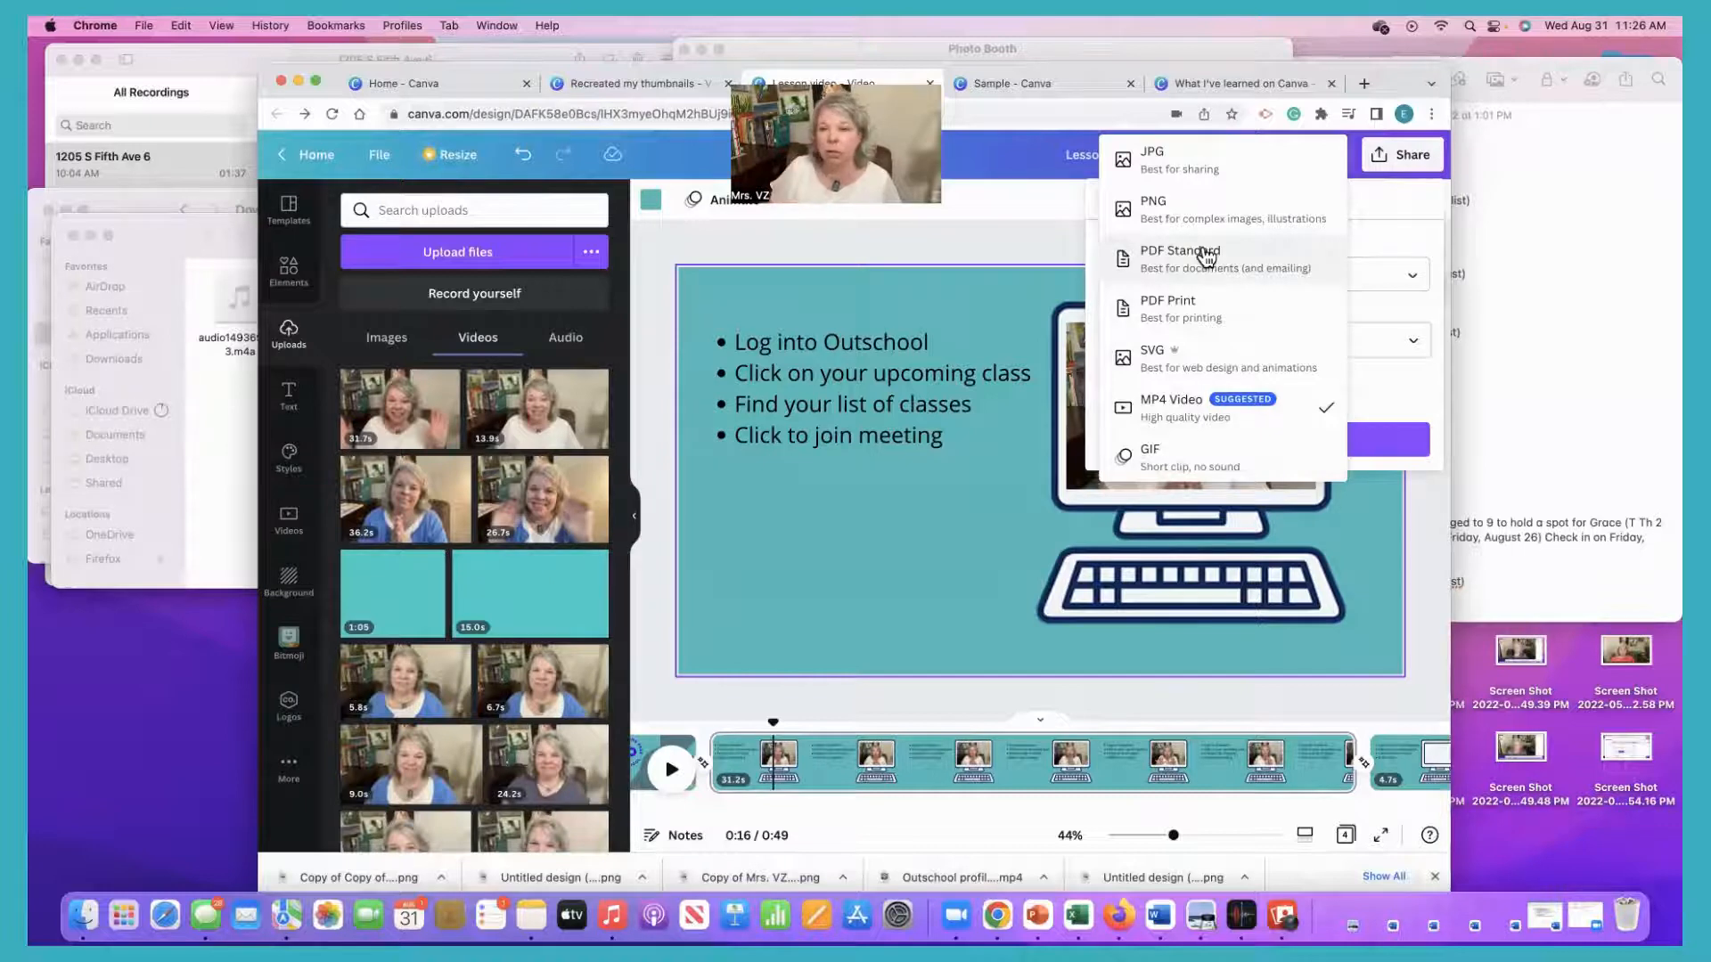
left_click(1185, 417)
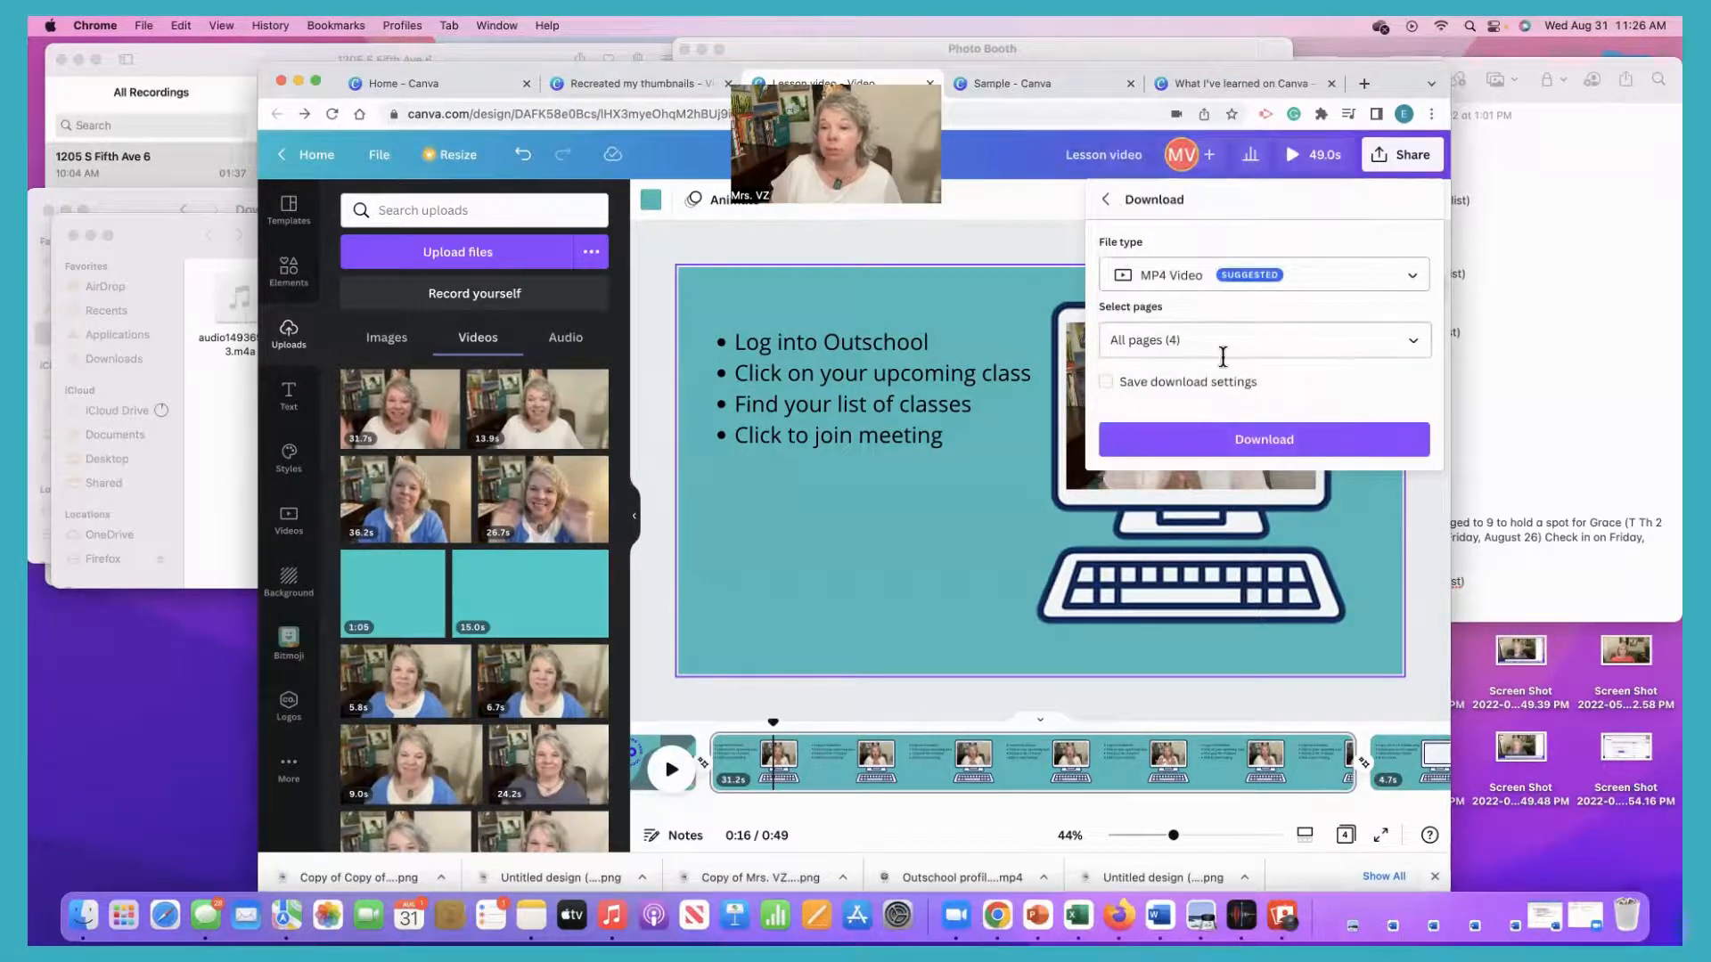
left_click(1261, 440)
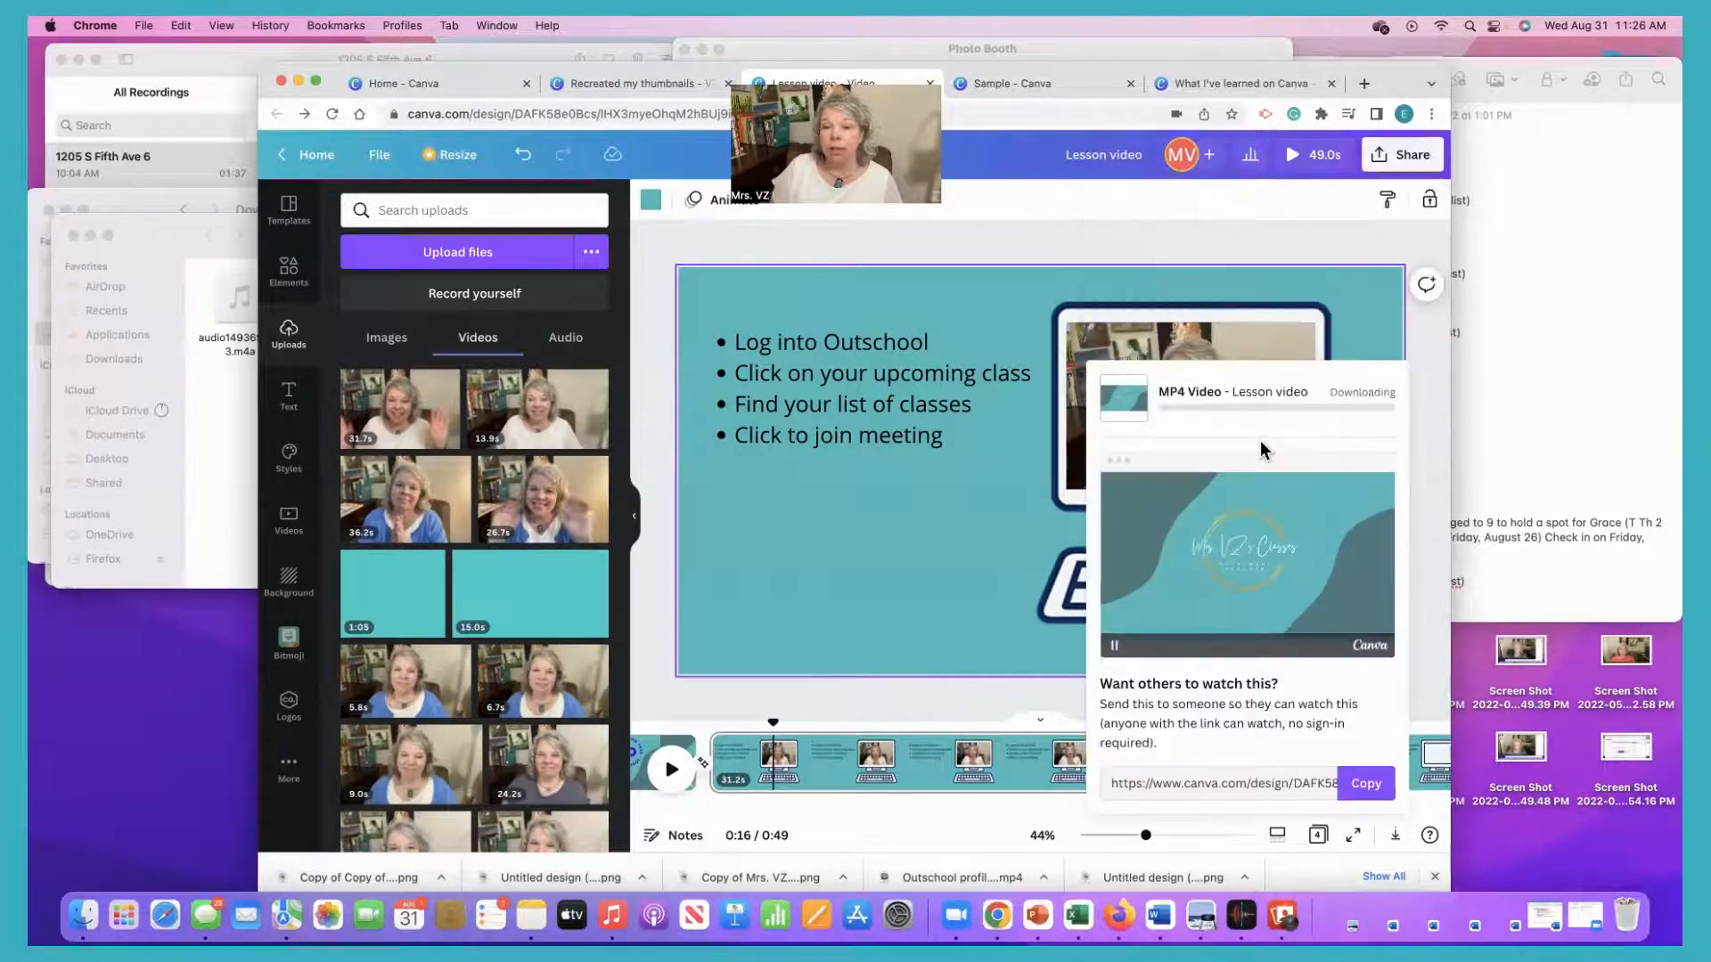